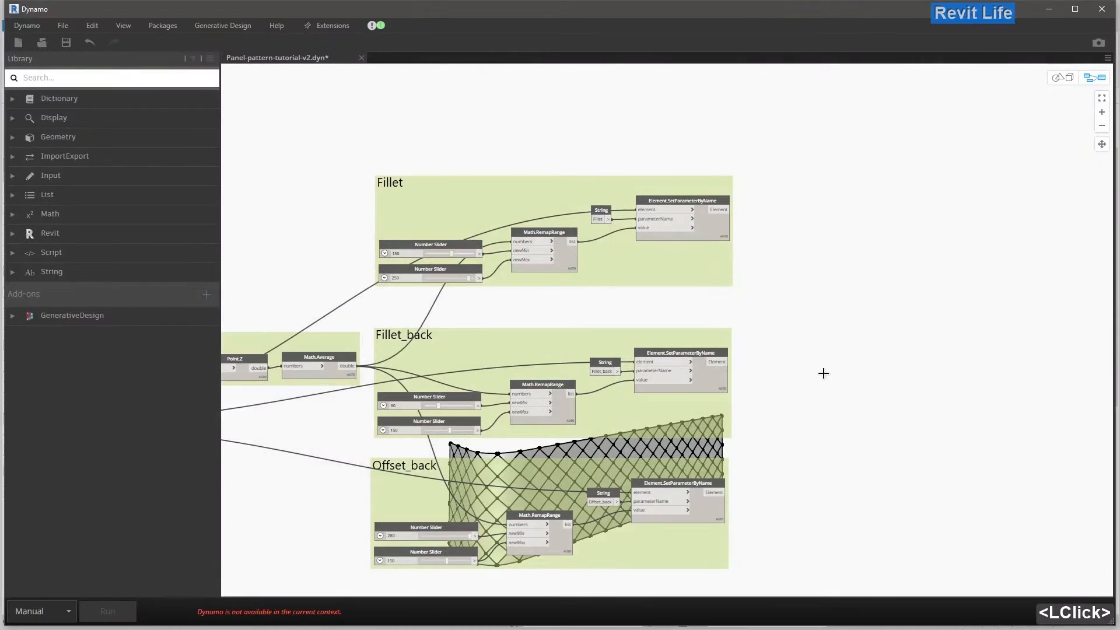
middle_drag(432, 285, 427, 290)
scroll(427, 289, up, 4)
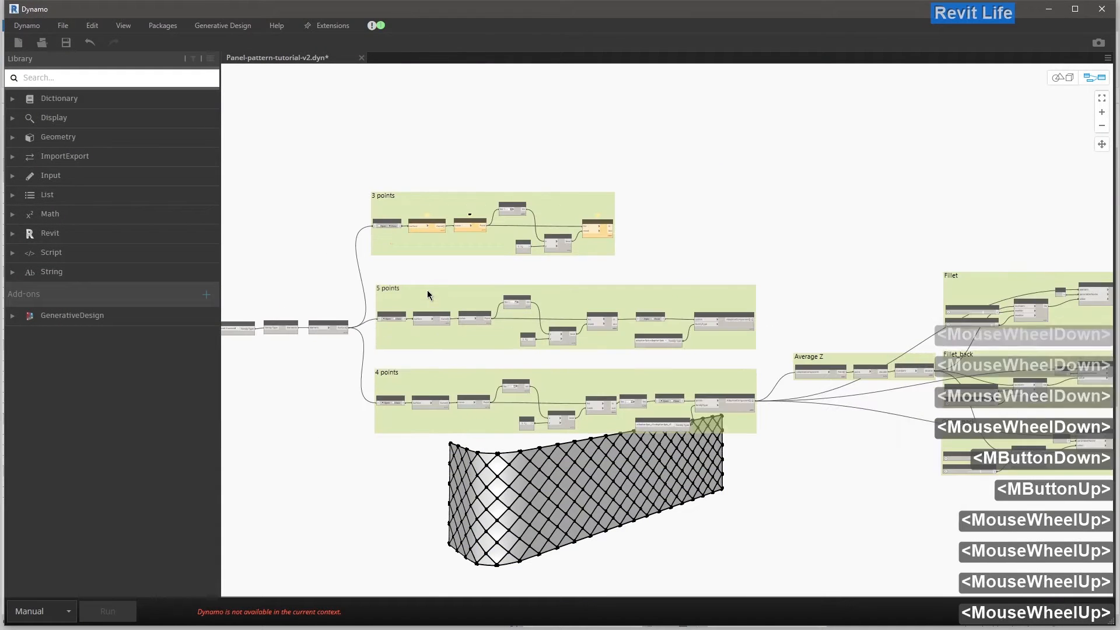
middle_click(405, 300)
scroll(453, 288, down, 1)
middle_drag(545, 271, 570, 267)
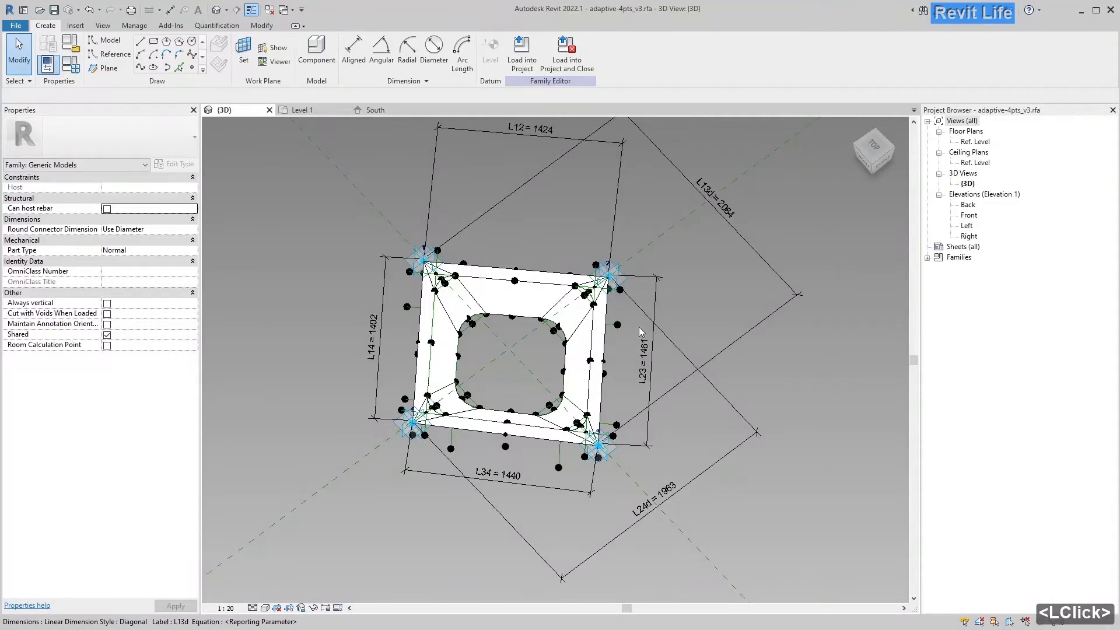
- Switch to Revit and set the category of the adaptive-4pts_v3 family to Curtain Panels
middle_click(469, 238)
middle_drag(469, 238, 493, 242)
click(47, 63)
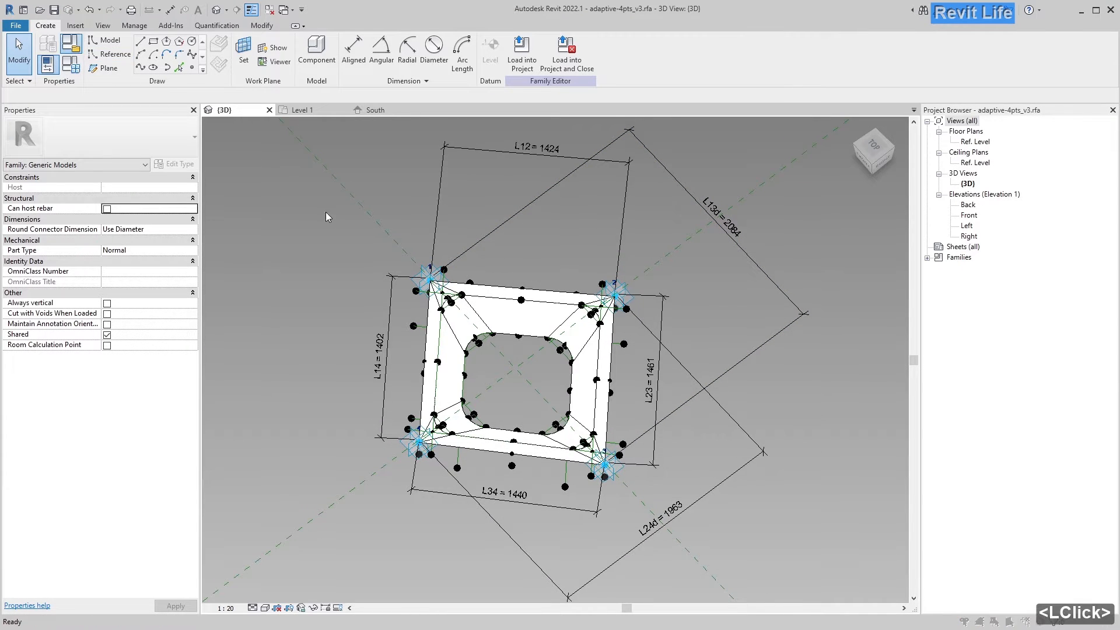
click(412, 223)
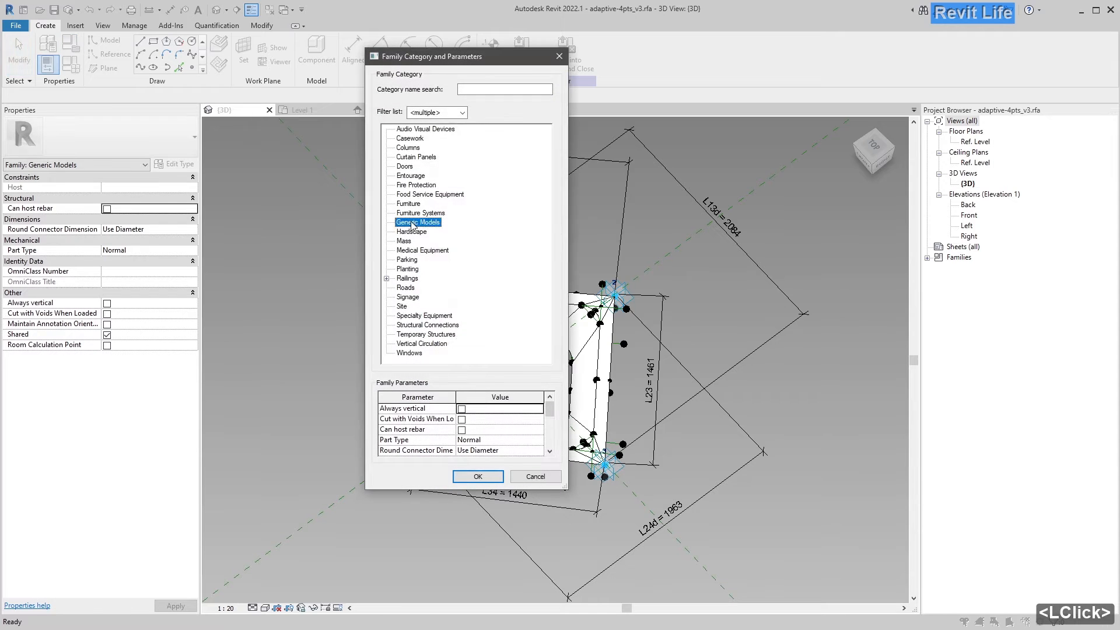
click(413, 157)
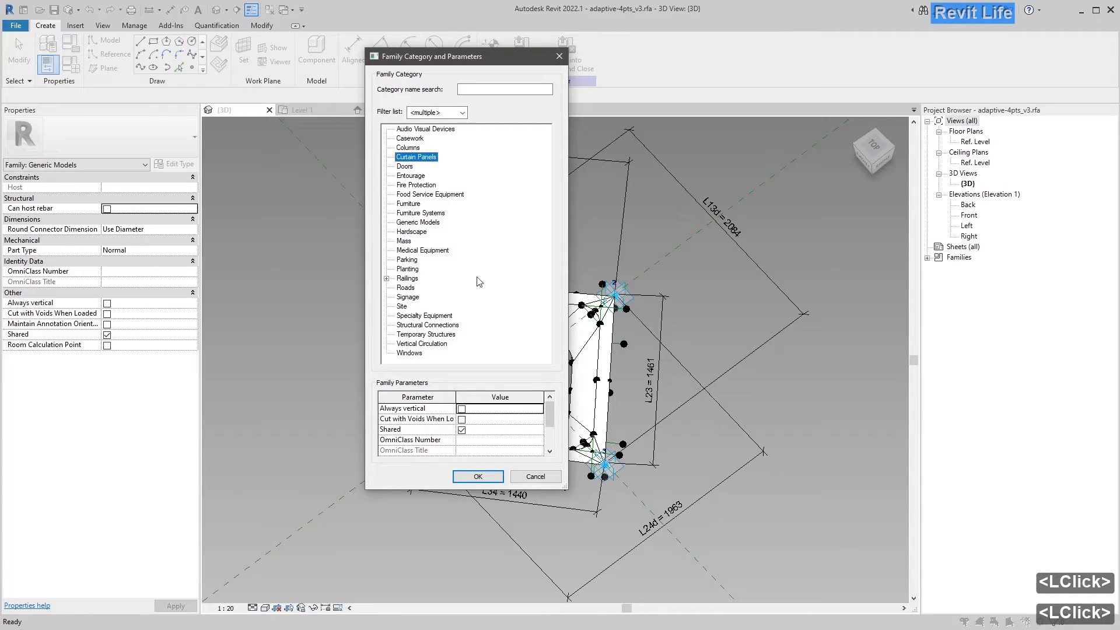
click(480, 478)
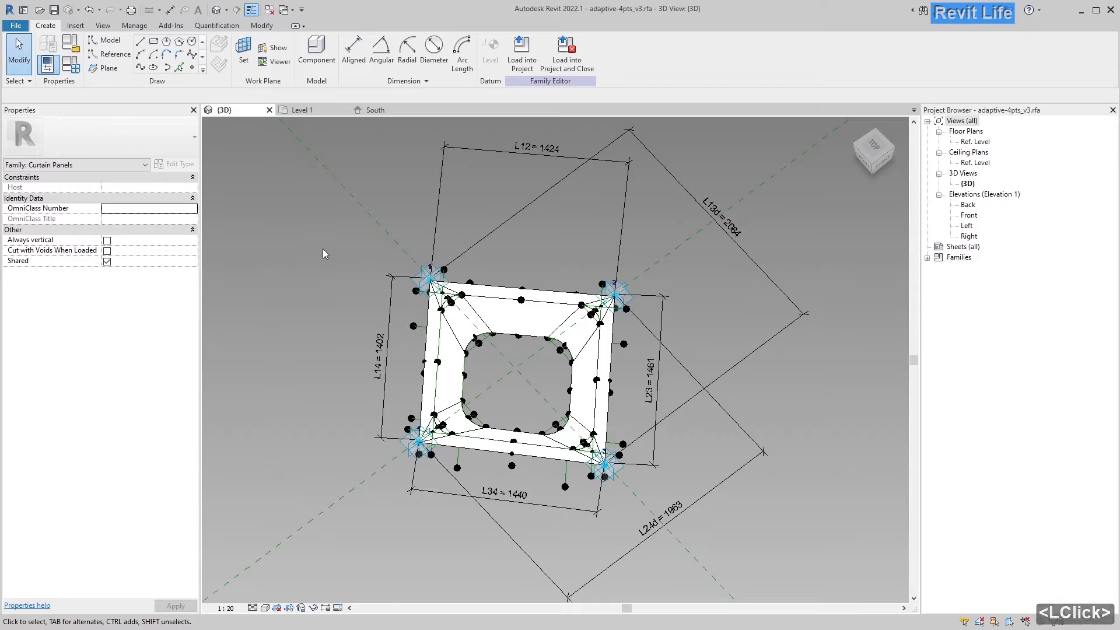
- Load the family into the parametric facade project without placing an instance, and expand adaptive-4pts_v3 among the Curtain Panels families
click(521, 58)
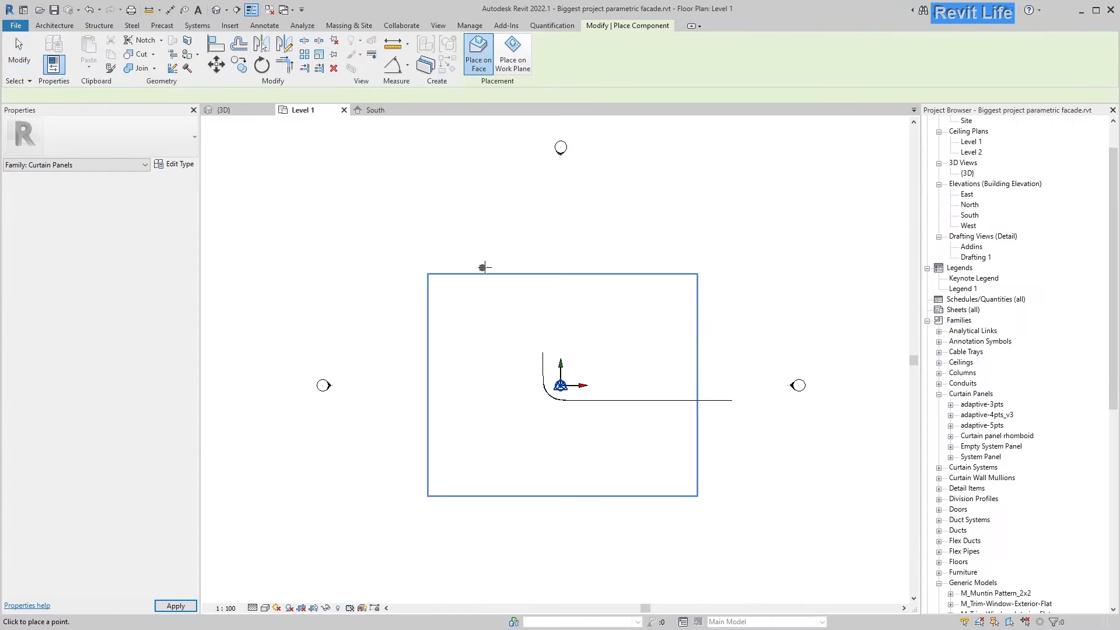
key(Escape)
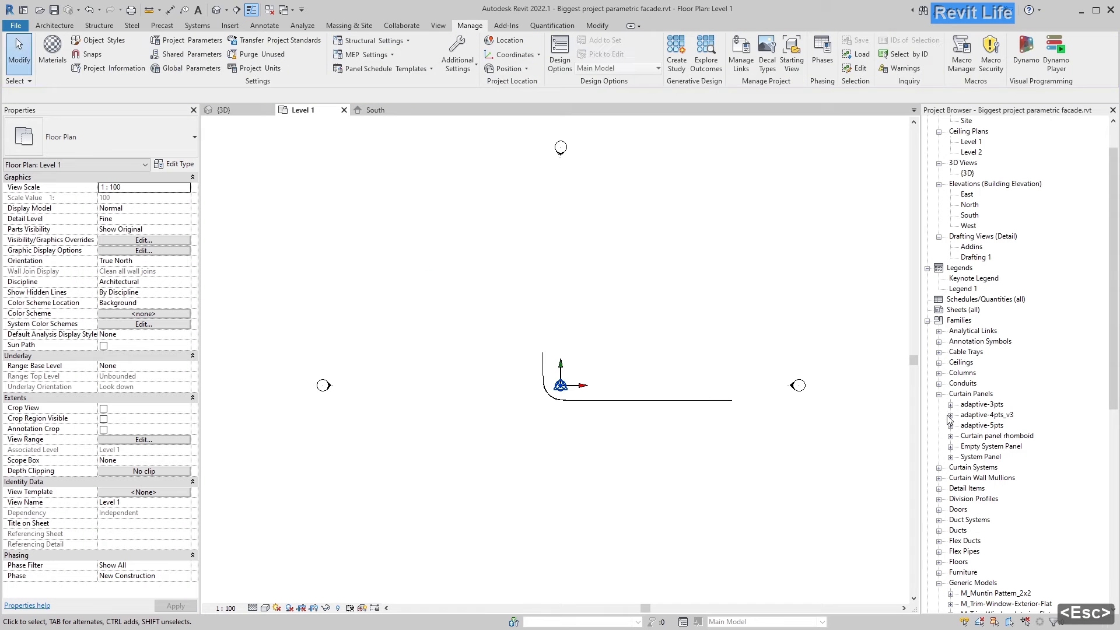
click(974, 416)
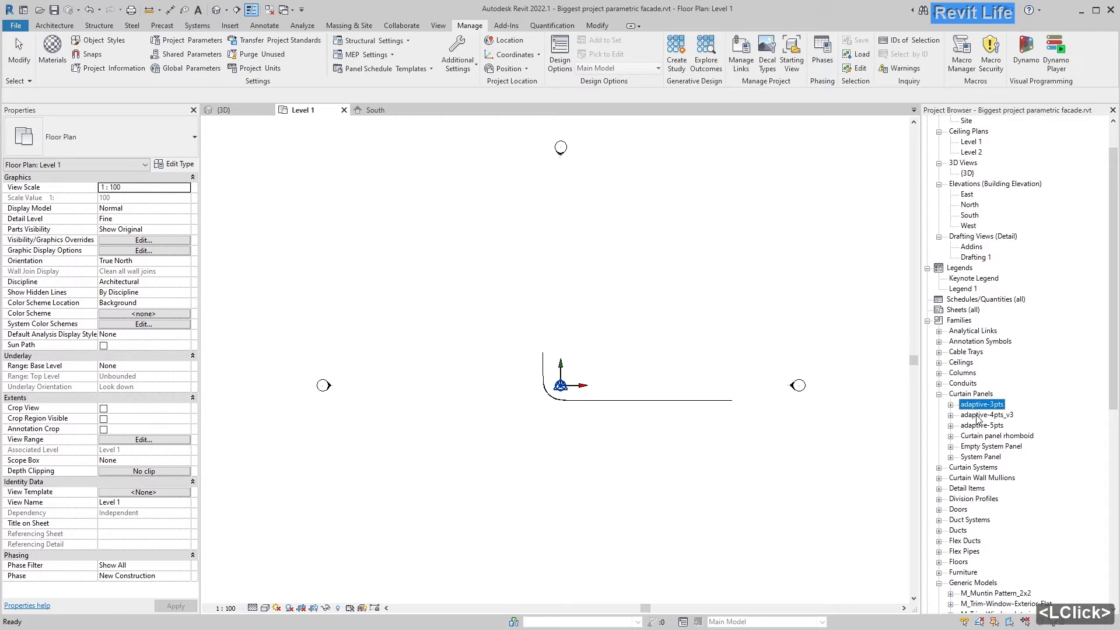
click(977, 415)
click(951, 414)
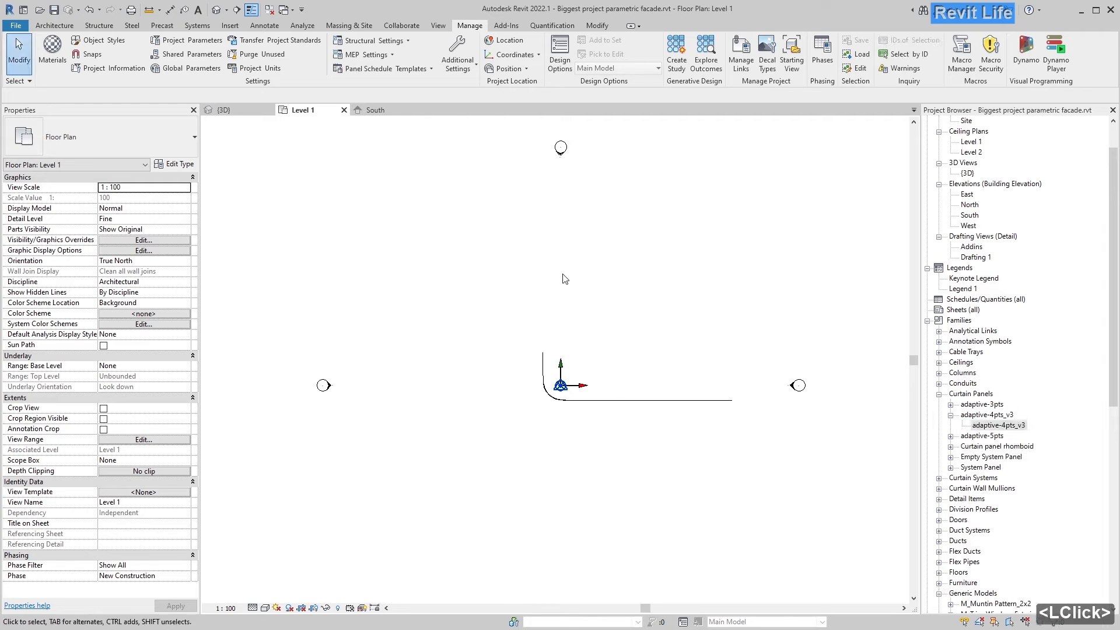
- Examine the diagonal panel pattern of the facade mass in the South elevation and the default 3D view
click(367, 110)
scroll(562, 298, up, 4)
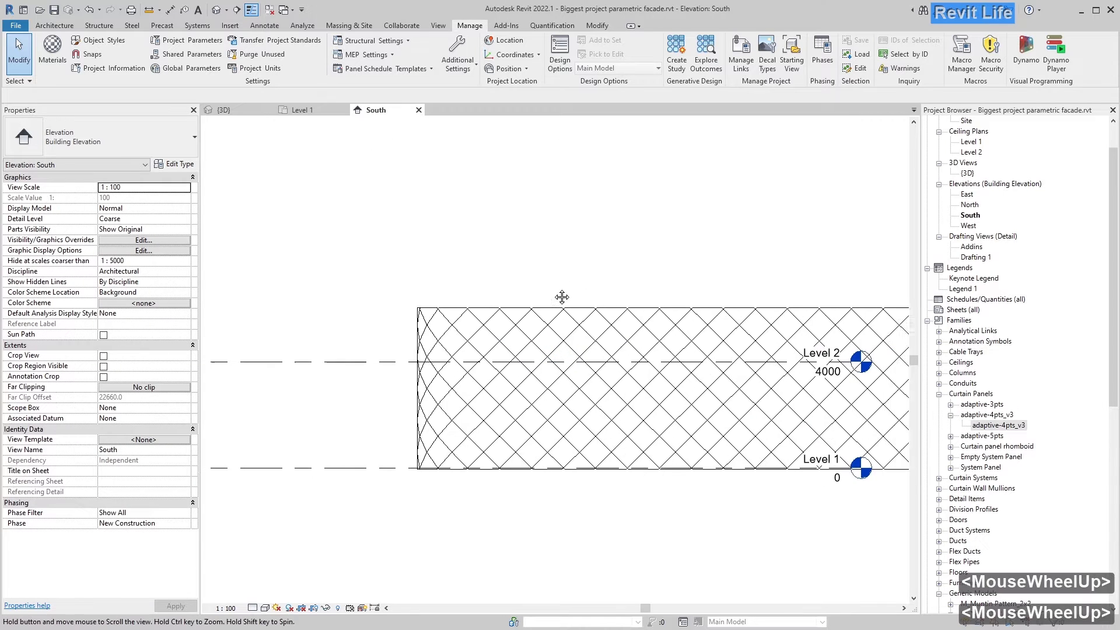
middle_drag(561, 297, 488, 297)
click(352, 95)
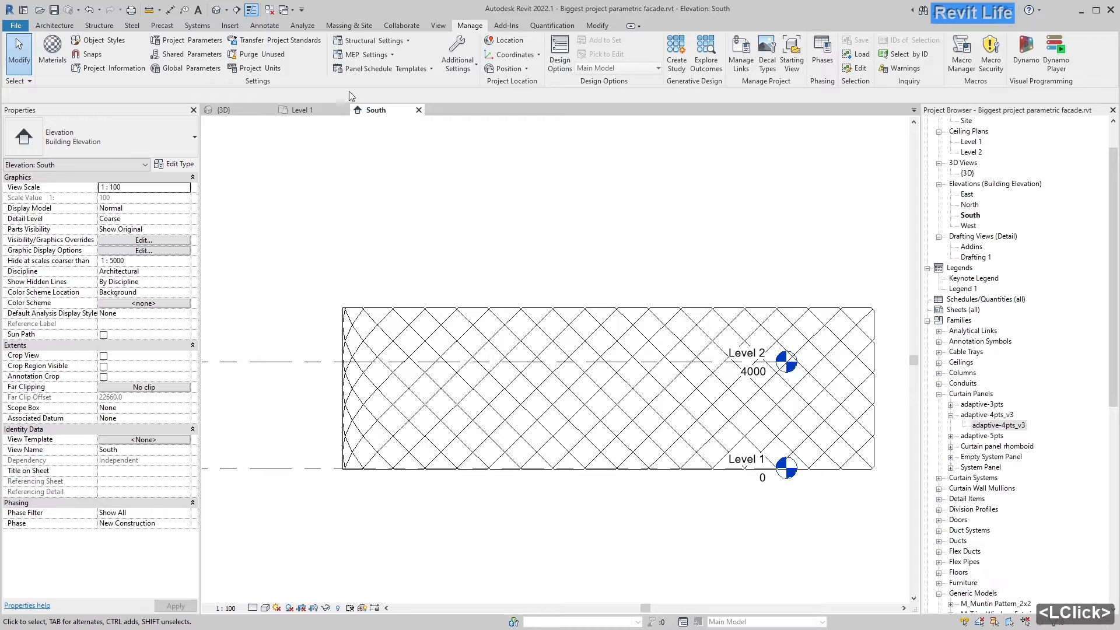
click(215, 13)
scroll(529, 323, up, 4)
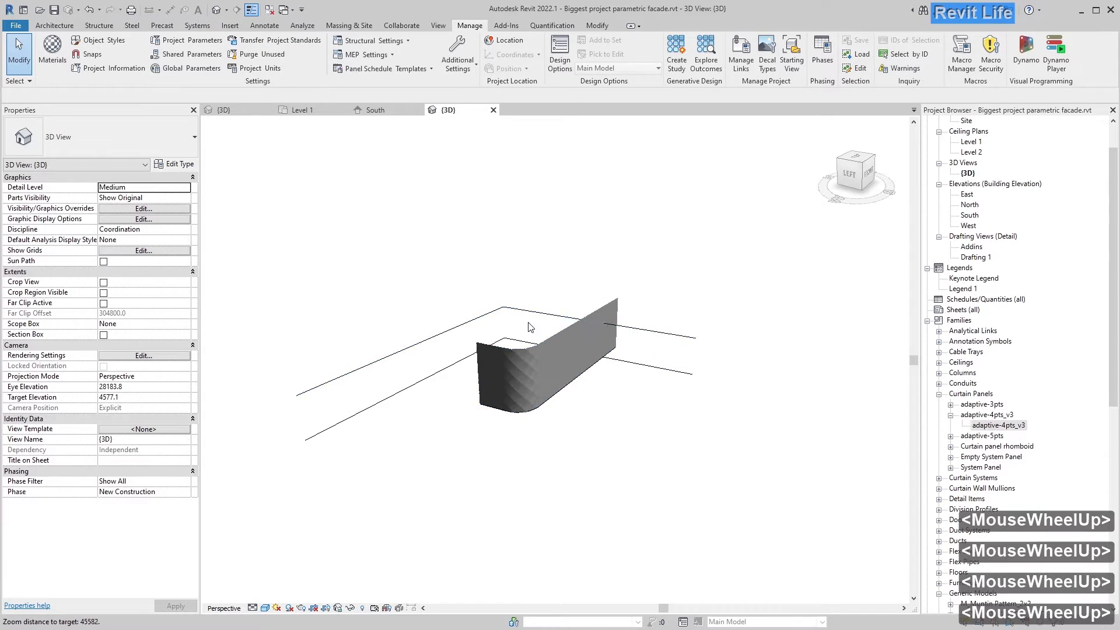
scroll(563, 376, up, 5)
click(569, 374)
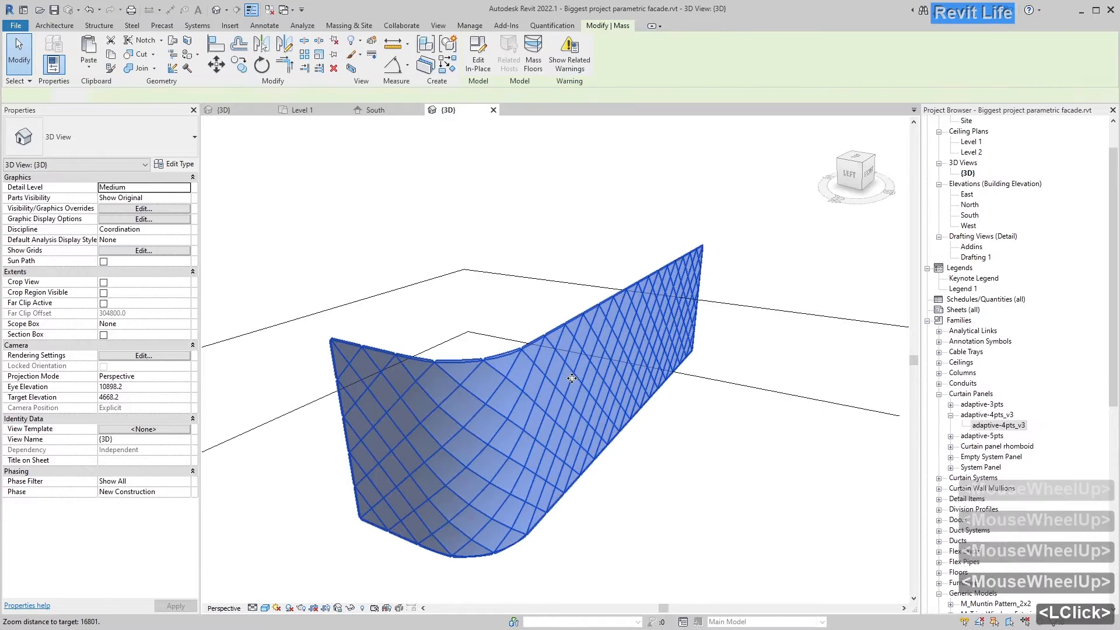
shift+middle_drag(571, 378, 537, 368)
click(536, 229)
mouse_move(536, 229)
shift+middle_down()
mouse_move(525, 228)
mouse_move(540, 242)
mouse_move(537, 232)
shift+middle_up()
- Pick out a single curtain panel within the facade mass to check its family type, and deselect it
click(490, 324)
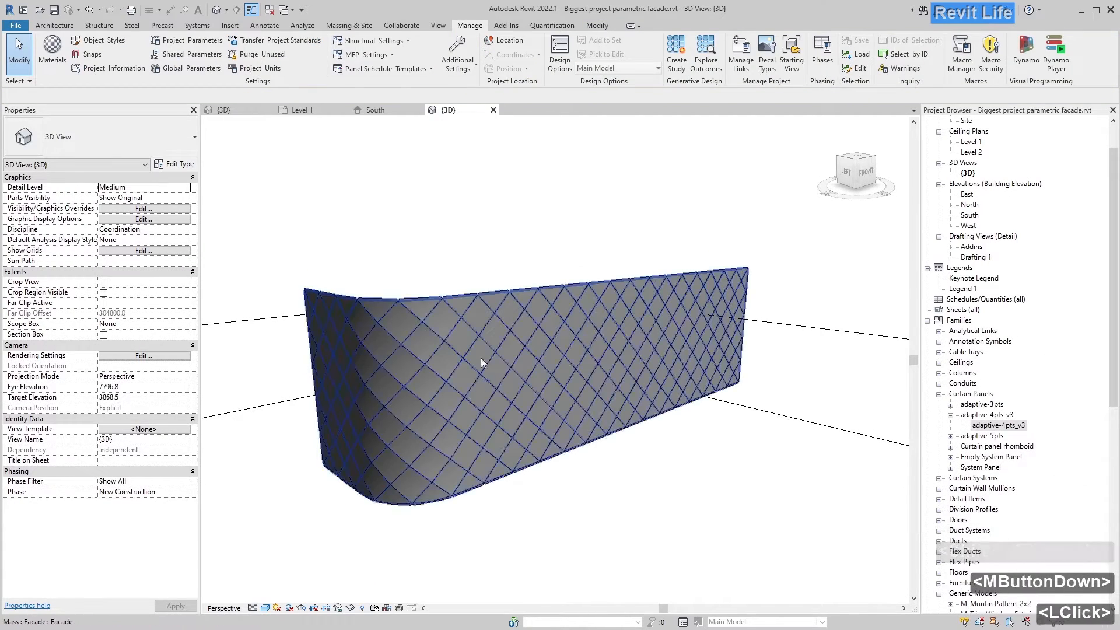
key(Tab)
key(Tab)
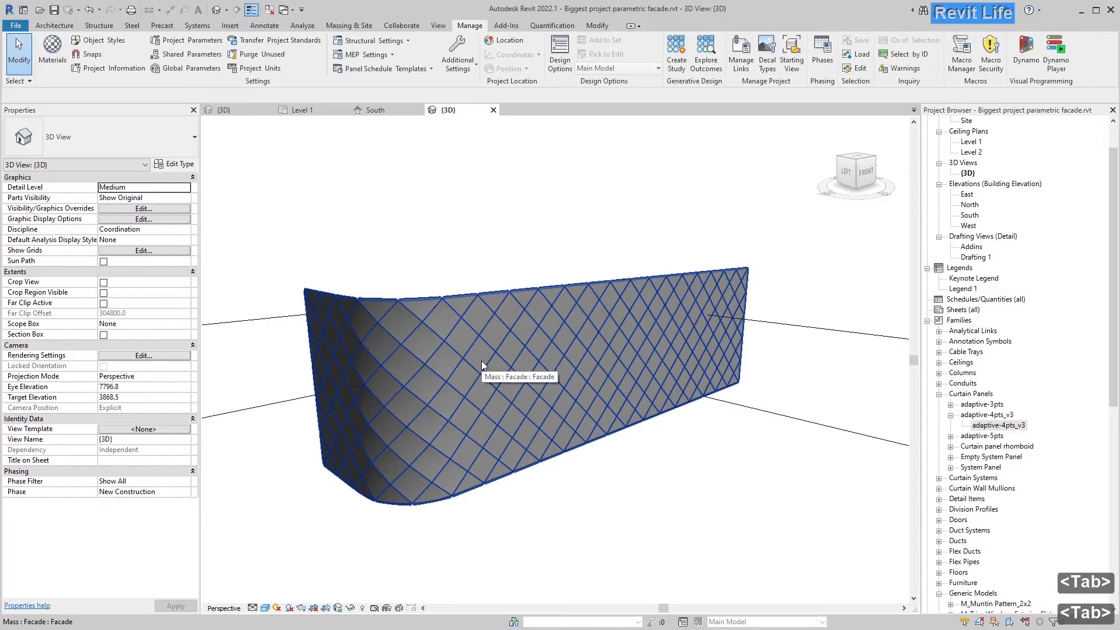
click(481, 360)
key(Escape)
key(Tab)
key(Tab)
key(Tab)
shift+middle_drag(473, 357, 474, 385)
key(Tab)
click(474, 384)
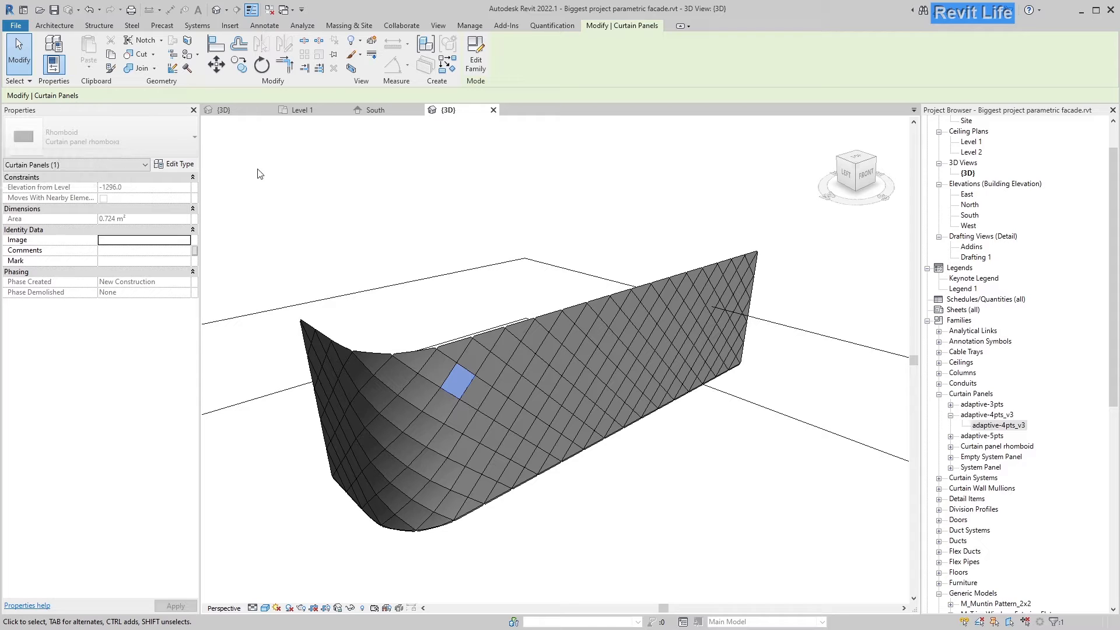
click(321, 169)
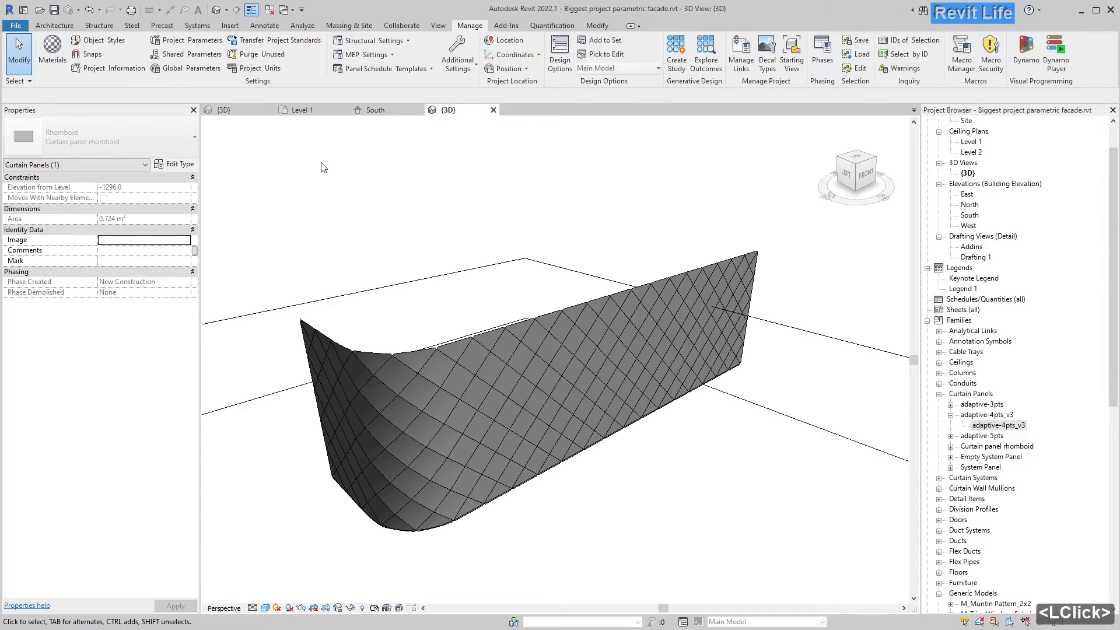
- Launch Dynamo, start a new workspace and add a Family Types node to the canvas
click(1026, 55)
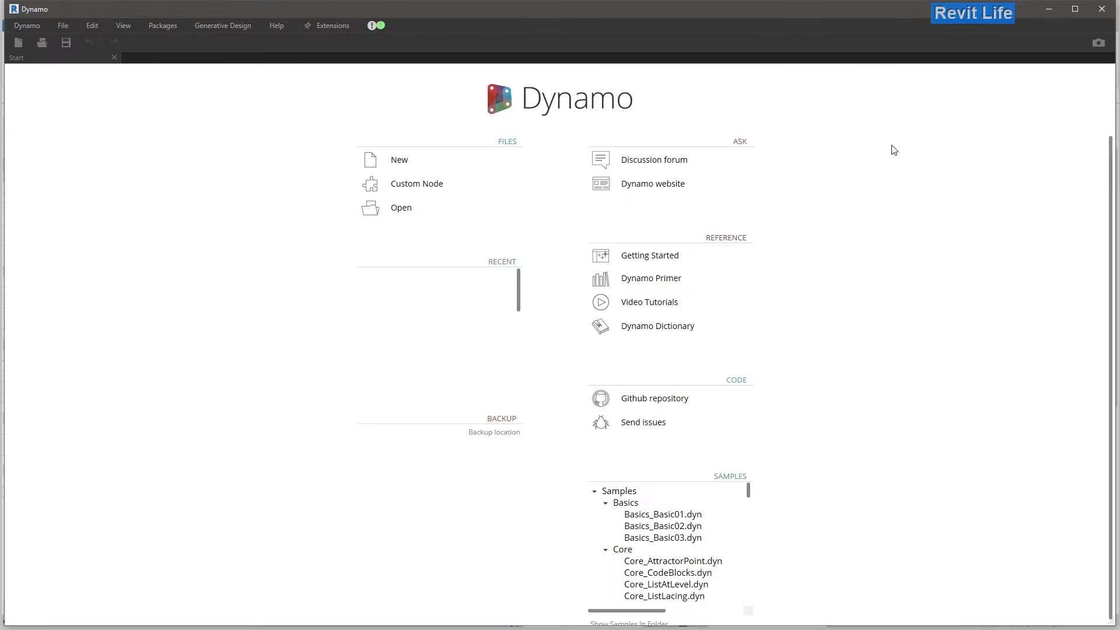
click(405, 160)
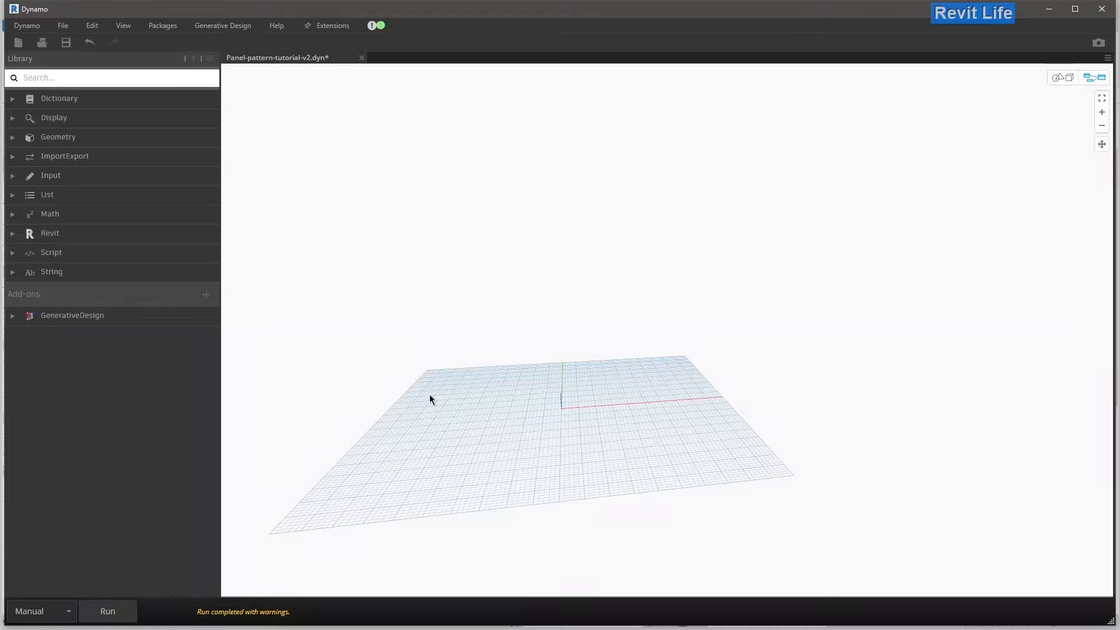
right_click(444, 400)
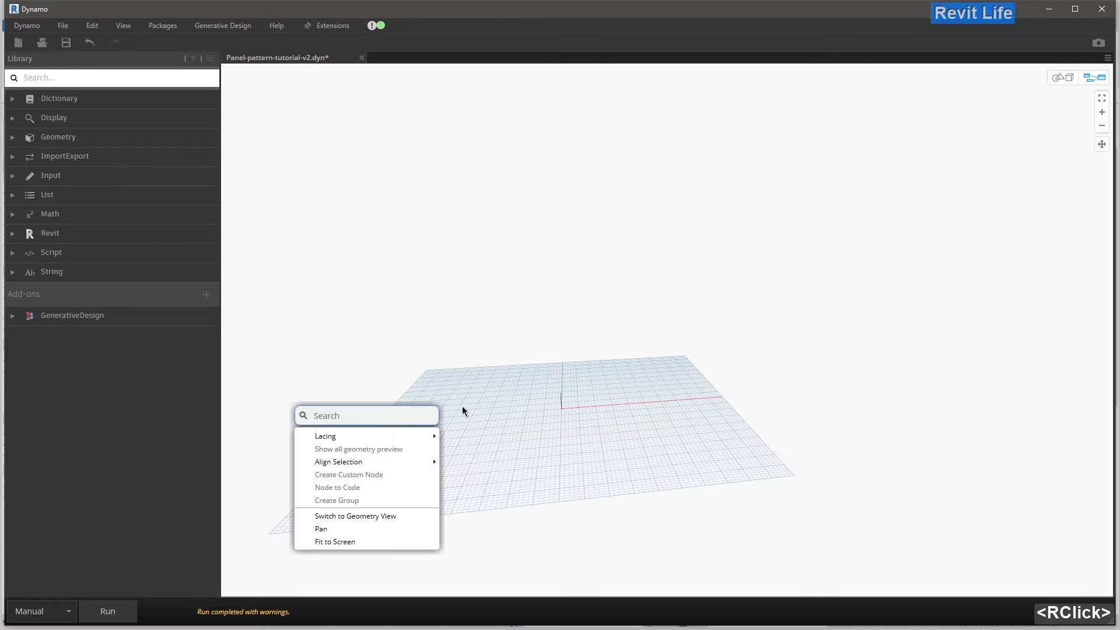
text(family)
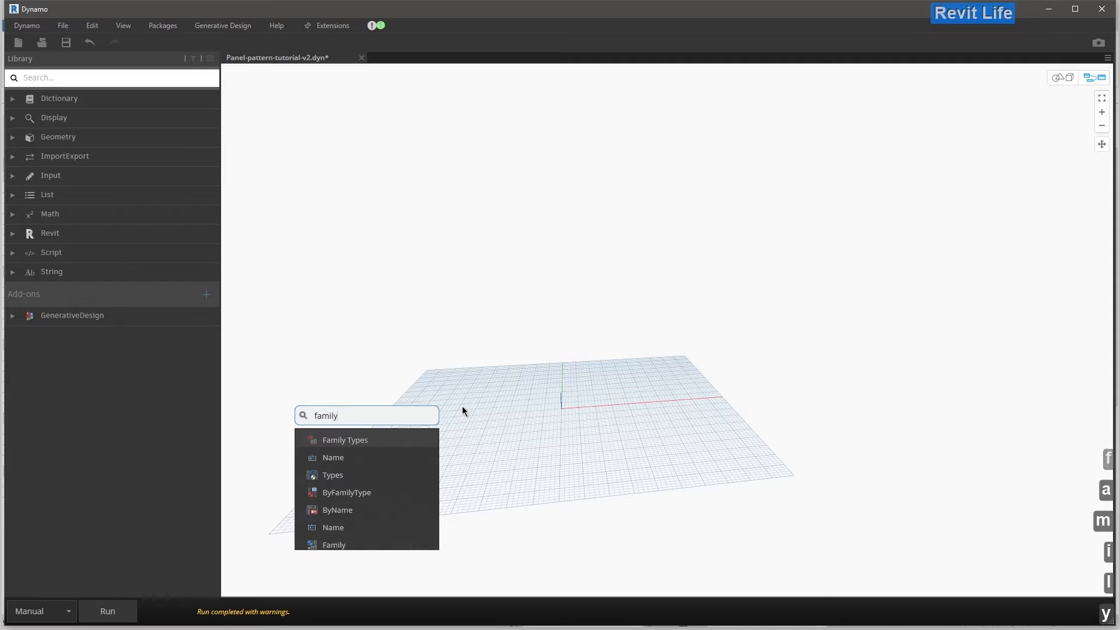
click(341, 440)
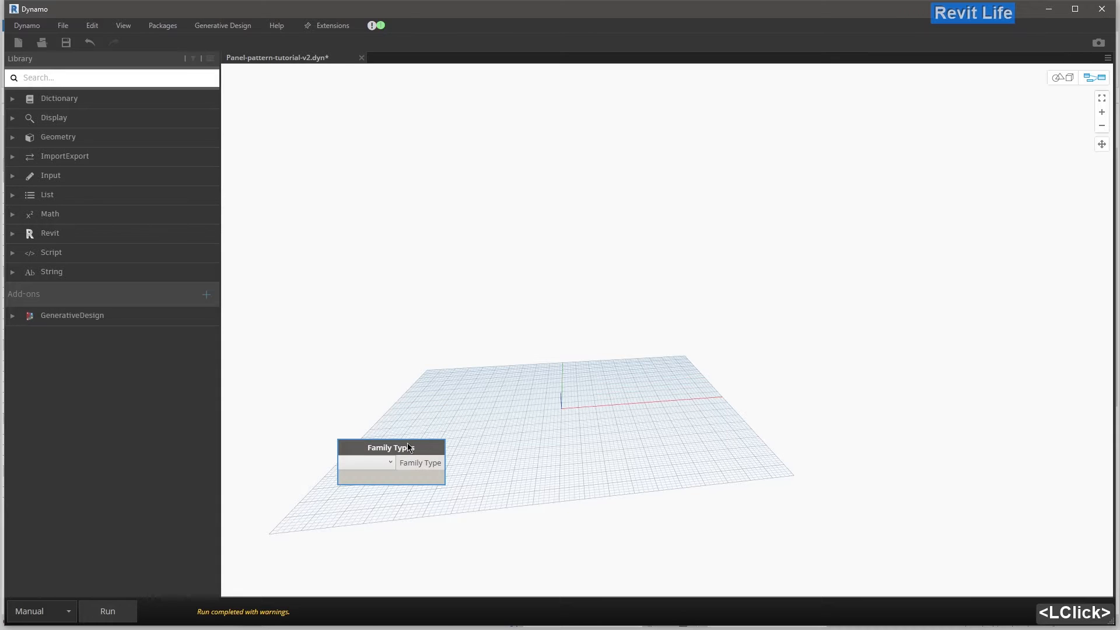
drag(407, 443, 443, 404)
- Set the Family Types node to Curtain panel rhomboid:Curtain panel rhomboid and reposition the node
click(437, 411)
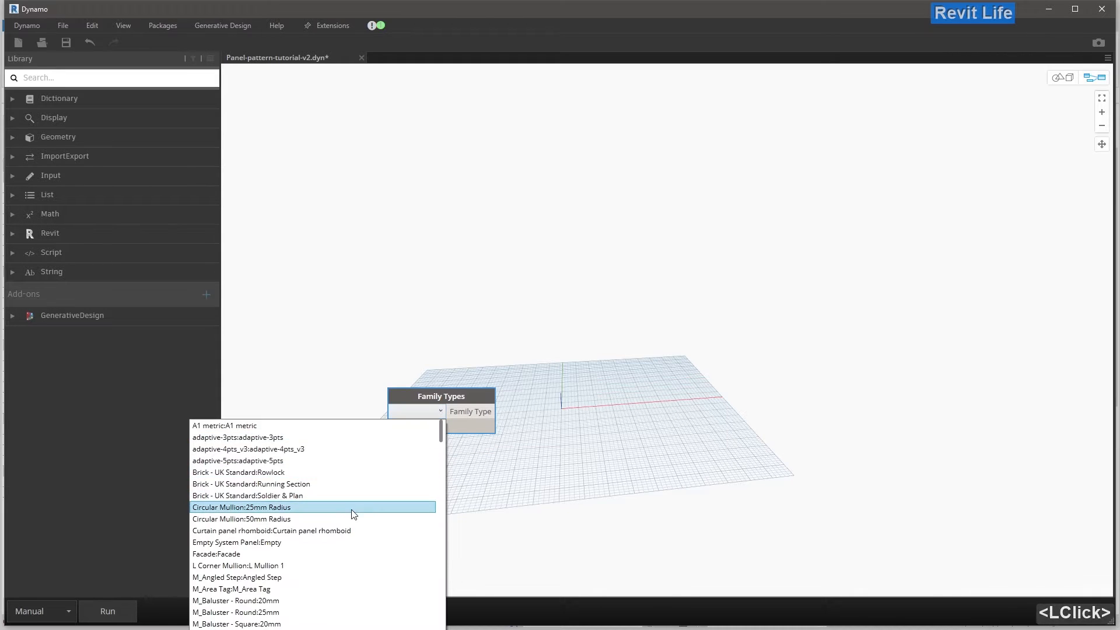
click(353, 530)
drag(433, 394, 327, 378)
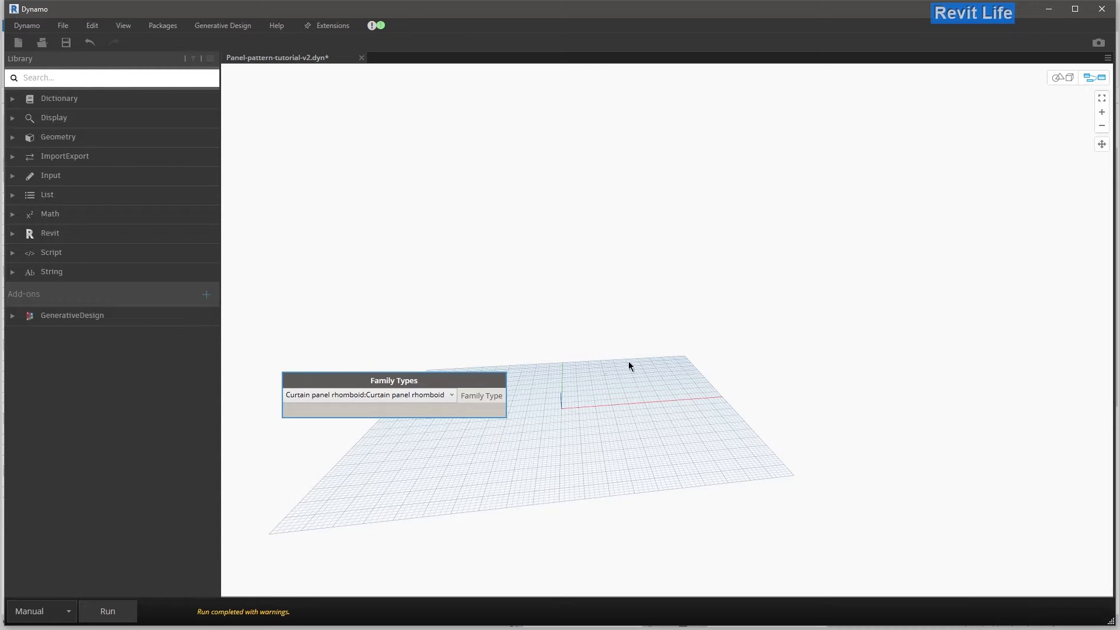
click(69, 612)
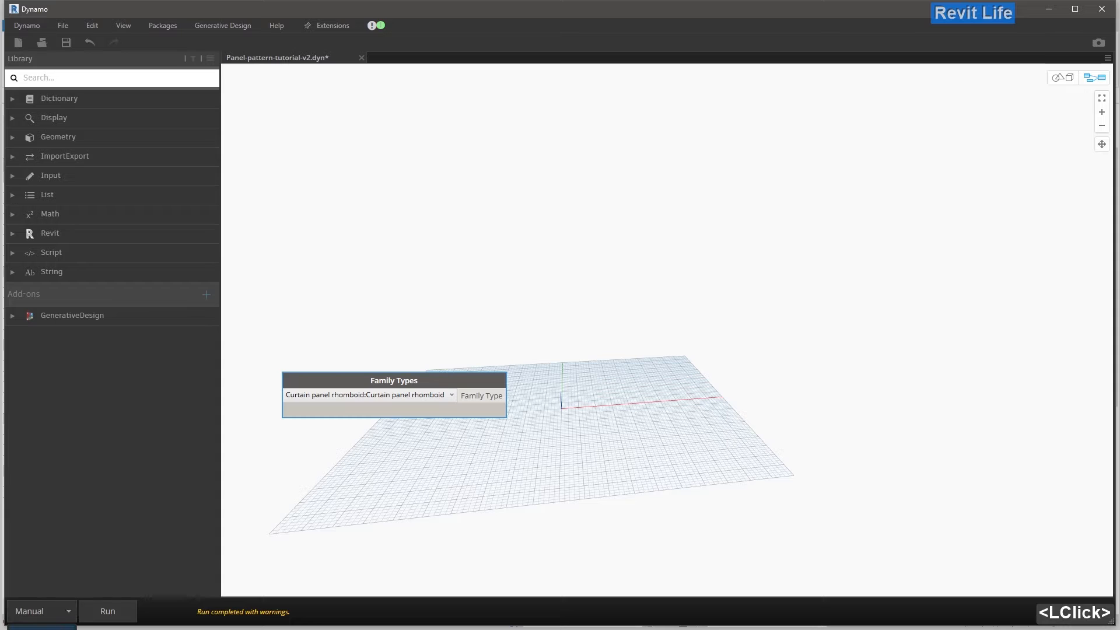
- Add an All Elements of Family Type node beside it, connect the Family Type output to its input, and preview its element list
right_click(682, 307)
text(all )
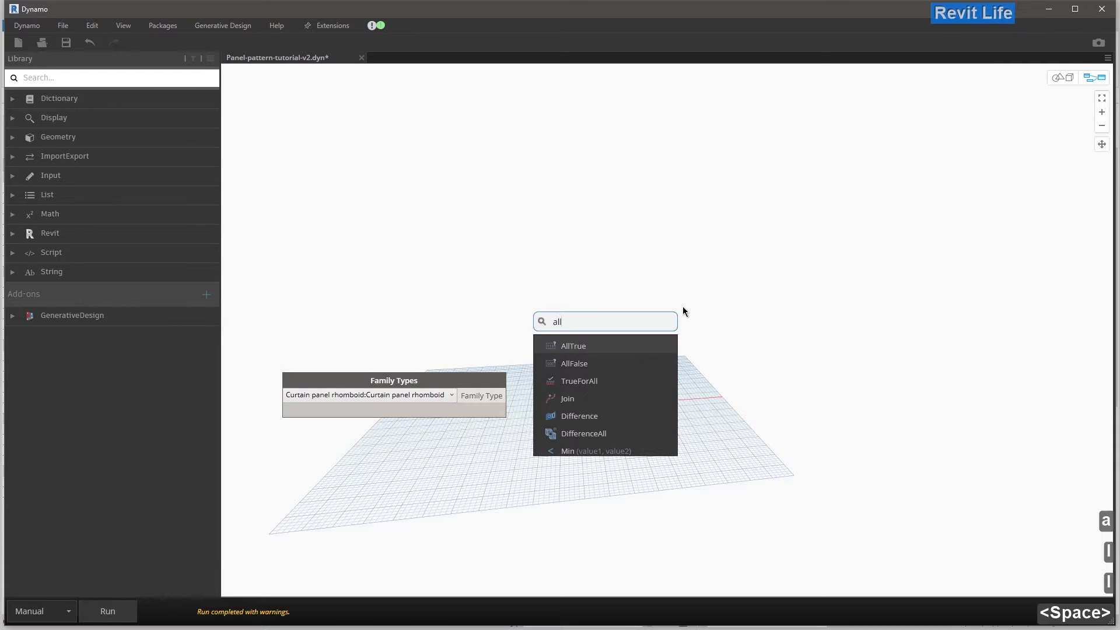
text(elements)
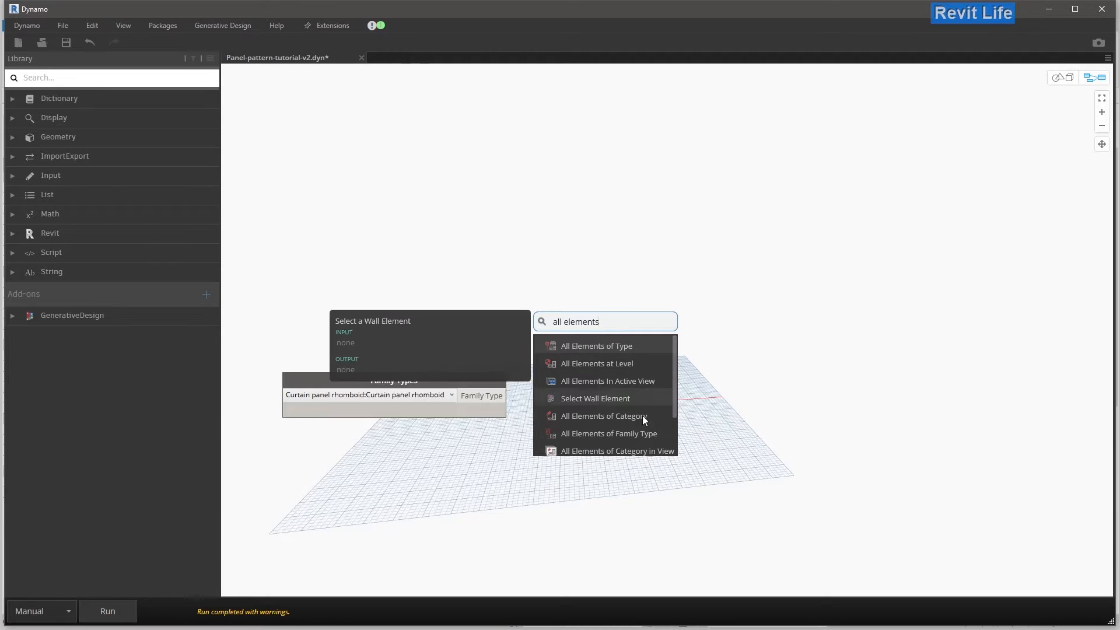
click(635, 436)
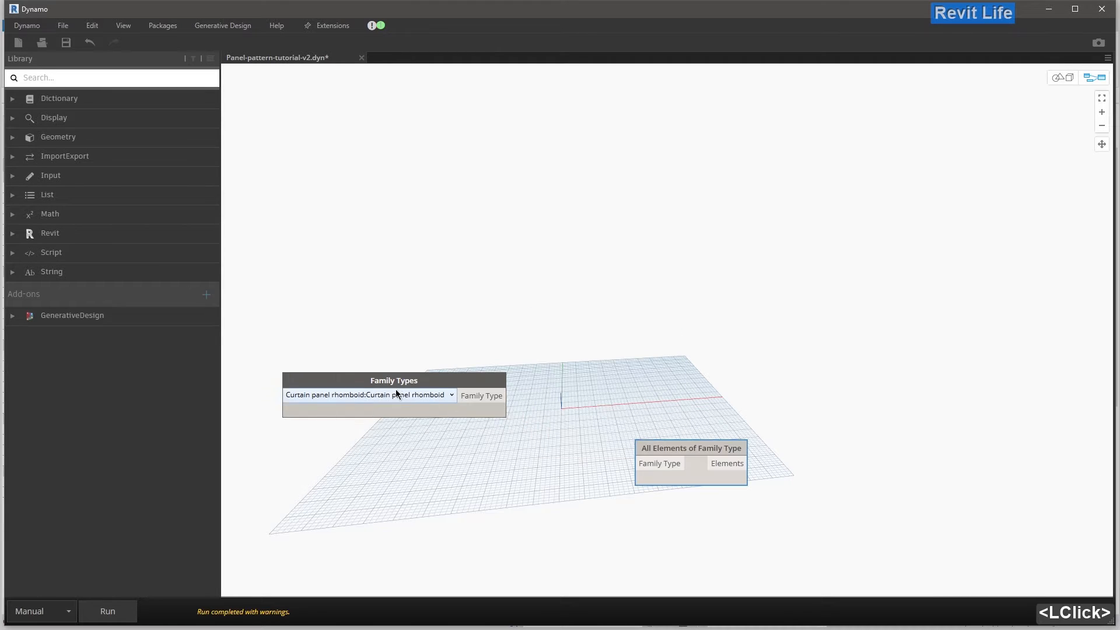
drag(668, 454, 568, 381)
click(507, 396)
click(601, 407)
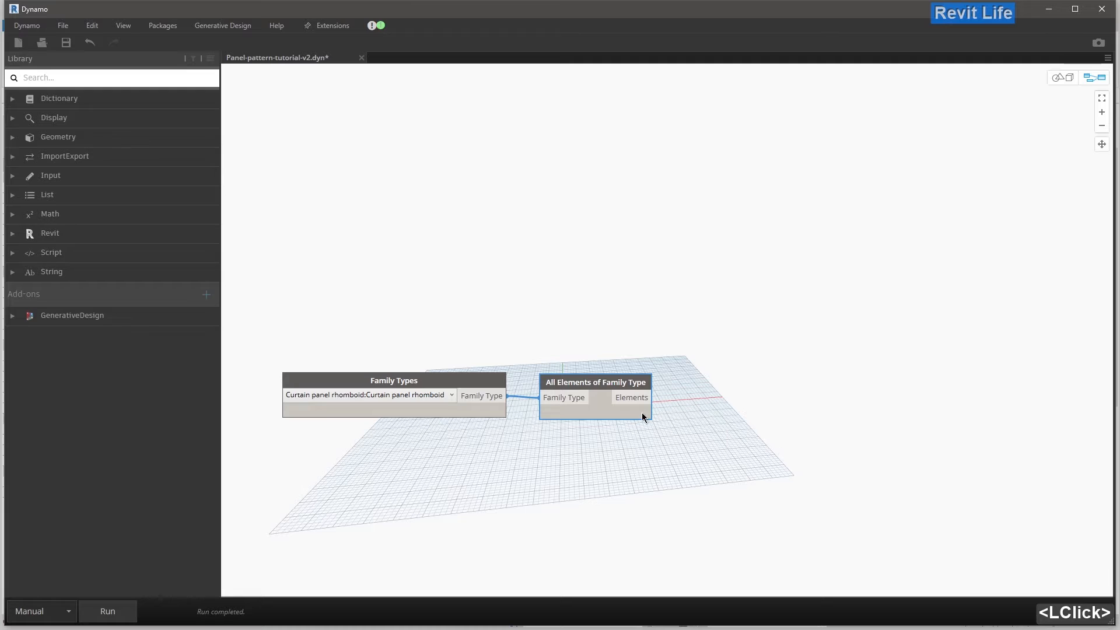
mouse_move(642, 412)
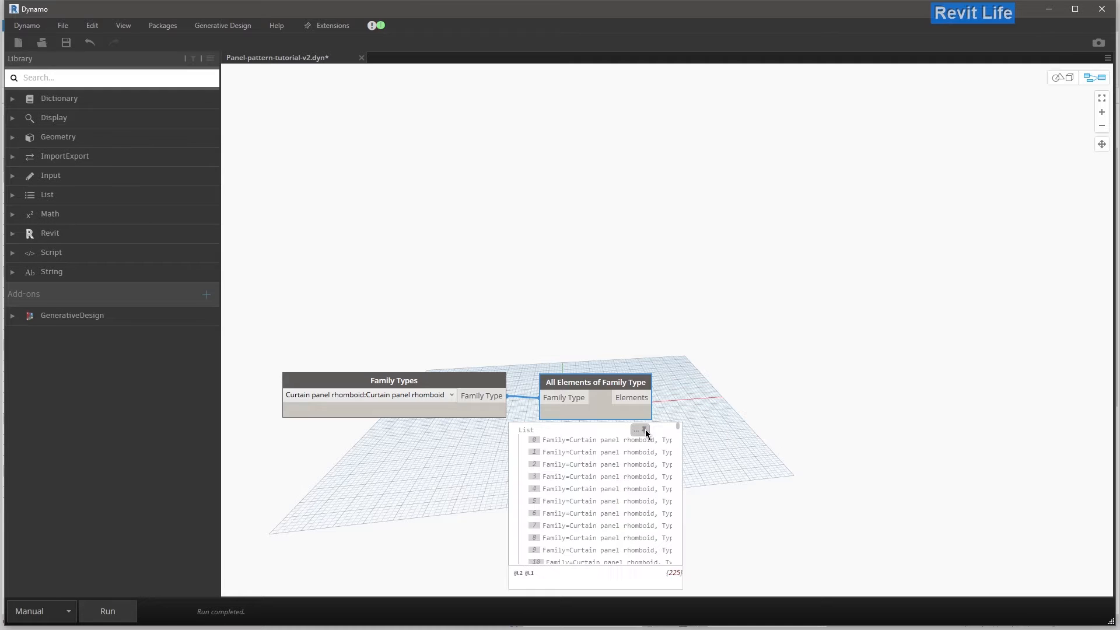
drag(647, 399, 642, 395)
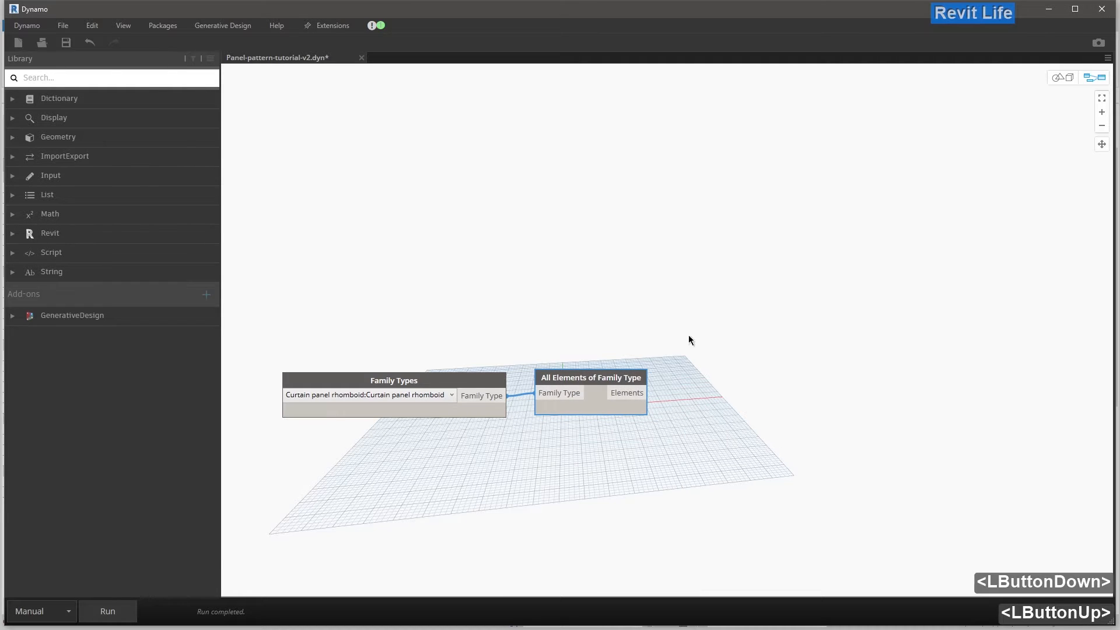
- Add an Element.Faces node and connect the Elements output of All Elements of Family Type to its element input
right_click(744, 302)
text(ele)
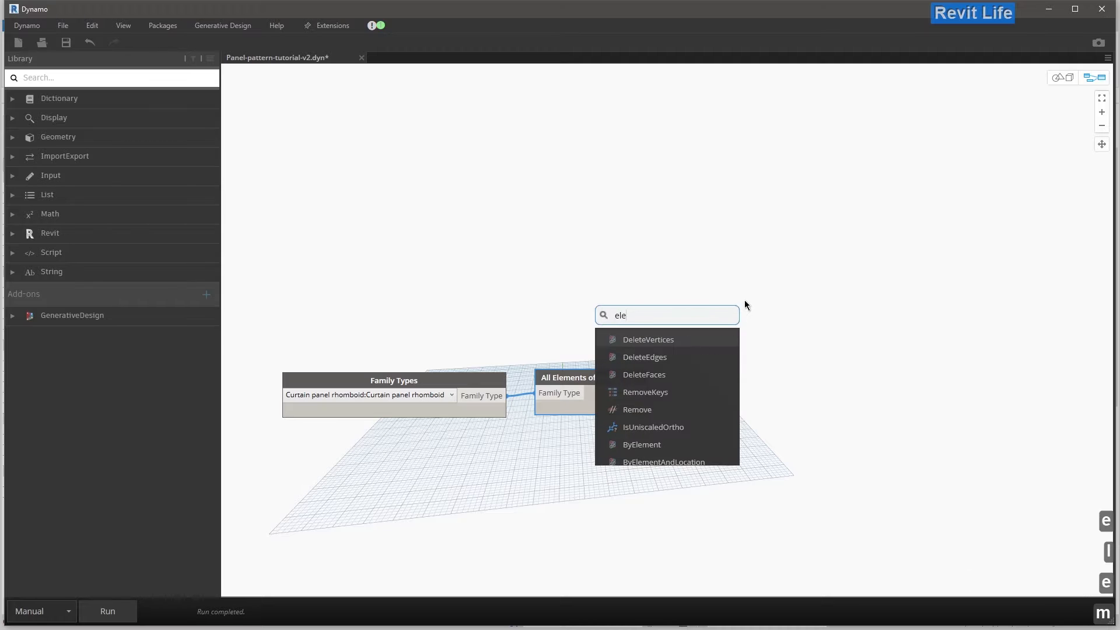
text(ment.faces)
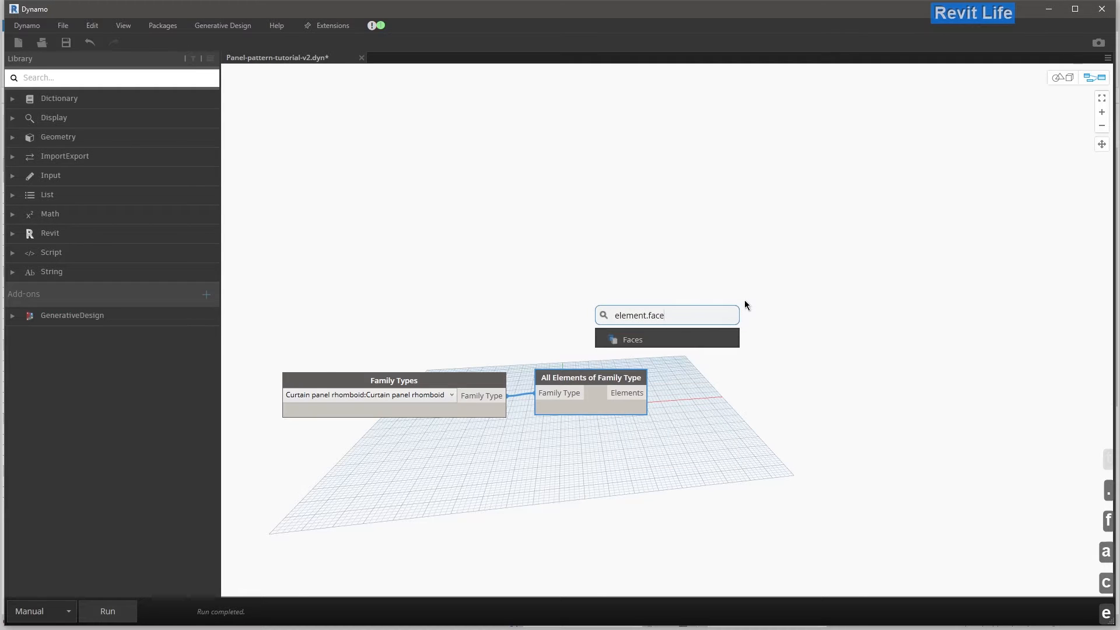
click(686, 342)
click(634, 393)
click(700, 368)
- Line up the Element.Faces node with the other two nodes and run the graph
drag(749, 440, 469, 340)
right_click(468, 379)
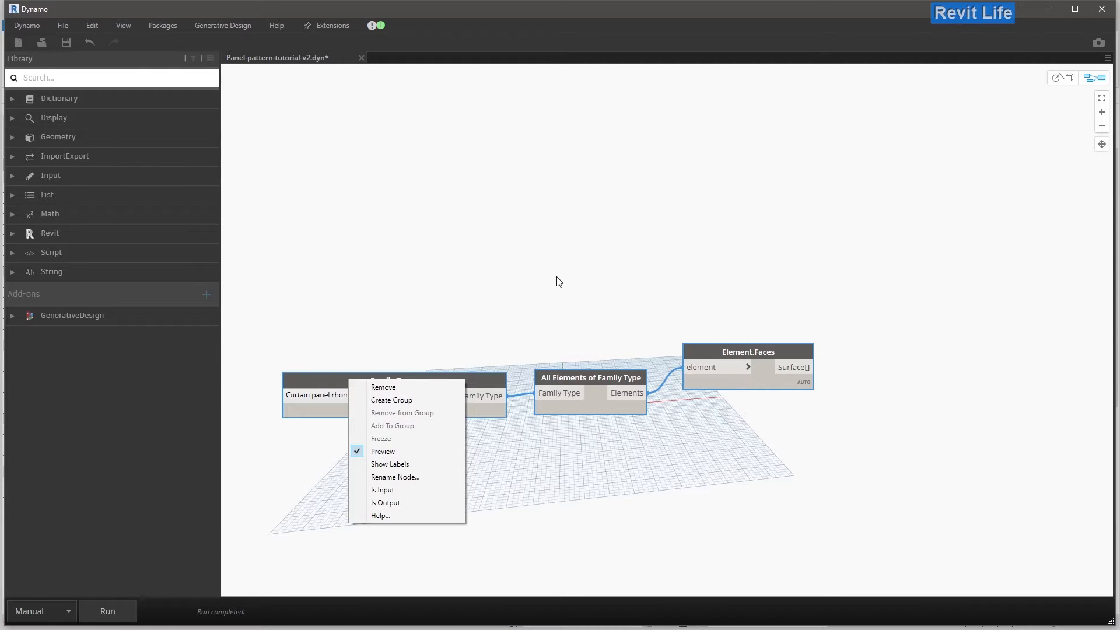
click(636, 288)
drag(754, 357, 748, 381)
click(505, 467)
click(117, 608)
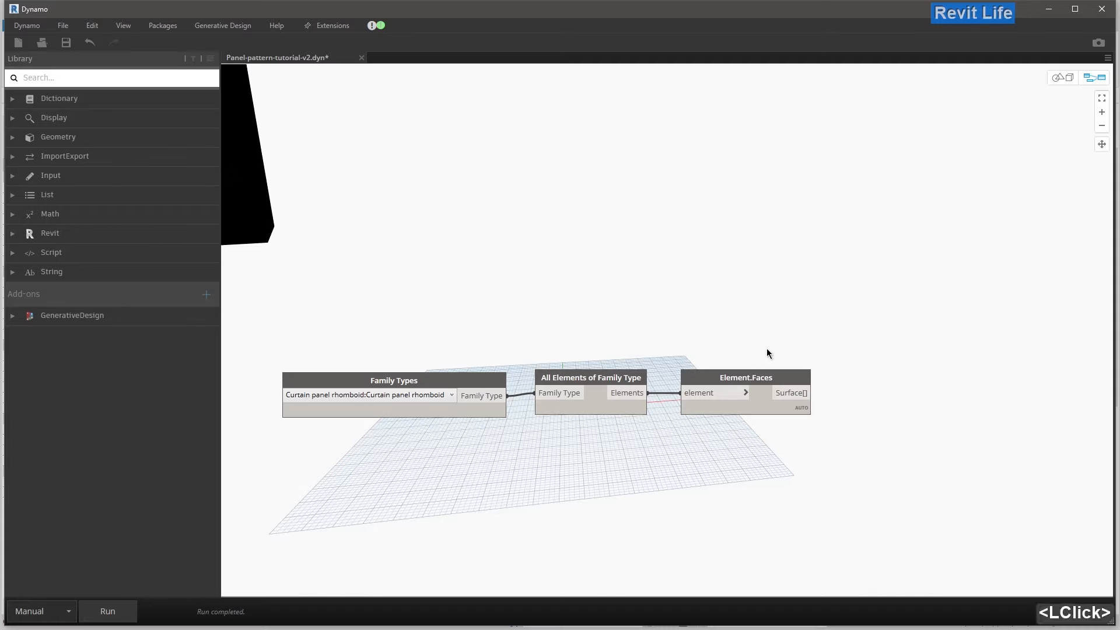
- Examine the extracted panel surfaces from several angles in the 3D geometry preview and return to the graph view
click(1055, 85)
scroll(636, 267, down, 15)
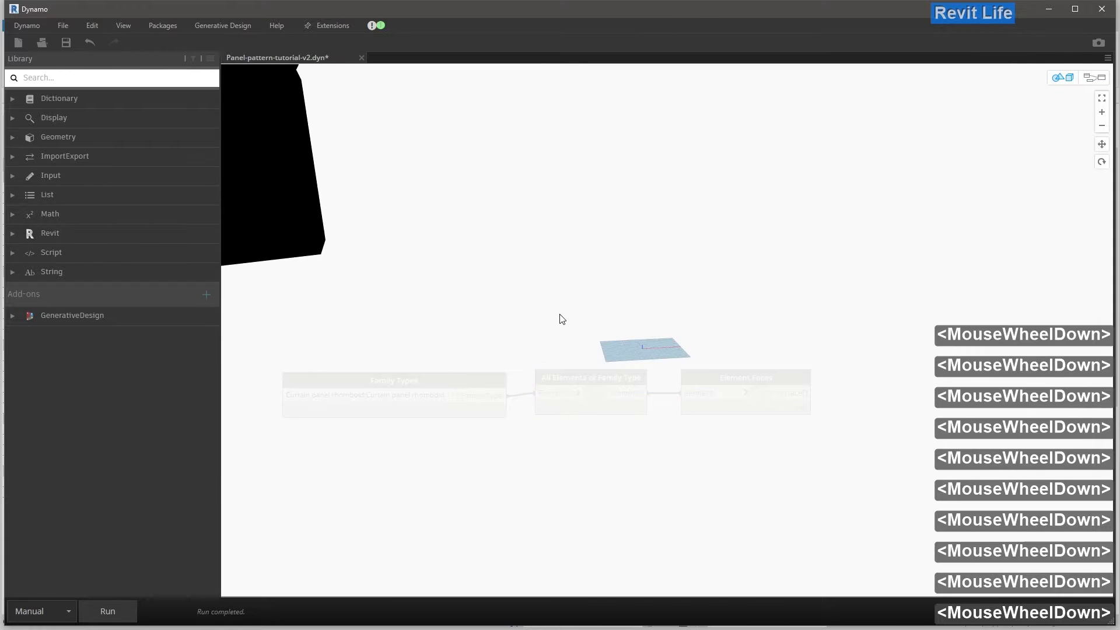
scroll(457, 230, down, 6)
scroll(855, 258, up, 4)
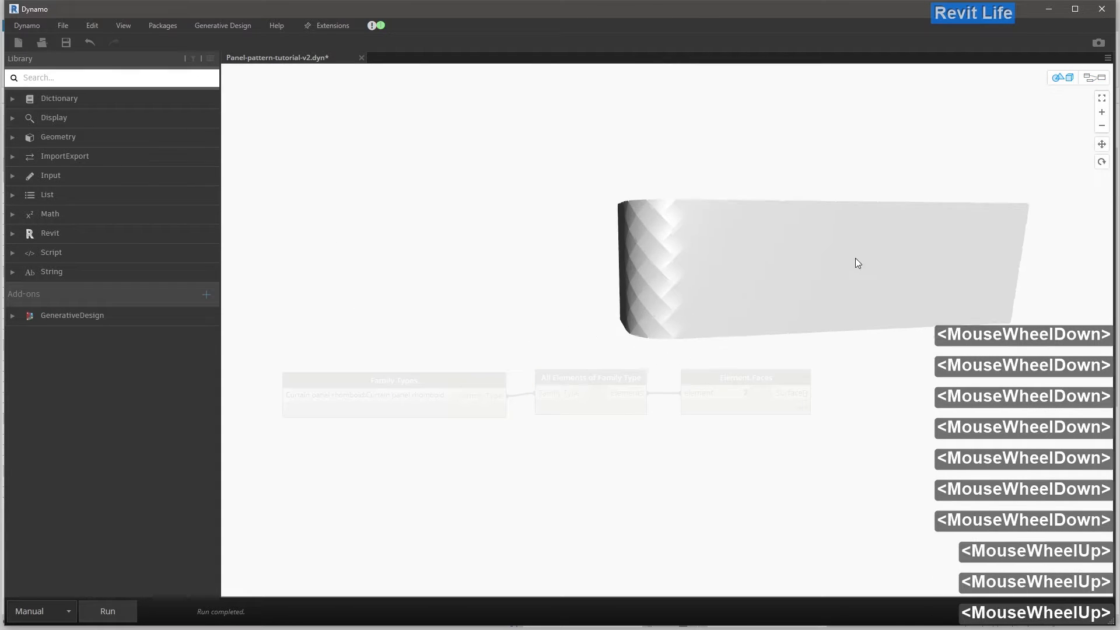
middle_drag(754, 259, 549, 321)
mouse_move(548, 321)
right_down()
mouse_move(583, 322)
mouse_move(559, 318)
right_up()
middle_drag(559, 318, 578, 453)
scroll(596, 309, down, 8)
scroll(656, 318, up, 2)
mouse_move(579, 453)
right_down()
mouse_move(567, 419)
mouse_move(581, 454)
right_up()
mouse_move(581, 454)
middle_down()
mouse_move(580, 485)
mouse_move(575, 465)
middle_up()
right_drag(575, 464, 576, 466)
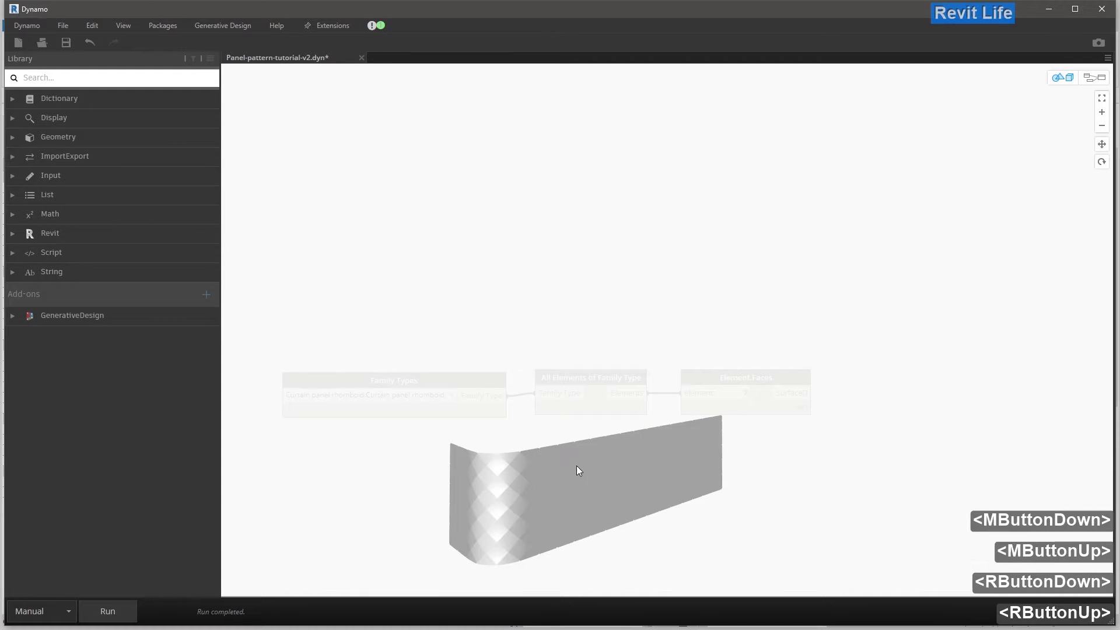
click(1060, 83)
- Add a Data.Gate node and connect the Surface[] output of Element.Faces to its input
middle_drag(673, 216, 616, 118)
middle_drag(562, 255, 540, 258)
middle_drag(614, 248, 523, 255)
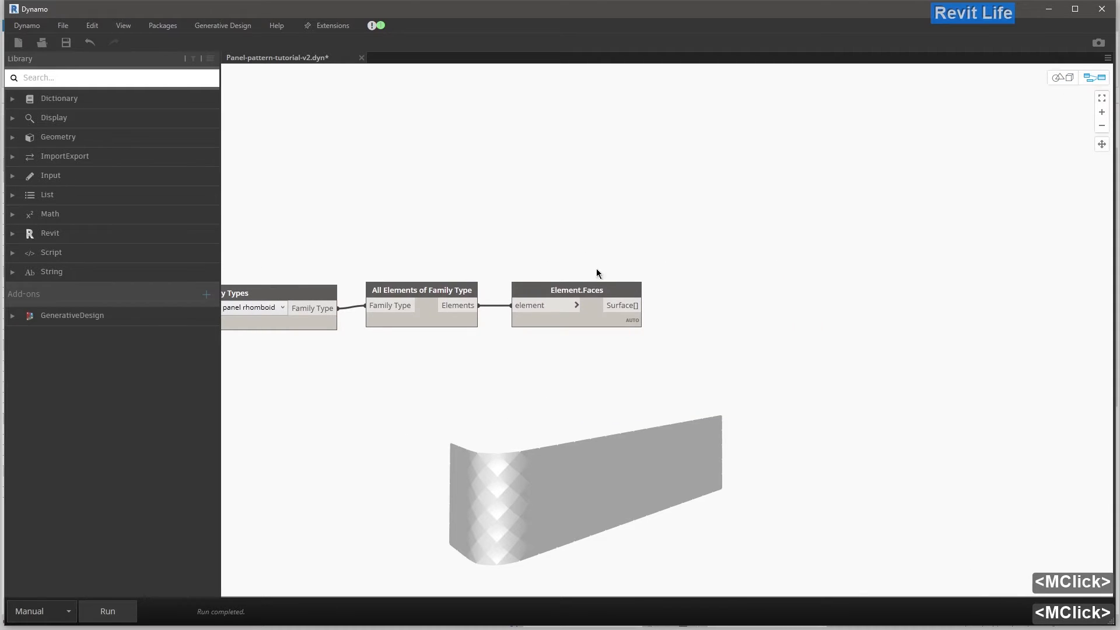
middle_drag(593, 260, 528, 268)
right_click(729, 289)
text(d)
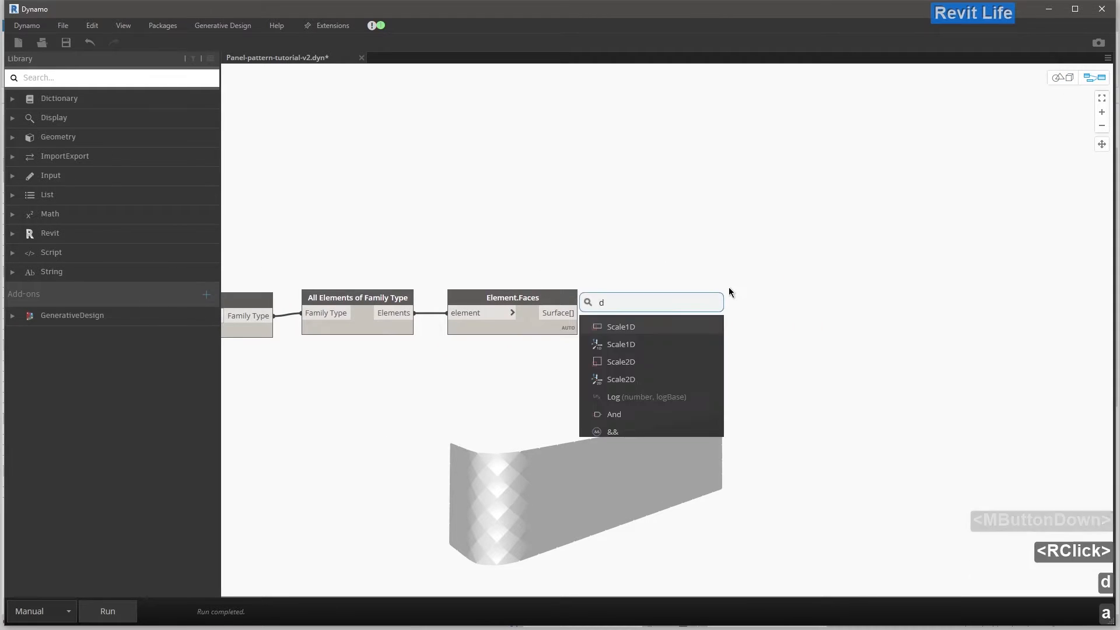
text(ata)
click(663, 328)
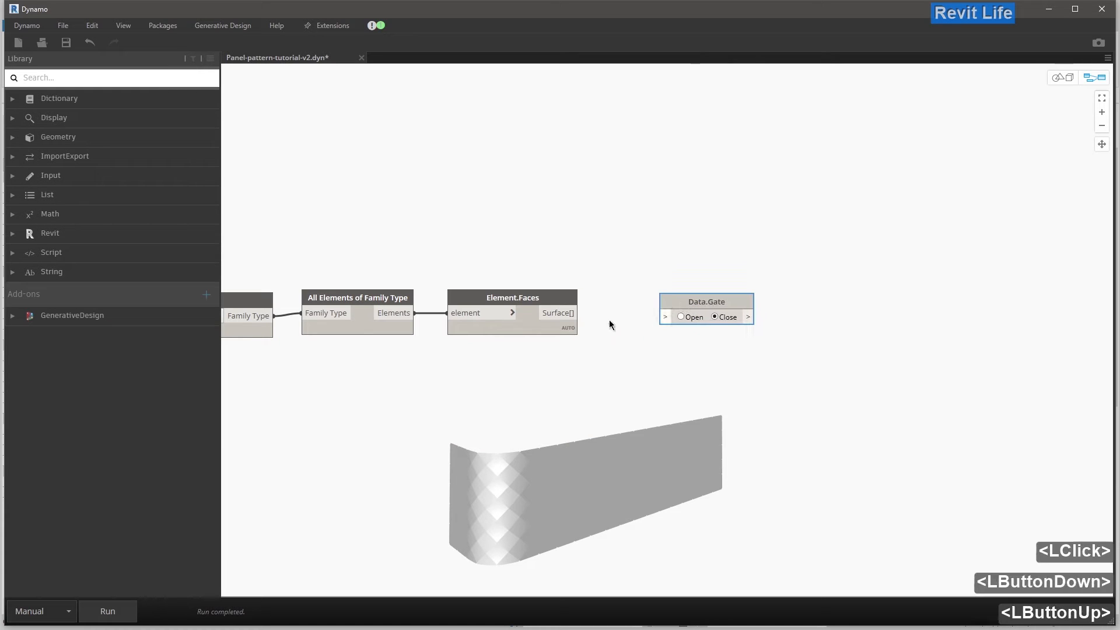
click(577, 313)
click(664, 317)
- Duplicate the Data.Gate node below the original, keeping its Surface[] connection, and space the two gates apart
drag(690, 302, 671, 358)
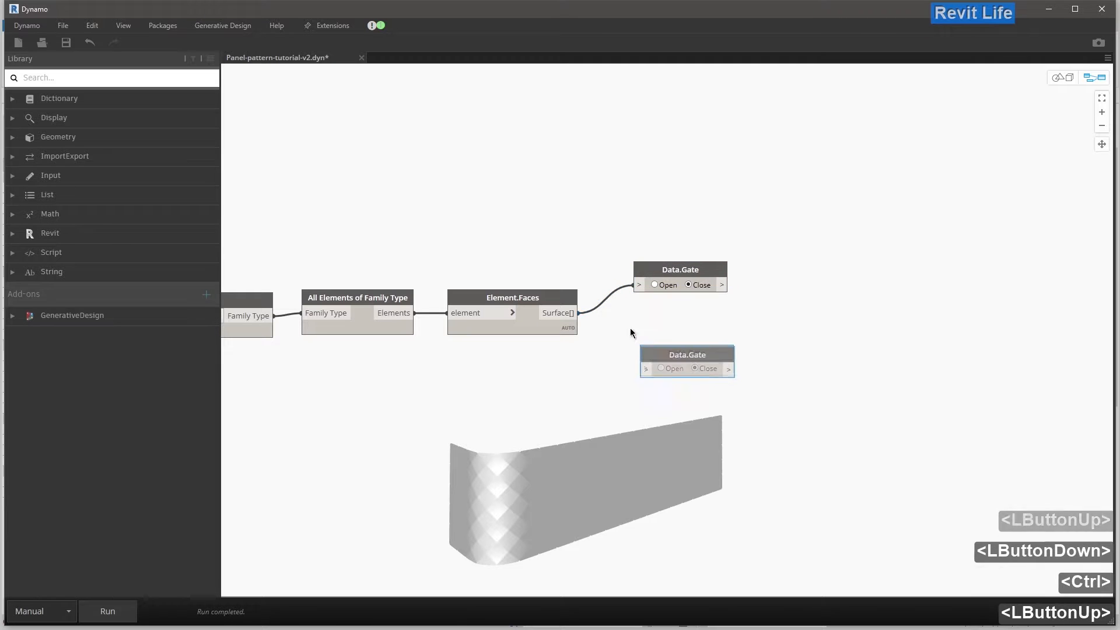
click(758, 268)
middle_drag(758, 267, 655, 328)
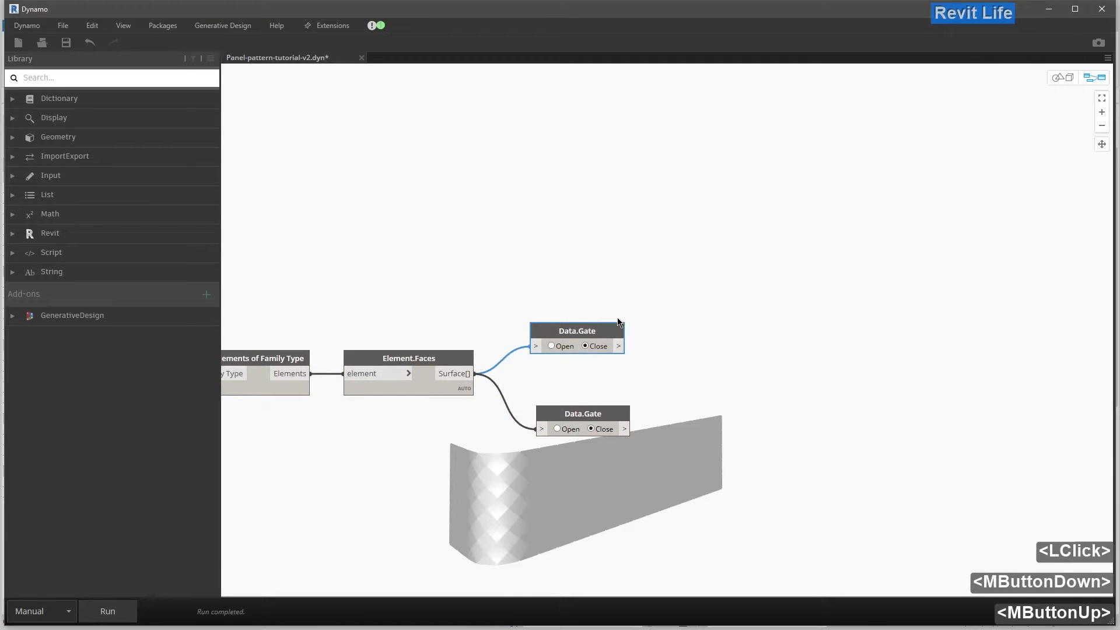
drag(613, 327, 622, 315)
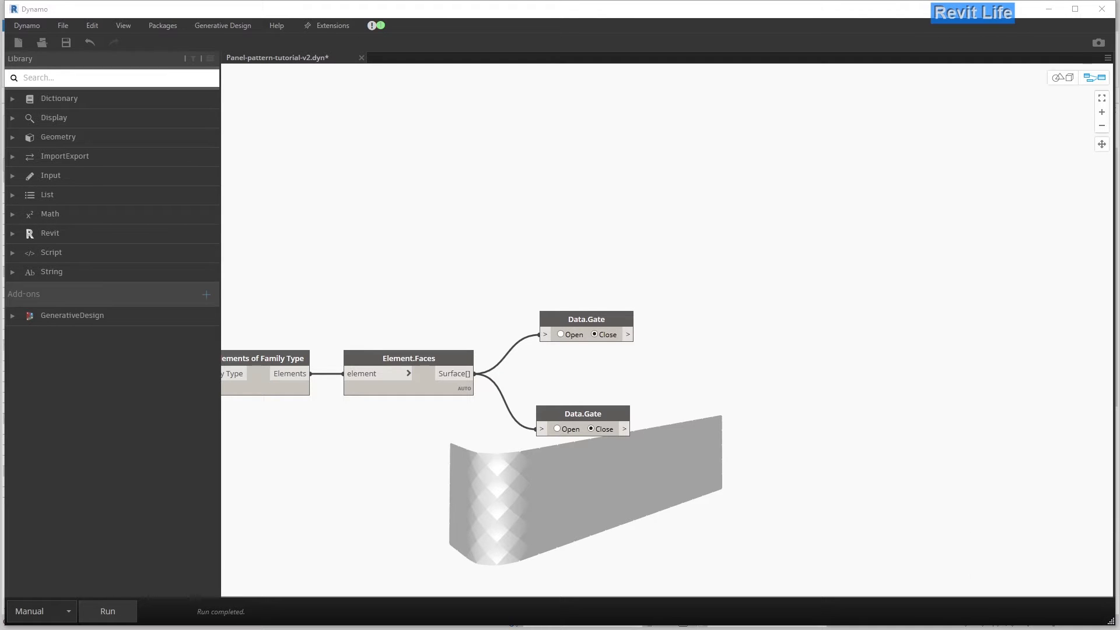
middle_click(798, 445)
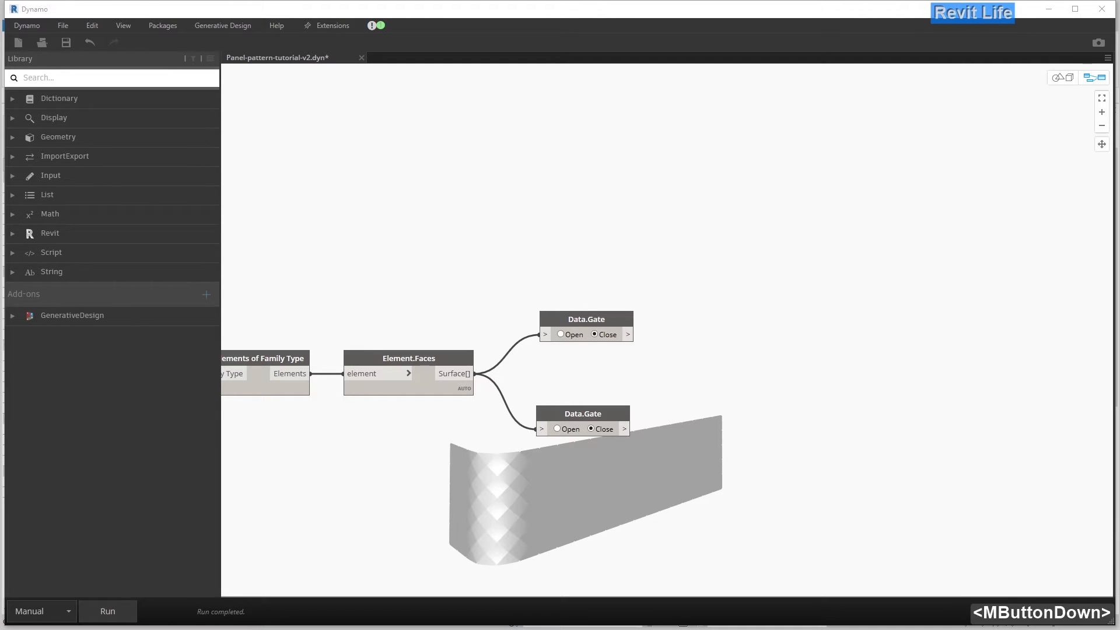
- Add a Surface.PerimeterCurves node, connect the upper Data.Gate output to its surface input, and align both nodes higher on the canvas
right_click(686, 337)
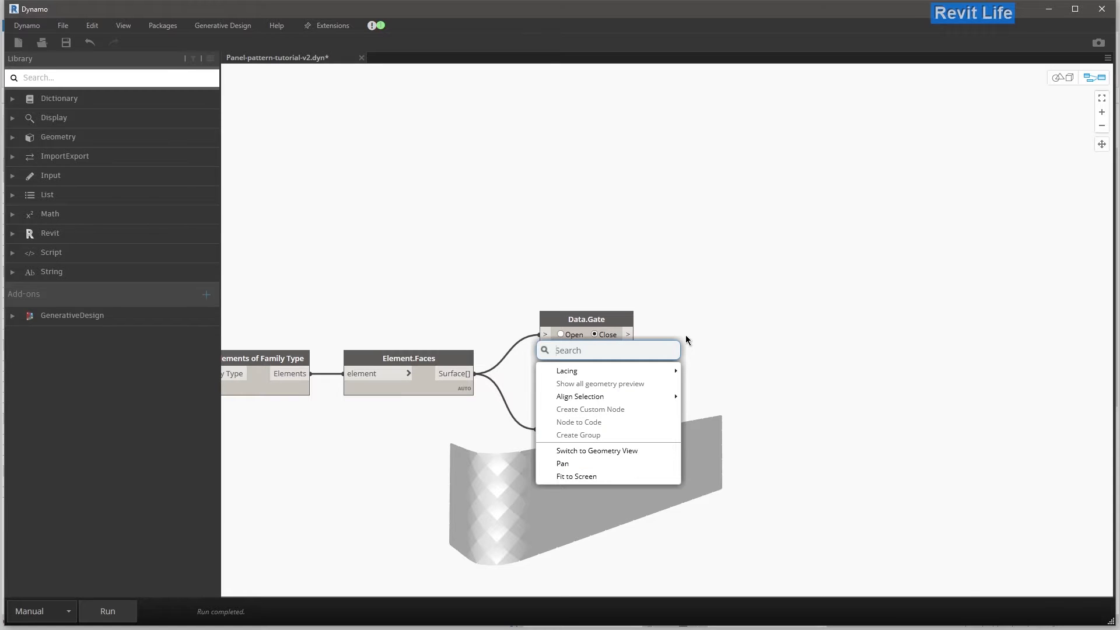
text(surface.)
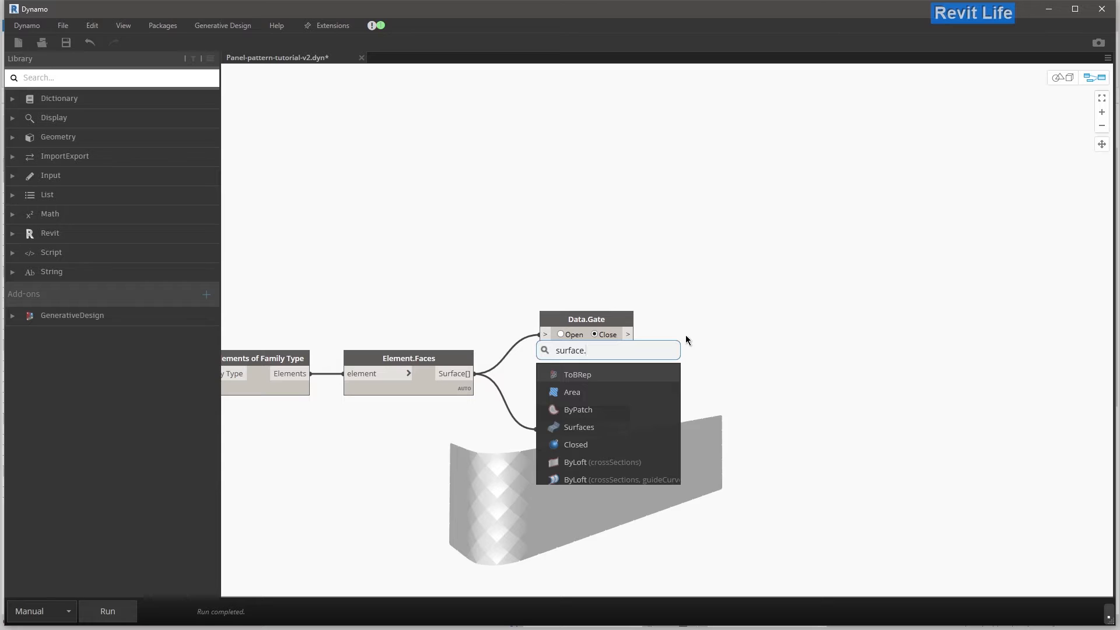
text(per)
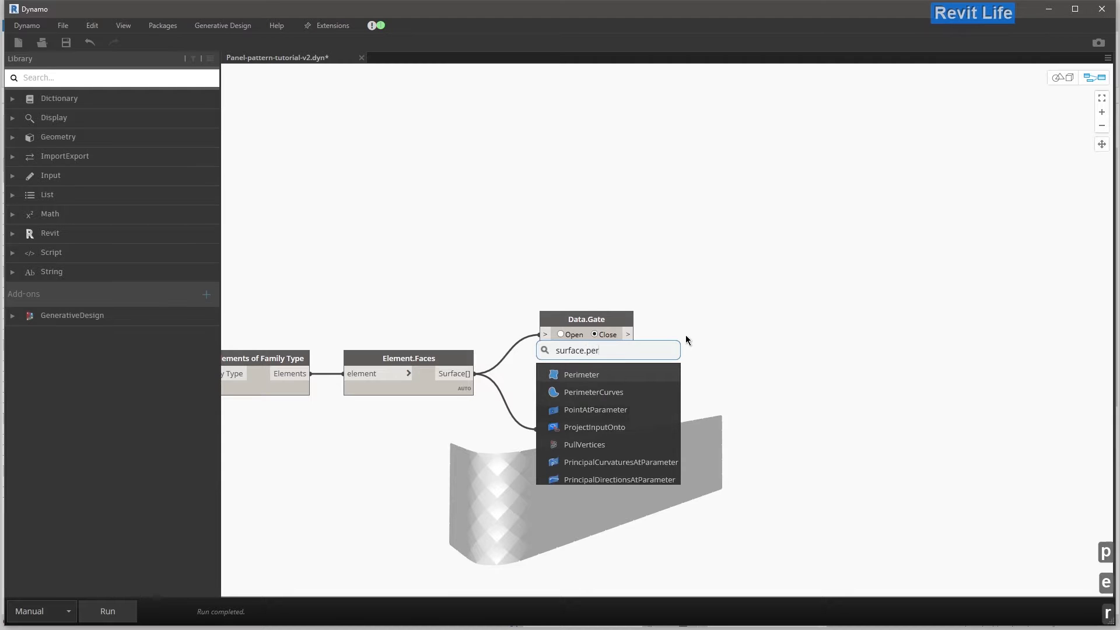
click(639, 398)
drag(684, 404, 694, 318)
click(629, 335)
click(707, 283)
drag(734, 248, 606, 242)
click(611, 327)
middle_drag(635, 321, 546, 334)
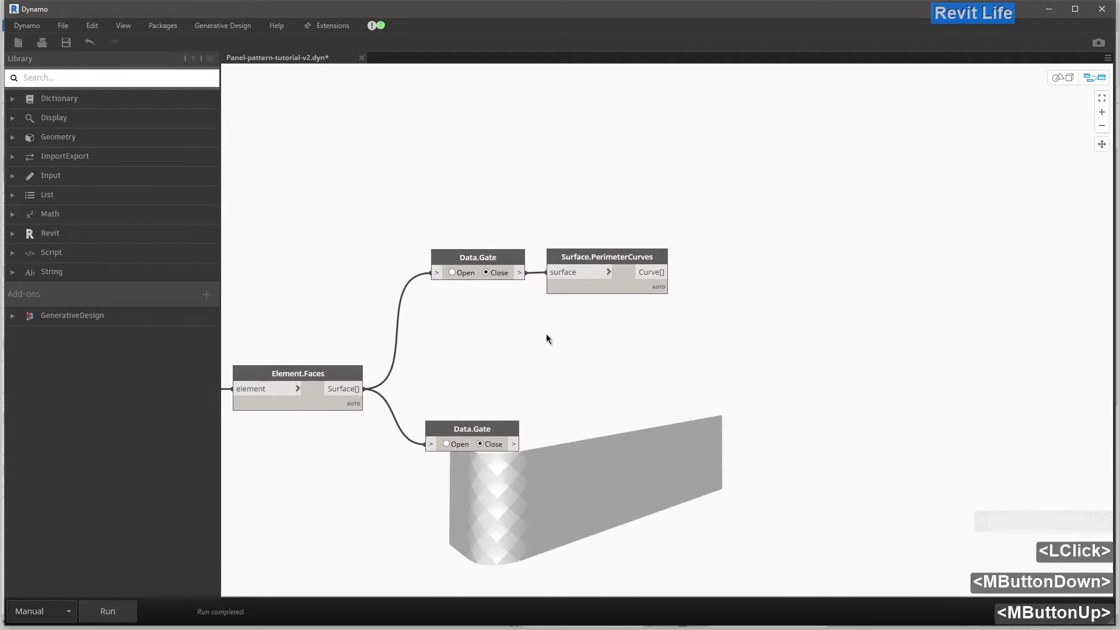
- Add a Curve.EndPoint node beside Surface.PerimeterCurves and connect the Curve[] output to its curve input
right_click(732, 244)
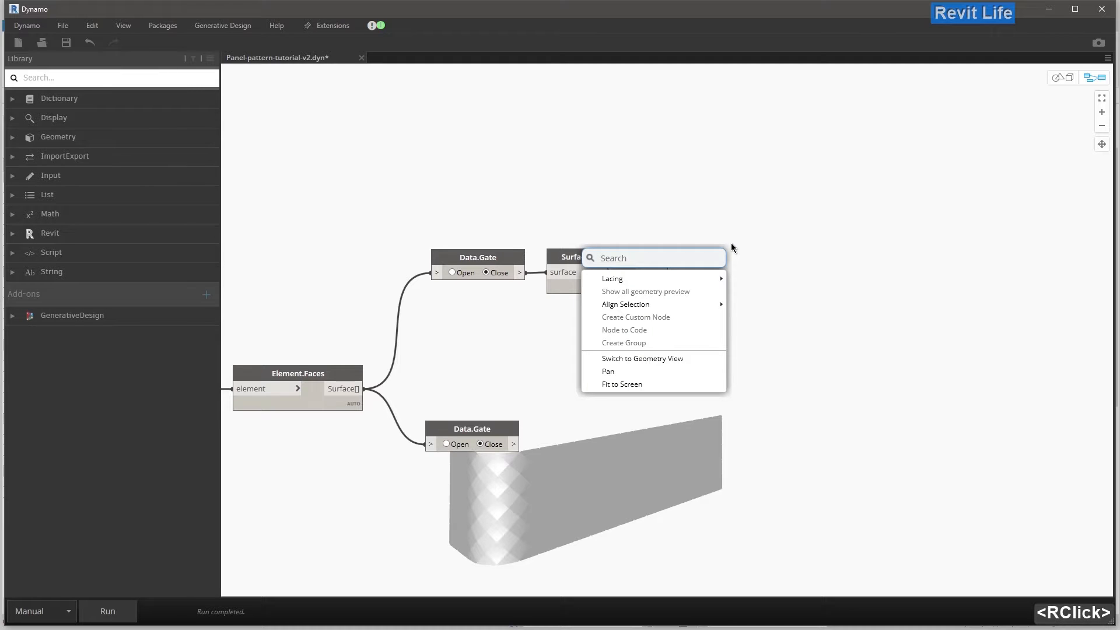
text(curve)
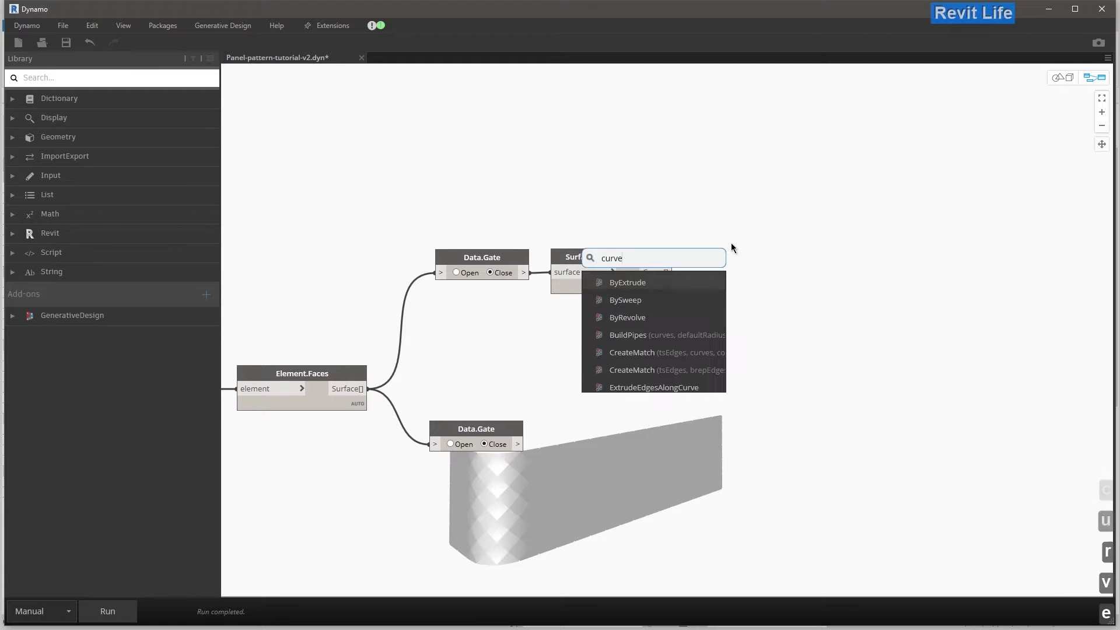
text(.en)
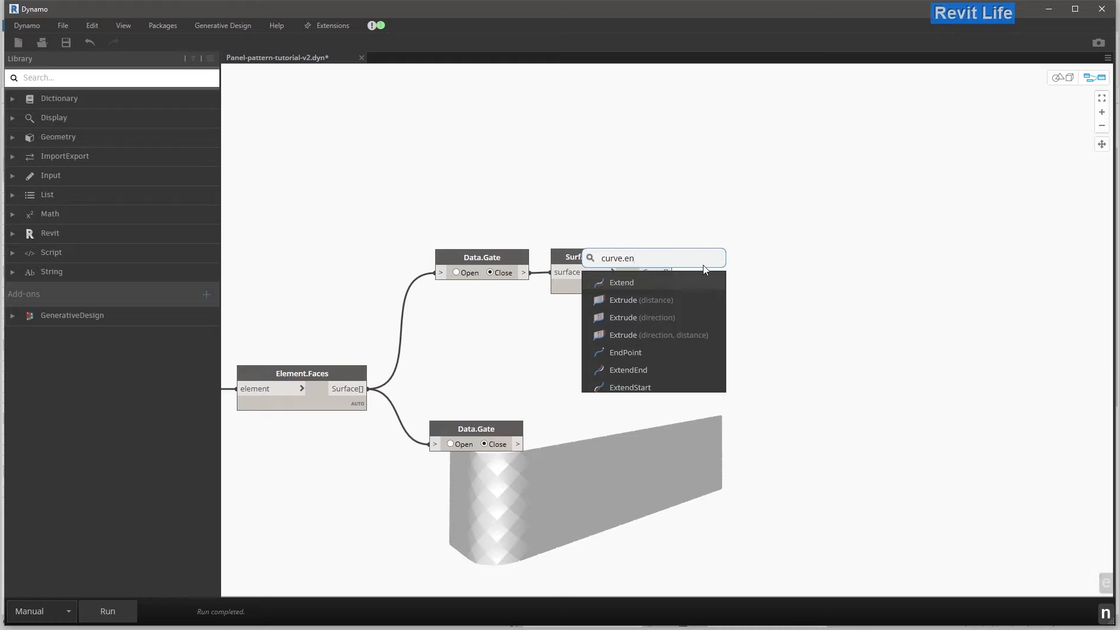
text(d)
click(662, 281)
drag(717, 288, 733, 251)
double_click(729, 265)
click(743, 217)
middle_drag(743, 217, 637, 227)
- Set the upper Data.Gate to Open and run the graph to generate the panel perimeter curves and end points
click(107, 610)
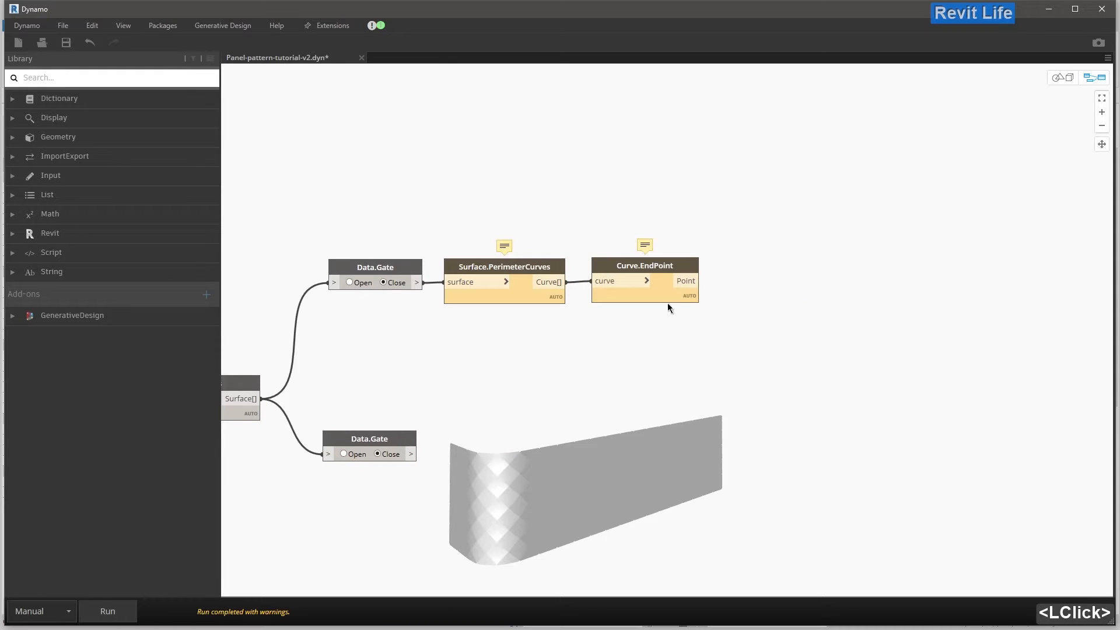
mouse_move(644, 297)
click(367, 283)
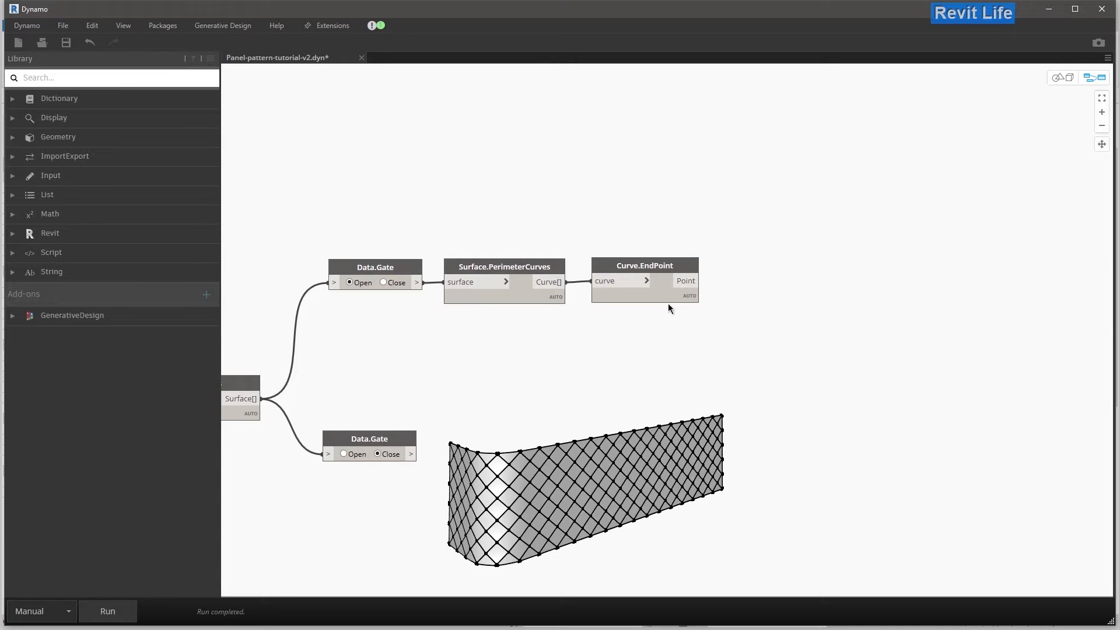
- Add a List.Count node beside Curve.EndPoint and connect the Point output to its list input
middle_drag(670, 331, 664, 327)
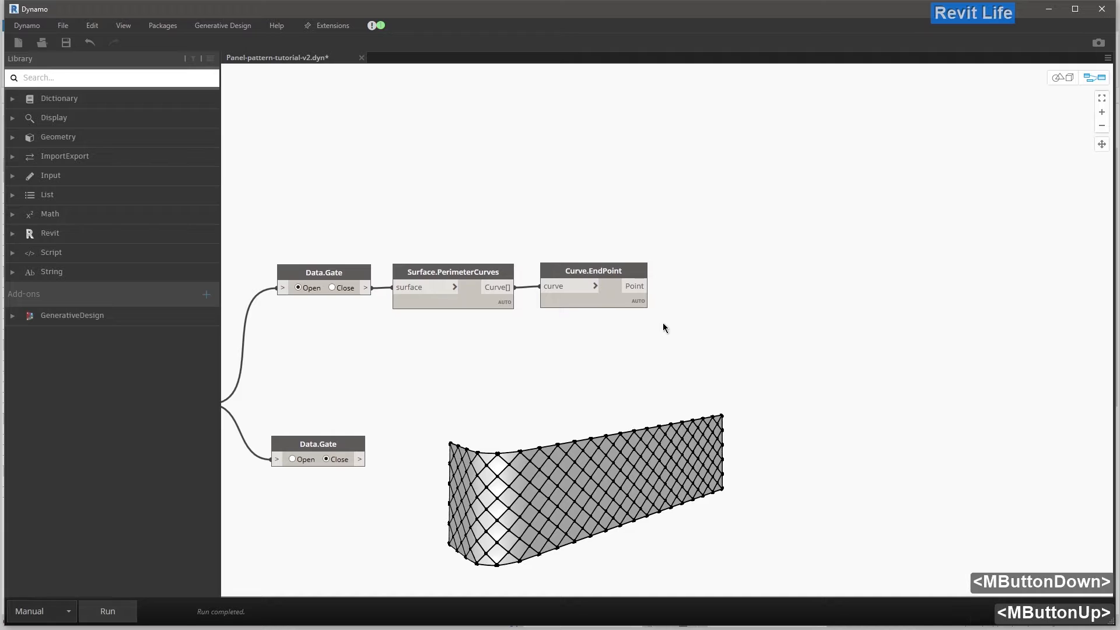
right_click(802, 261)
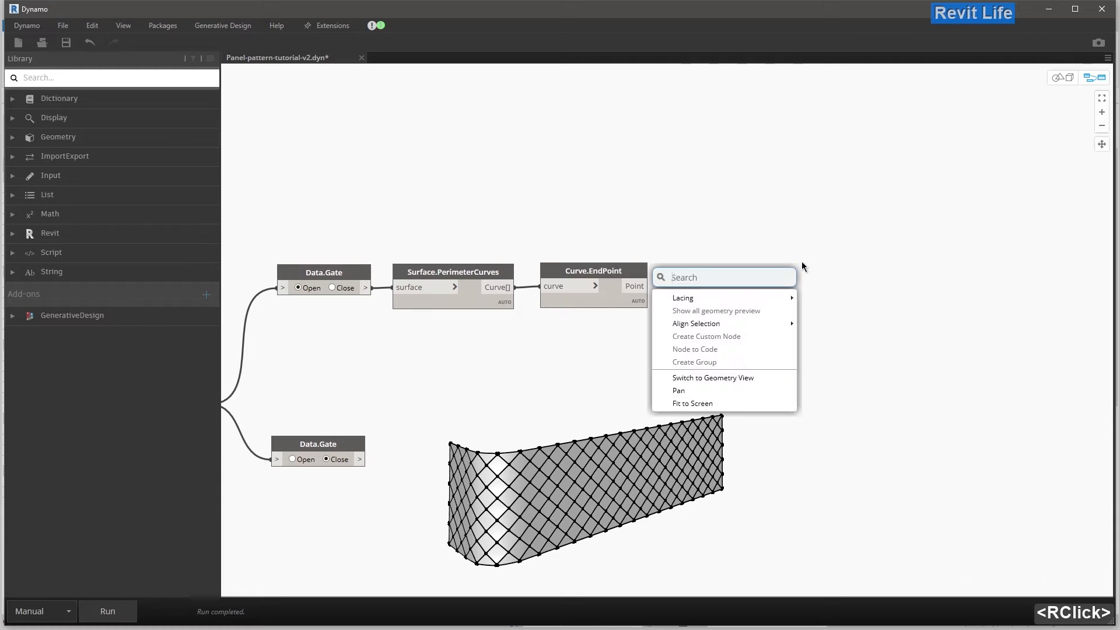
text(list.count)
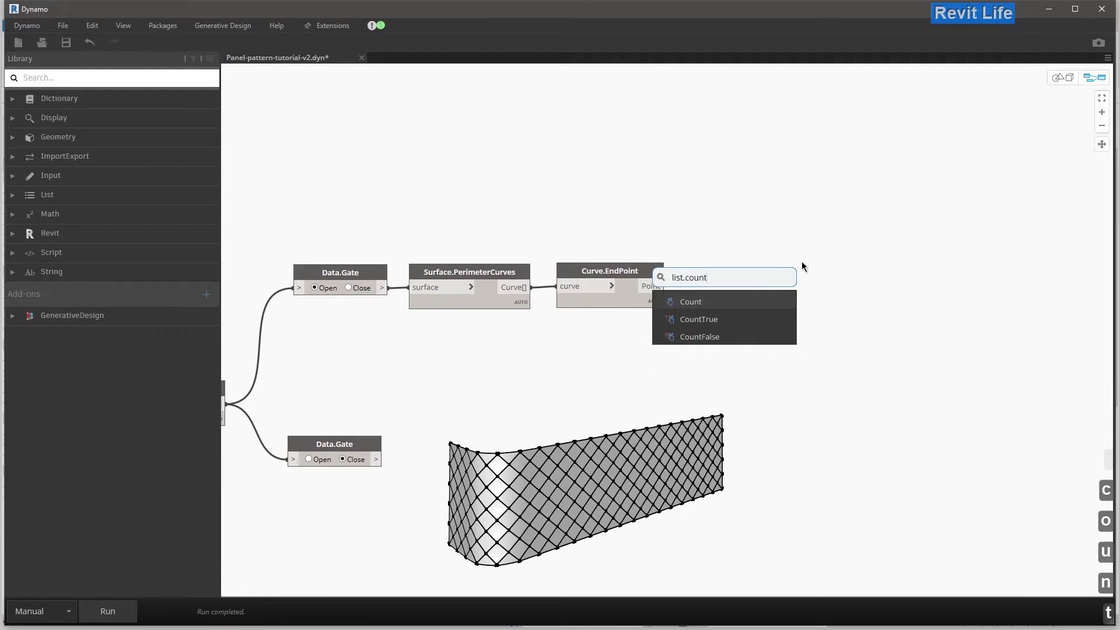
click(731, 300)
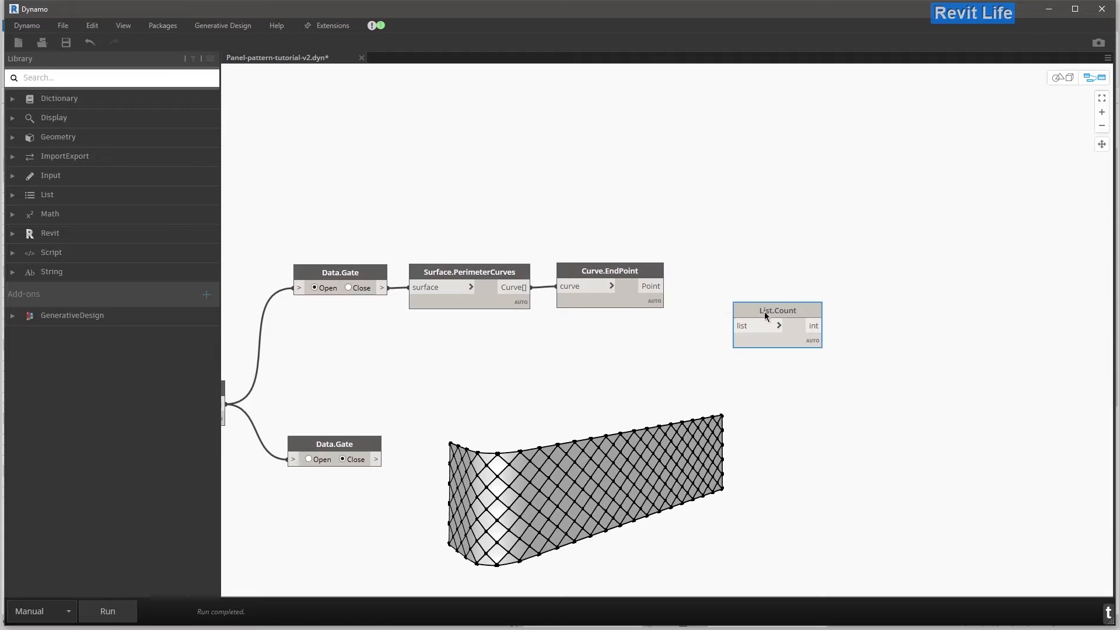
click(666, 288)
drag(753, 281, 715, 285)
click(708, 237)
middle_drag(464, 411, 418, 418)
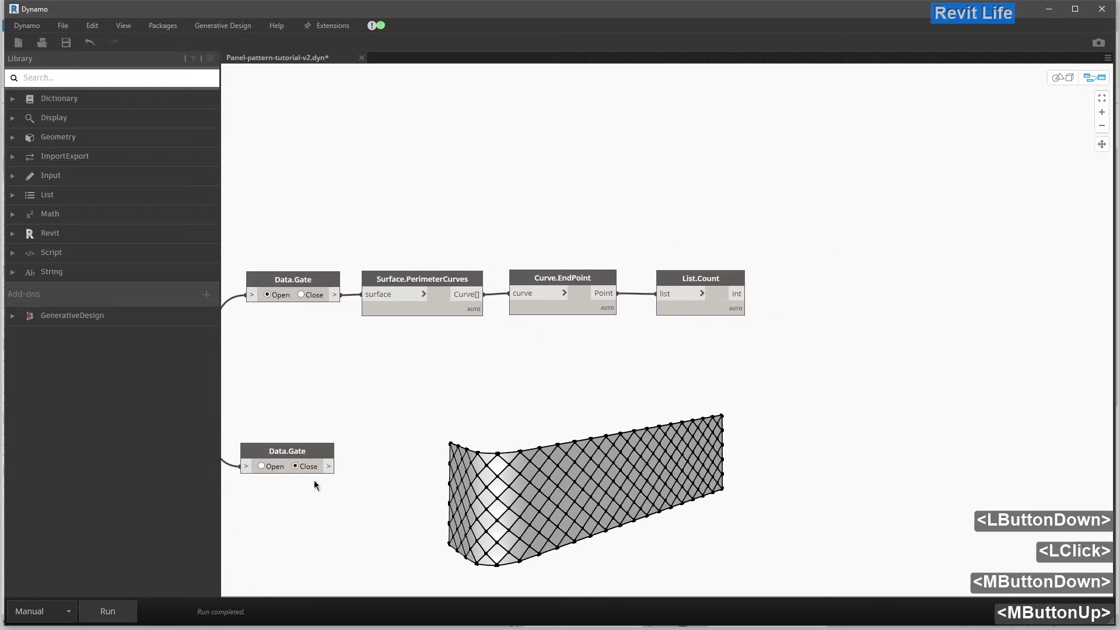
mouse_move(704, 292)
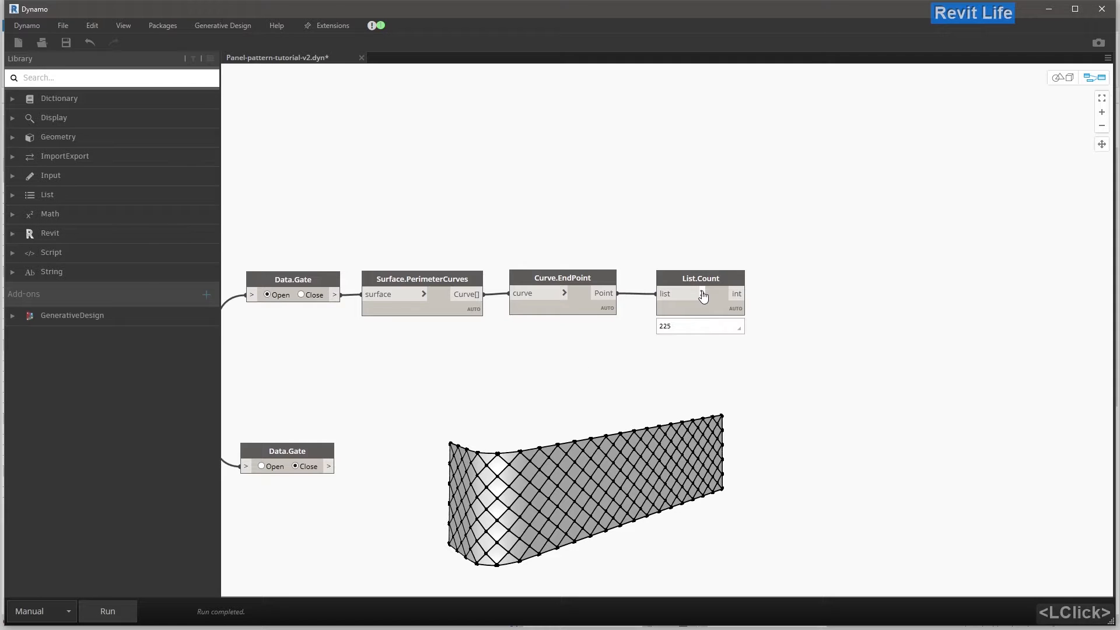
mouse_move(689, 325)
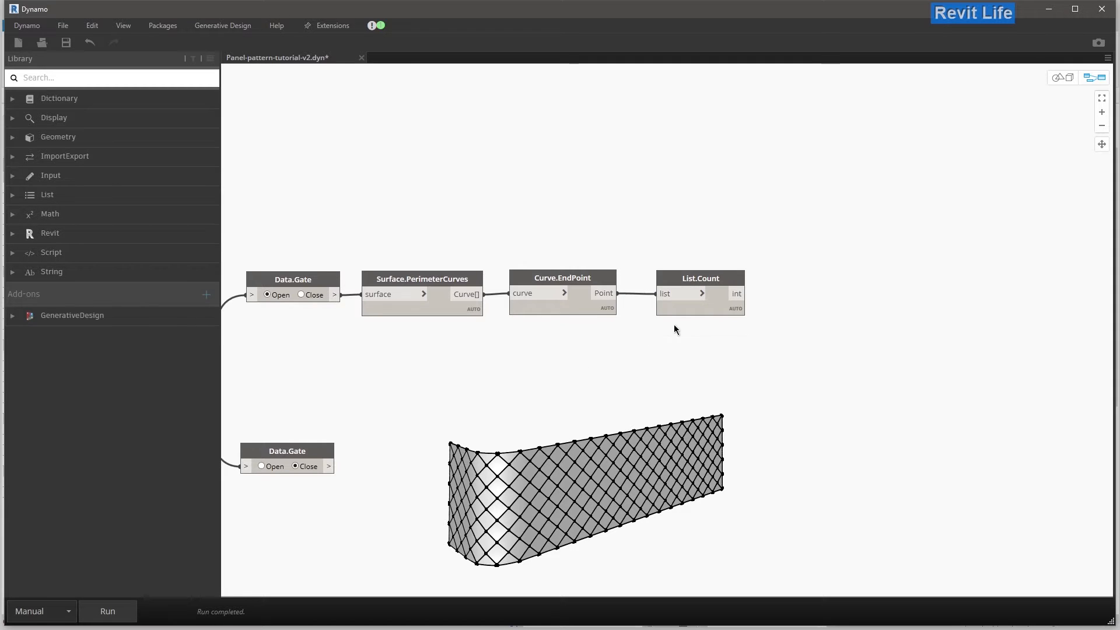
click(702, 294)
click(657, 294)
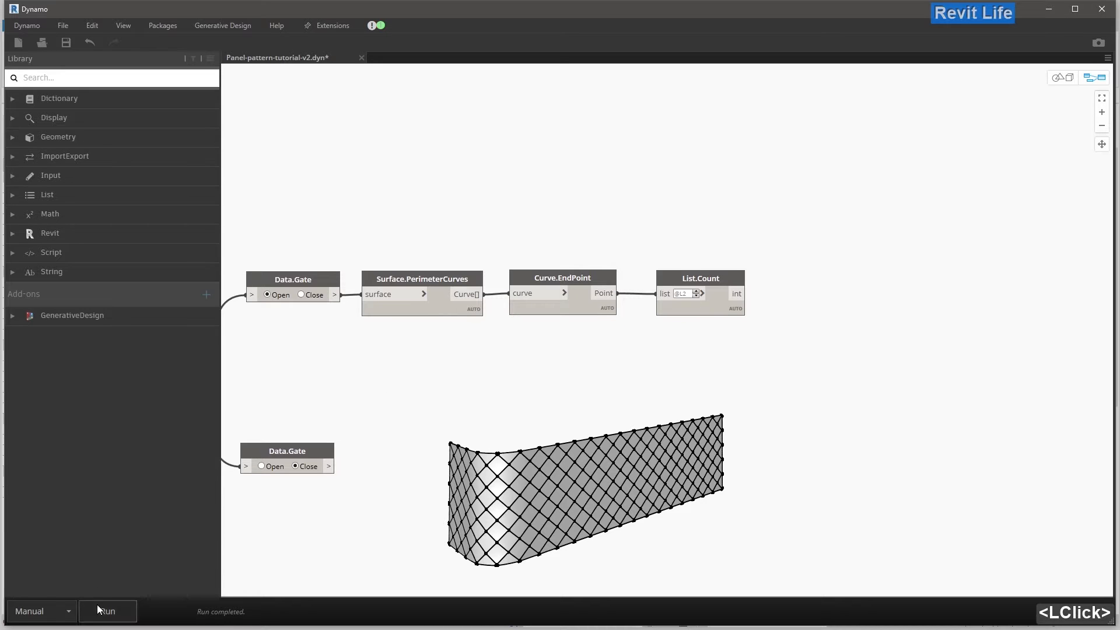
- Open the List.Count output preview and scroll through the point count of each panel
middle_drag(677, 352, 630, 356)
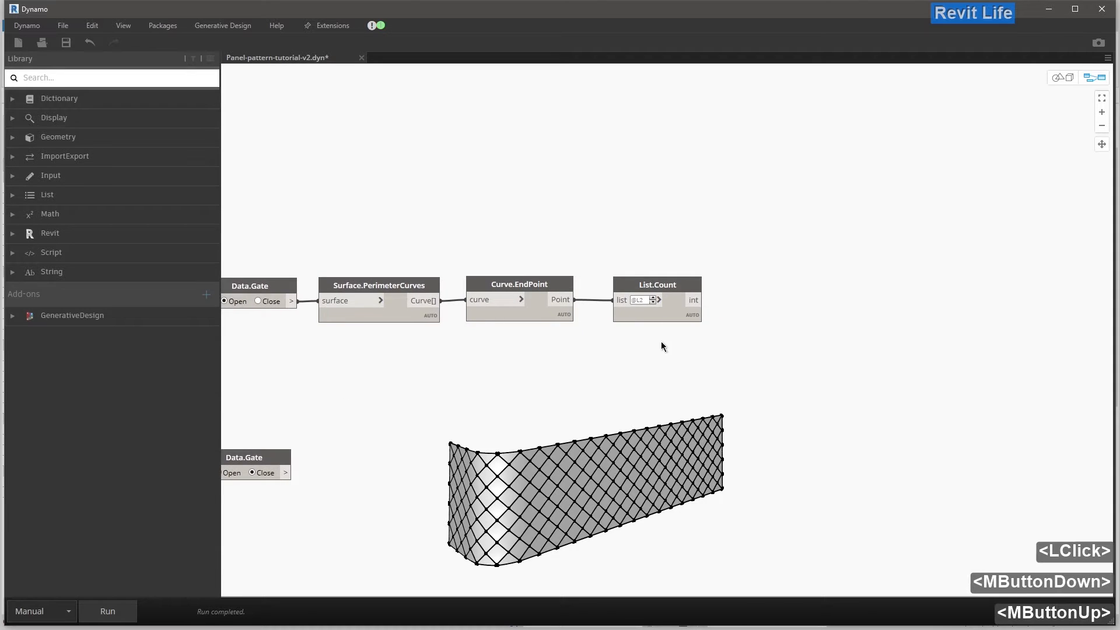
scroll(670, 345, down, 2)
middle_click(672, 349)
scroll(690, 350, up, 1)
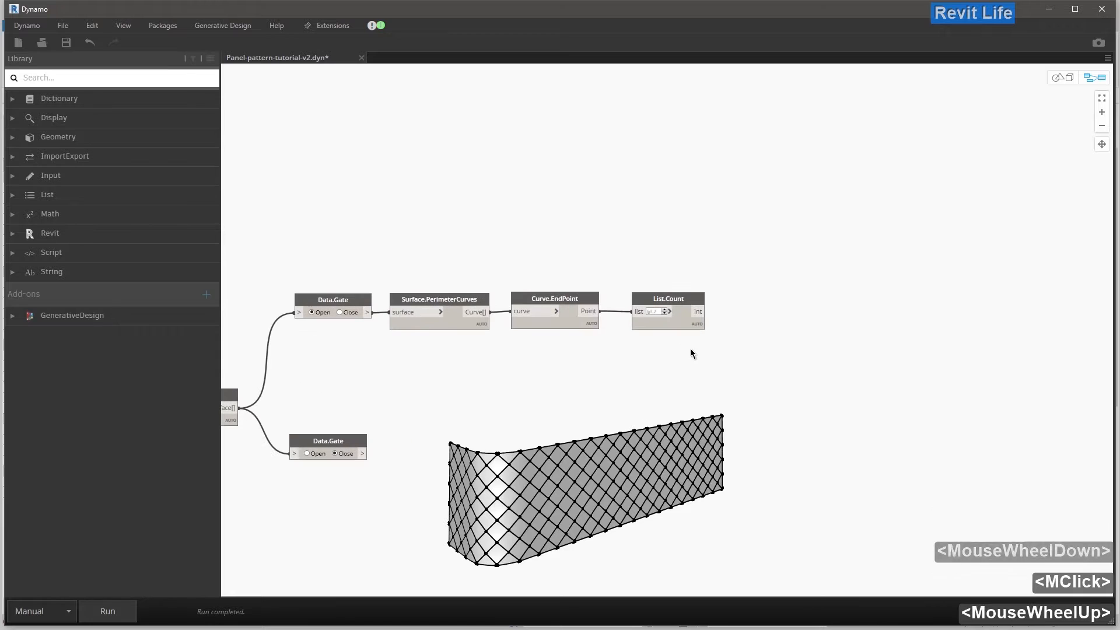
middle_drag(691, 353, 607, 351)
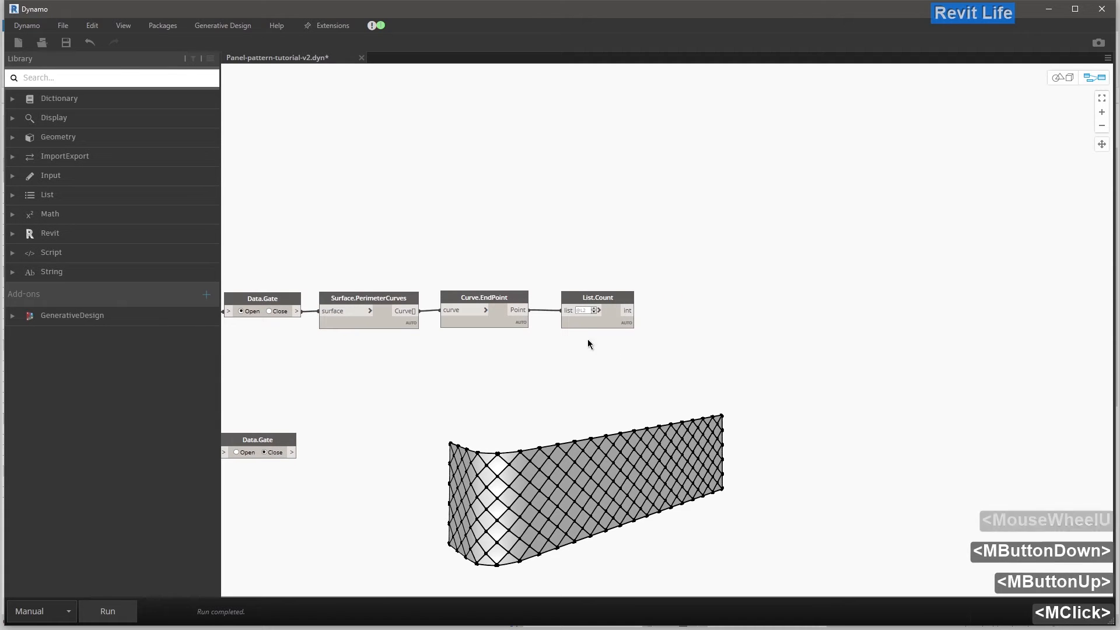
click(623, 338)
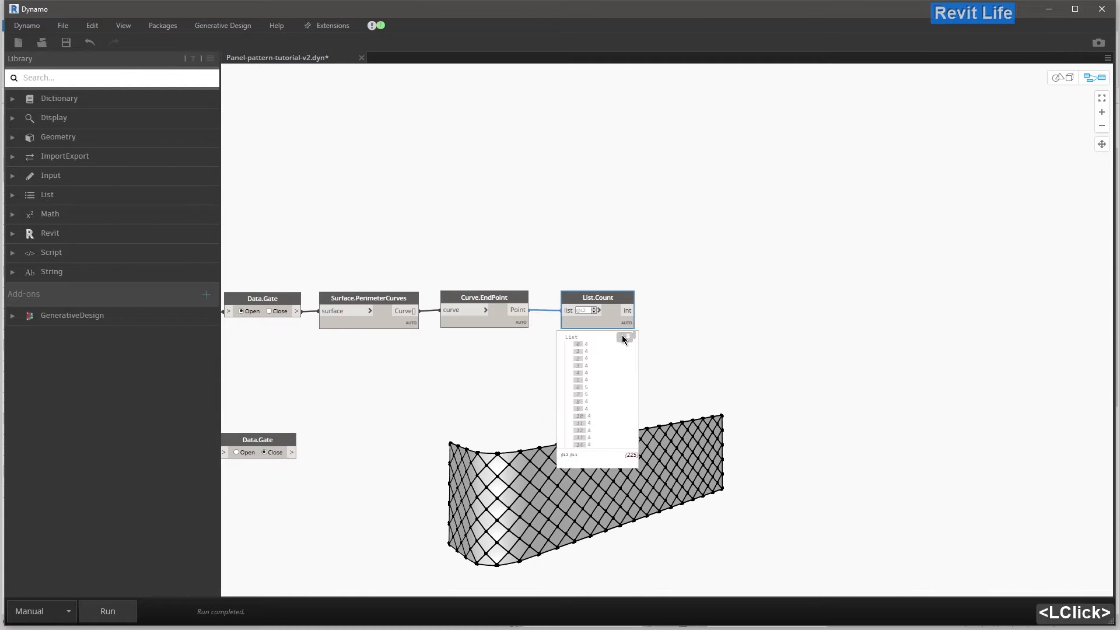
scroll(579, 409, down, 13)
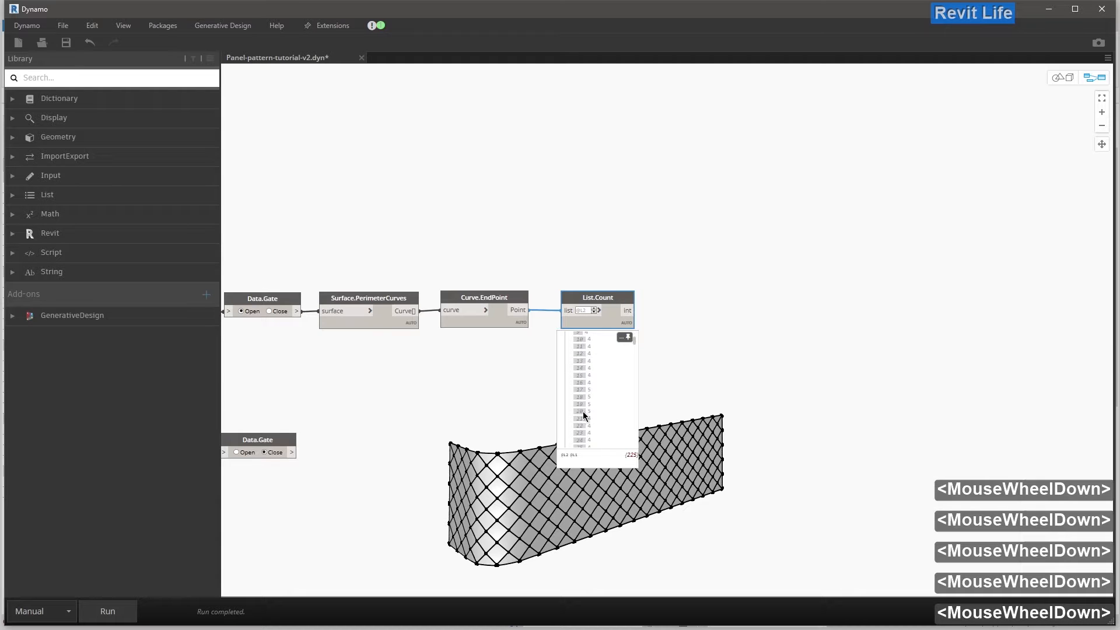
scroll(587, 399, down, 20)
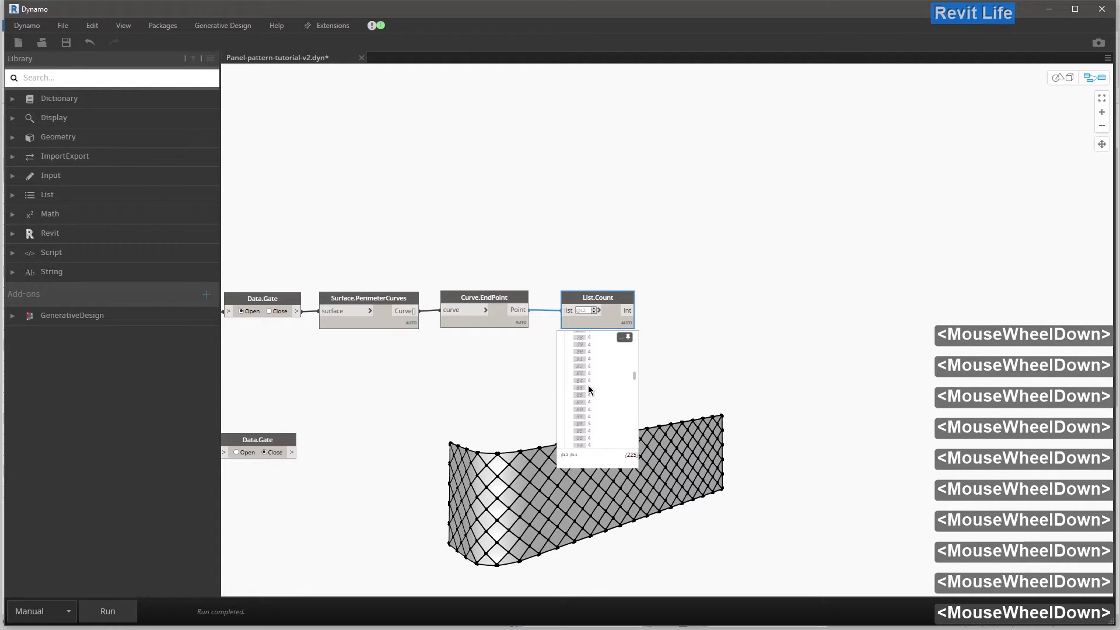
- Review the remaining panel point counts in the List.Count preview, return to the start of the list and close it
scroll(595, 391, down, 7)
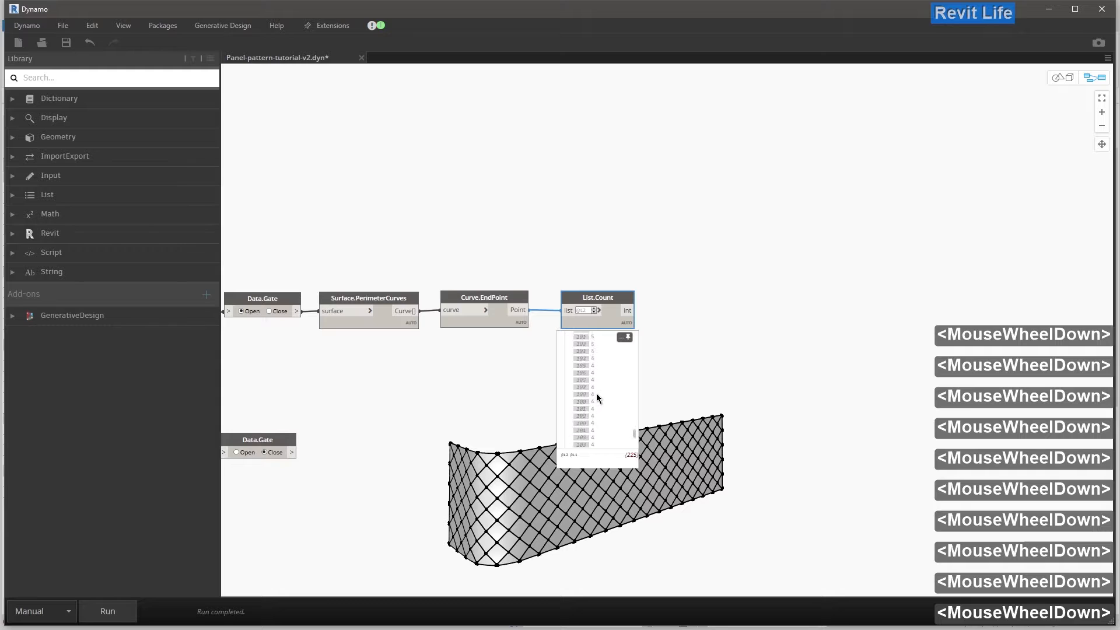
scroll(593, 396, up, 5)
scroll(593, 395, up, 20)
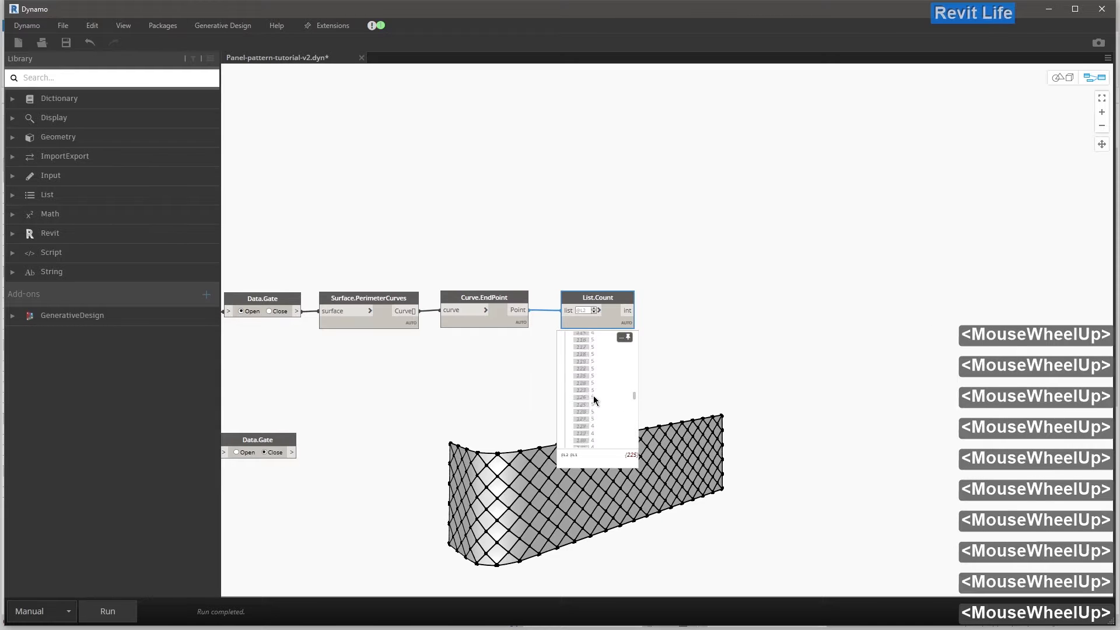
scroll(592, 394, up, 17)
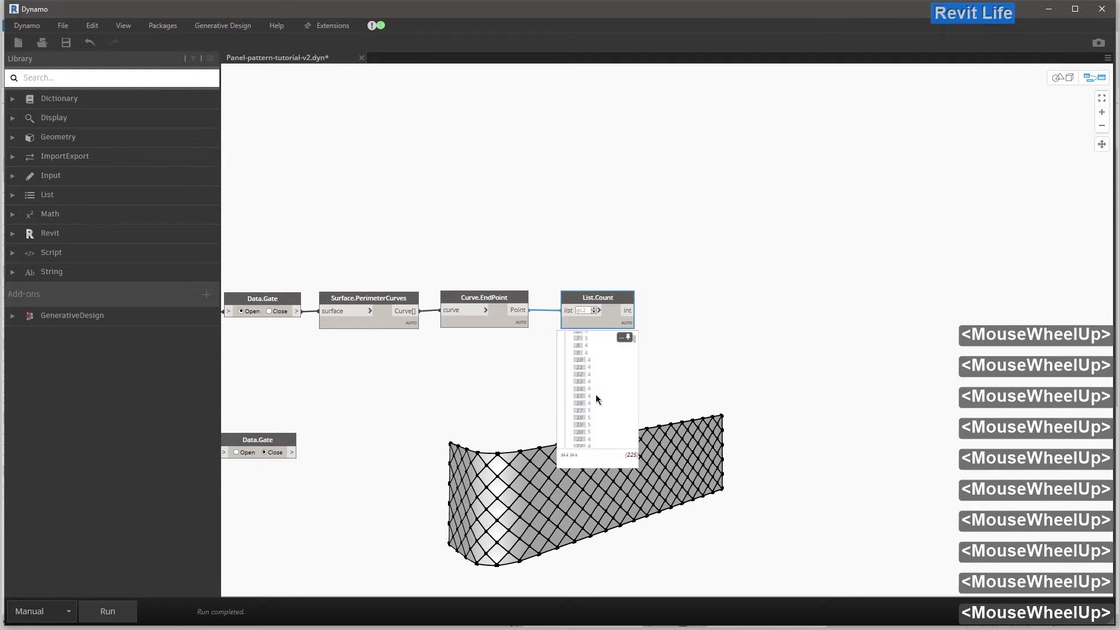
double_click(660, 352)
- Add an == comparison node after List.Count and connect the int output to its x input
middle_drag(575, 330, 554, 363)
scroll(584, 330, up, 1)
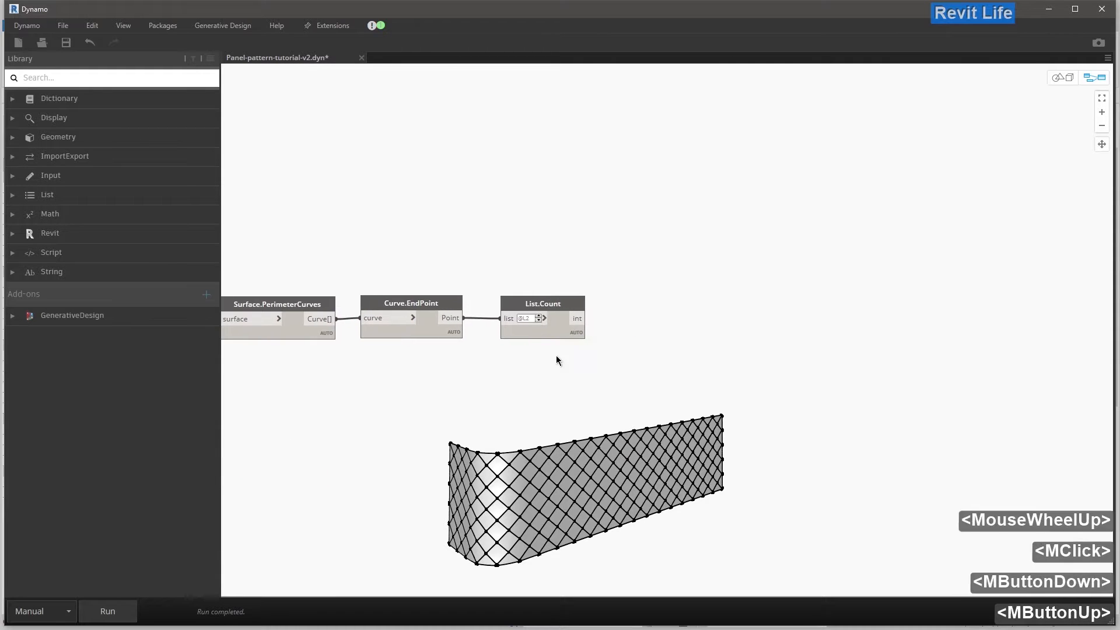
right_click(692, 312)
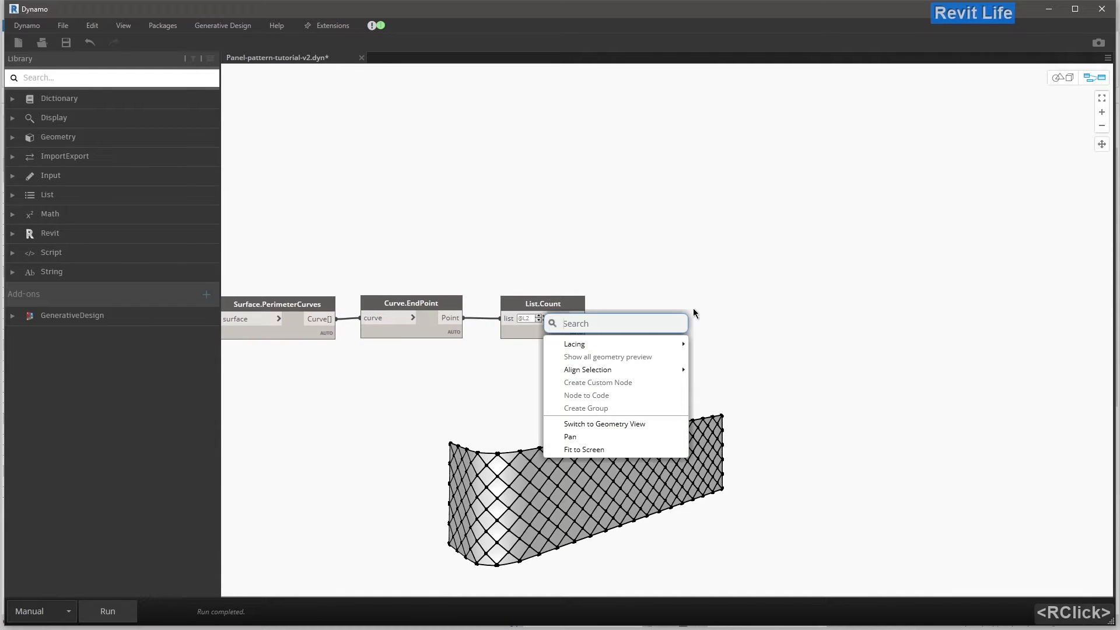
text(==)
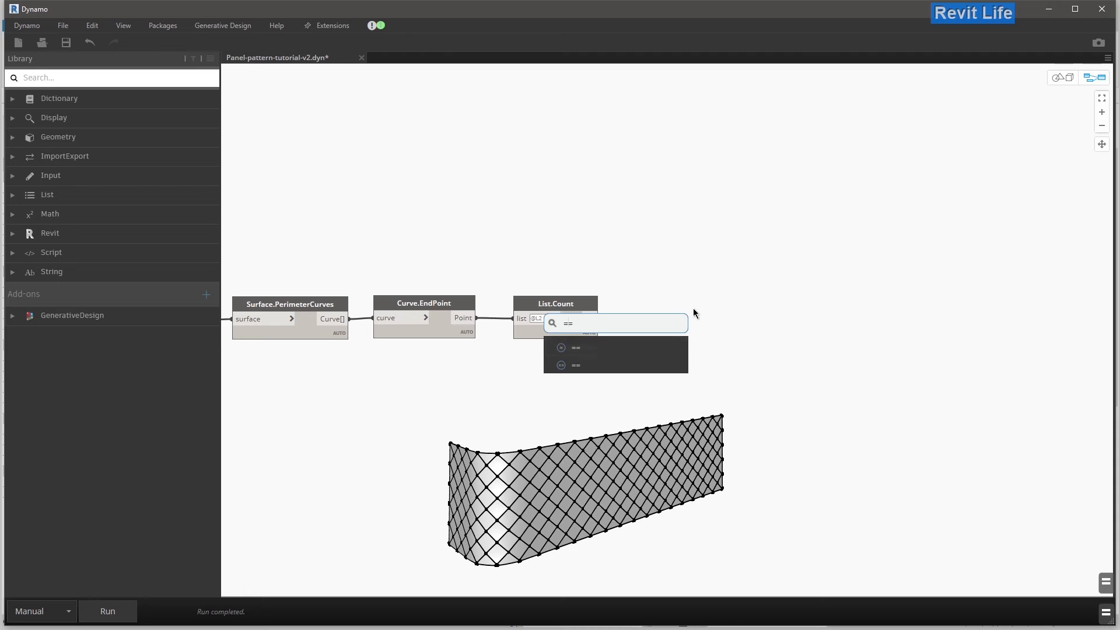
click(621, 360)
drag(681, 376, 686, 355)
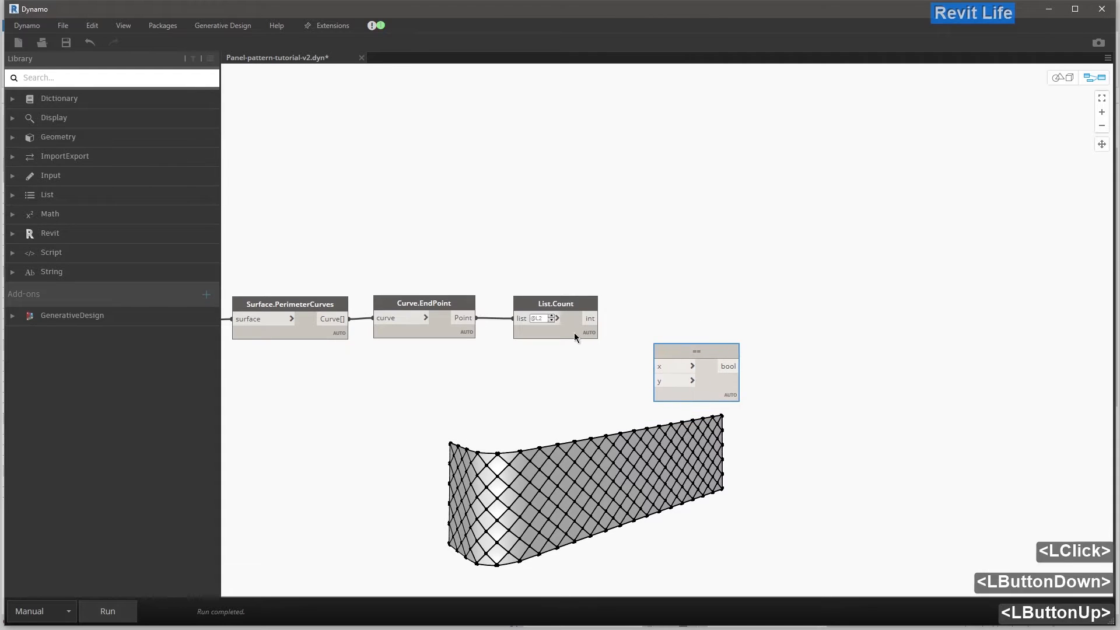
click(599, 319)
click(655, 367)
- Add a Code Block with the value 3, connect it to the y input of the == node and run the graph
right_click(571, 400)
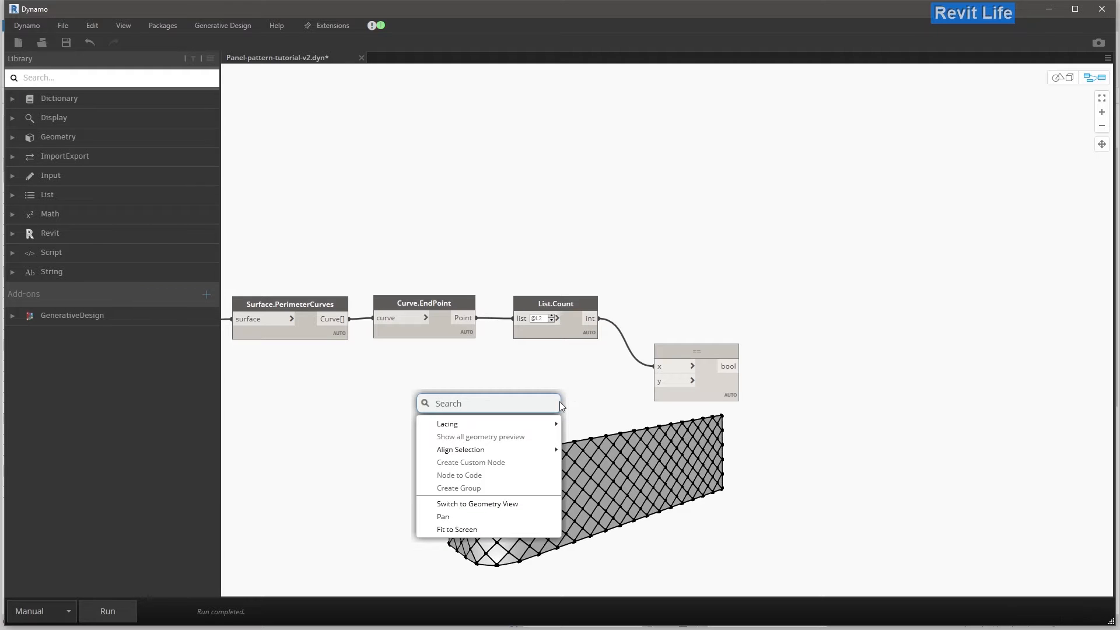
text(3)
click(569, 379)
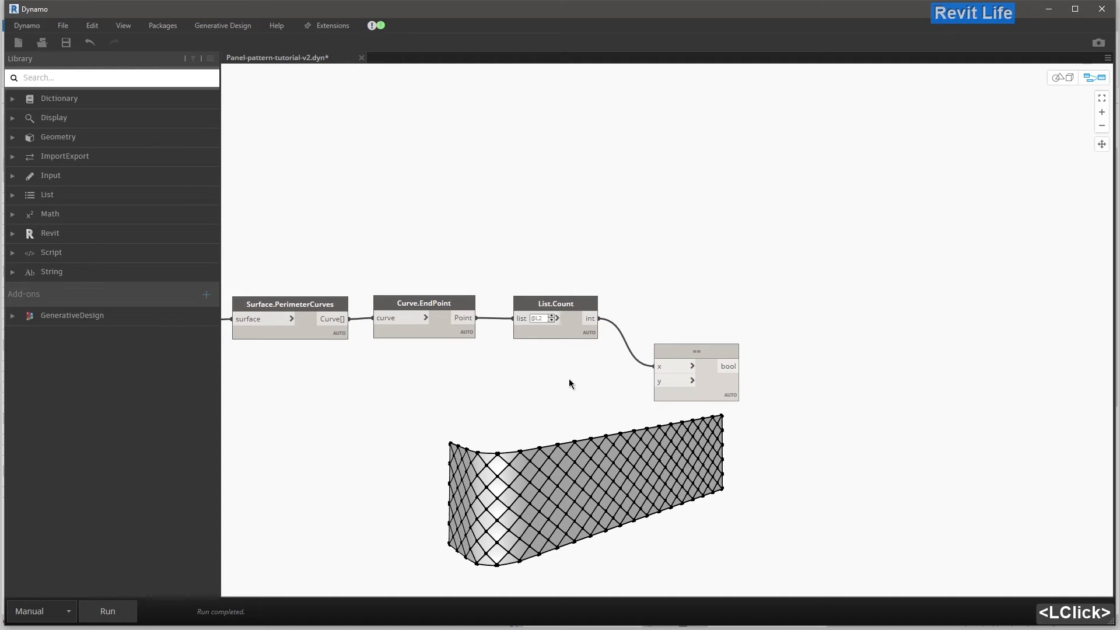
text(3)
click(567, 403)
double_click(657, 382)
drag(553, 374, 601, 371)
click(108, 610)
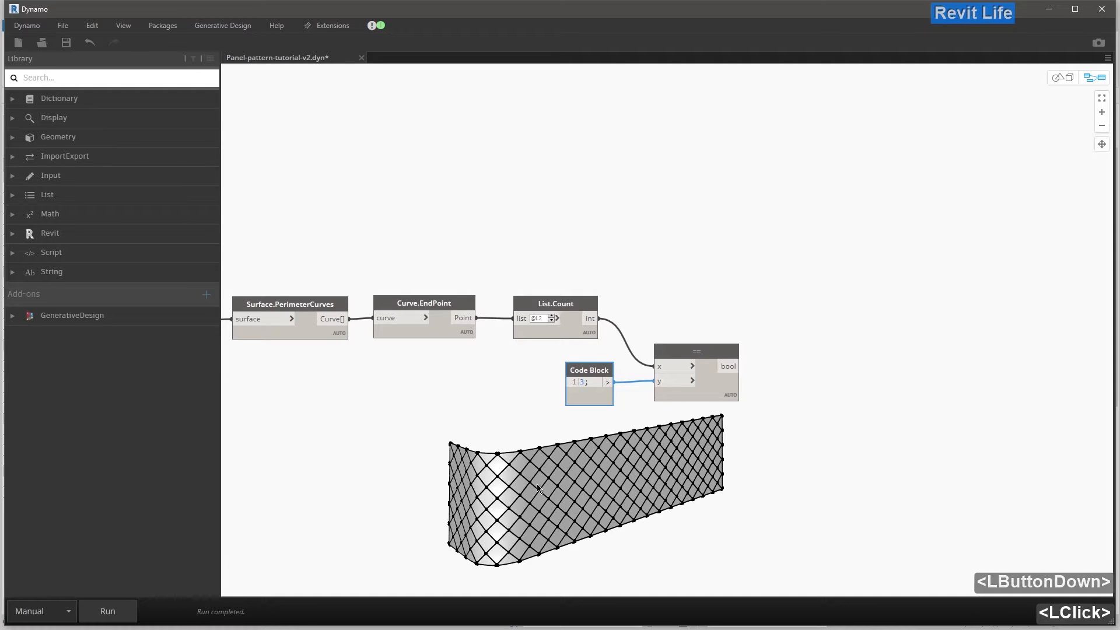
- Inspect the list of booleans in the == node's output preview
middle_drag(692, 420, 575, 413)
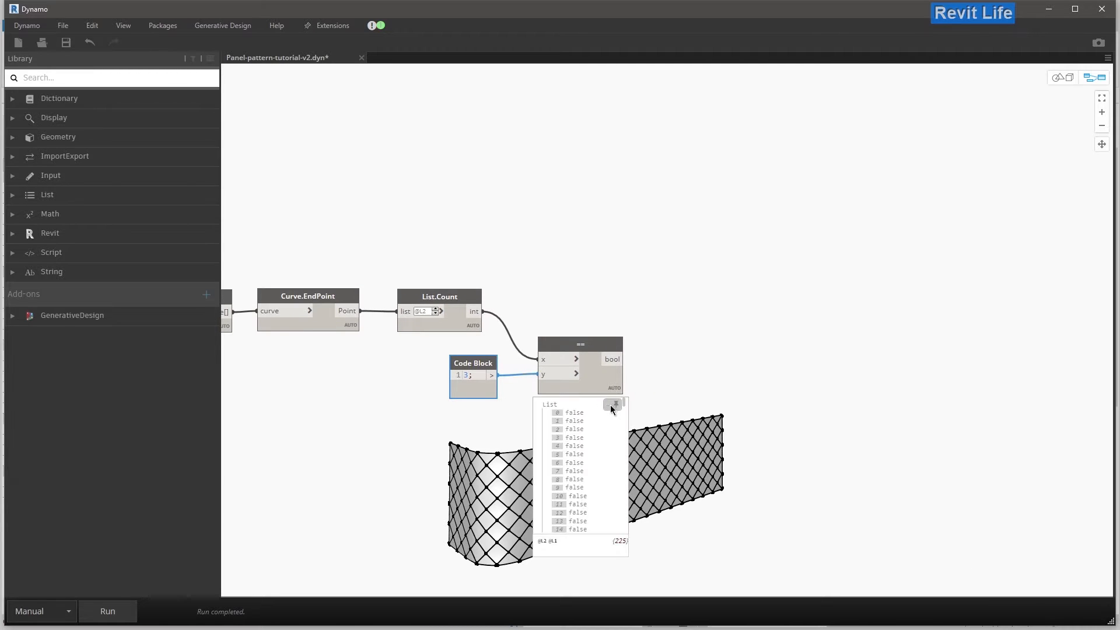
click(611, 407)
mouse_move(624, 407)
mouse_down()
mouse_move(629, 535)
mouse_move(630, 392)
mouse_up()
click(610, 405)
click(657, 368)
middle_drag(651, 337, 639, 337)
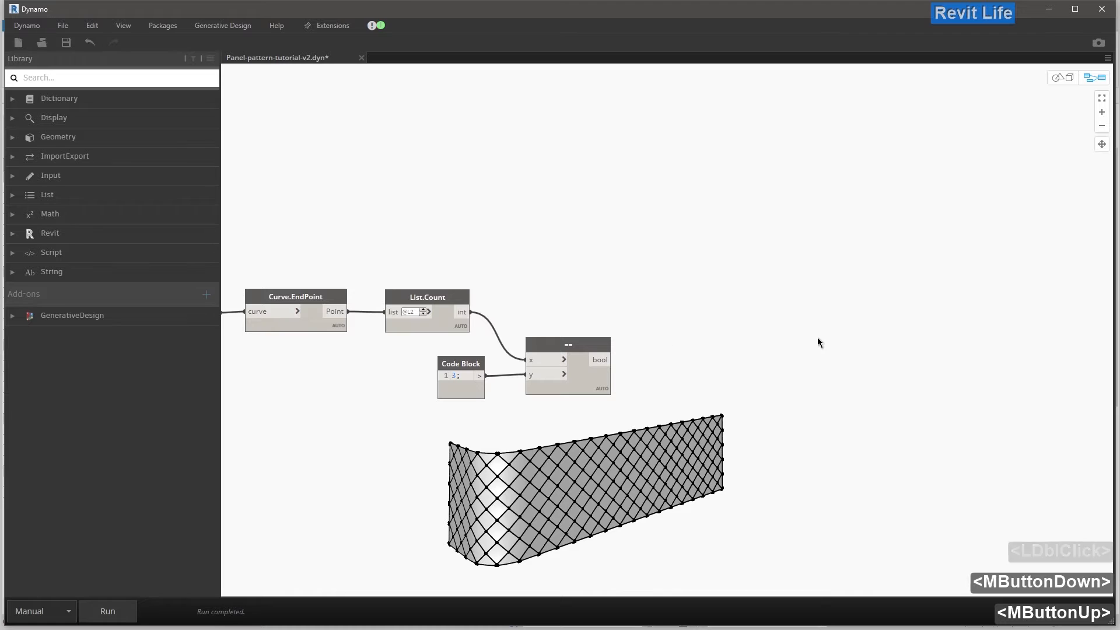
- Add a List.FilterByBoolMask node after the == node and connect the bool output to its mask input
right_click(644, 268)
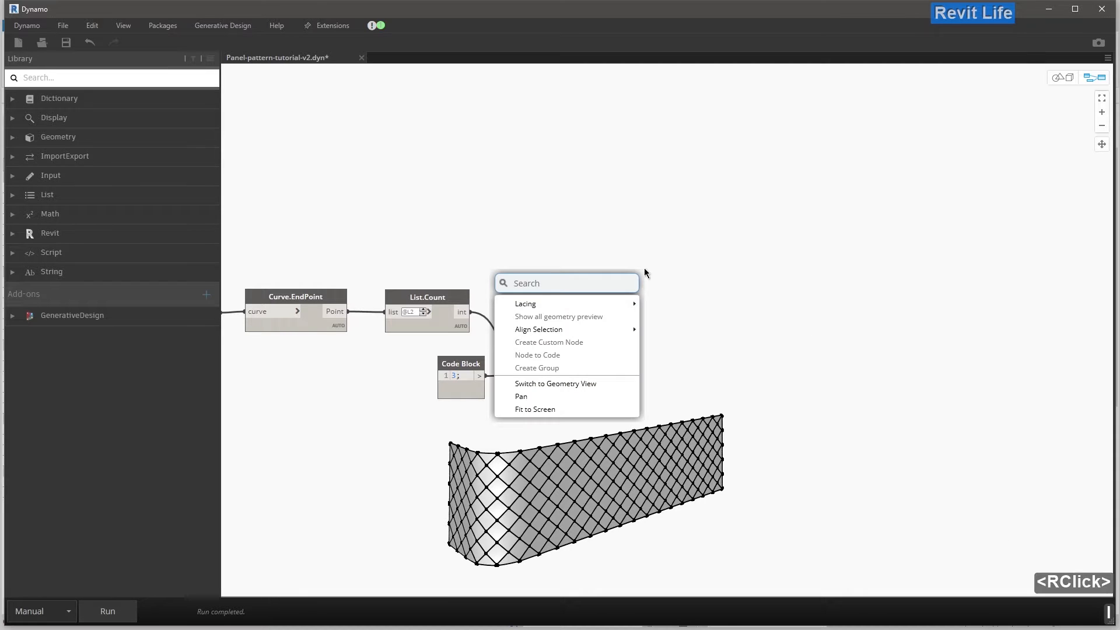
text(list.fil)
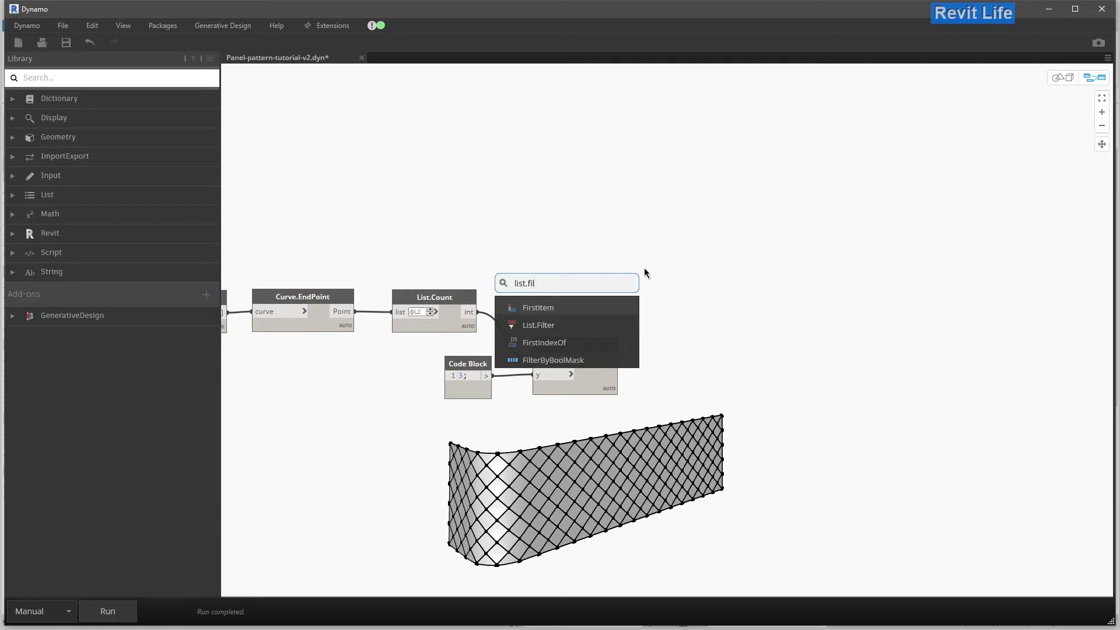
click(588, 360)
drag(611, 362, 690, 285)
click(619, 360)
click(654, 318)
- Move List.Count above the main row and connect Curve.EndPoint's Point output to the list input of List.FilterByBoolMask
middle_drag(464, 299, 481, 302)
drag(482, 303, 481, 252)
middle_drag(381, 314, 479, 317)
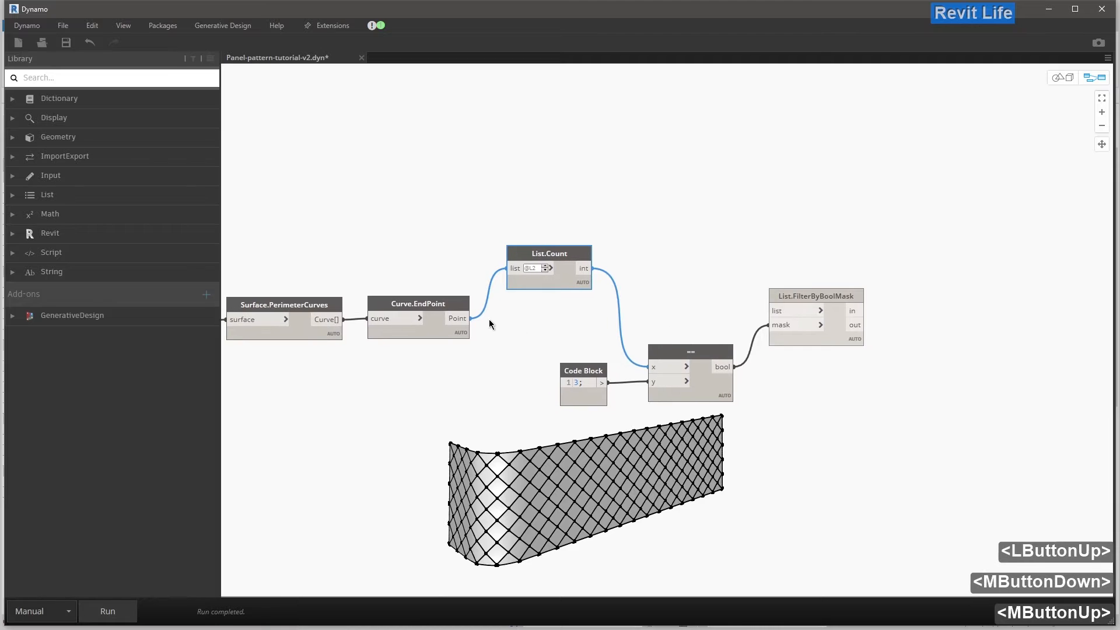
click(468, 319)
click(769, 311)
middle_drag(803, 298, 684, 305)
drag(683, 302, 677, 310)
click(669, 281)
middle_drag(669, 281, 590, 288)
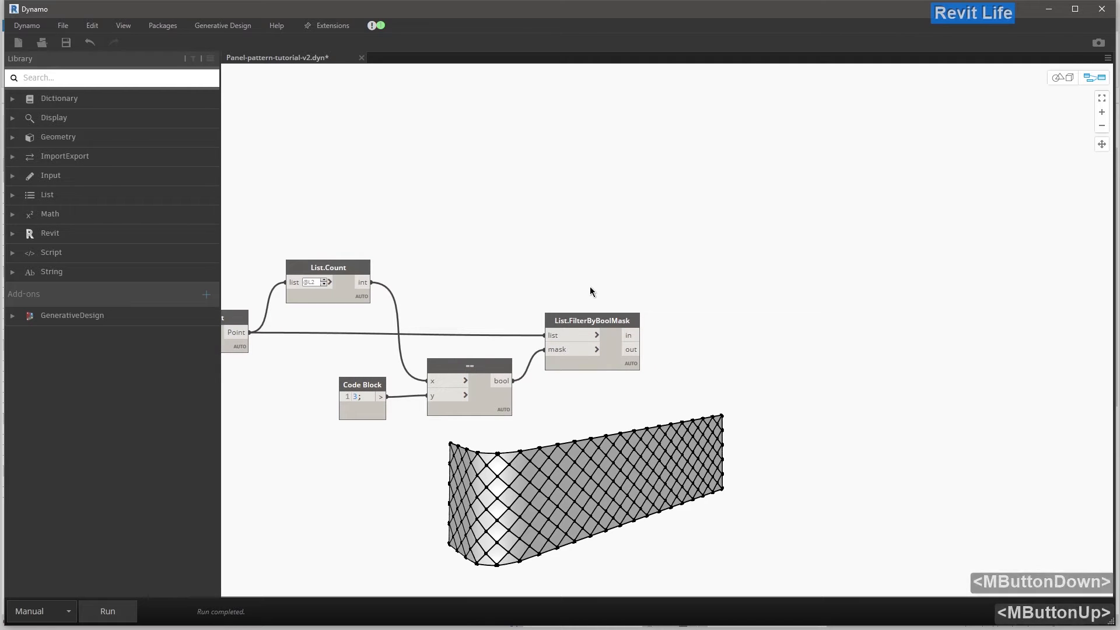
middle_drag(590, 287, 533, 289)
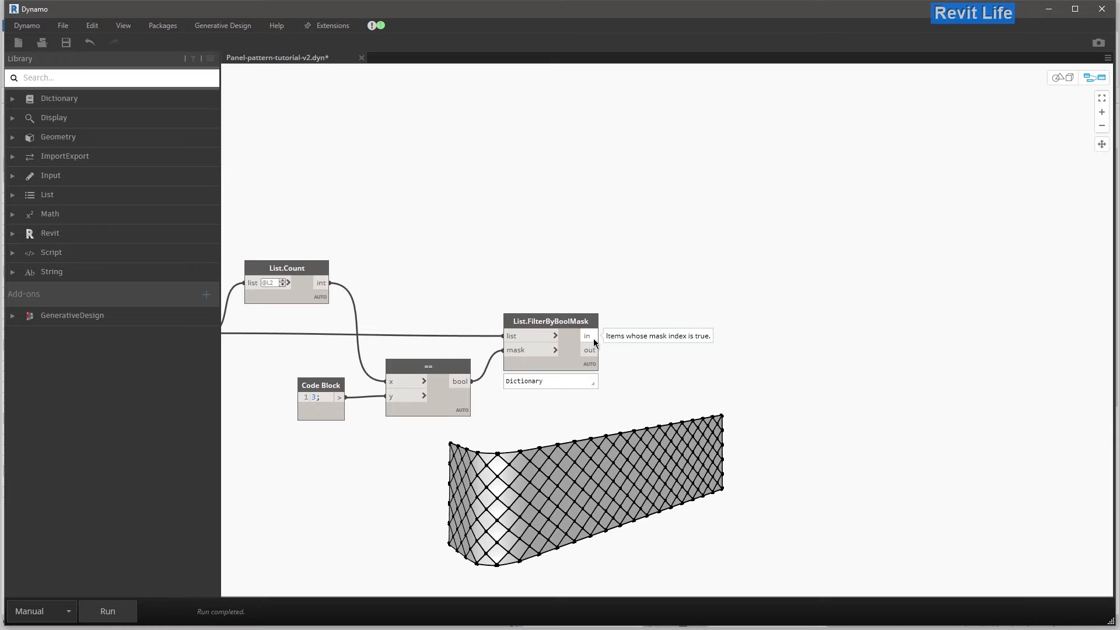
- Add a Watch node beside List.FilterByBoolMask and connect the in output to it
right_click(646, 306)
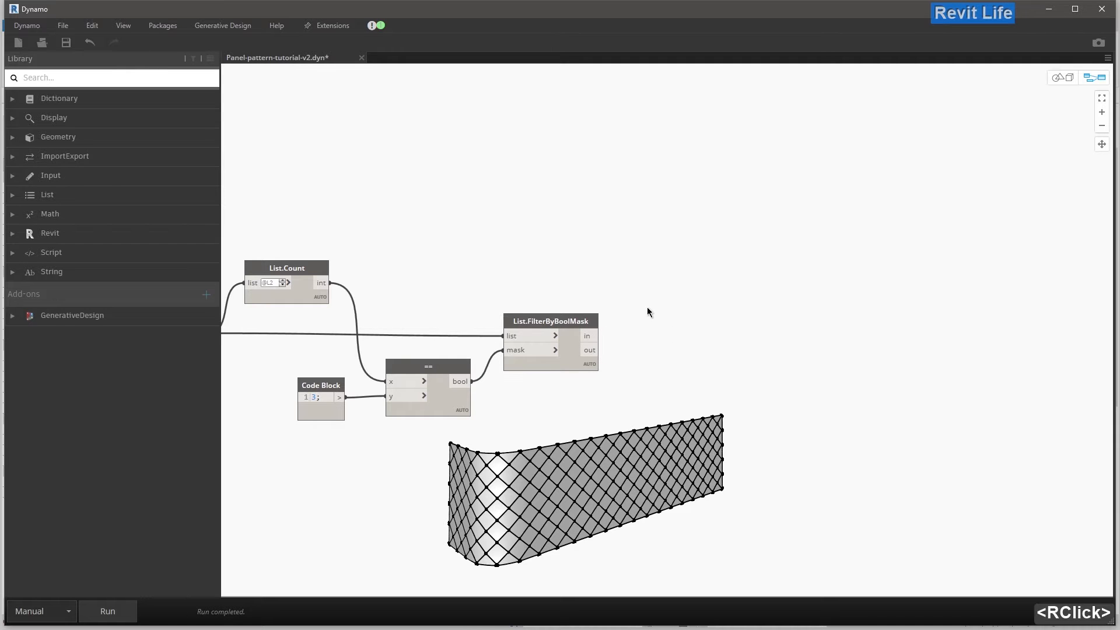
text(wat)
click(621, 346)
drag(619, 356, 684, 317)
click(600, 335)
click(661, 336)
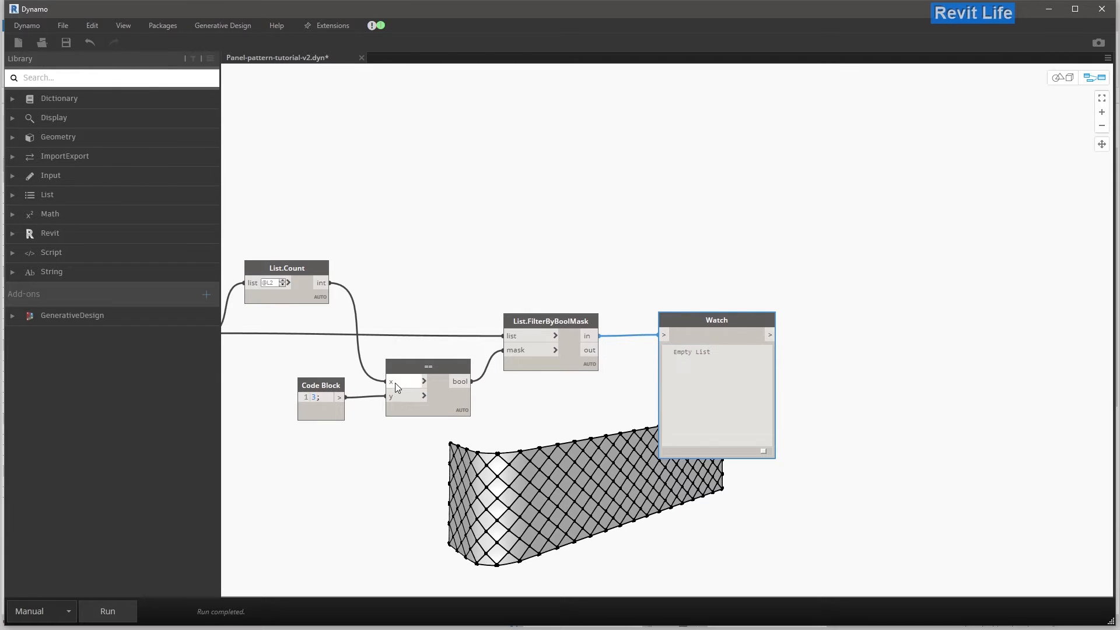
- Connect the filter's out output to the Watch node instead and scroll through the listed points
click(600, 351)
click(657, 335)
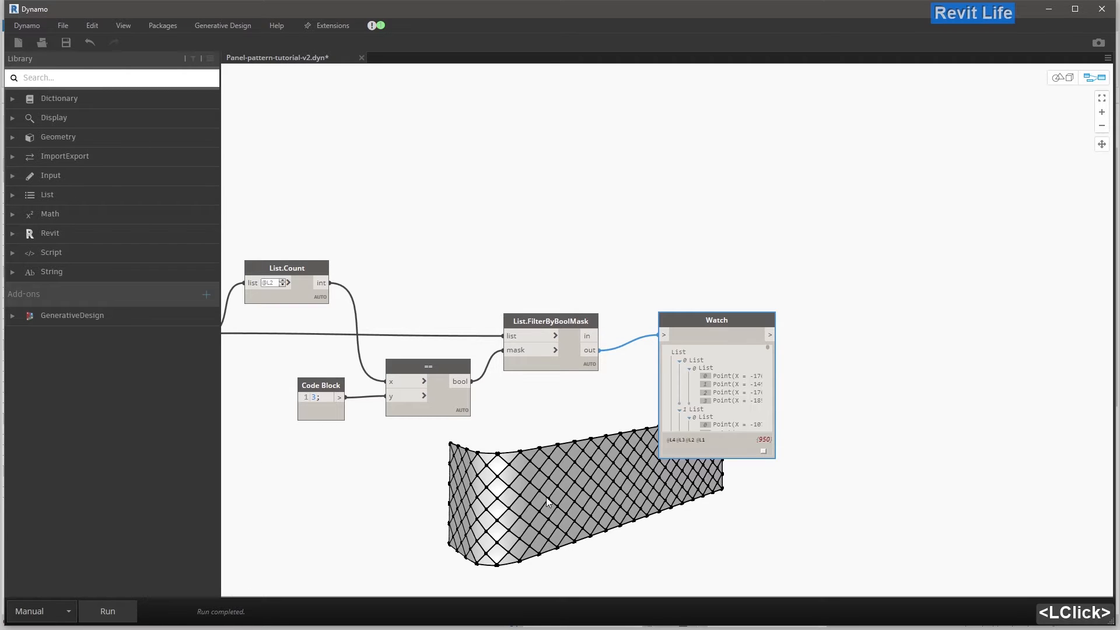
click(774, 461)
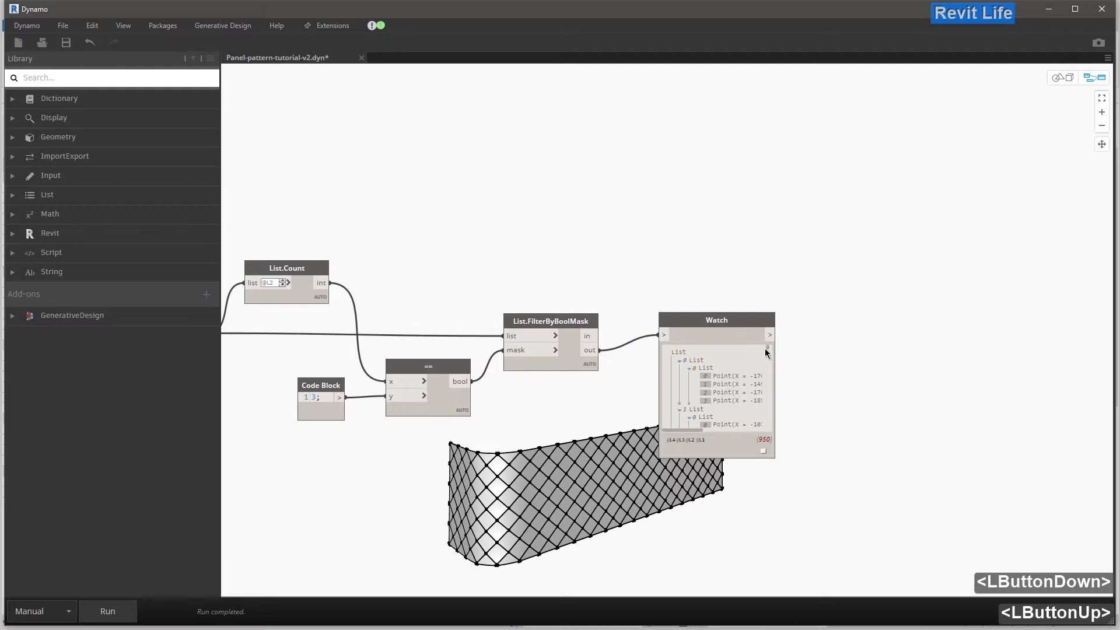
scroll(713, 369, down, 2)
scroll(713, 373, down, 1)
scroll(712, 380, up, 4)
scroll(712, 382, down, 5)
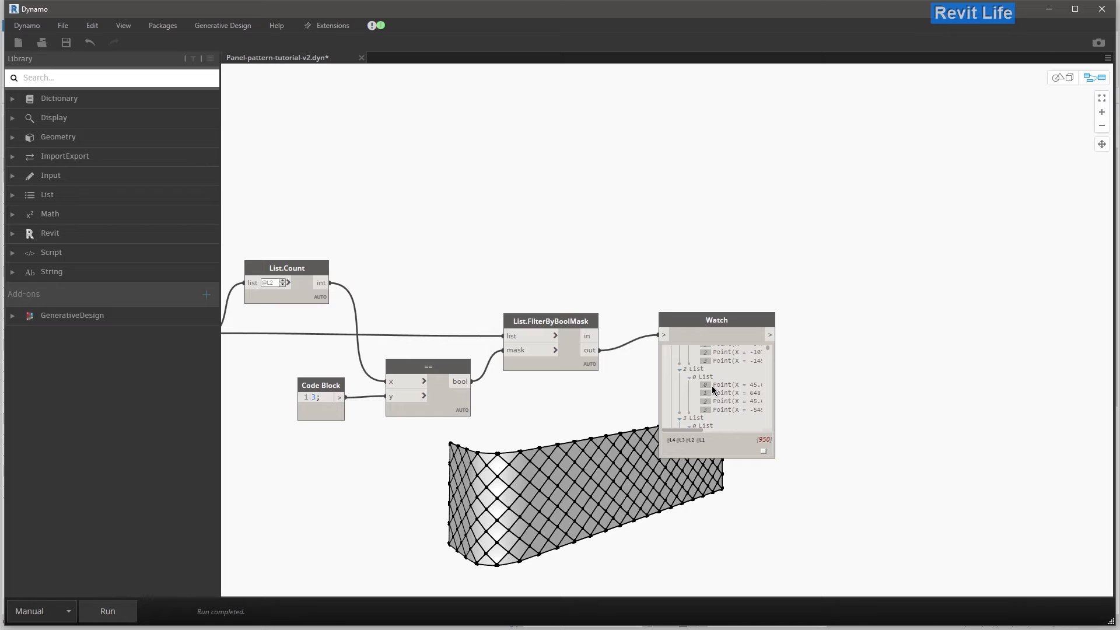
scroll(711, 386, up, 8)
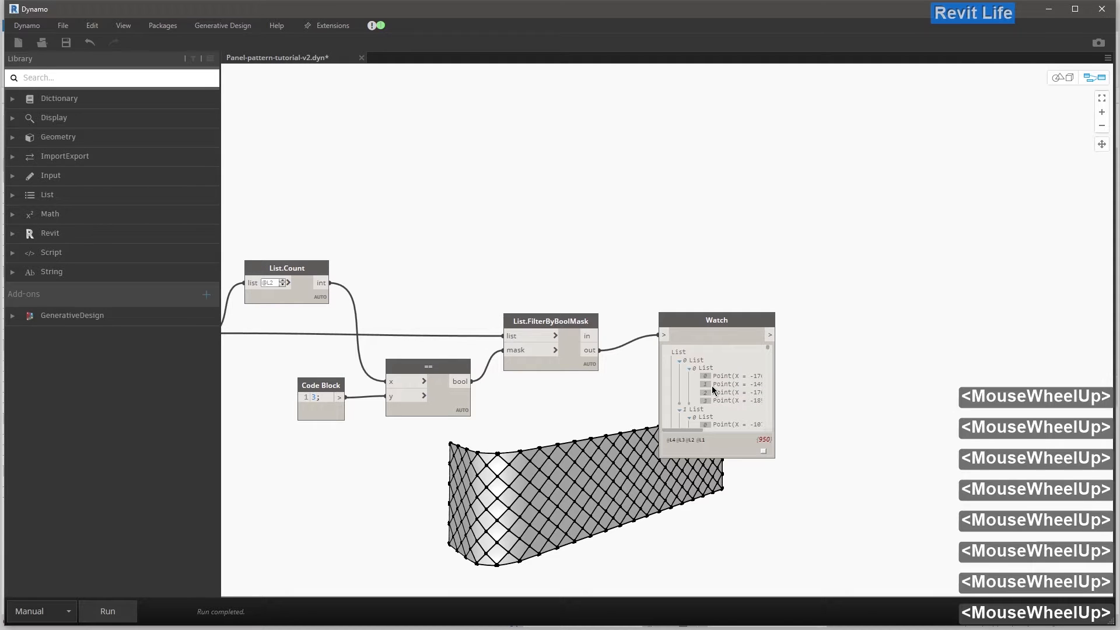
- Delete the Watch node connected to List.FilterByBoolMask
click(687, 320)
drag(687, 319, 685, 337)
middle_drag(677, 326, 740, 309)
drag(744, 324, 730, 320)
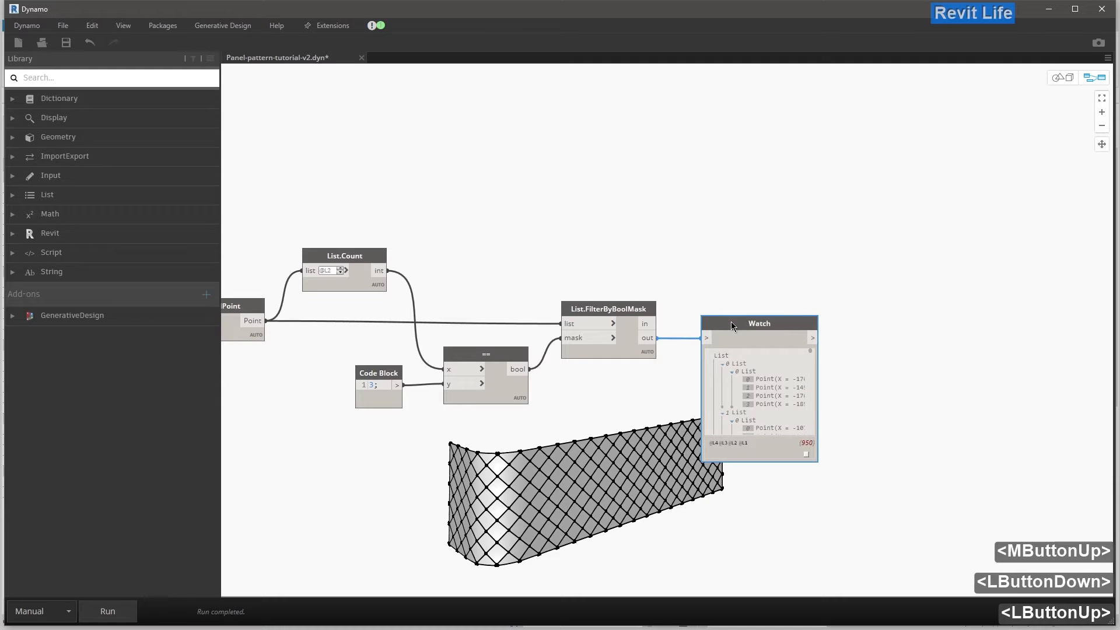
key(Delete)
- Move the upper branch from Data.Gate through List.FilterByBoolMask upward and group its nodes
scroll(730, 320, down, 1)
middle_drag(600, 316, 726, 313)
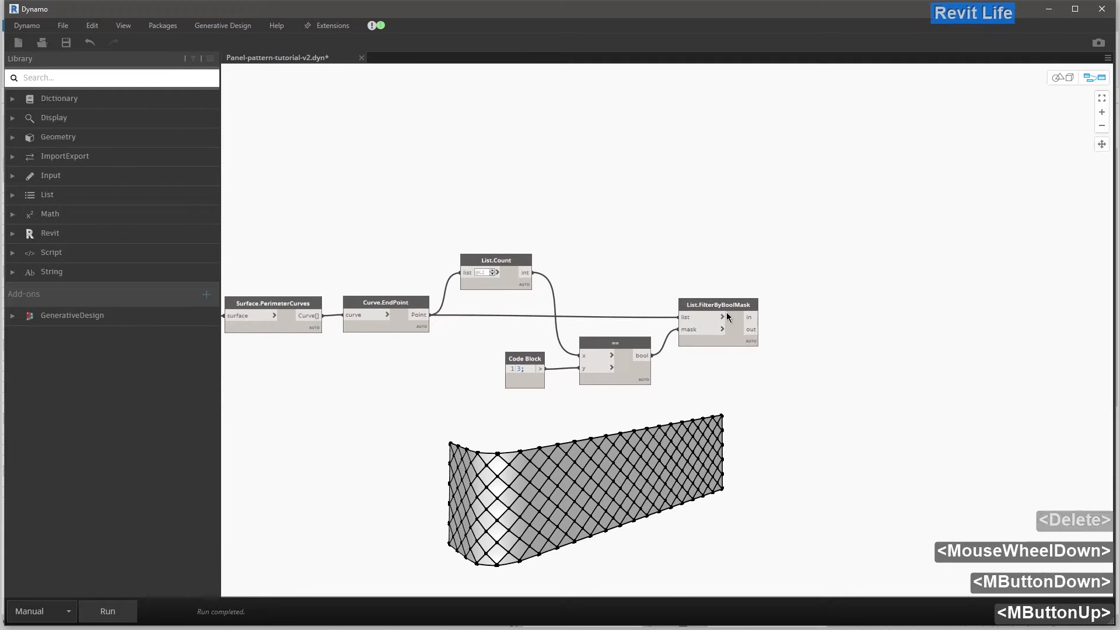
scroll(727, 312, down, 3)
middle_click(727, 321)
drag(816, 348, 401, 254)
drag(474, 300, 477, 233)
key(ctrl+g)
- Title the new node group "3 points"
double_click(485, 194)
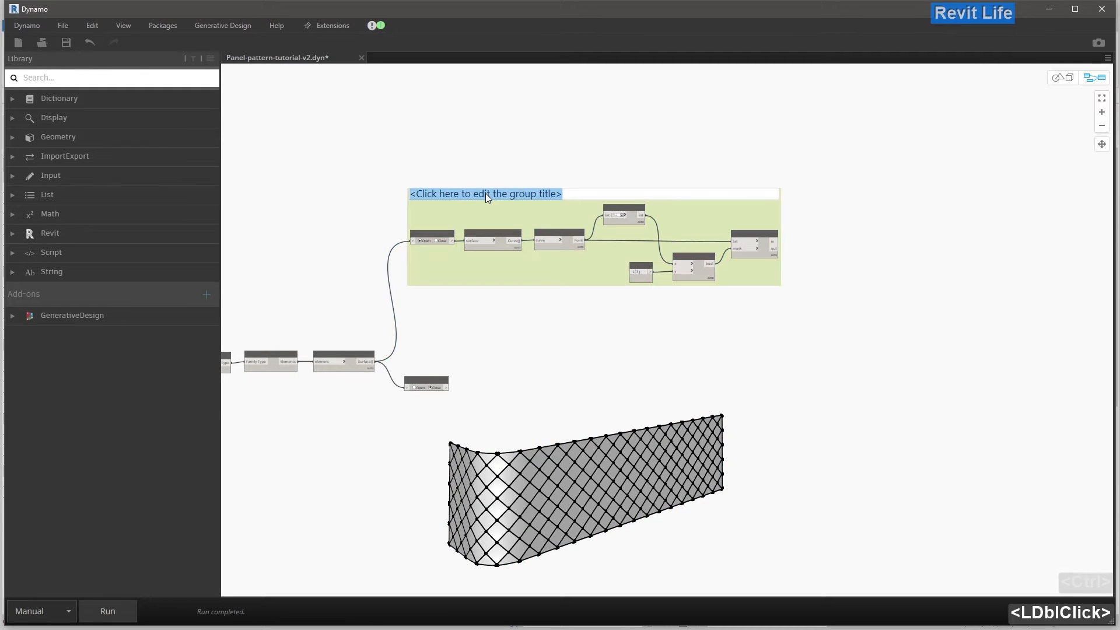
text(3points)
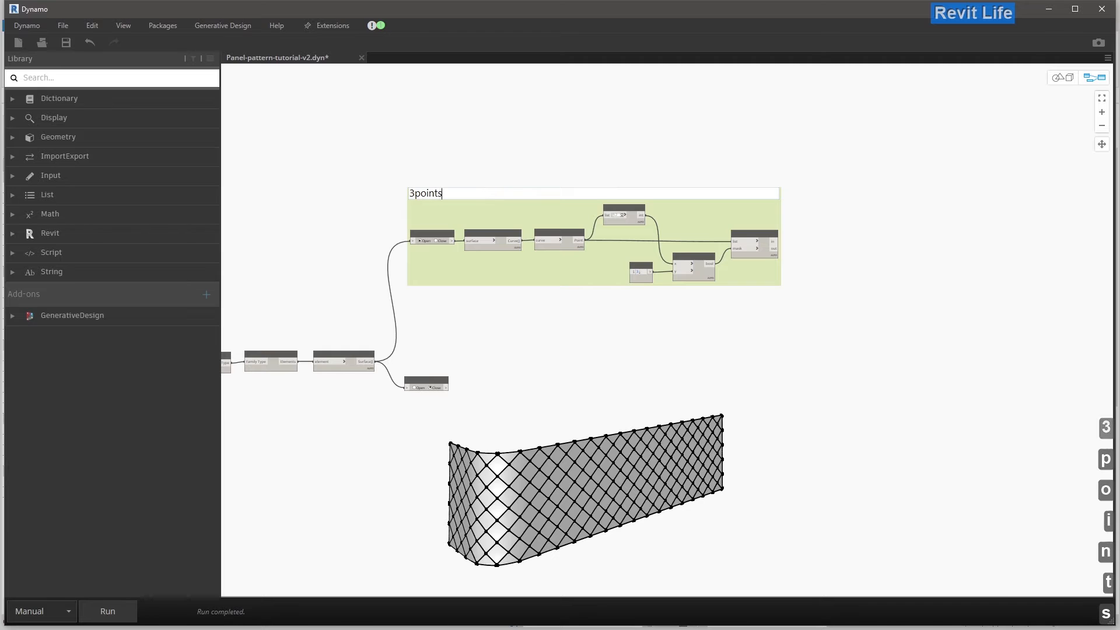
click(414, 194)
key(space)
click(471, 297)
- Place a duplicate of the "3 points" group below the original and retitle the copy "5 points"
drag(492, 213, 493, 287)
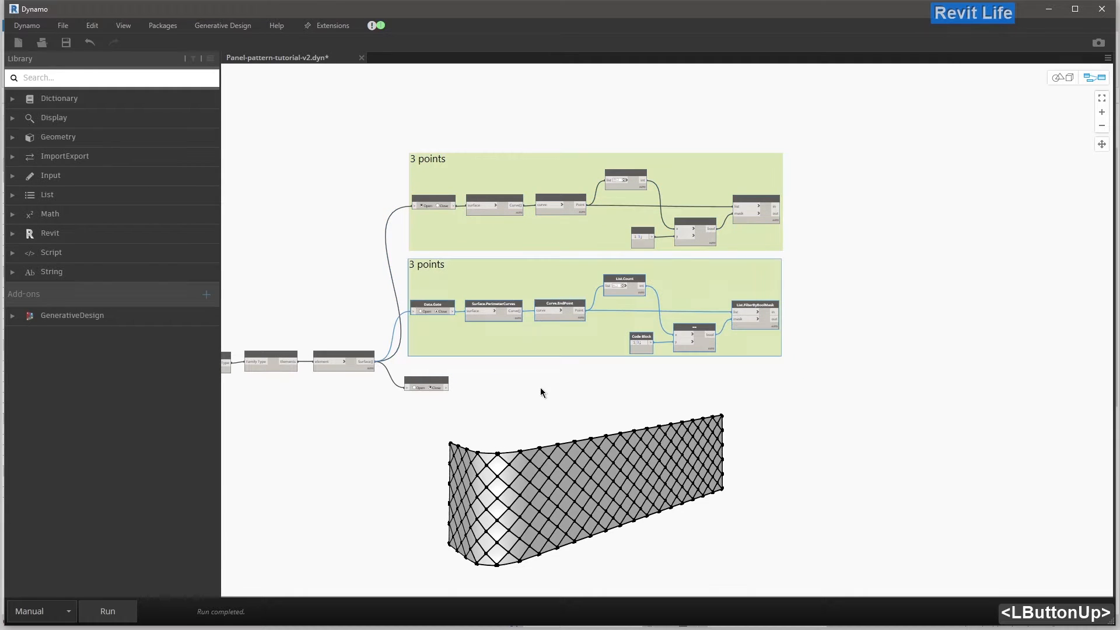
double_click(428, 265)
drag(417, 264, 409, 262)
text(5)
click(603, 323)
- Set the Code Block value in the "5 points" group to 5
scroll(604, 327, up, 6)
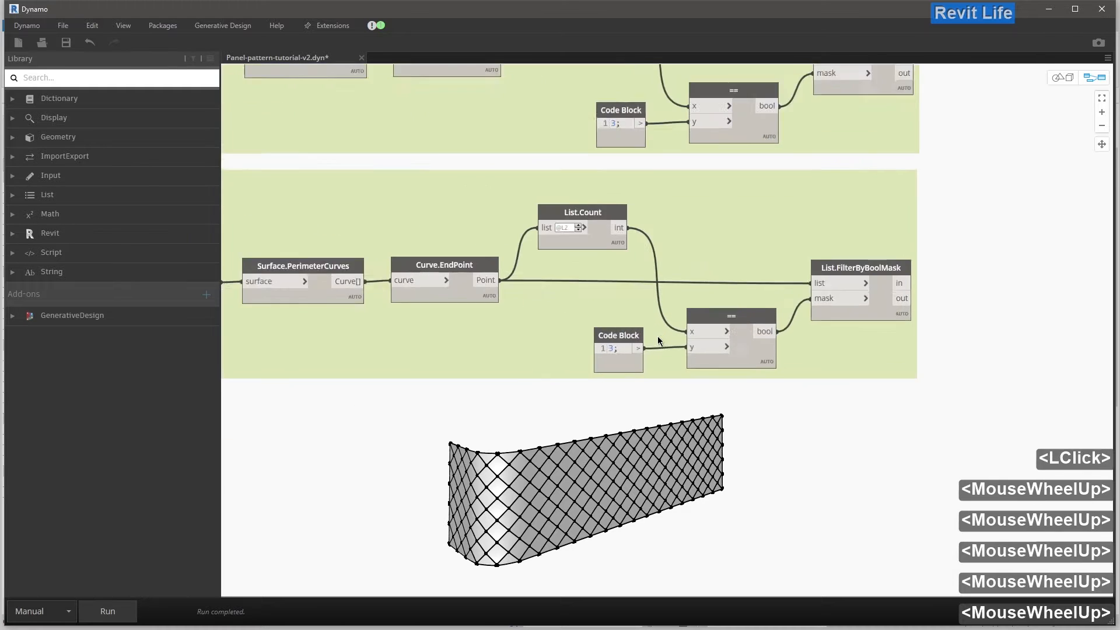
click(607, 350)
drag(607, 351, 603, 350)
text(5)
click(675, 408)
- Add a Watch node beside the "5 points" group, connect the filter's in output to it and run the graph
middle_drag(675, 407, 418, 393)
scroll(471, 376, down, 4)
middle_click(492, 302)
right_click(604, 390)
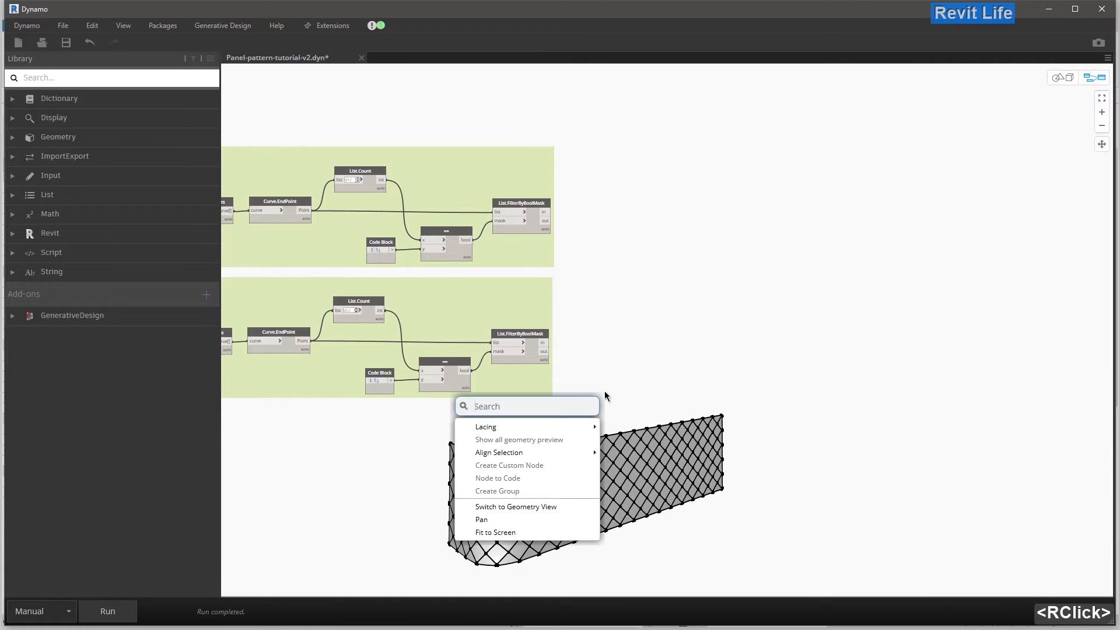
text(wat)
click(525, 448)
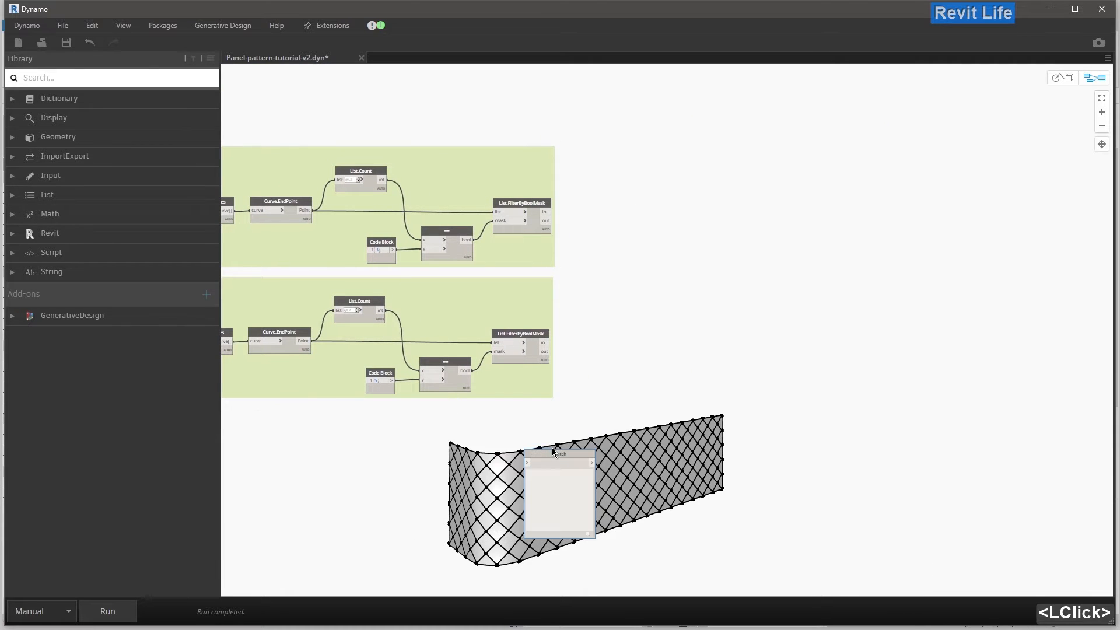
drag(570, 454, 637, 337)
click(544, 342)
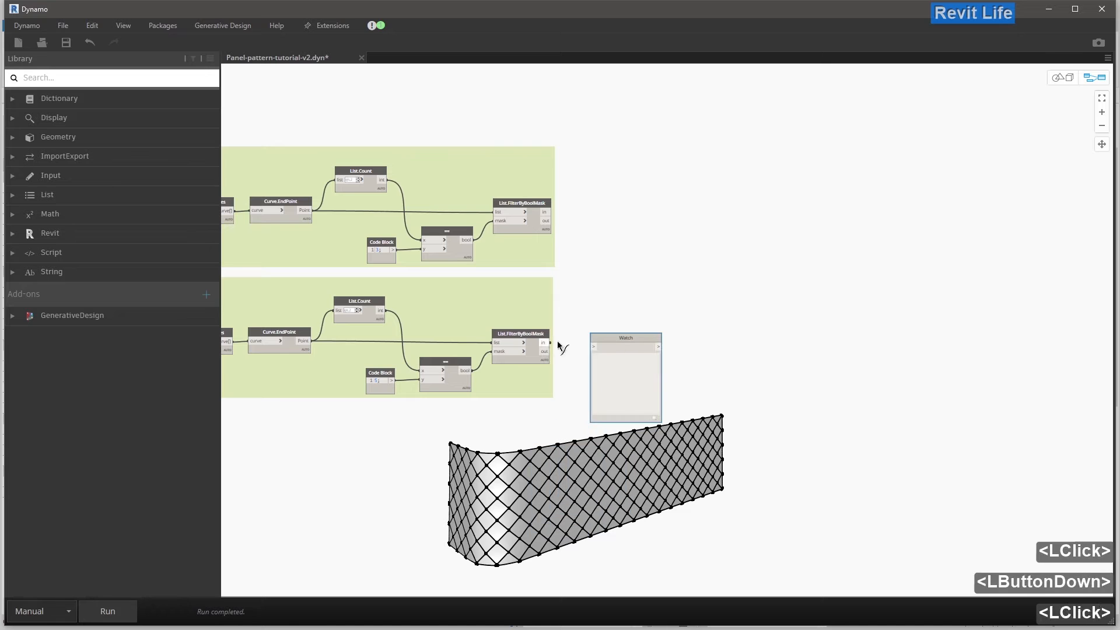
click(593, 347)
click(106, 613)
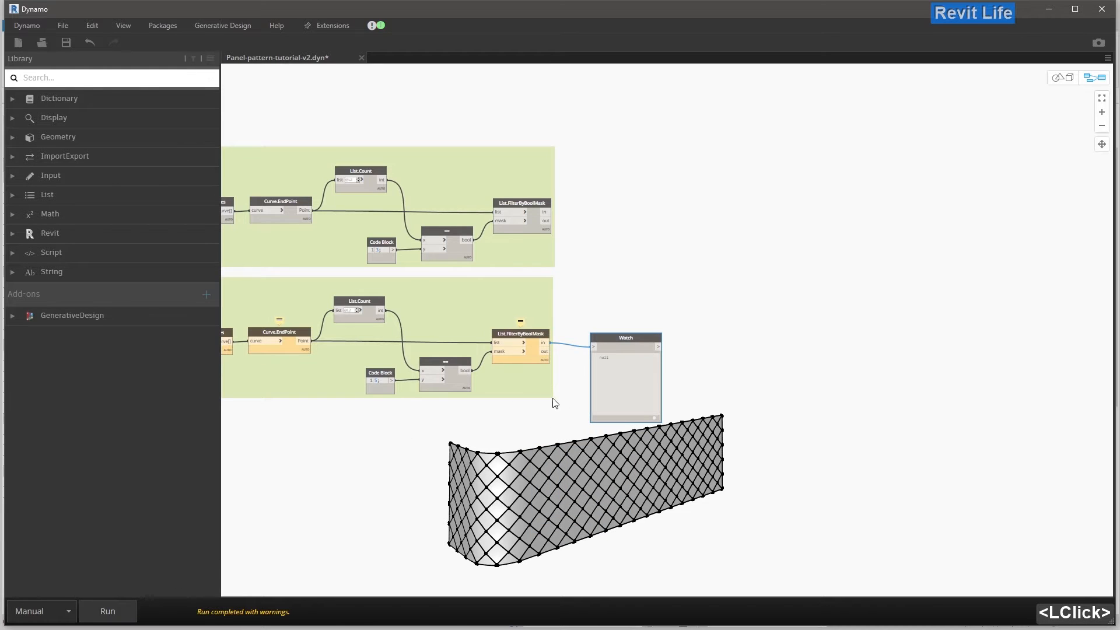
- Set the Data.Gate in the "5 points" group to Open
scroll(547, 392, up, 3)
middle_drag(278, 331, 491, 331)
middle_drag(224, 325, 382, 325)
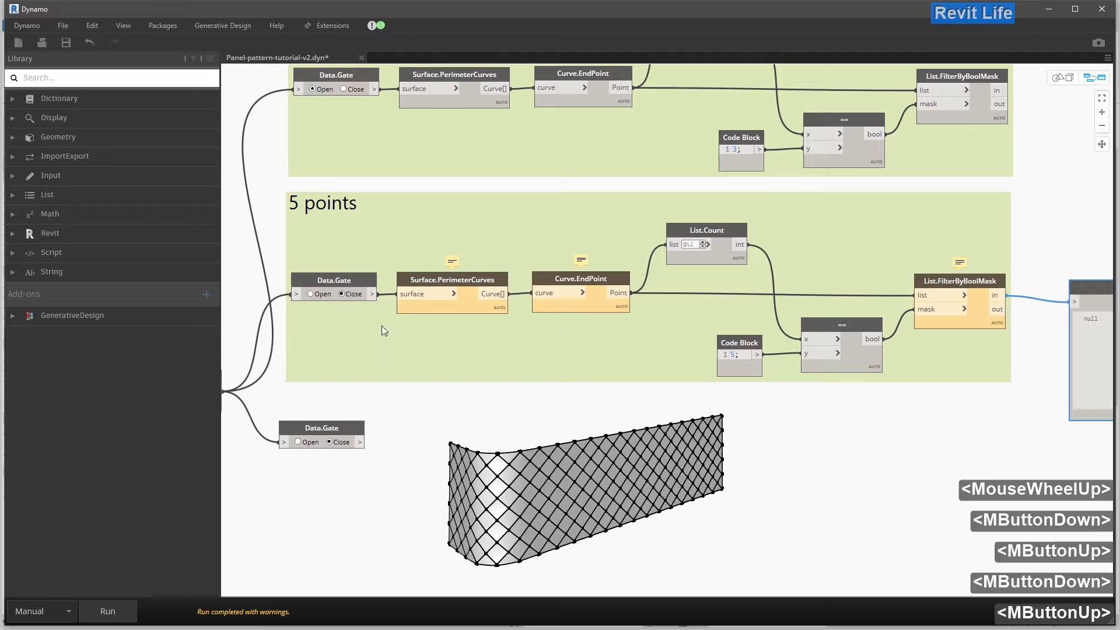
click(369, 300)
middle_drag(669, 310, 273, 328)
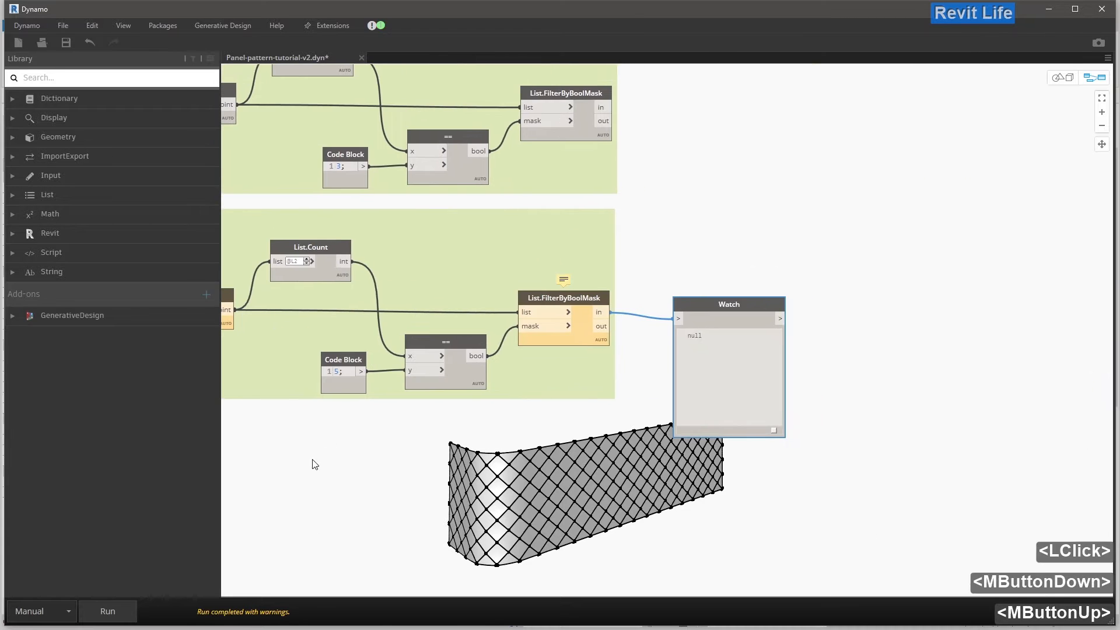
- Run the graph and examine the filtered point lists in the Watch node beside the "5 points" group
click(132, 611)
drag(728, 302, 723, 282)
middle_drag(767, 316, 725, 307)
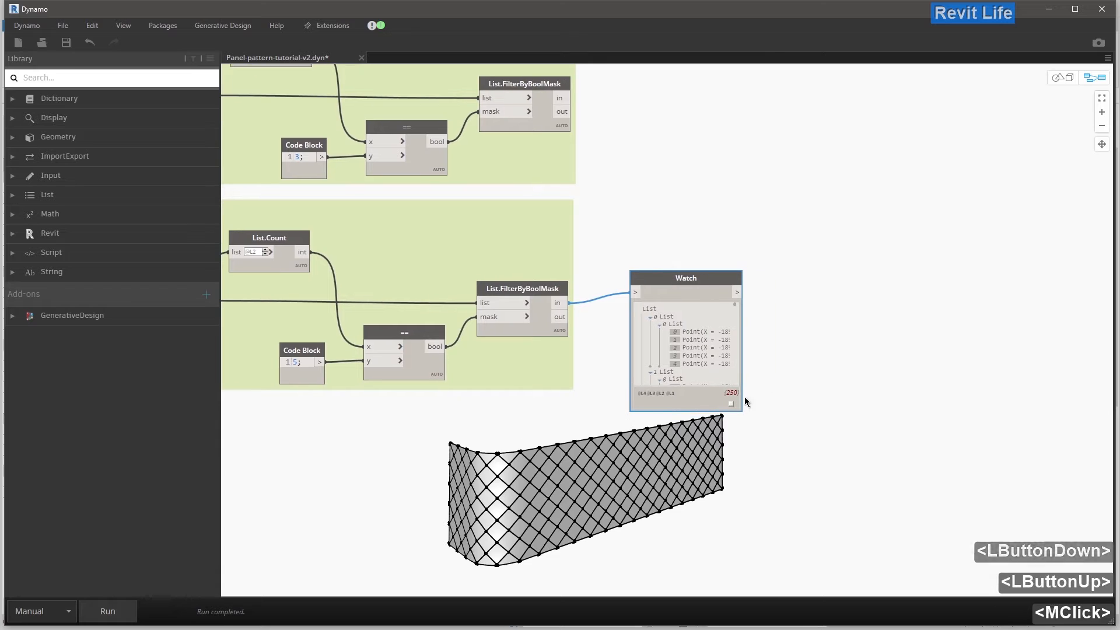
drag(737, 306, 732, 382)
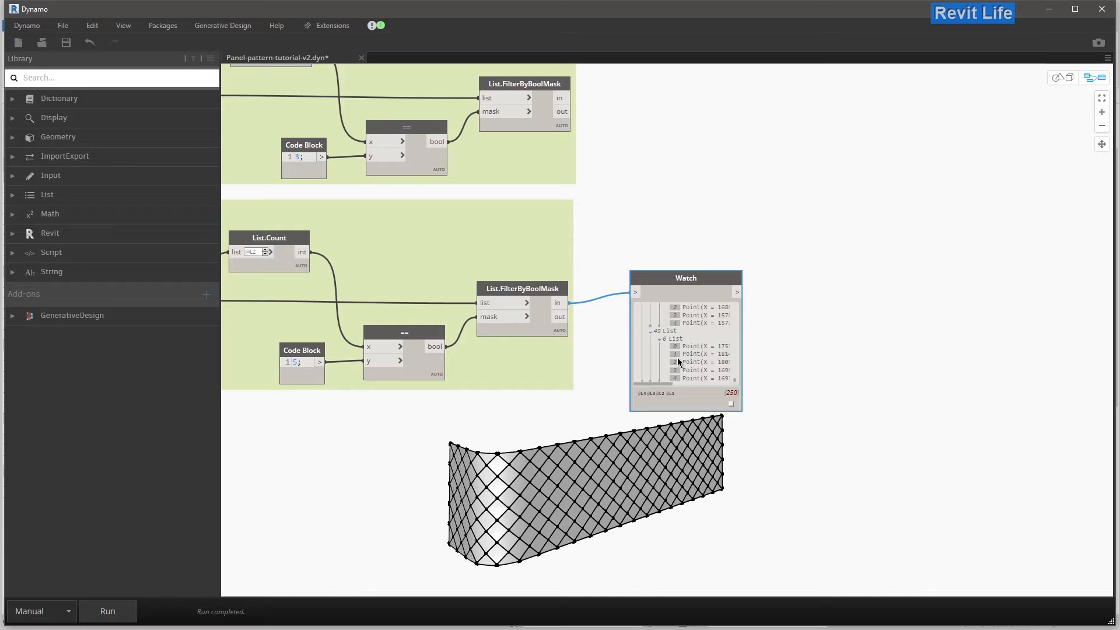
drag(683, 278, 662, 296)
click(677, 241)
middle_drag(670, 240, 617, 245)
- Add a Data.Gate node beside the Watch node and connect the Watch output to it
right_click(837, 331)
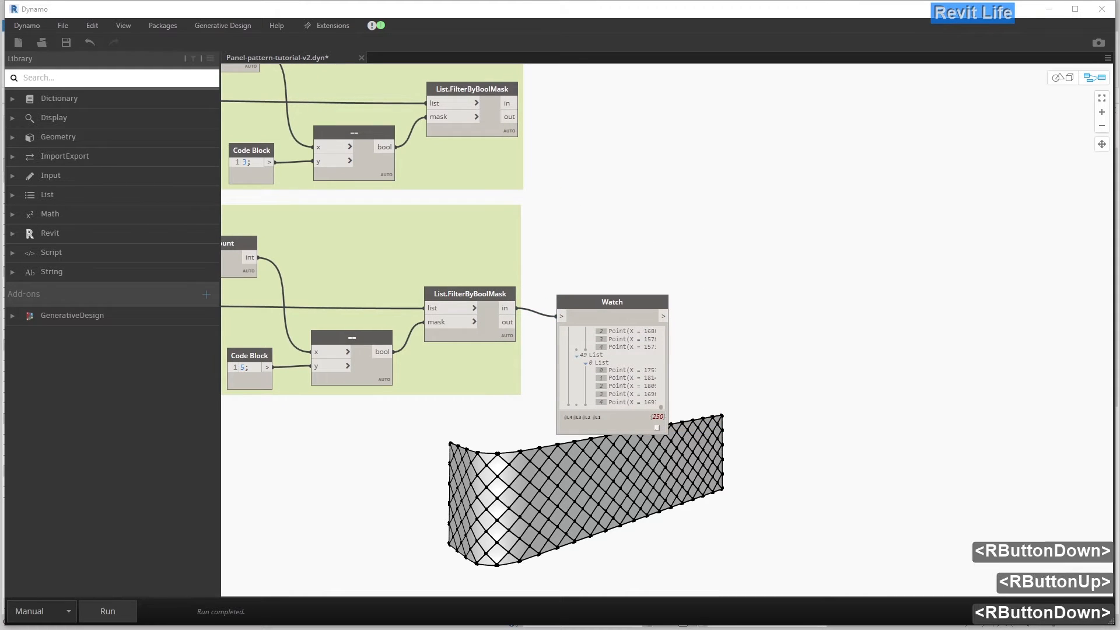
right_click(805, 242)
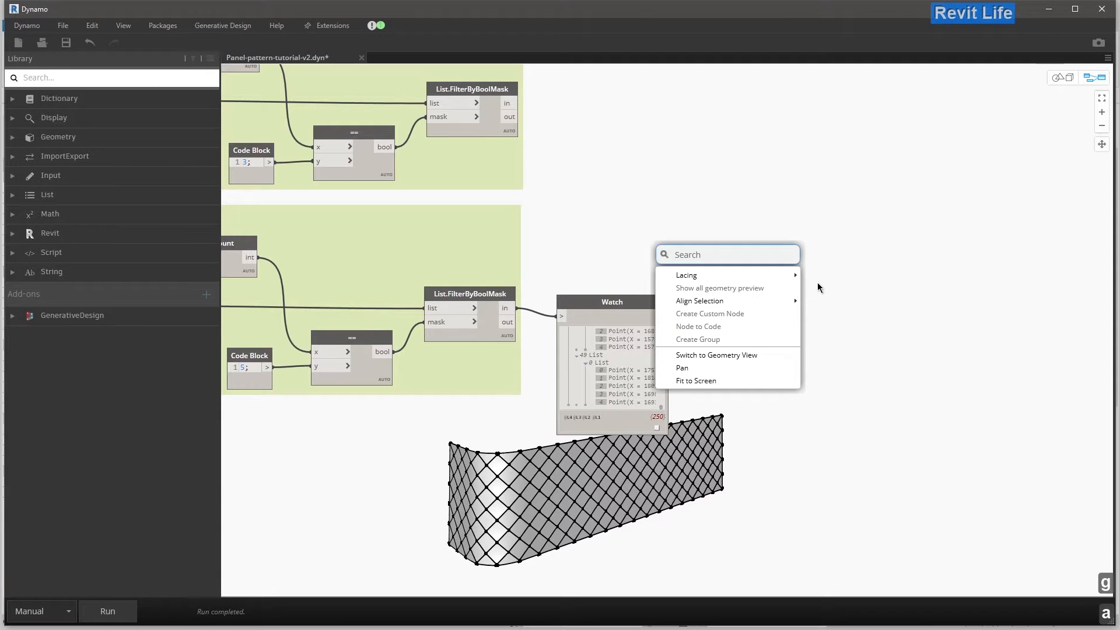
text(gate)
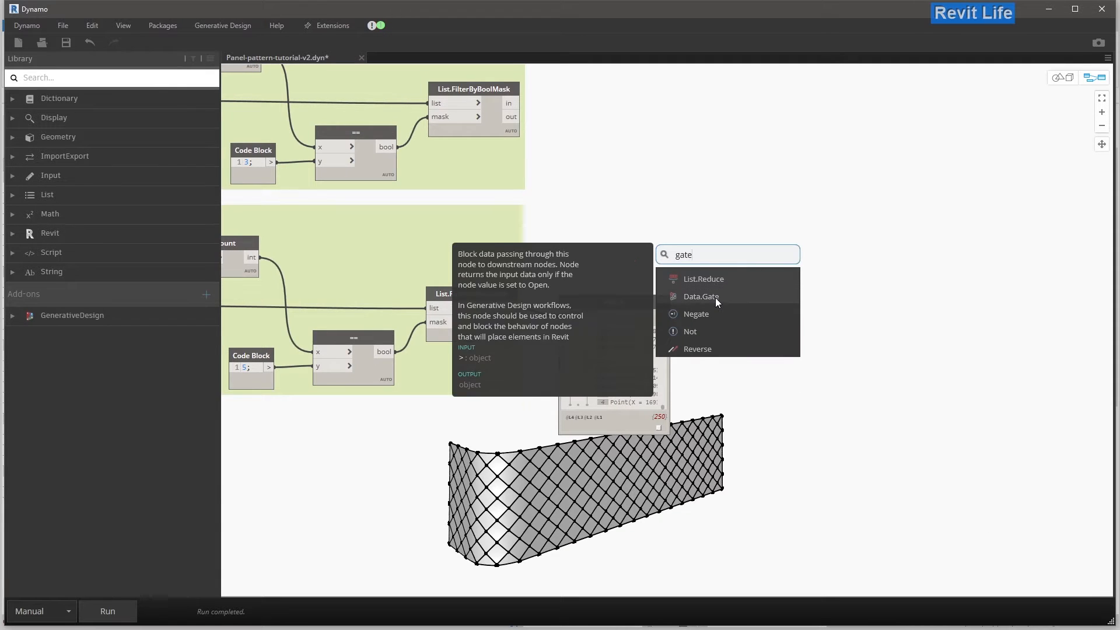
click(715, 298)
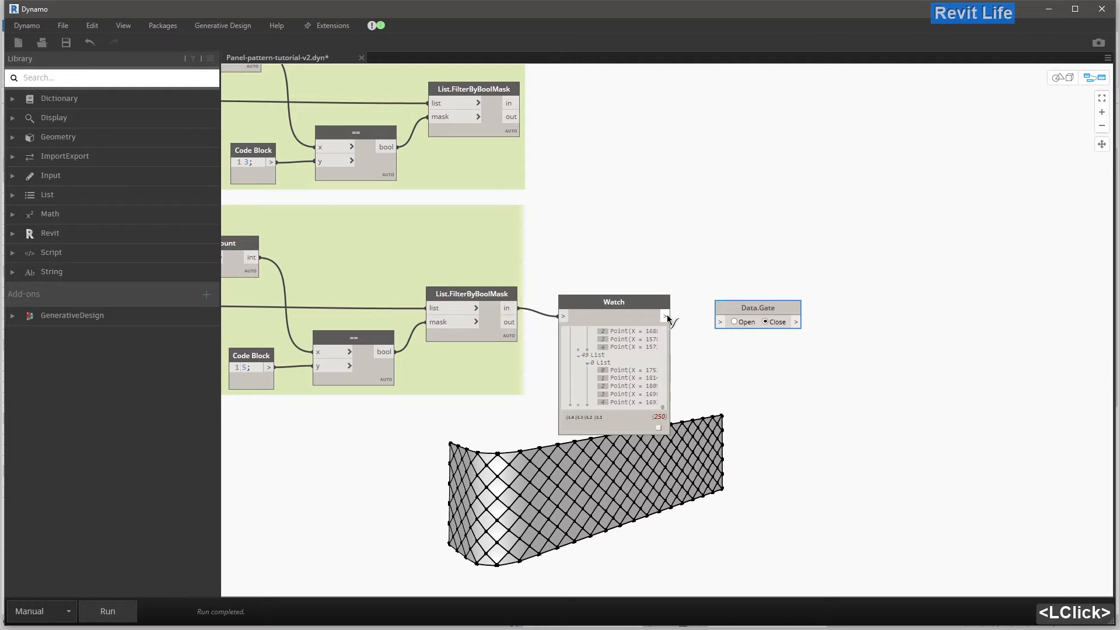
double_click(718, 322)
drag(733, 307, 713, 300)
click(725, 274)
middle_drag(724, 274, 626, 276)
- Connect the filter's in output directly to the new Data.Gate, delete the Watch node and place the gate closer to the "5 points" group
click(419, 308)
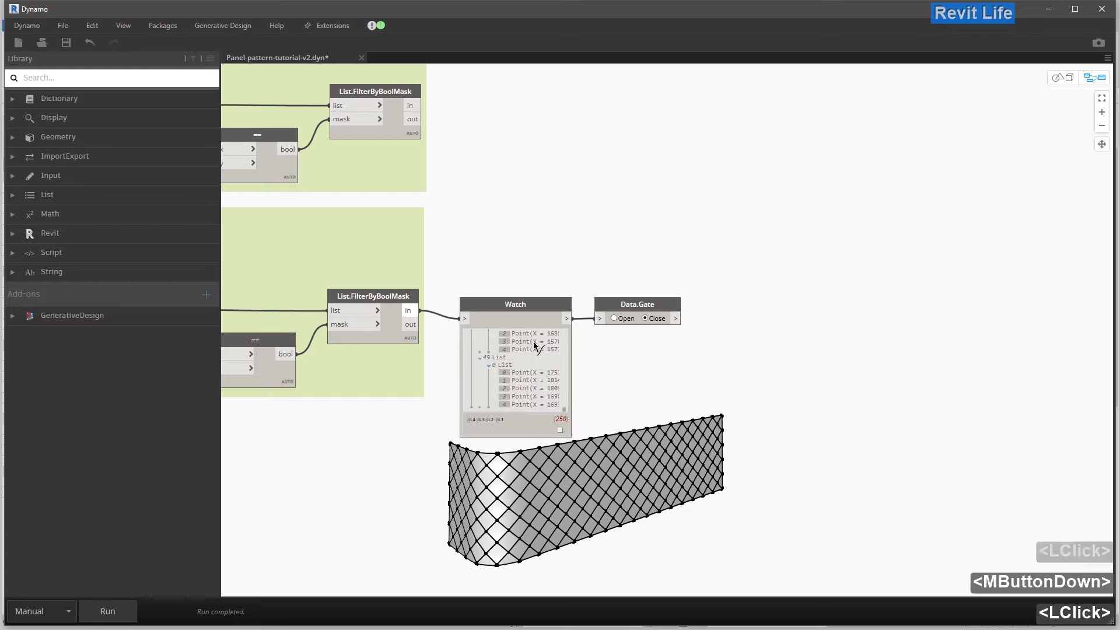
click(601, 317)
drag(527, 307, 519, 379)
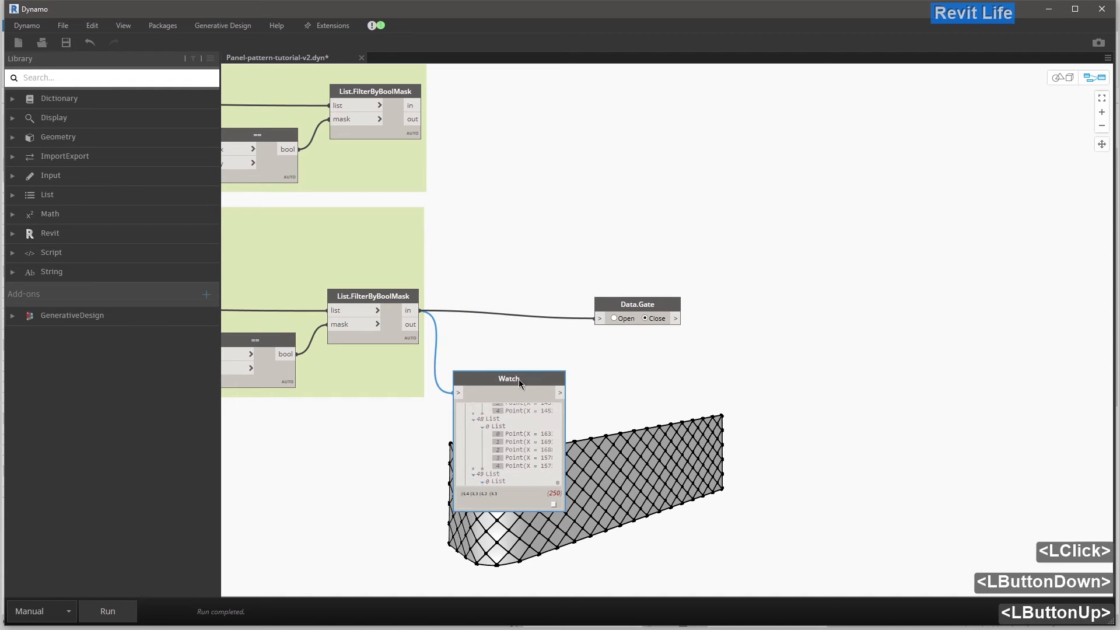
key(Delete)
drag(630, 303, 509, 294)
click(547, 268)
middle_drag(548, 268, 537, 268)
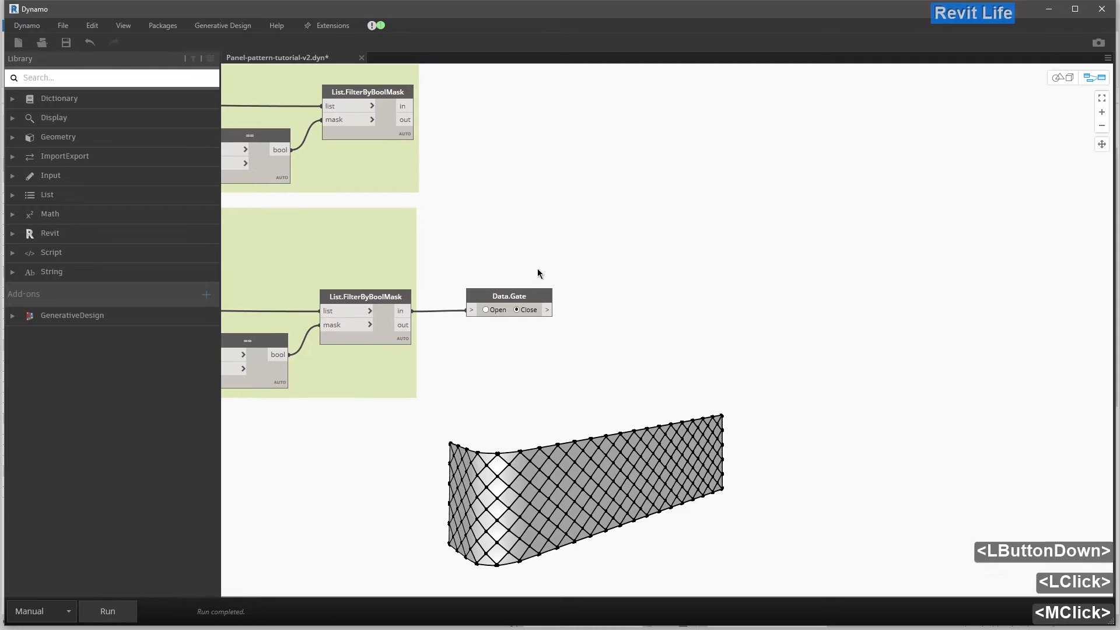
- Add an AdaptiveComponent.ByPoints node beside the new Data.Gate and connect the gate's output to its points input
right_click(654, 265)
text(adaptive)
click(588, 320)
drag(605, 328, 632, 292)
click(550, 310)
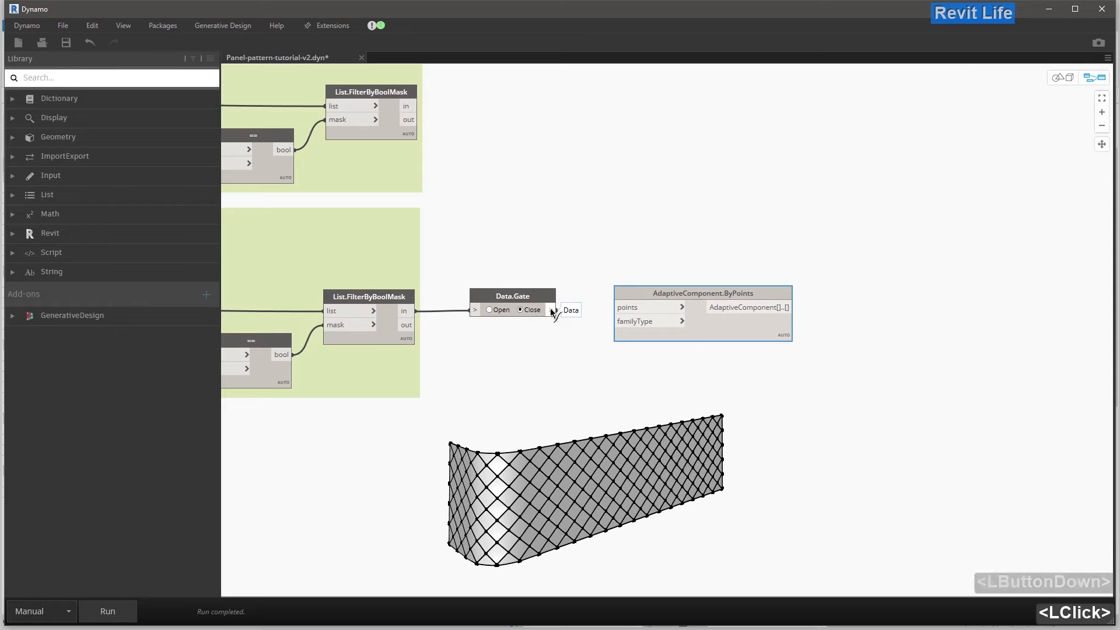
drag(642, 295, 644, 299)
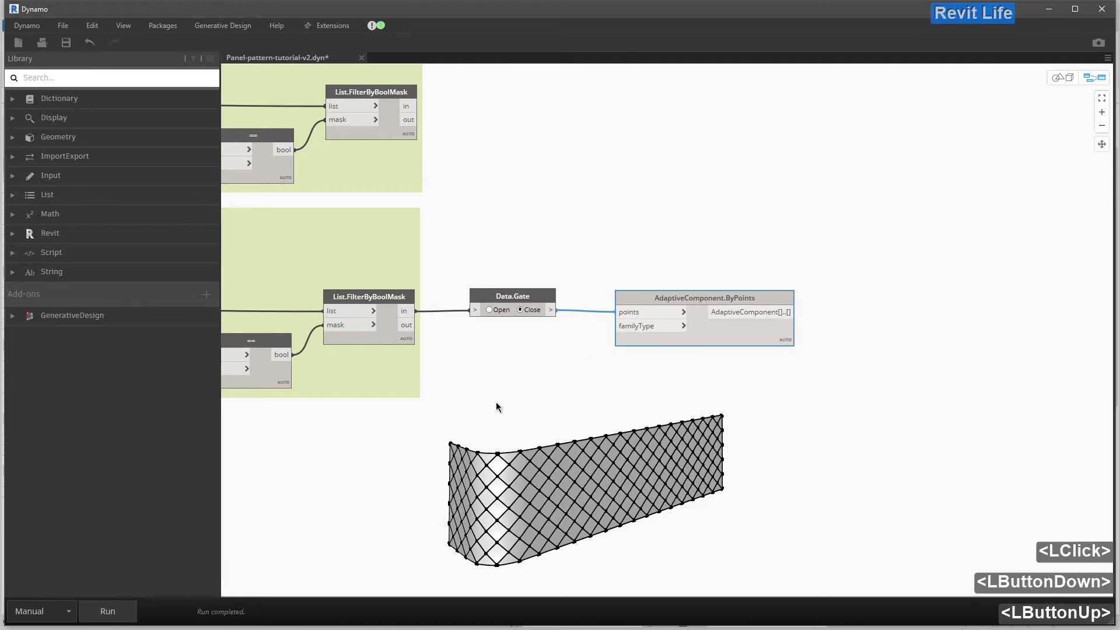
- Add a Family Types node set to adaptive-5pts:adaptive-5pts and connect it to the familyType input of AdaptiveComponent.ByPoints
right_click(496, 403)
text(ily)
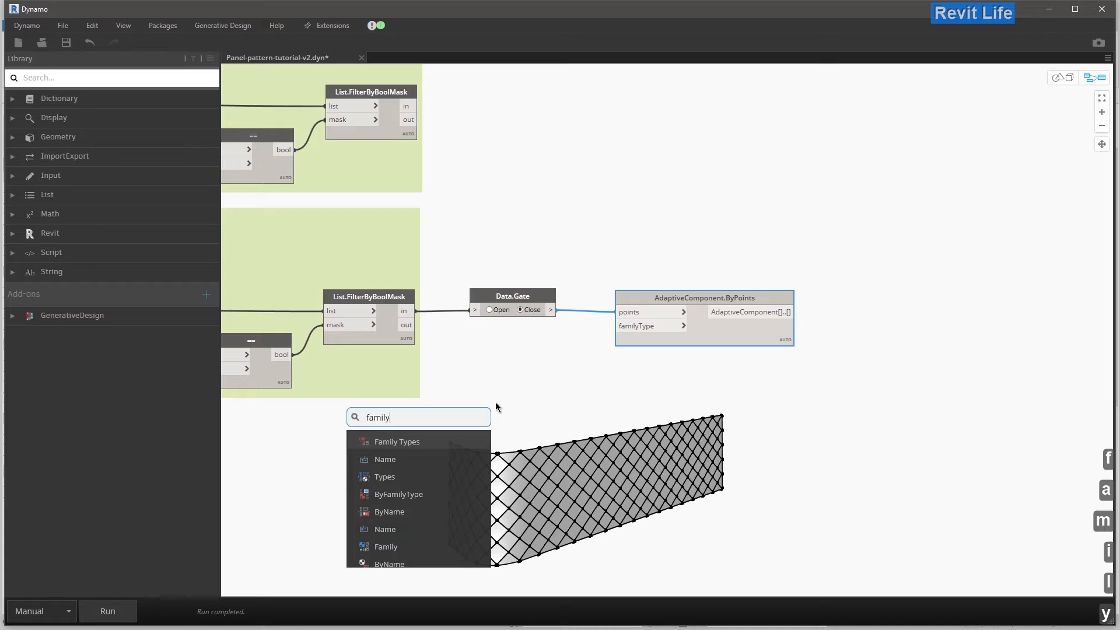
click(425, 441)
drag(476, 450, 525, 354)
click(510, 375)
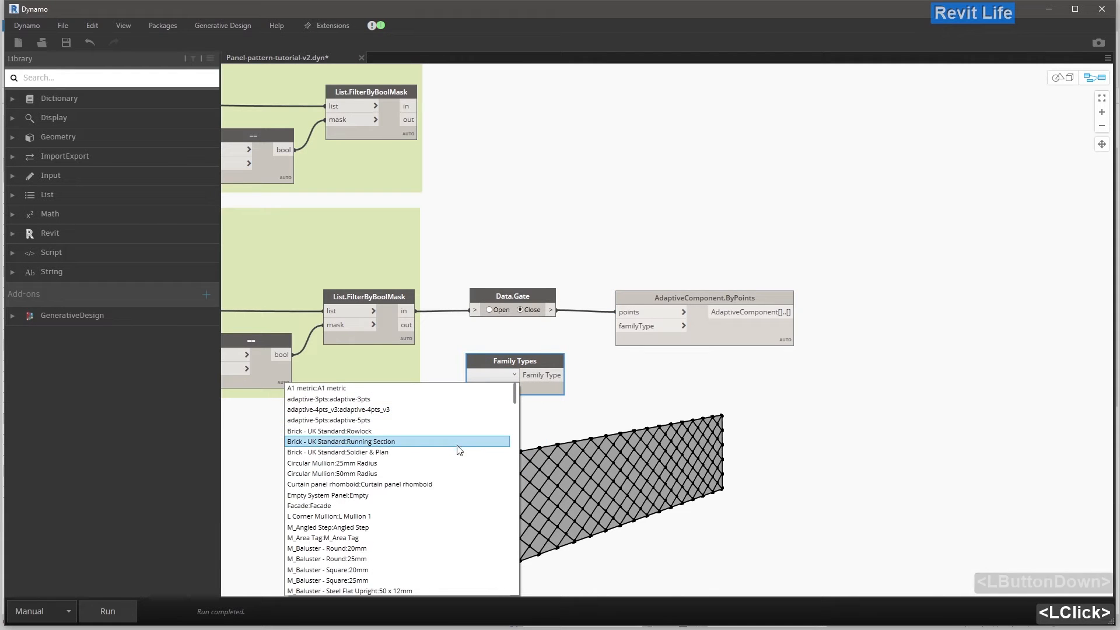
click(366, 420)
click(595, 376)
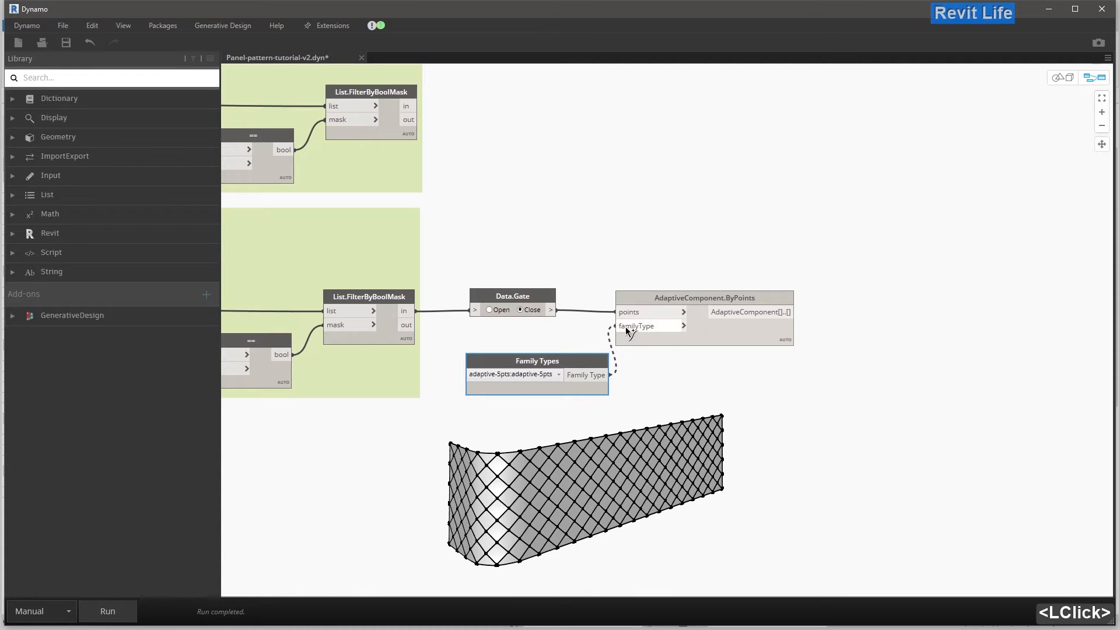
click(620, 325)
drag(660, 298, 699, 300)
- Add the Data.Gate, Family Types and AdaptiveComponent.ByPoints nodes to the "5 points" group and set that gate to Open
ctrl+drag(824, 470, 380, 250)
right_click(380, 250)
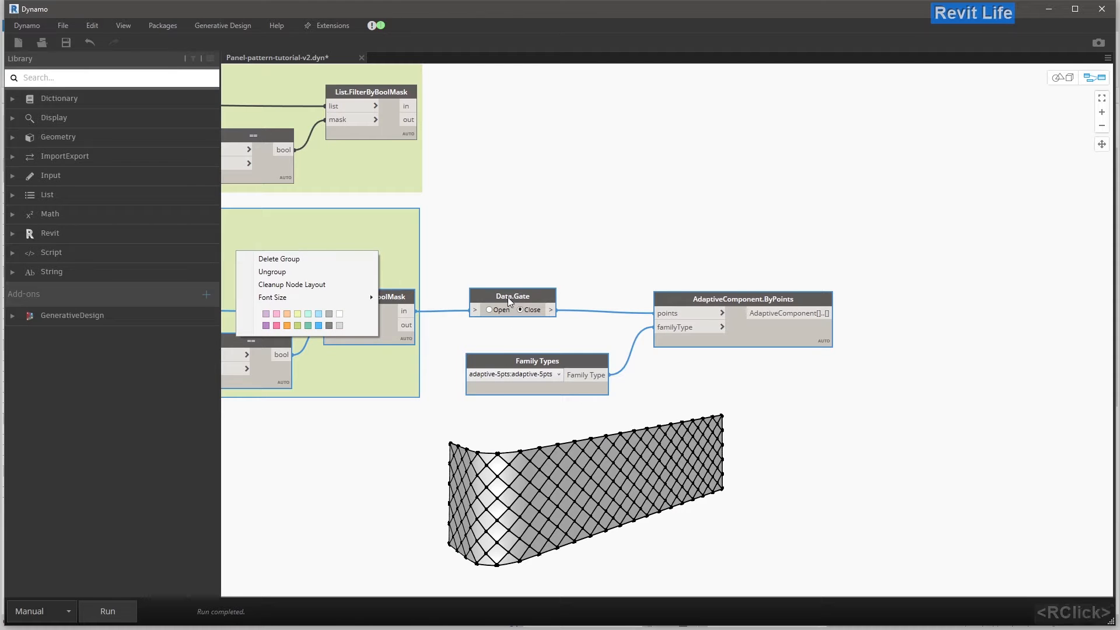
right_click(385, 299)
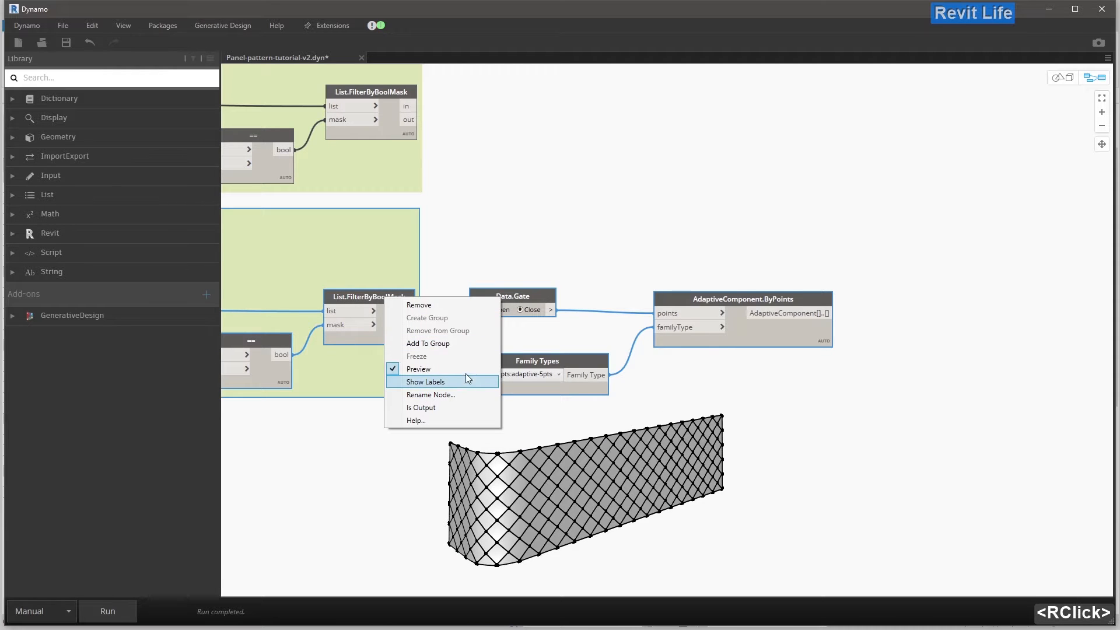
click(461, 343)
scroll(583, 291, down, 4)
middle_drag(670, 286, 730, 324)
click(676, 372)
middle_drag(676, 373, 479, 385)
scroll(670, 334, up, 4)
drag(658, 316, 647, 315)
click(439, 320)
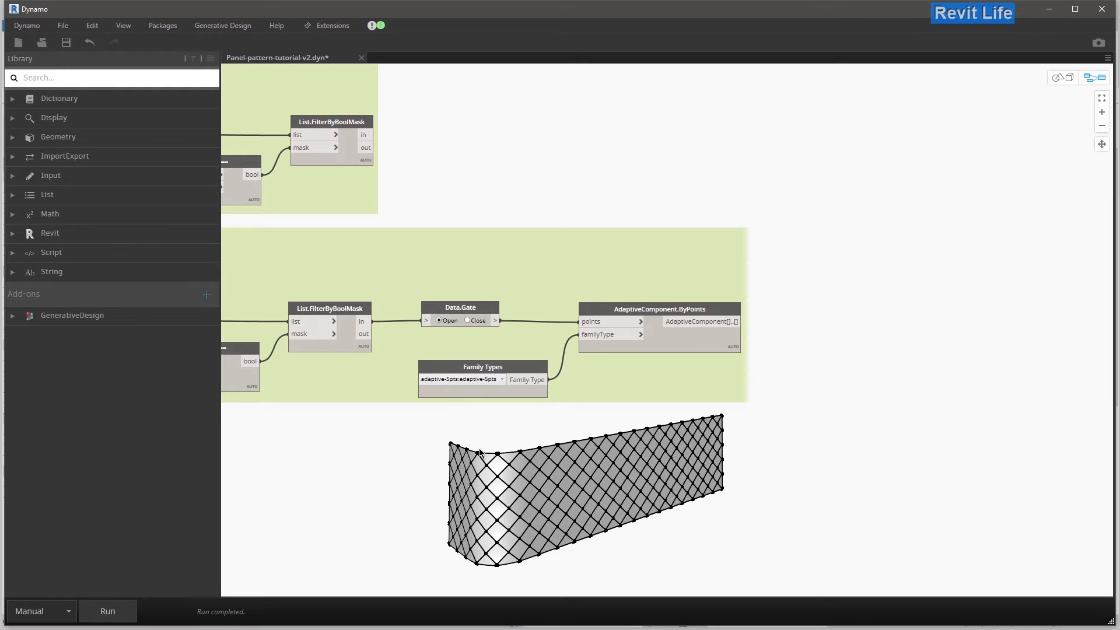
- Switch to Revit, temporarily hide the facade element covering the edge triangles to examine them, and reset the temporary hide
click(1050, 9)
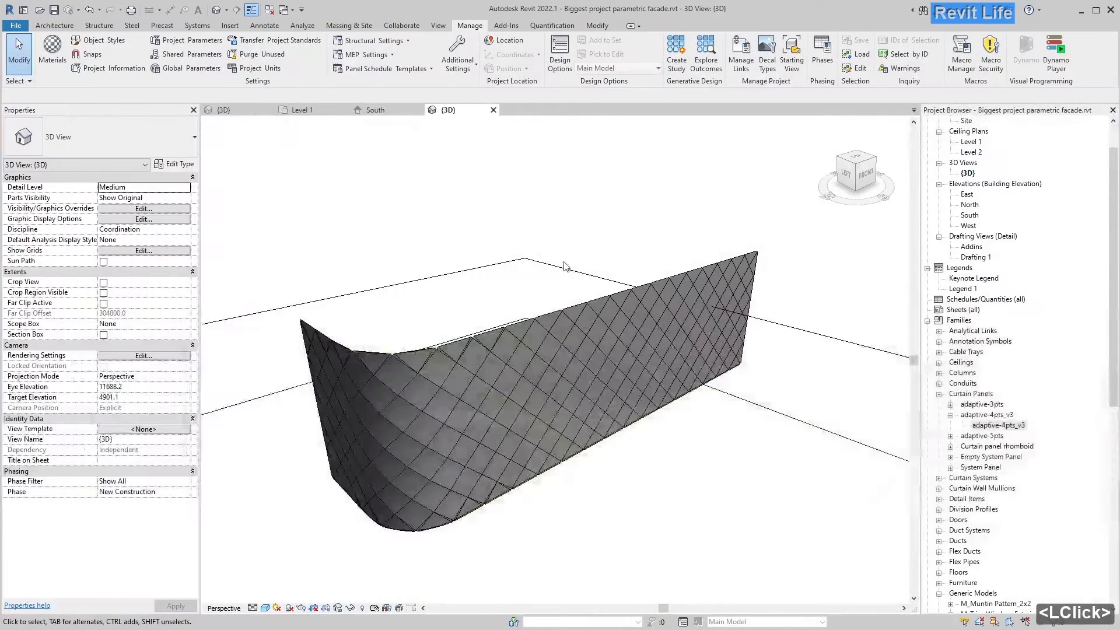
click(474, 379)
key(h)
key(h)
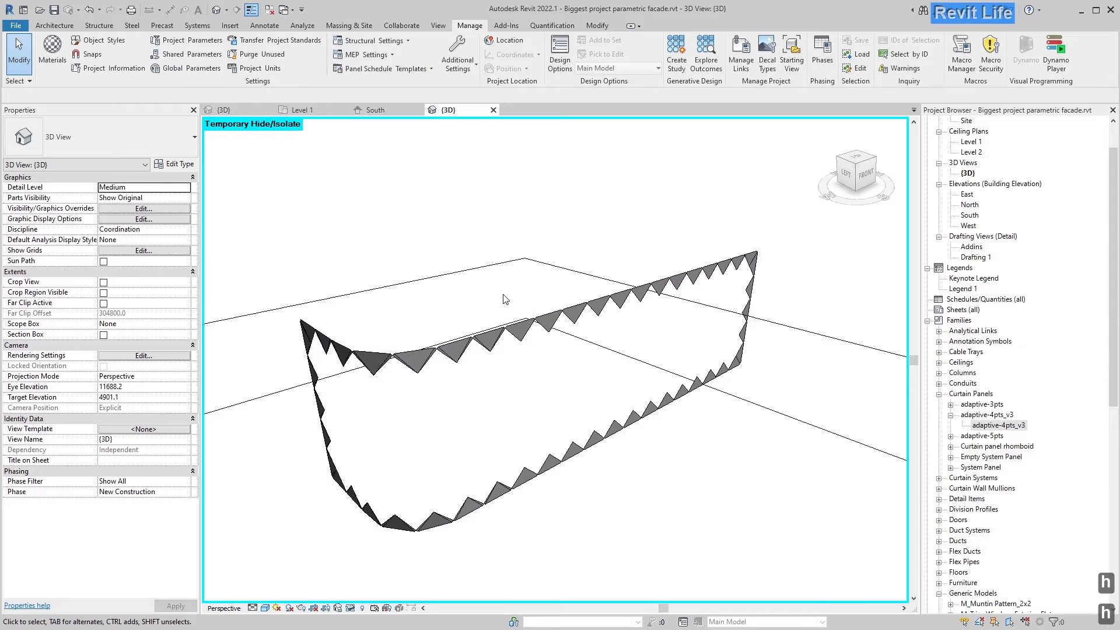
click(505, 298)
mouse_move(505, 299)
middle_down()
mouse_move(484, 299)
mouse_move(525, 293)
mouse_move(500, 295)
middle_up()
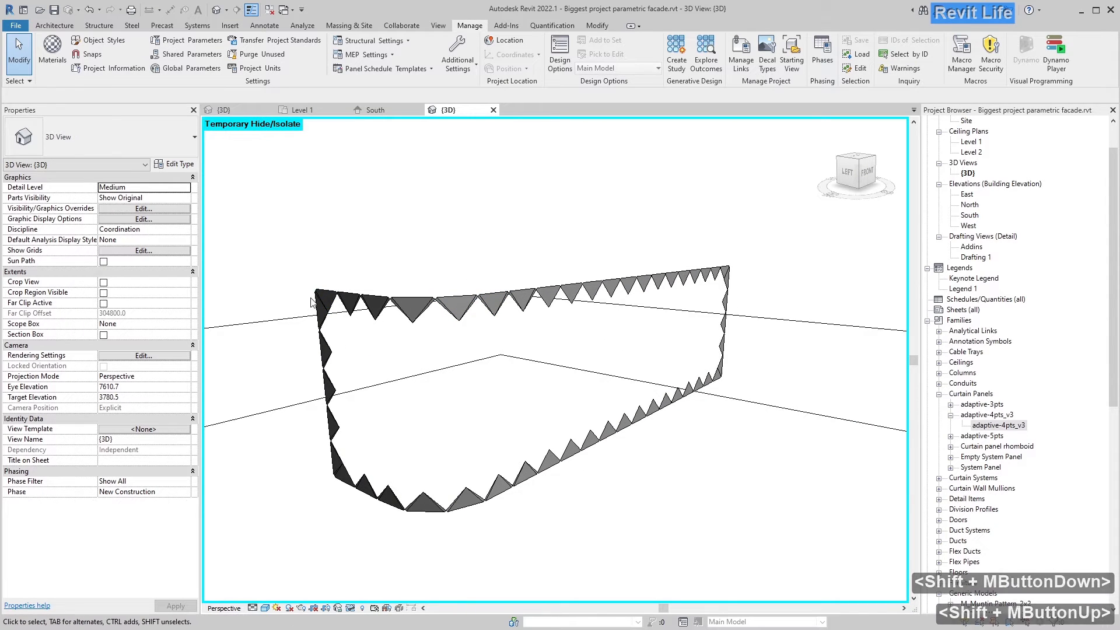
click(609, 348)
key(h)
key(r)
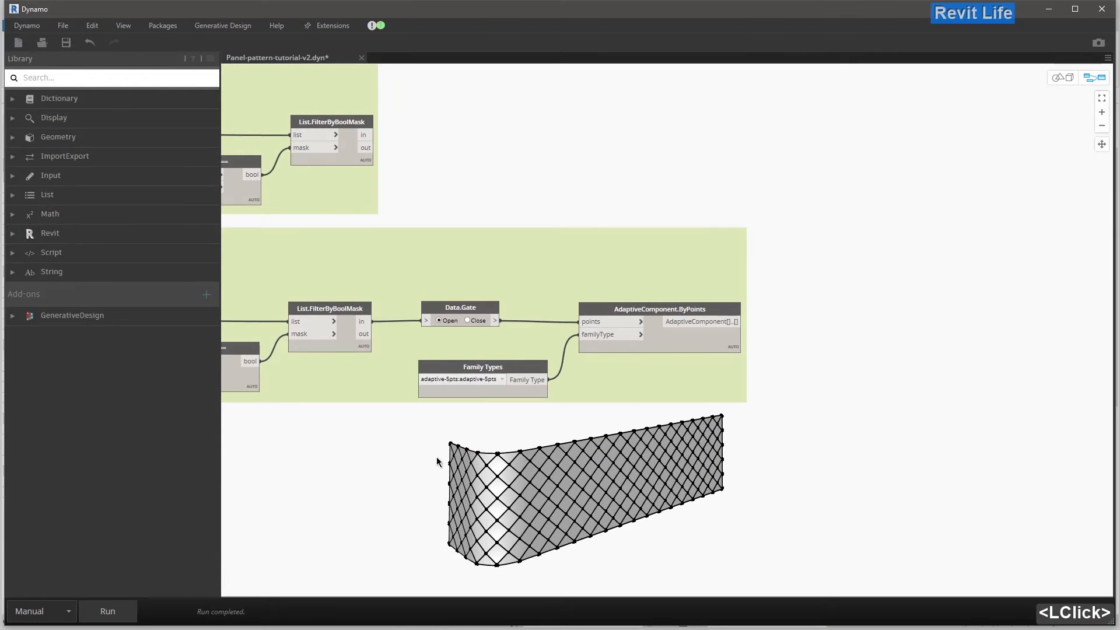
- In Dynamo, move the loose Data.Gate connected to Element.Faces farther below the "5 points" group and save the graph
middle_click(391, 447)
scroll(467, 437, down, 4)
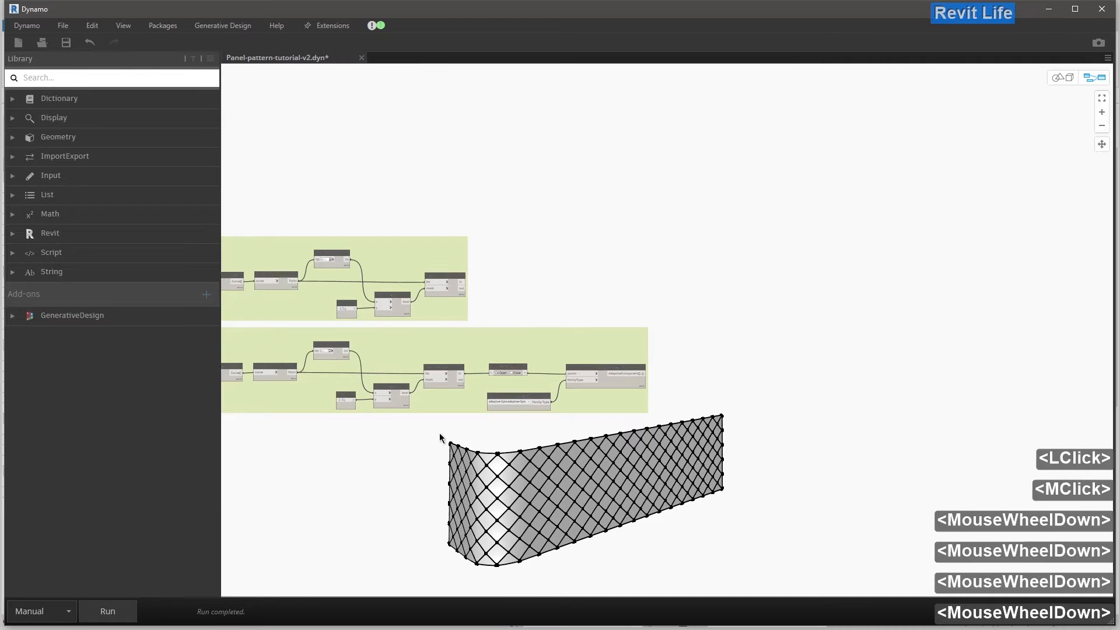
middle_drag(445, 440, 718, 337)
scroll(443, 332, up, 4)
drag(439, 330, 371, 381)
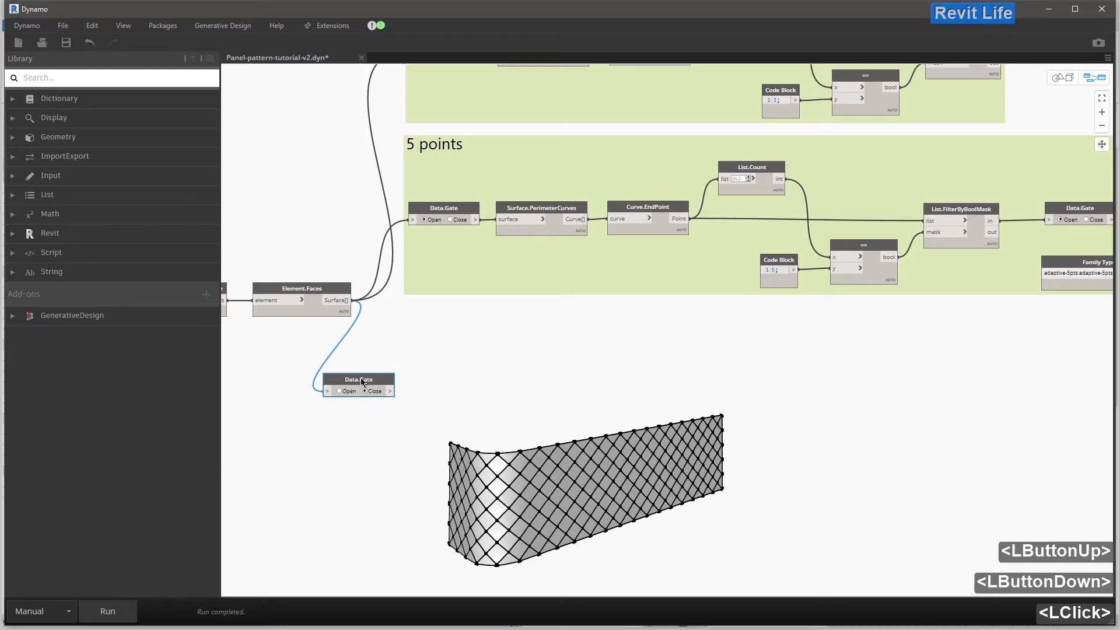
click(371, 381)
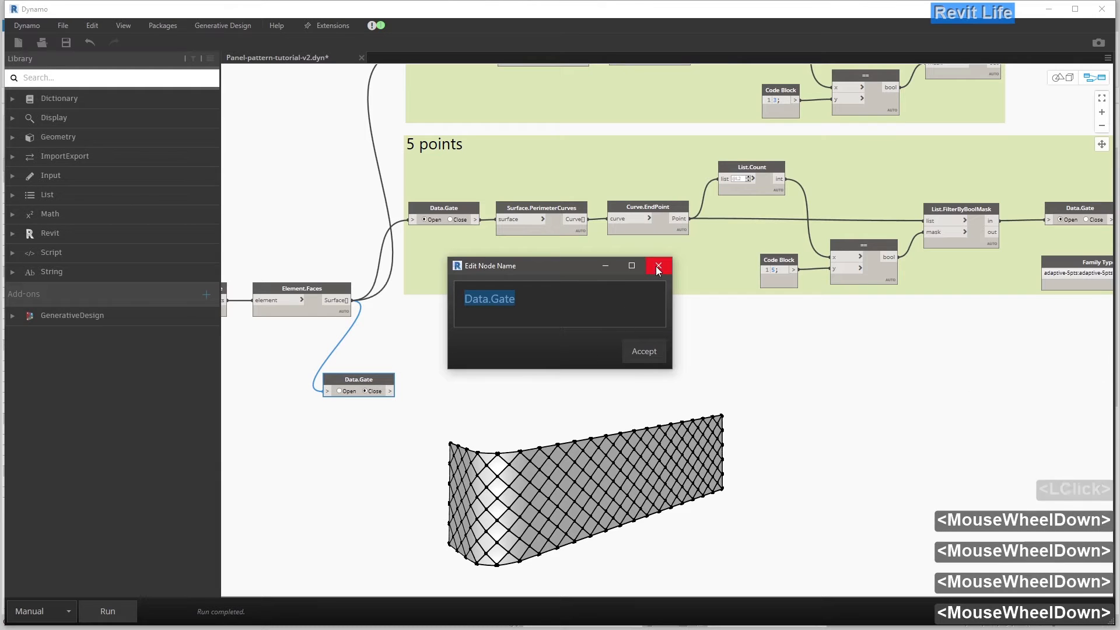
click(656, 265)
middle_drag(615, 348, 531, 344)
scroll(531, 345, down, 4)
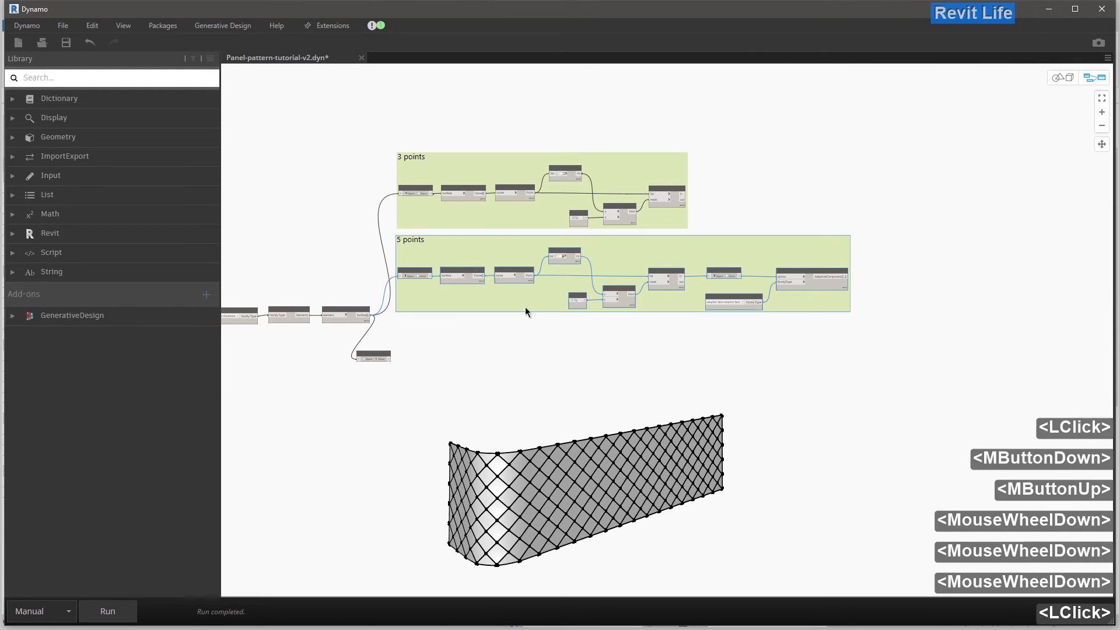
click(531, 349)
click(66, 43)
- Place a duplicate of the "5 points" group below the original and delete the loose Data.Gate under Element.Faces
click(428, 296)
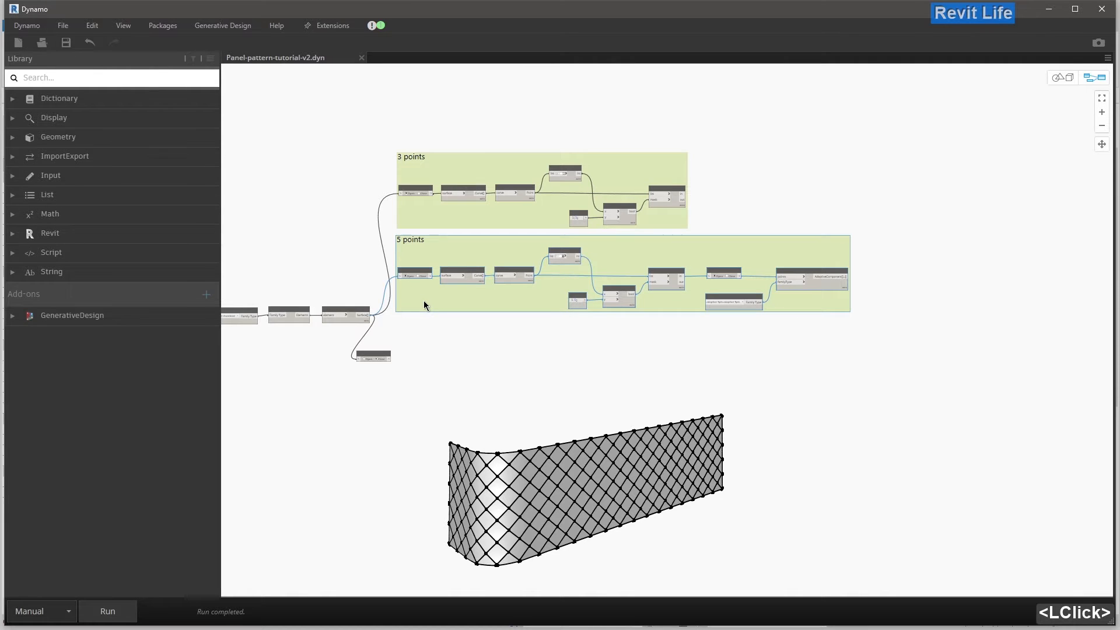
ctrl+drag(429, 296, 450, 407)
scroll(424, 392, up, 5)
drag(438, 316, 426, 371)
click(333, 320)
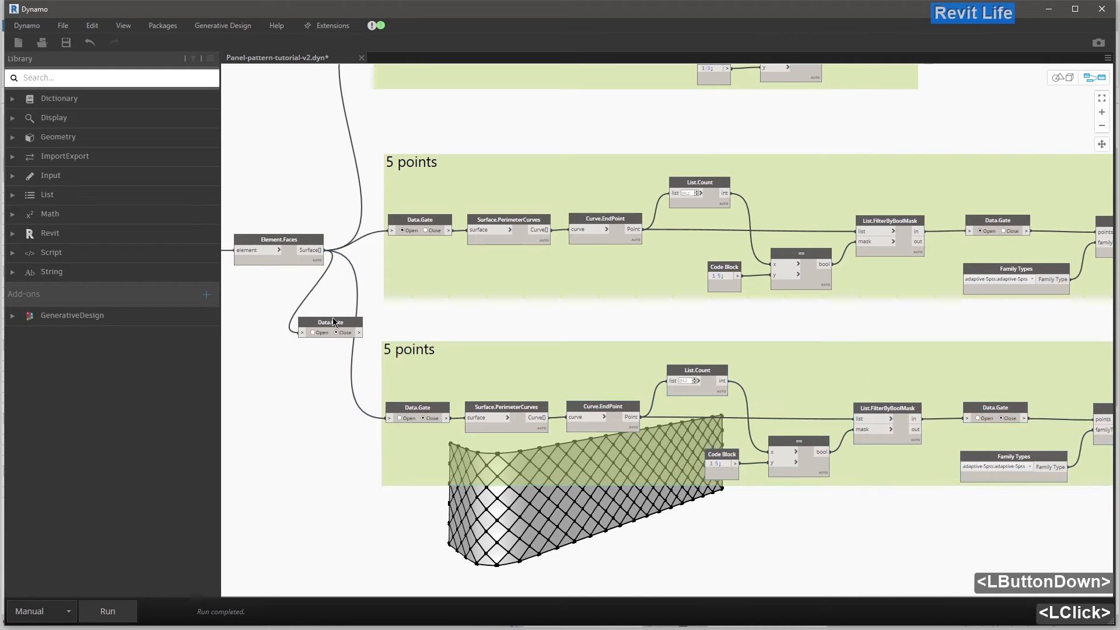
key(Delete)
- Retitle the lower copy of the "5 points" group as "4 points"
scroll(428, 366, up, 2)
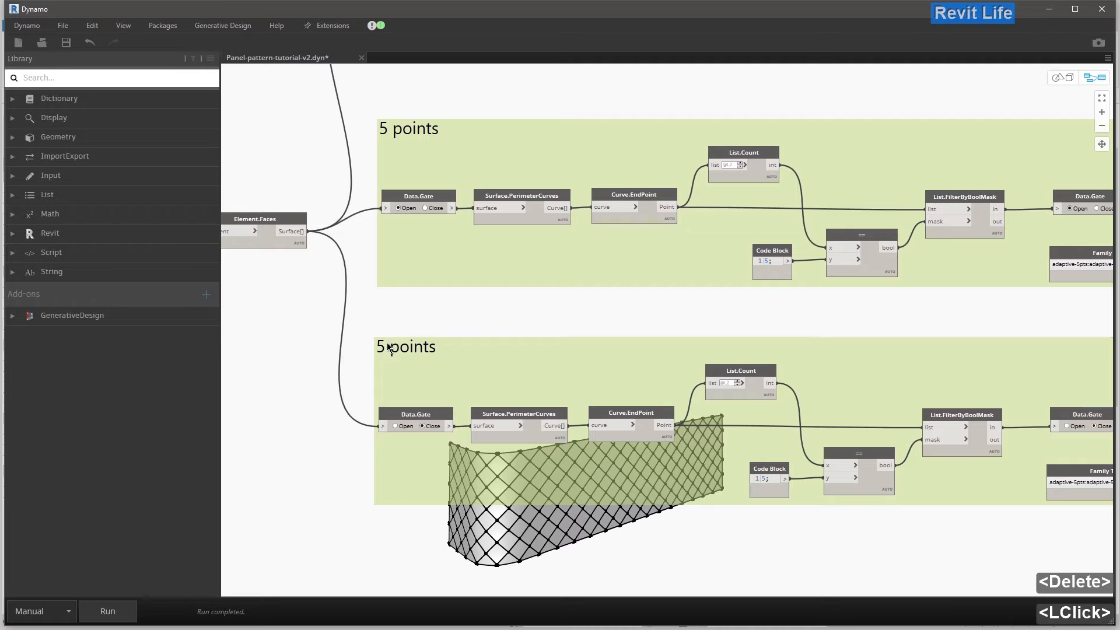
double_click(386, 350)
drag(387, 351, 379, 350)
text(4)
click(400, 319)
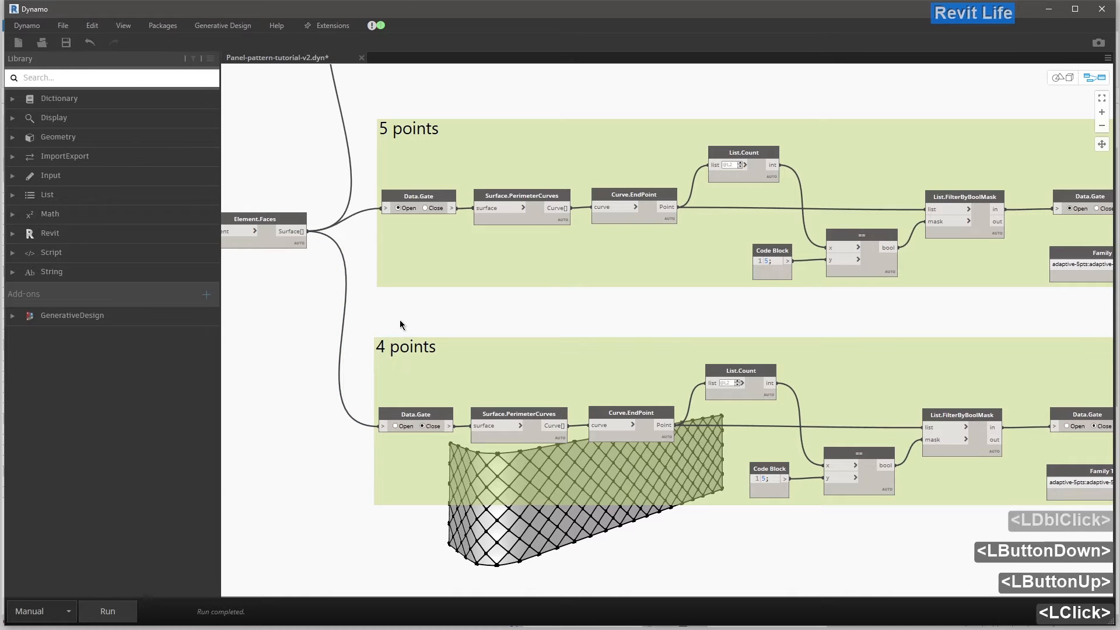
- Set the first Data.Gate in the "4 points" group to Open and its Code Block value to 4
click(404, 426)
middle_drag(617, 310, 586, 444)
drag(578, 427, 574, 426)
text(4)
click(578, 476)
- Run the graph to evaluate the point filter in the "4 points" group
middle_drag(587, 457, 346, 416)
scroll(657, 327, up, 2)
middle_drag(574, 328, 500, 328)
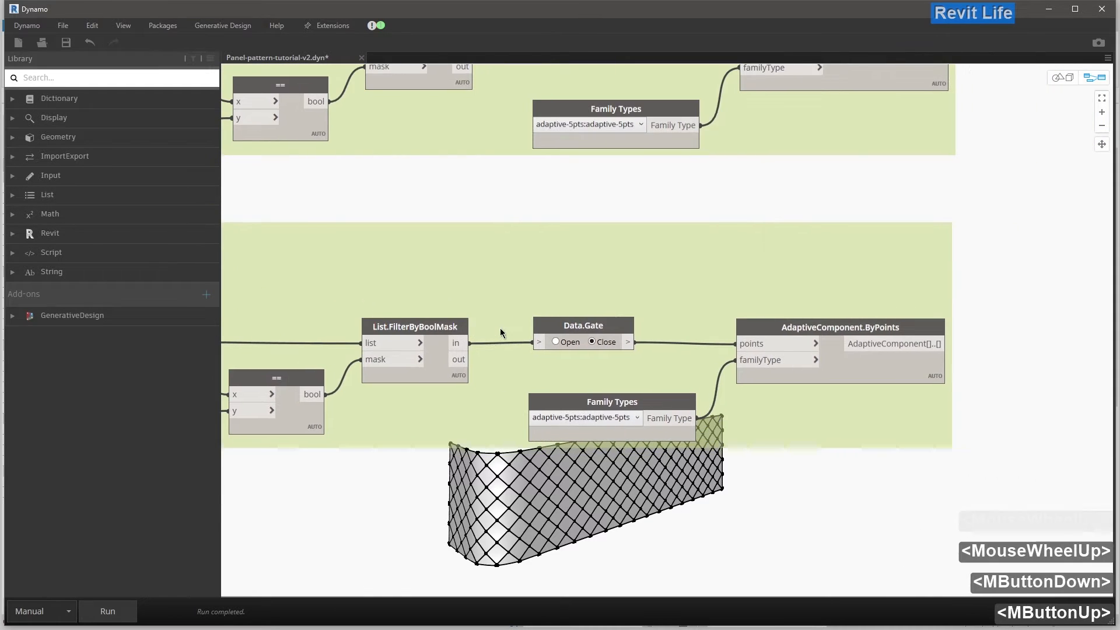
click(107, 611)
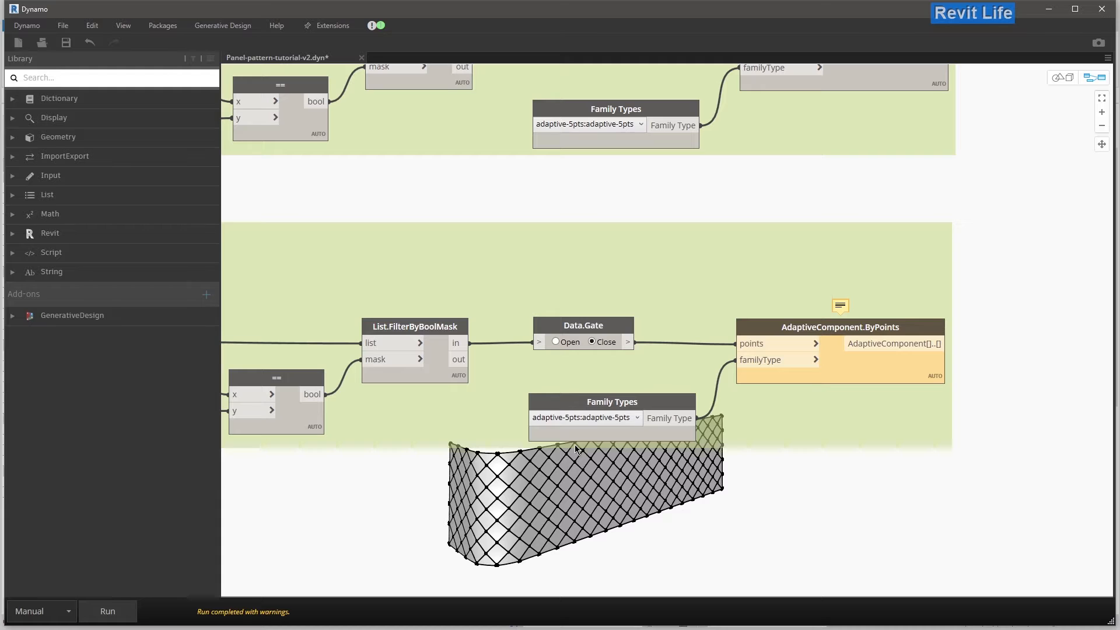
- Set the Family Types node in the "4 points" group to adaptive-4pts_v3:adaptive-4pts_v3
click(589, 421)
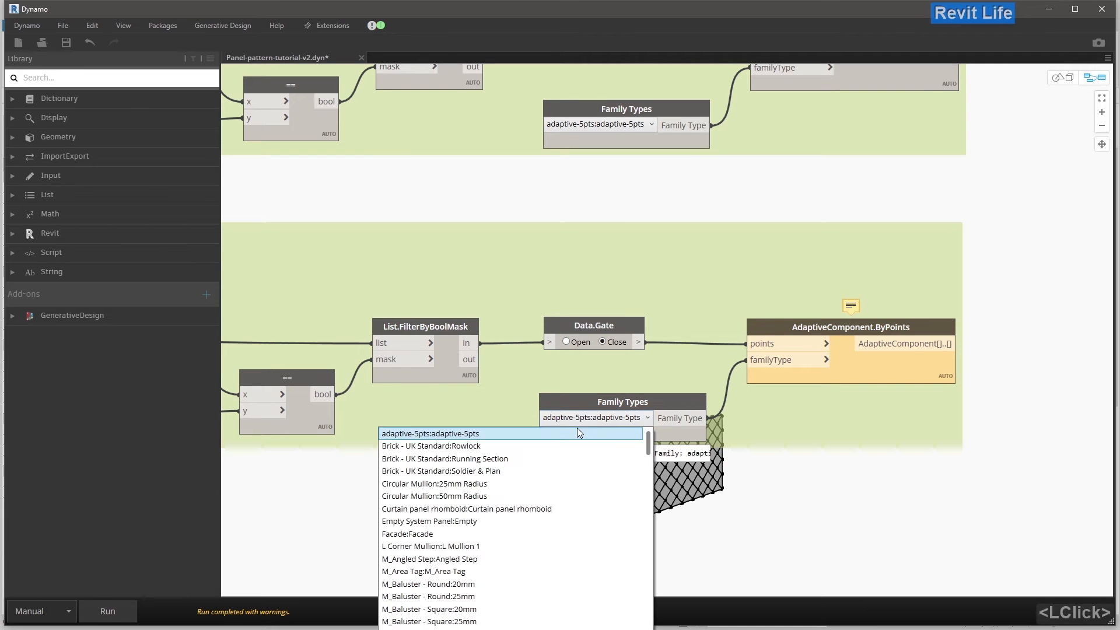
scroll(577, 432, up, 1)
click(510, 446)
click(573, 476)
middle_drag(606, 469, 562, 474)
- Set the Data.Gate before AdaptiveComponent.ByPoints in the "4 points" group to Open and run the graph
click(522, 347)
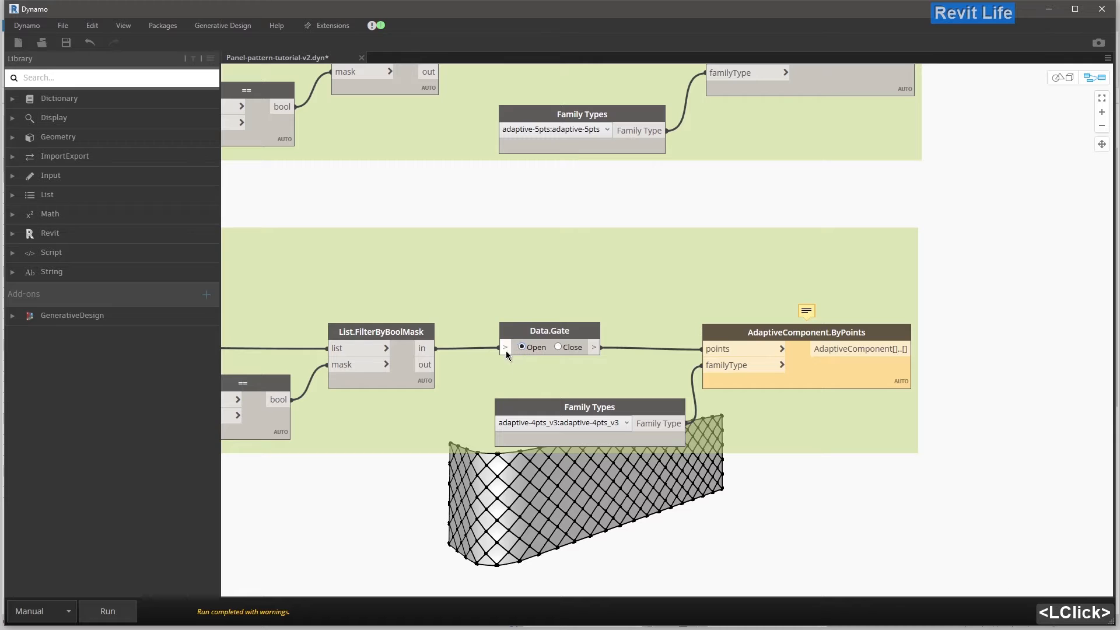
scroll(438, 475, down, 2)
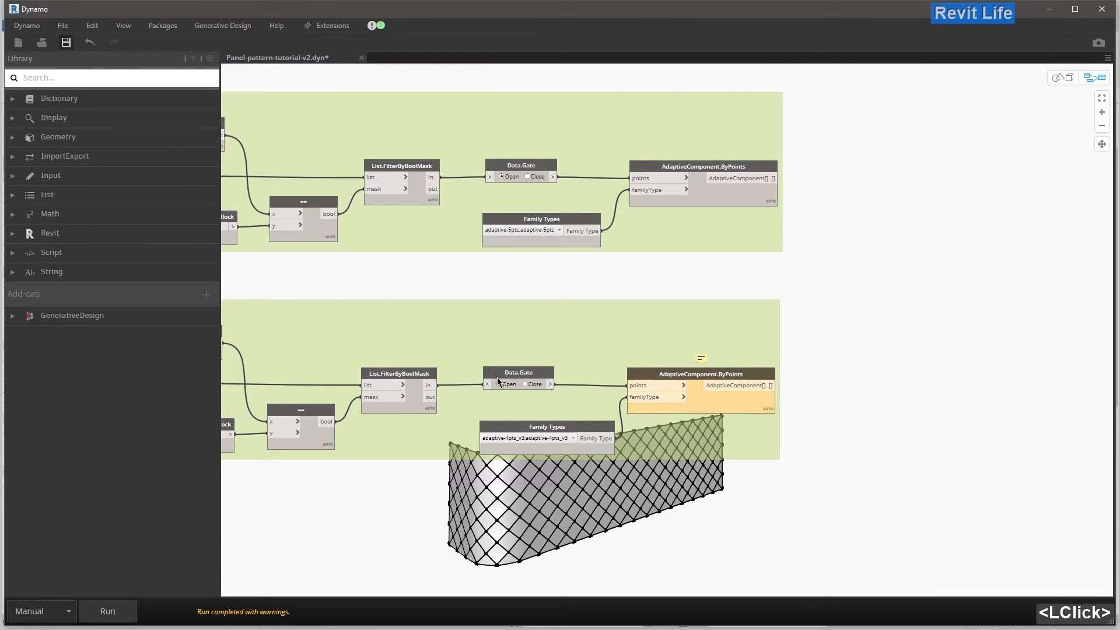
click(117, 604)
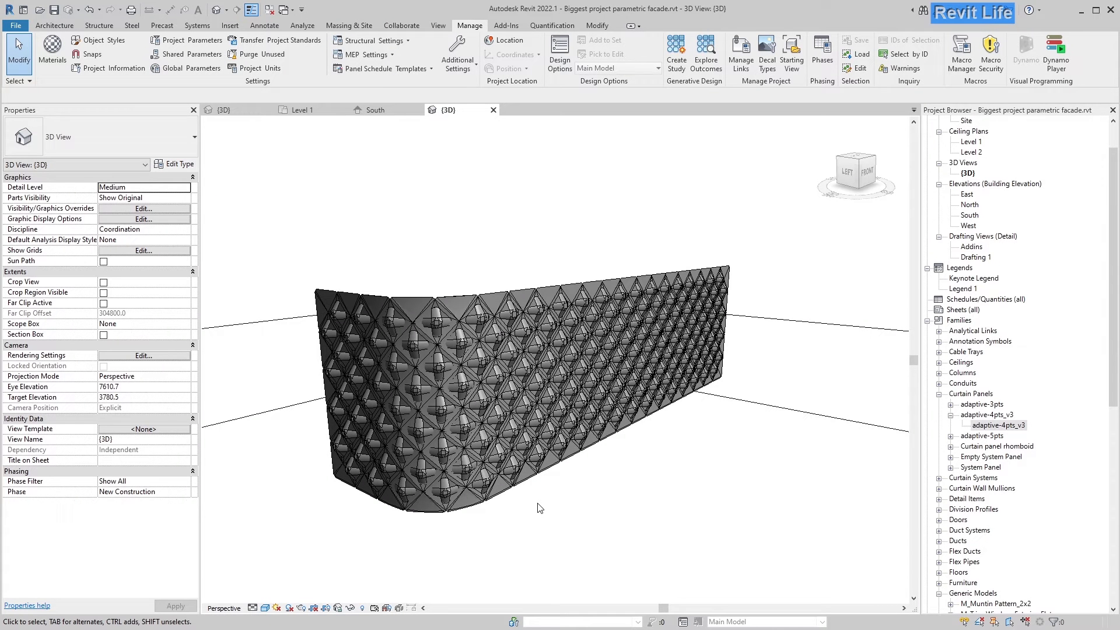
- Inspect both sides of the curved panel facade and temporarily hide the mass behind the adaptive panels
click(489, 284)
middle_drag(446, 297, 451, 297)
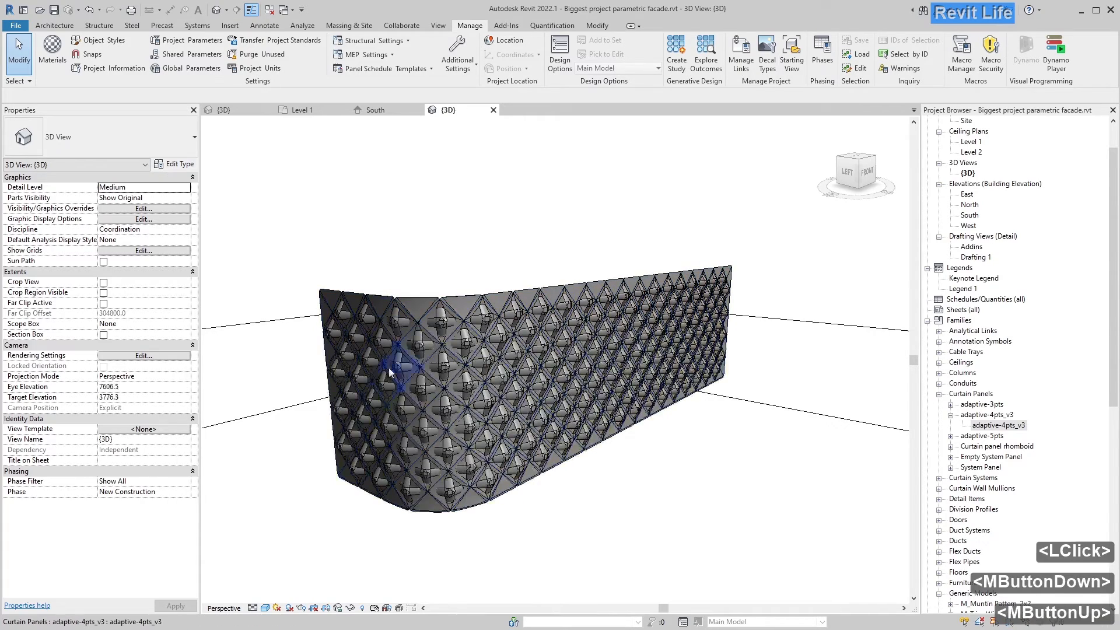
scroll(344, 382, up, 7)
shift+middle_drag(345, 380, 598, 382)
scroll(584, 355, down, 8)
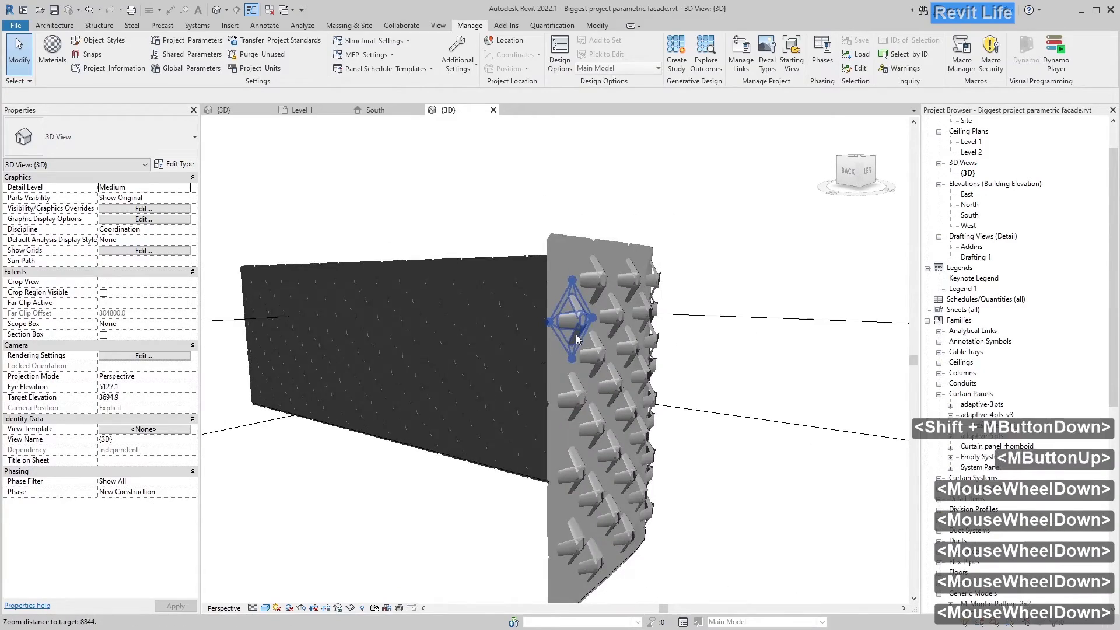
scroll(601, 403, up, 8)
shift+middle_drag(607, 454, 524, 396)
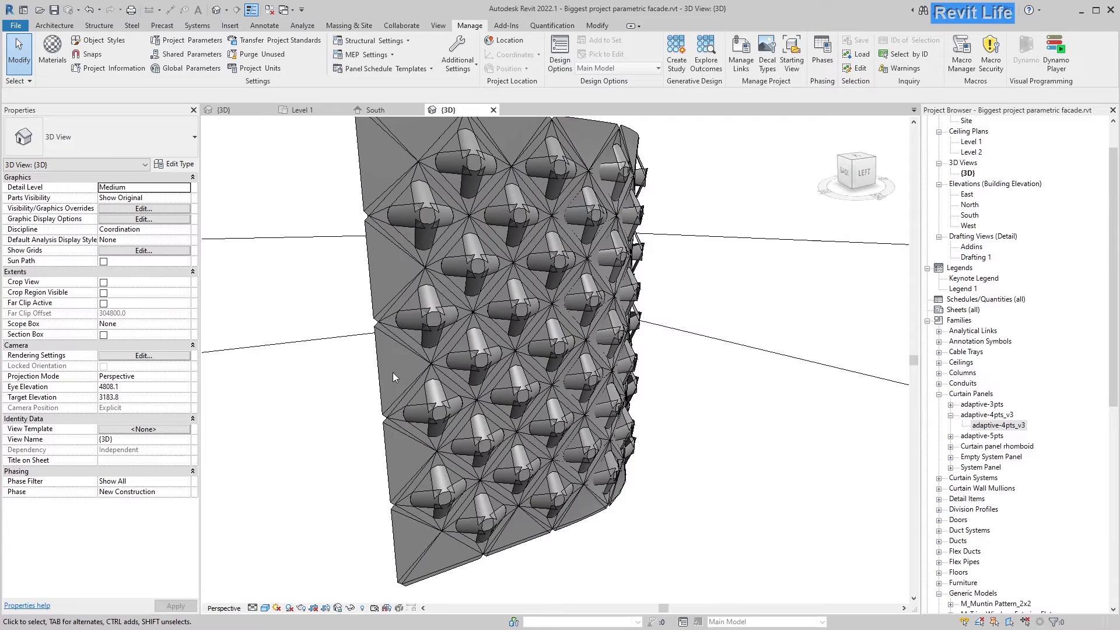
click(376, 370)
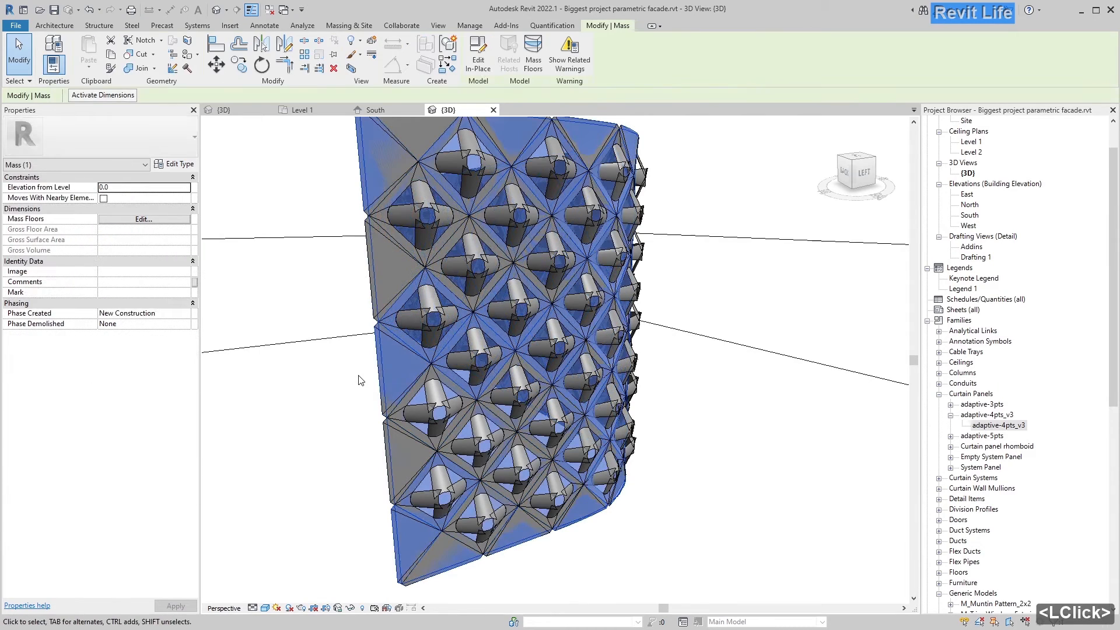
key(h)
key(h)
click(357, 394)
- Set the Depth type parameter of the adaptive-4pts_v3 curtain panels to 100
shift+middle_drag(357, 394, 589, 375)
click(588, 382)
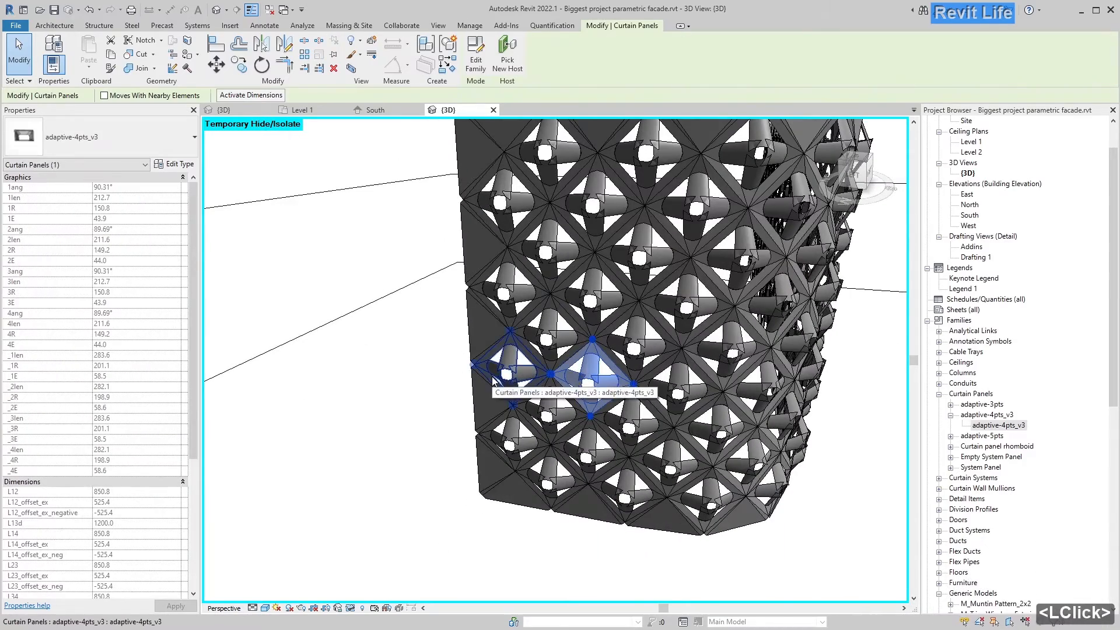
scroll(649, 376, down, 4)
scroll(649, 376, up, 8)
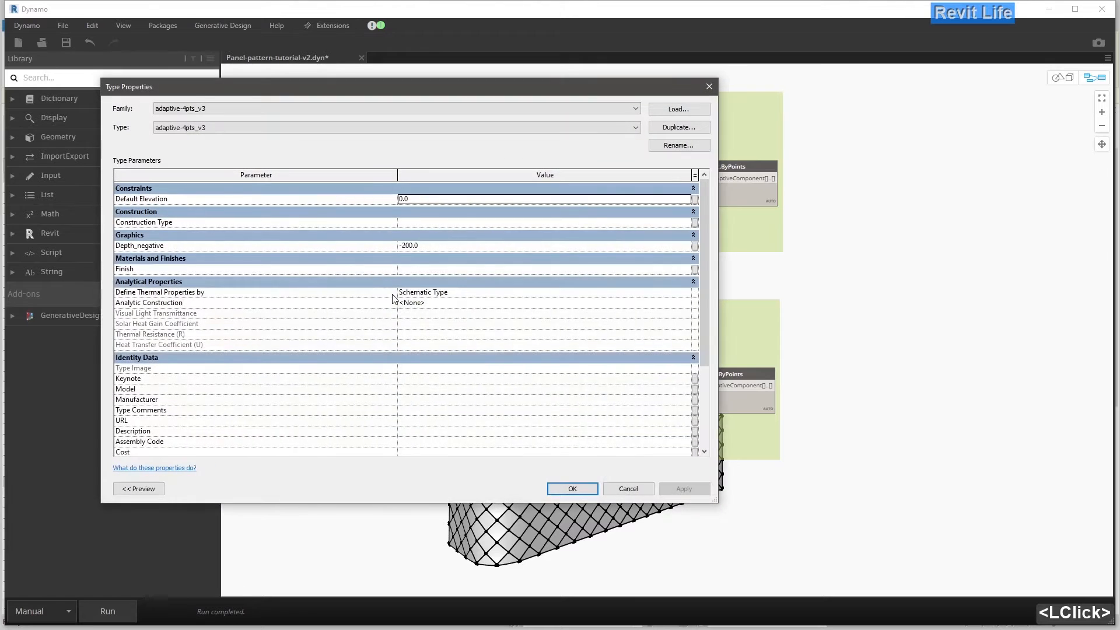
click(424, 248)
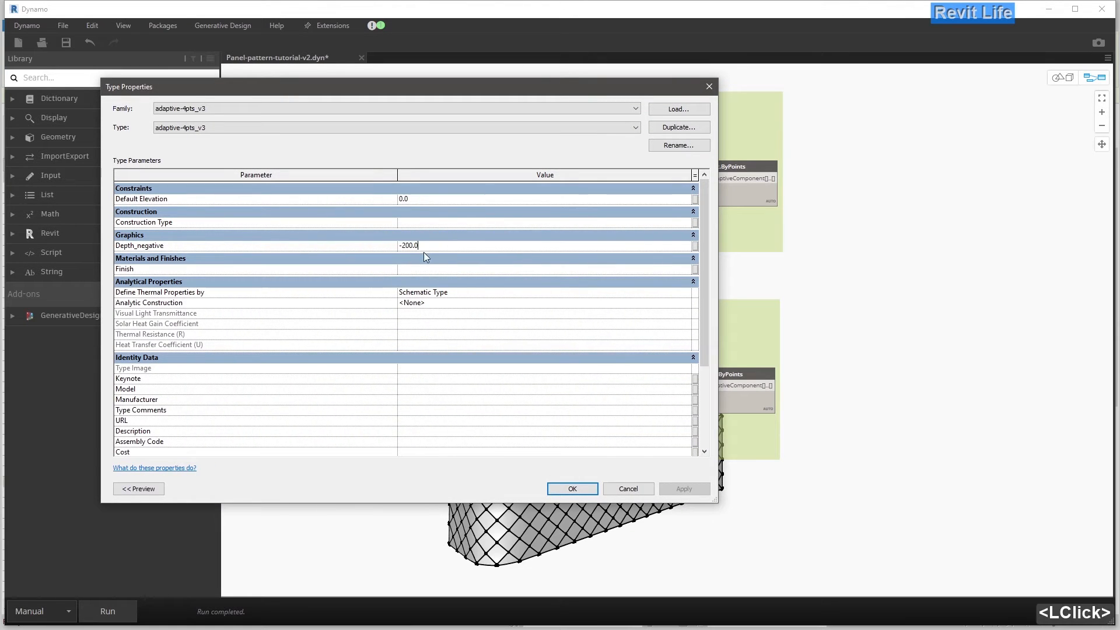
scroll(391, 281, down, 5)
scroll(384, 344, down, 5)
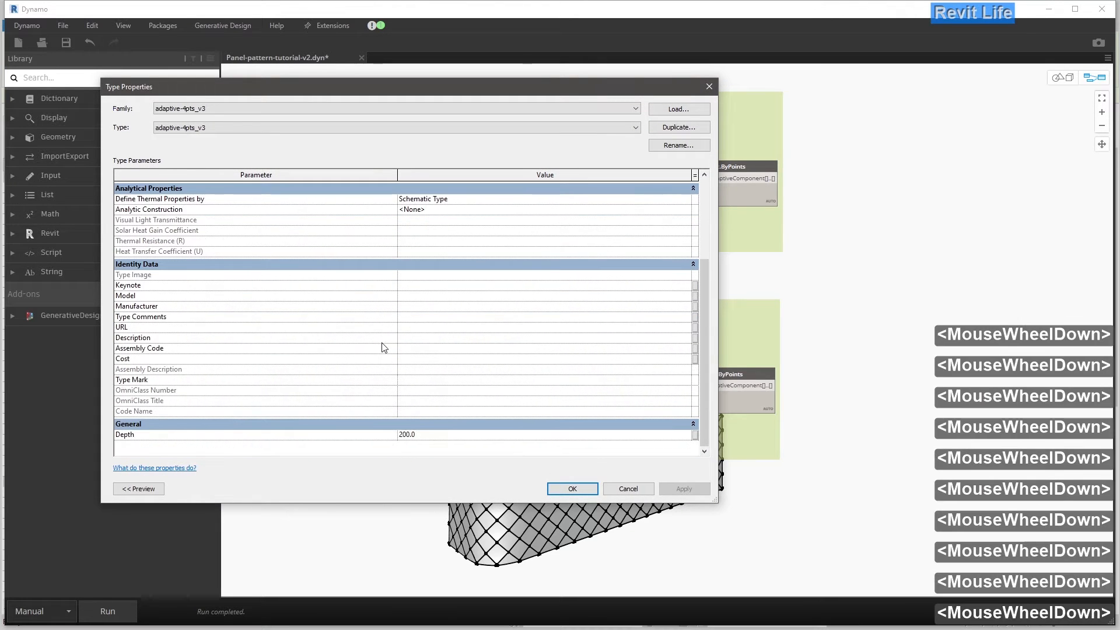
click(426, 437)
text(100)
click(584, 487)
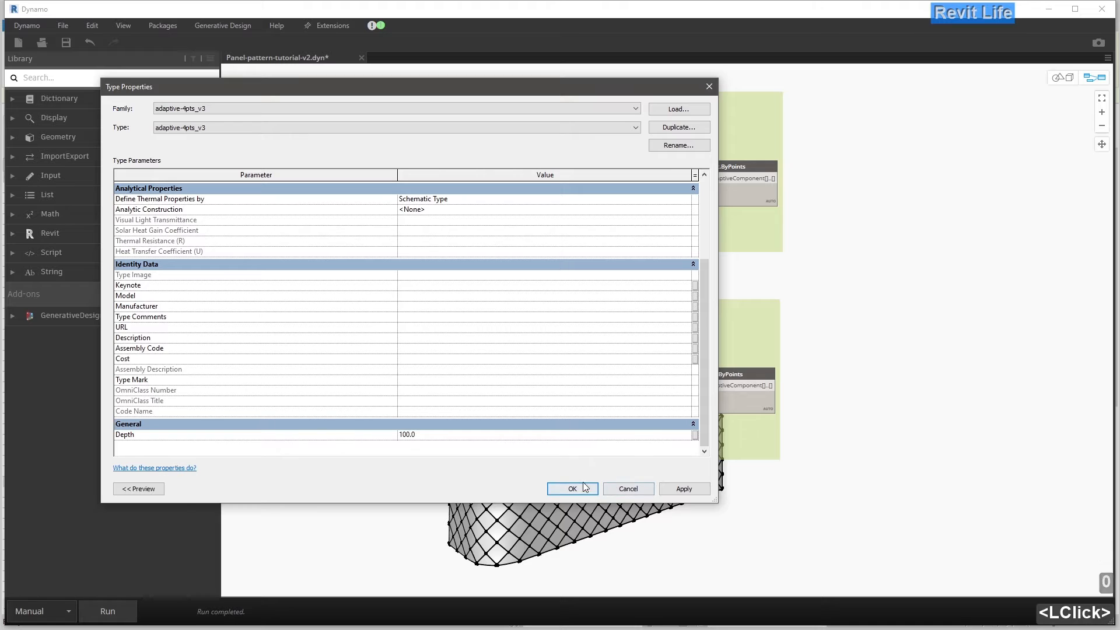
click(573, 484)
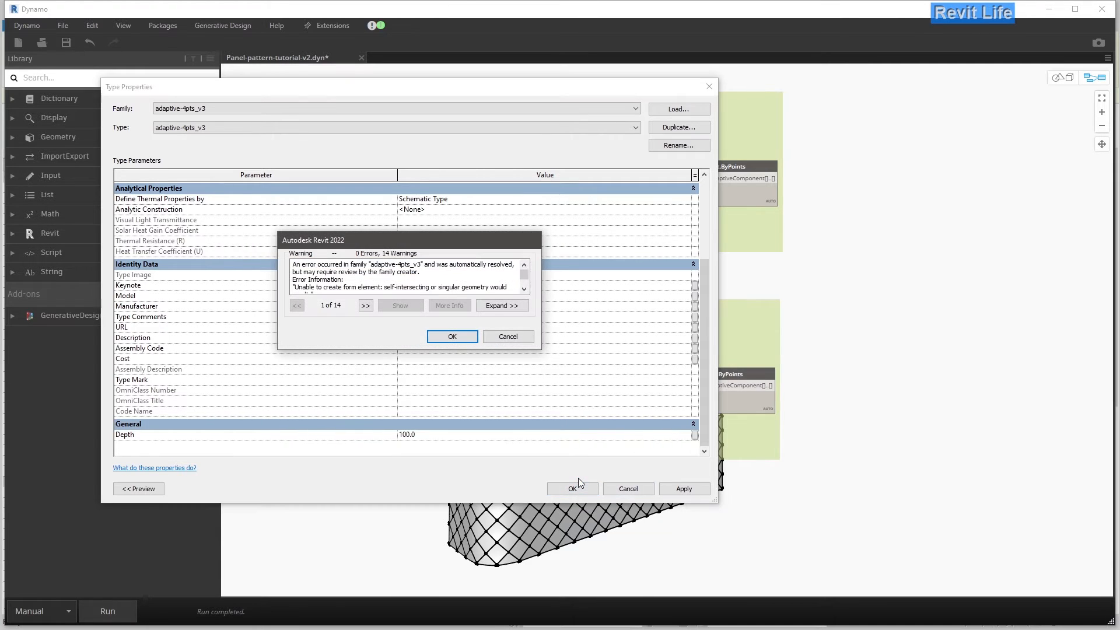
click(439, 338)
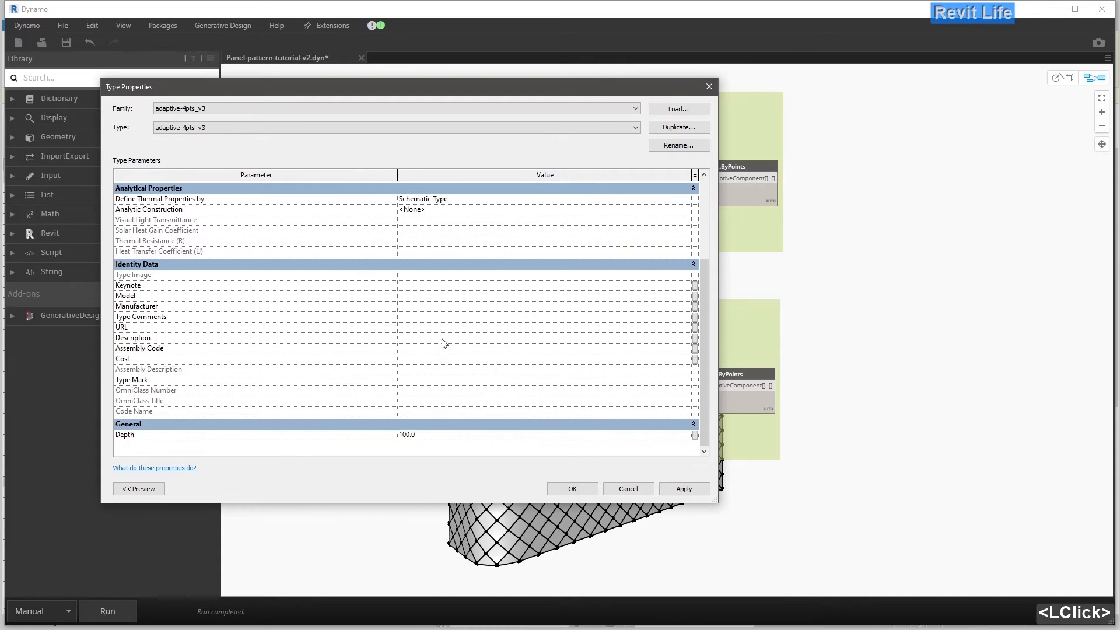
click(565, 487)
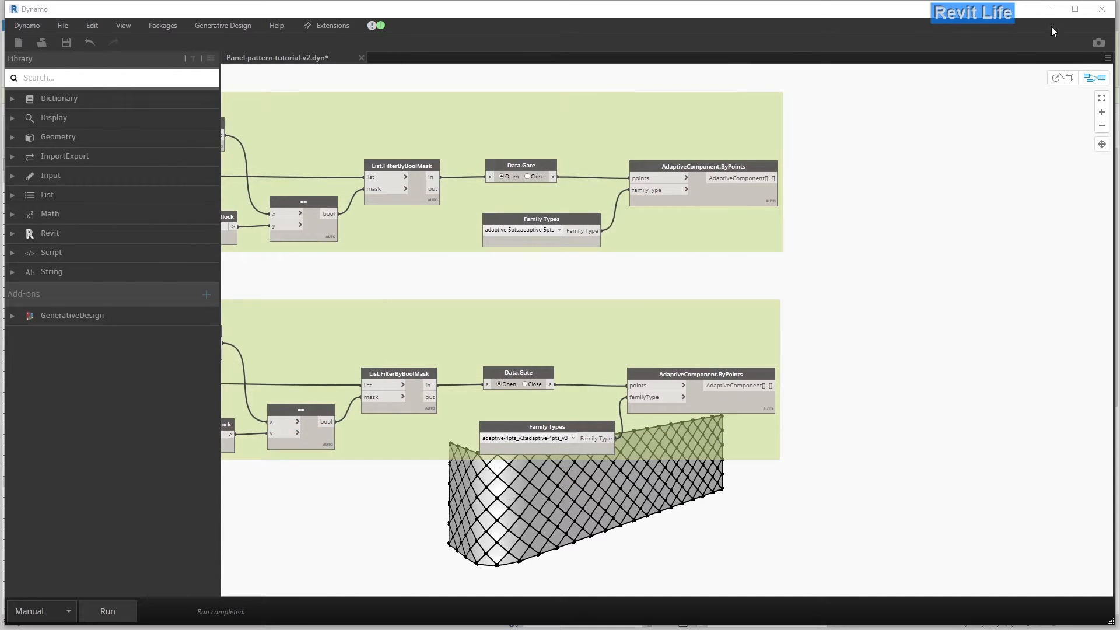
- Switch to Revit, set Offset_back of the single selected adaptive-4pts_v3 panel to 200, and review the modified panel
click(1048, 9)
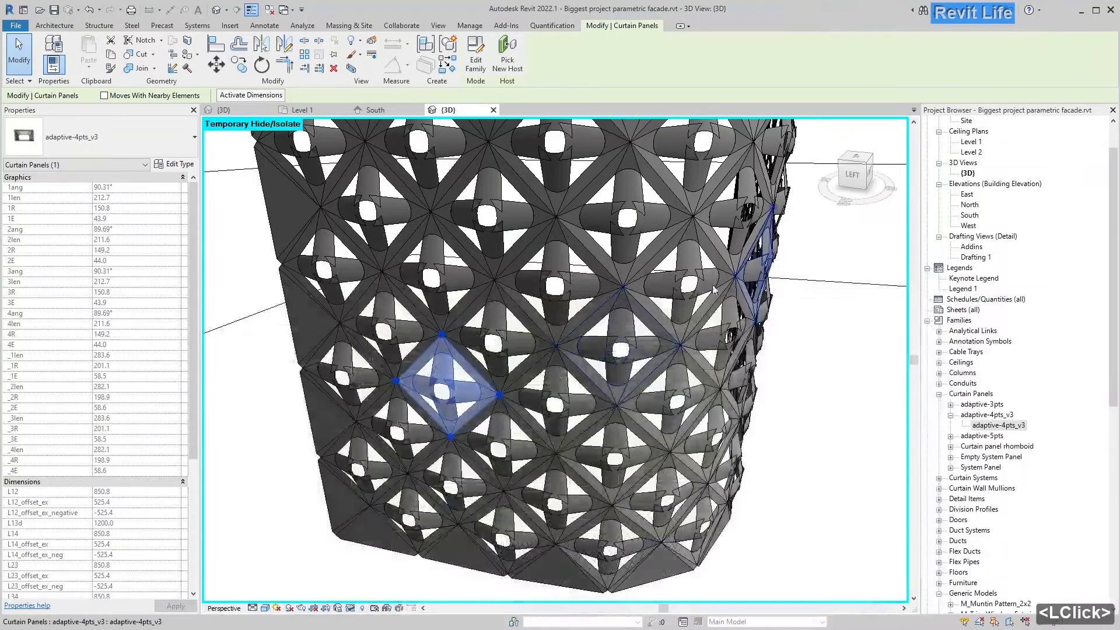
click(278, 372)
click(426, 389)
drag(198, 445, 129, 558)
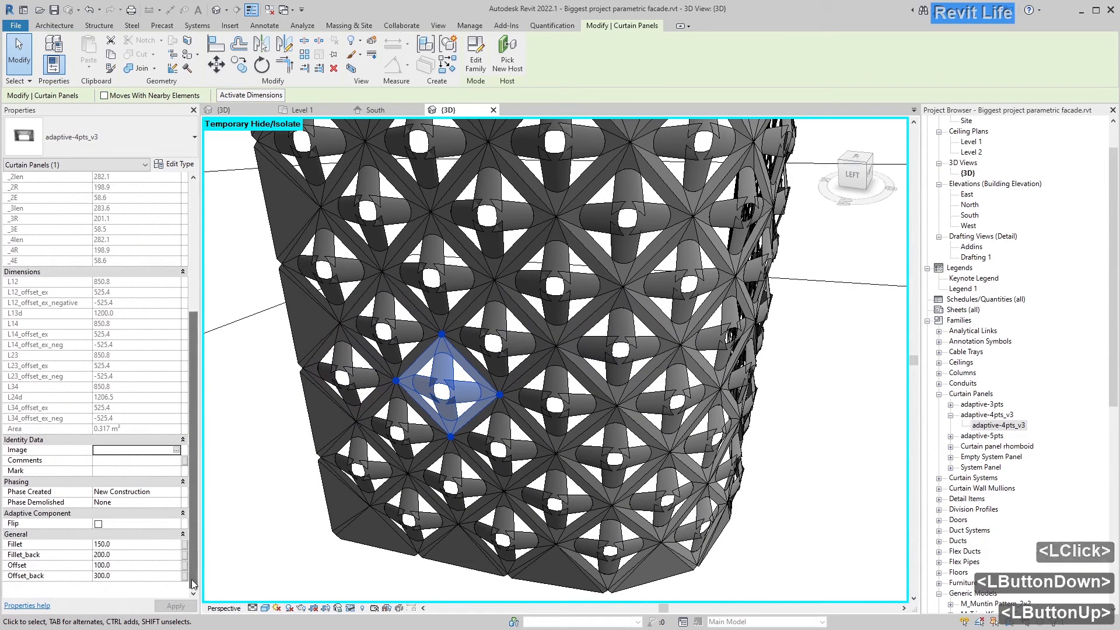
click(128, 554)
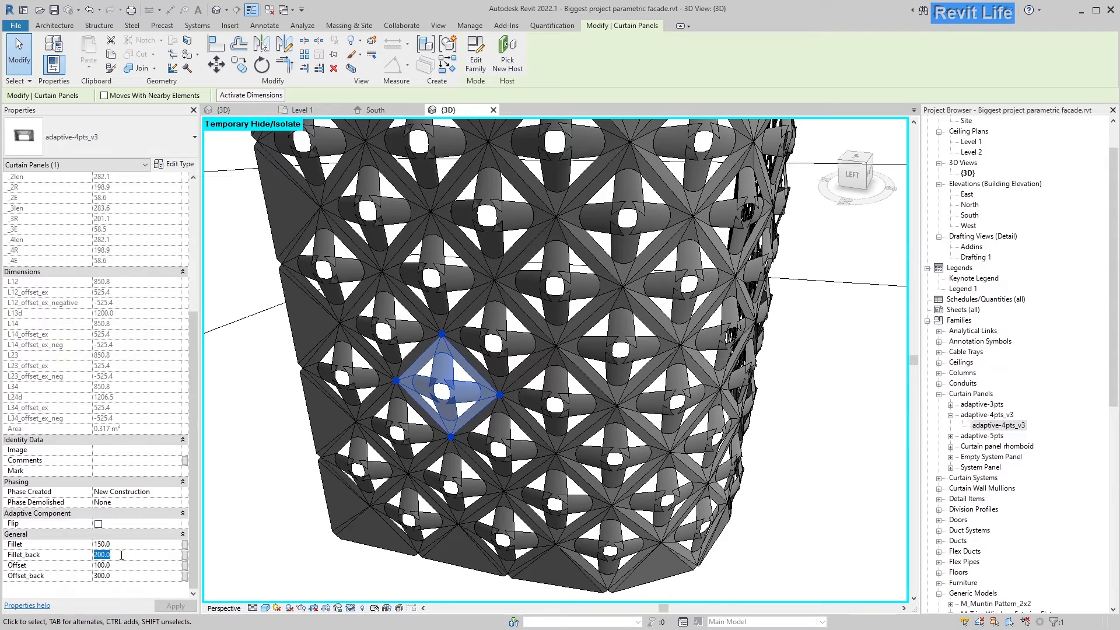
click(120, 576)
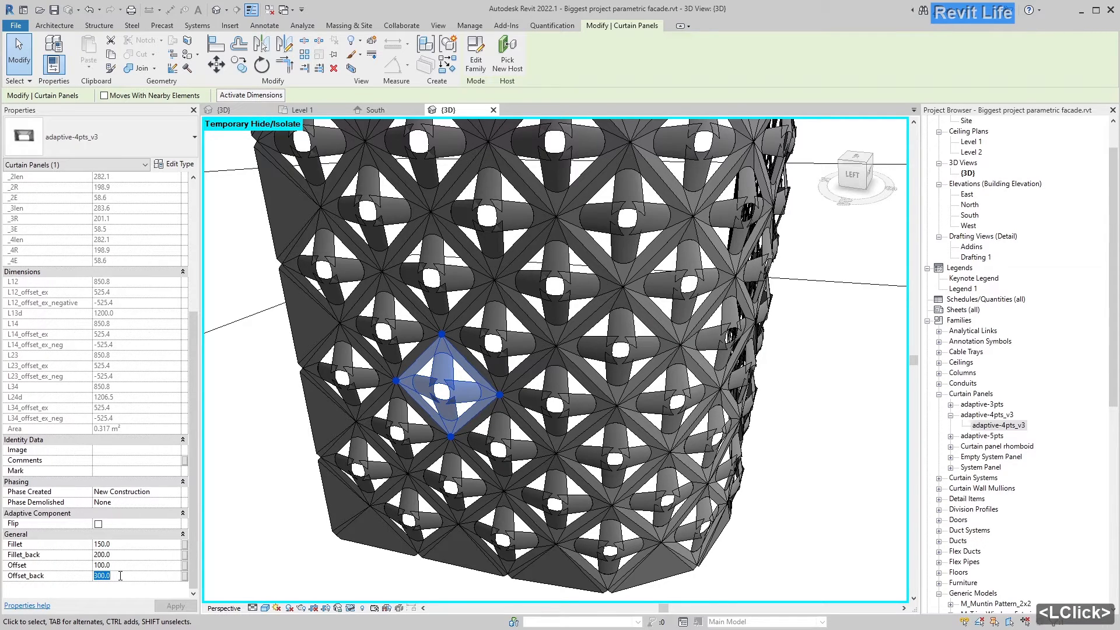
text(200)
click(175, 606)
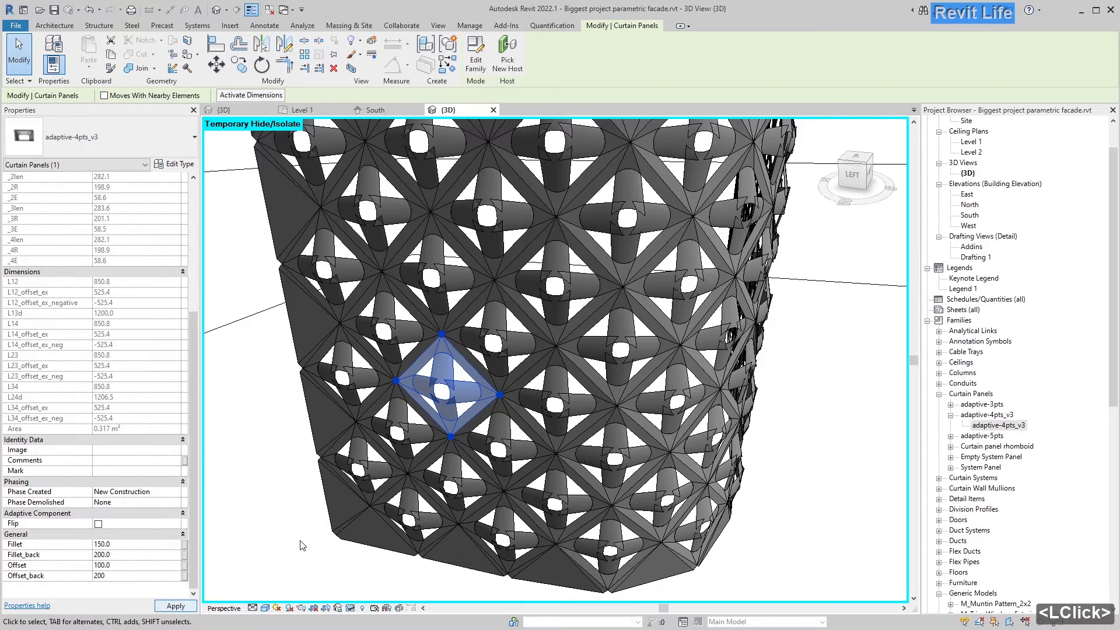
click(315, 454)
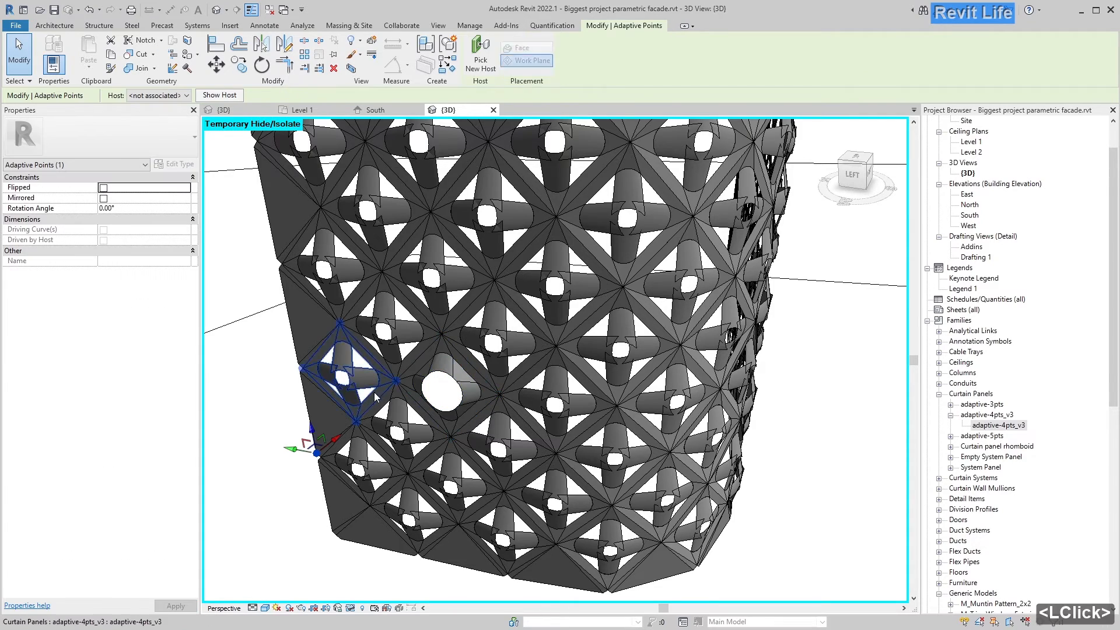
shift+middle_drag(315, 455, 488, 388)
click(489, 388)
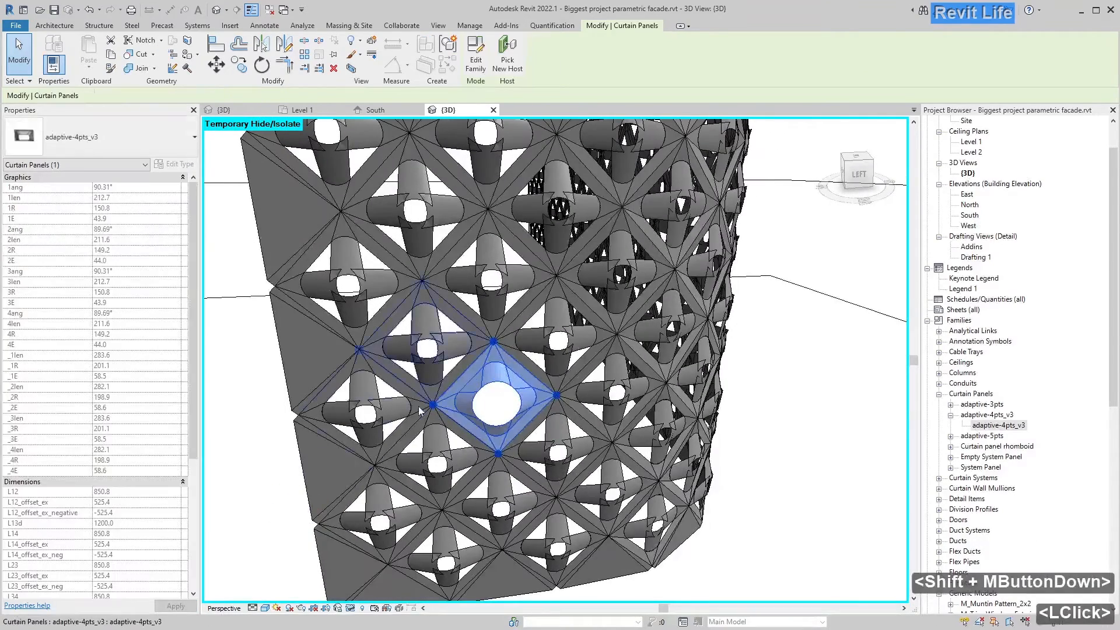
click(193, 591)
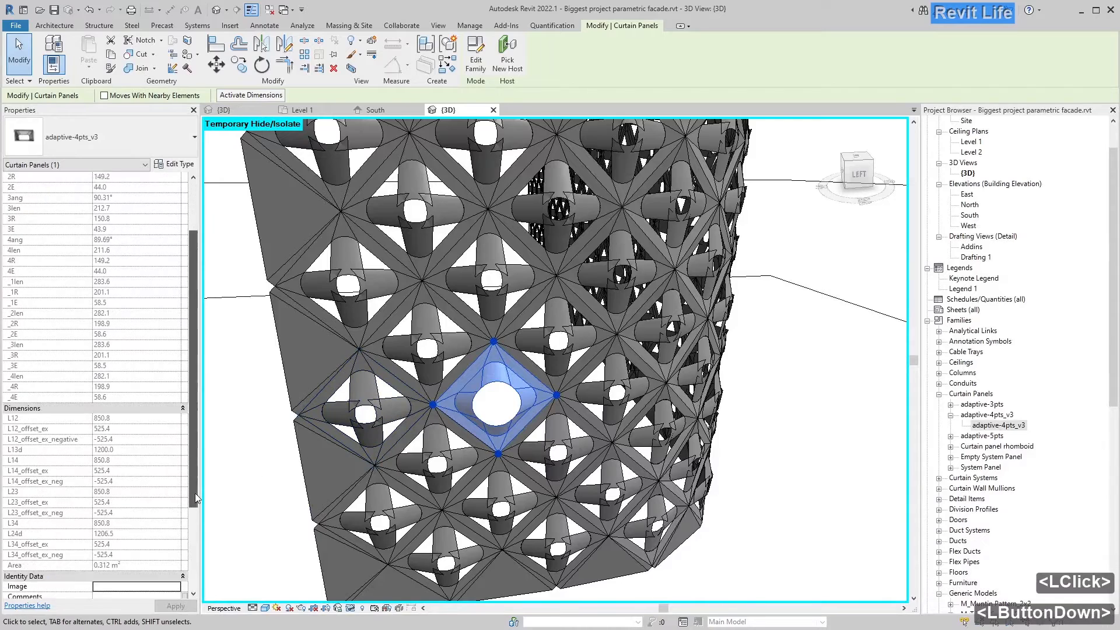
click(216, 553)
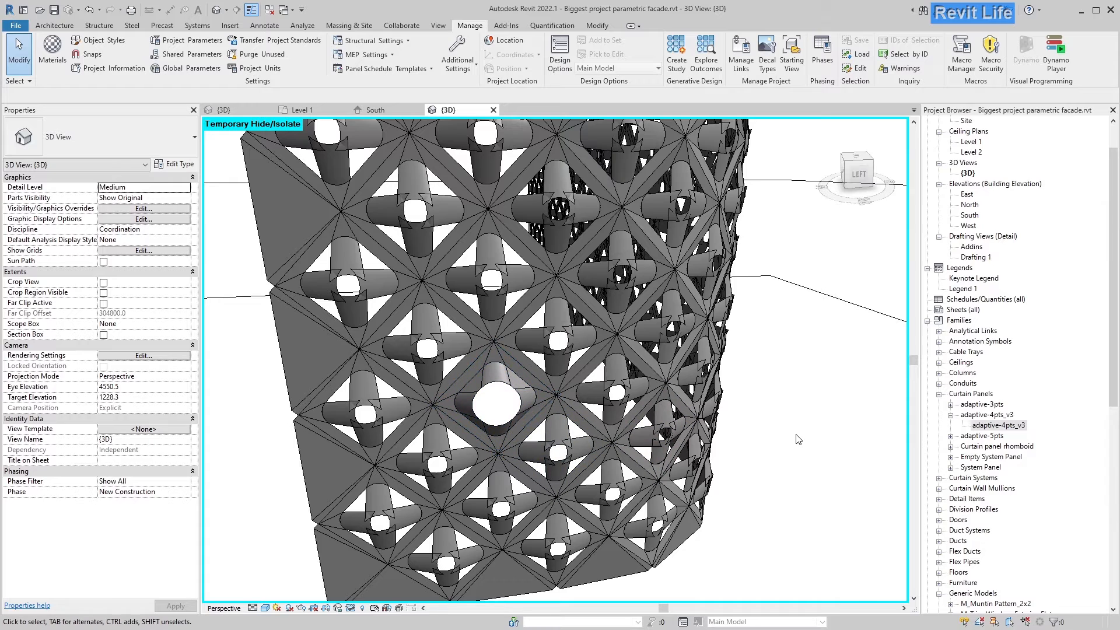
- Switch to Dynamo and add a List.Reverse node between List.FilterByBoolMask and its following Data.Gate in the "4 points" group
click(792, 394)
click(534, 307)
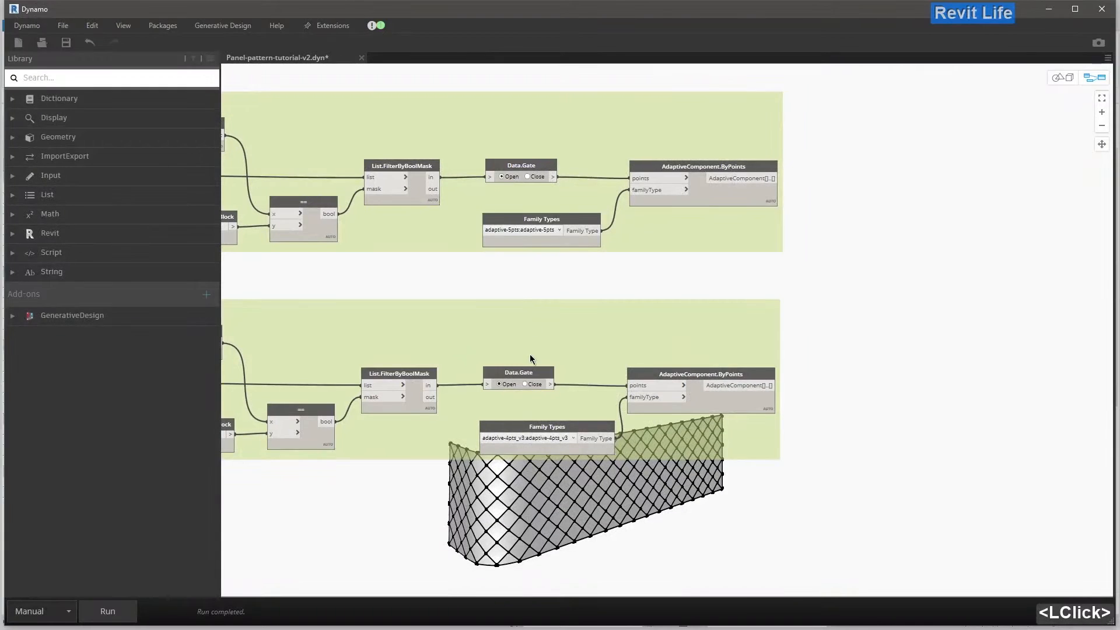
middle_drag(818, 289, 779, 285)
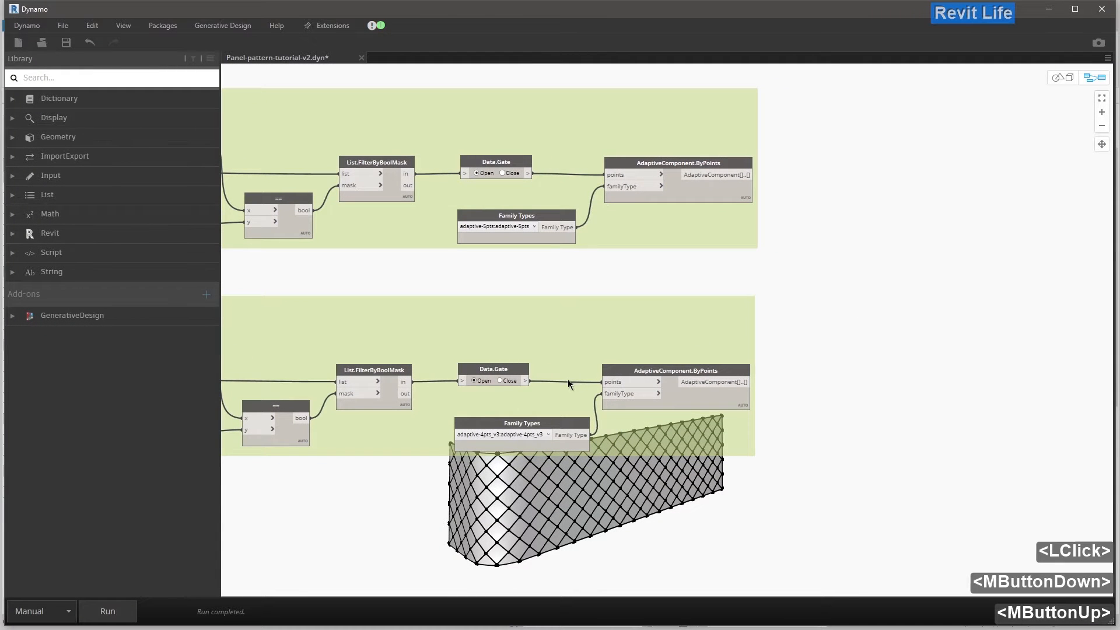
drag(513, 371, 570, 371)
right_click(555, 269)
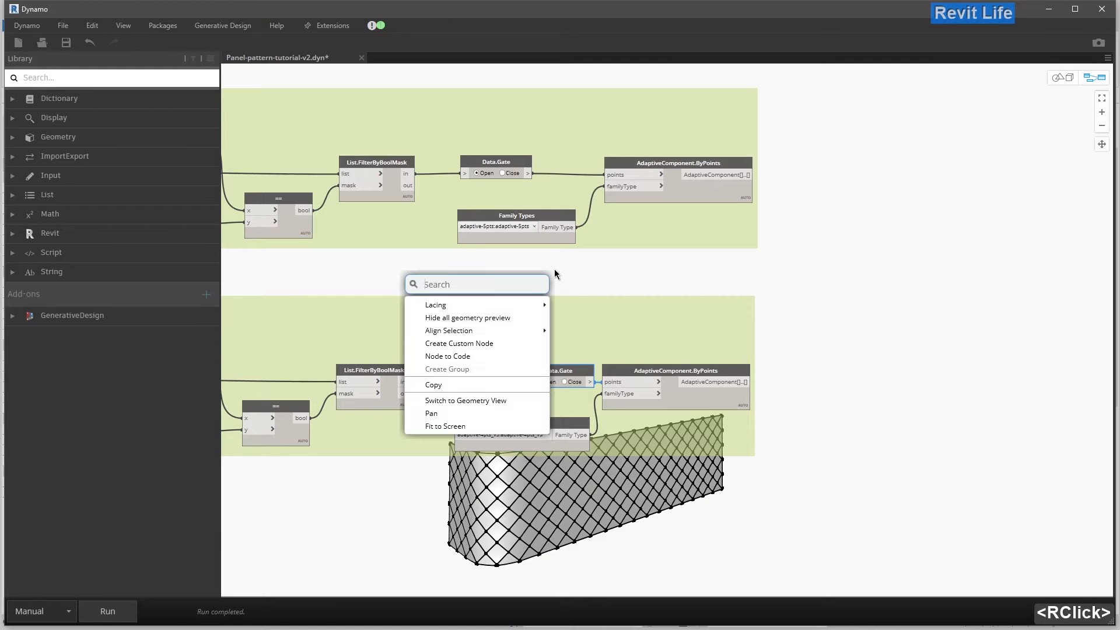
text(list.rev)
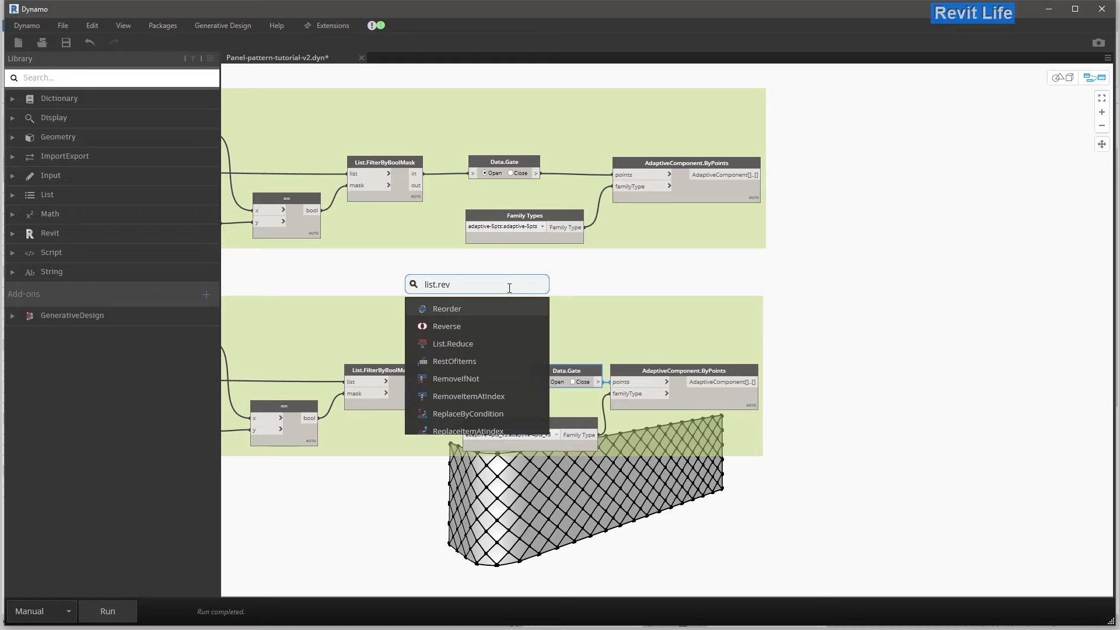
text(er)
click(469, 309)
drag(470, 317, 469, 342)
- Wire List.Reverse between the List.FilterByBoolMask in output and the Data.Gate in the "4 points" group, and set that gate to Close
click(421, 382)
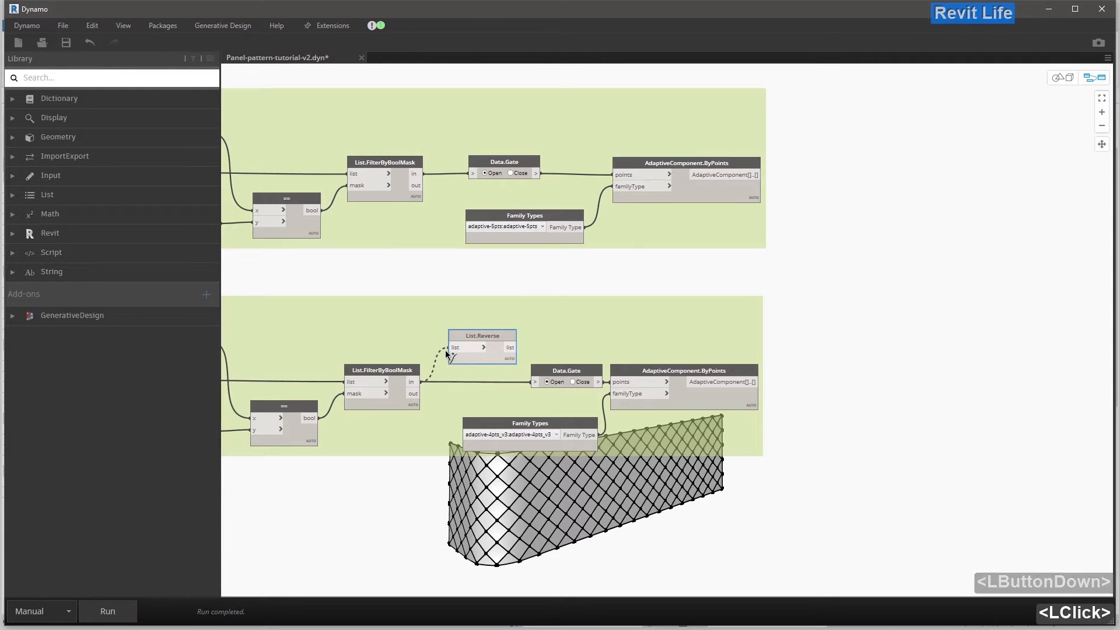
click(448, 349)
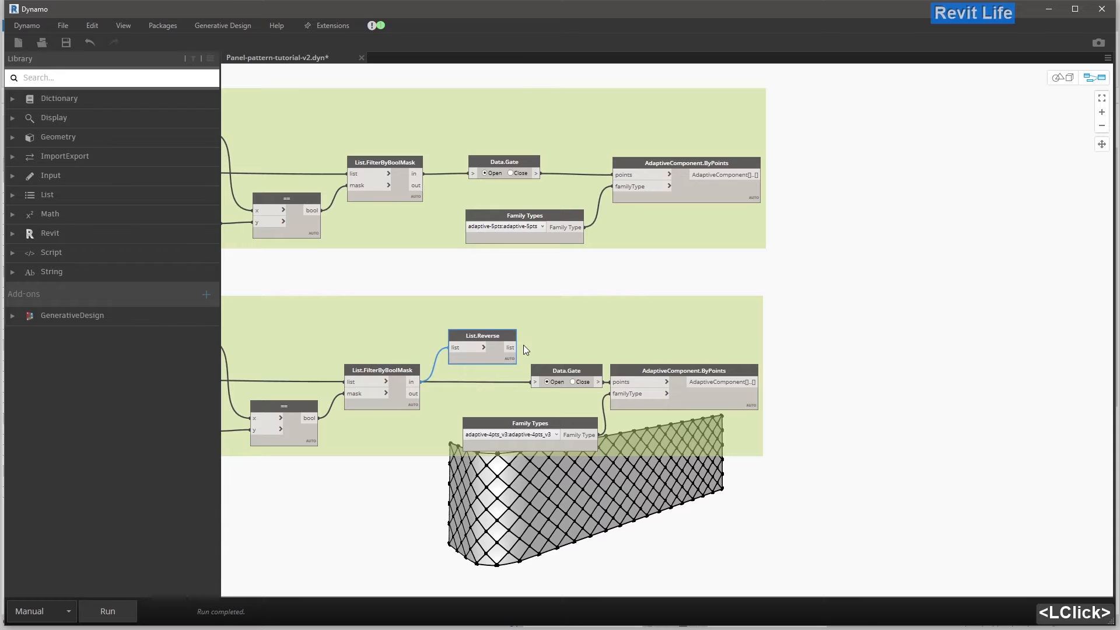
click(528, 378)
click(571, 382)
drag(481, 334, 459, 363)
scroll(460, 363, up, 3)
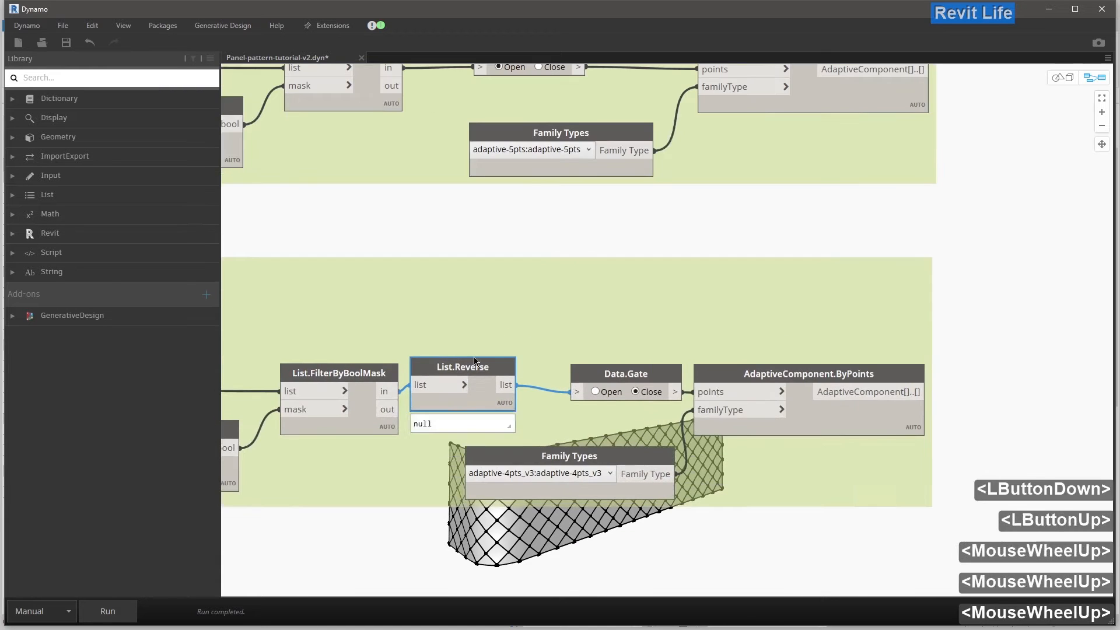
- Add a Watch node above the "4 points" nodes and connect it to the in output of List.FilterByBoolMask
middle_drag(460, 363, 414, 370)
right_click(486, 229)
text(watch)
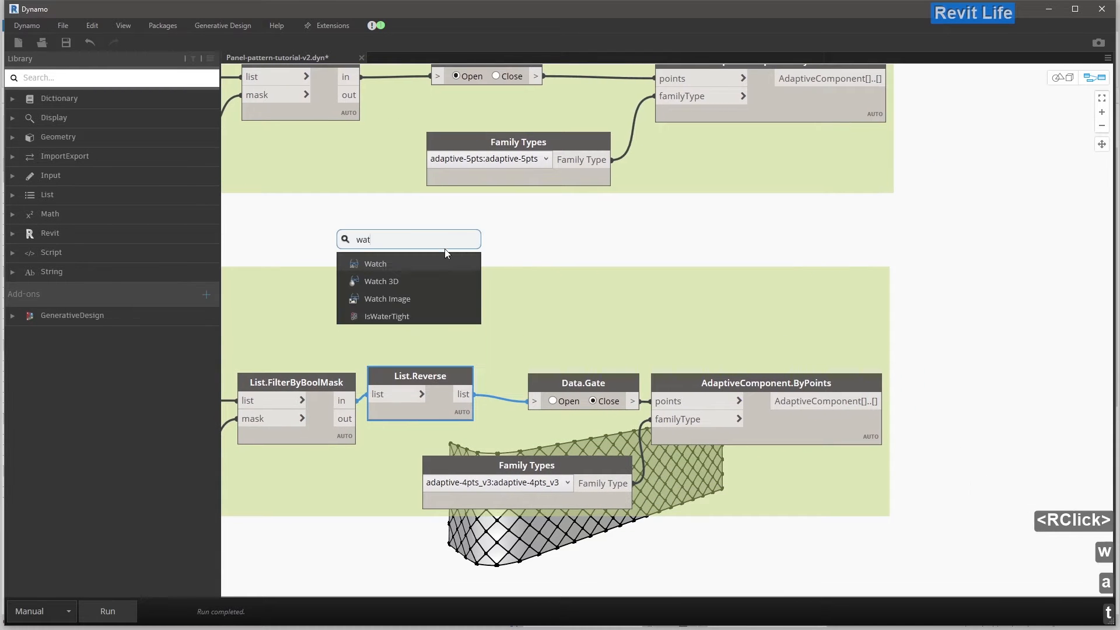
click(419, 261)
drag(486, 270, 582, 232)
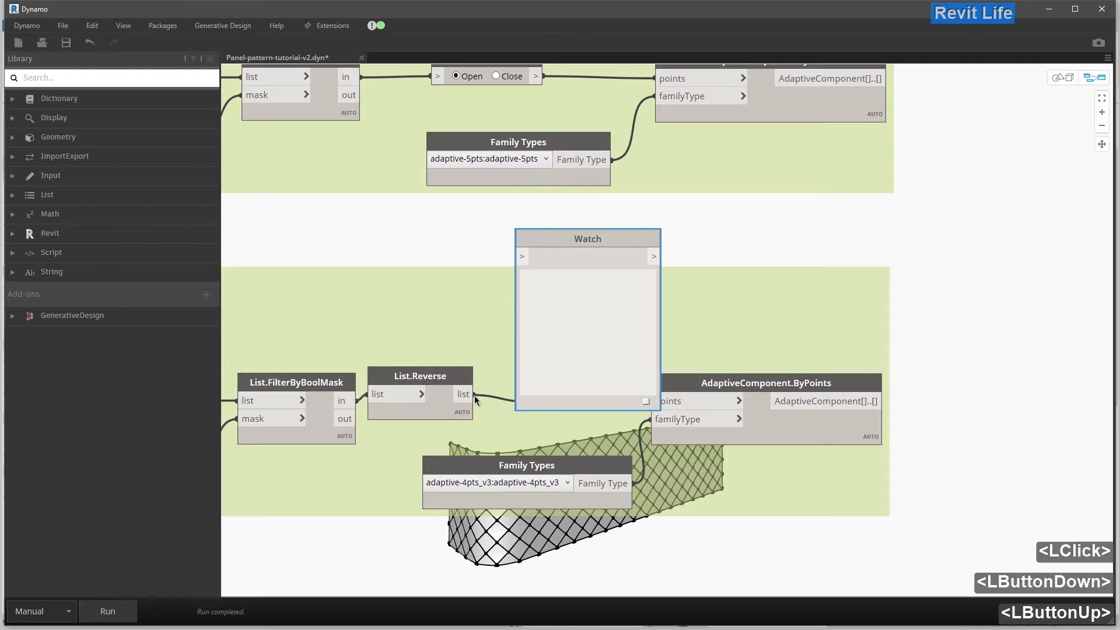
click(513, 257)
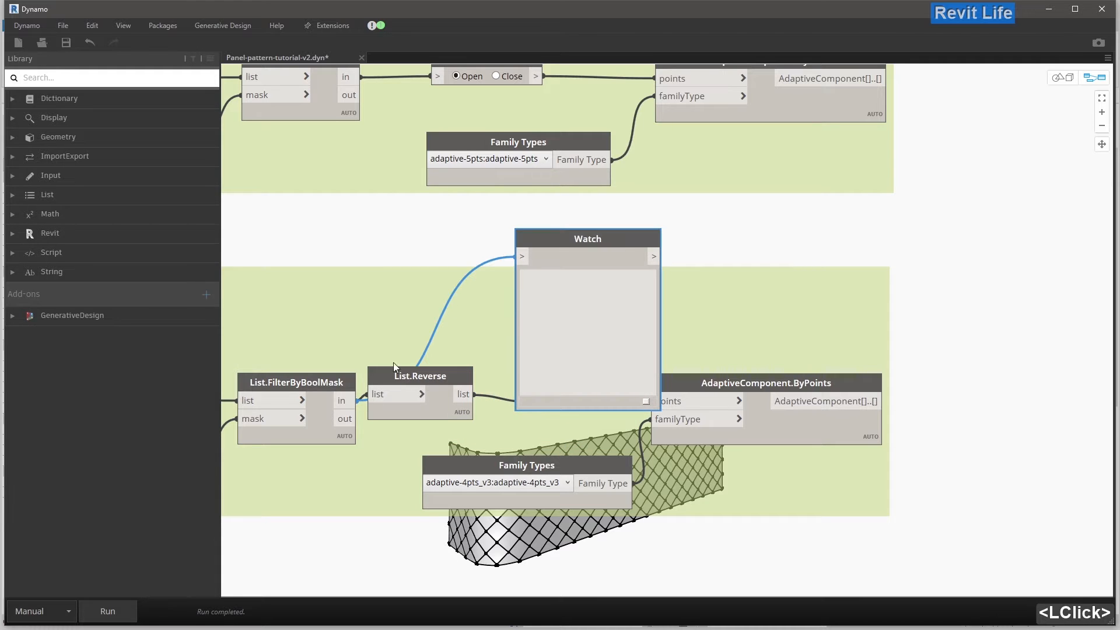
- Set both Data.Gates in the "5 points" group and the first Data.Gate in the group above it to Close
click(513, 76)
scroll(519, 223, down, 2)
middle_drag(517, 242, 780, 297)
middle_drag(495, 320, 653, 317)
scroll(606, 315, down, 3)
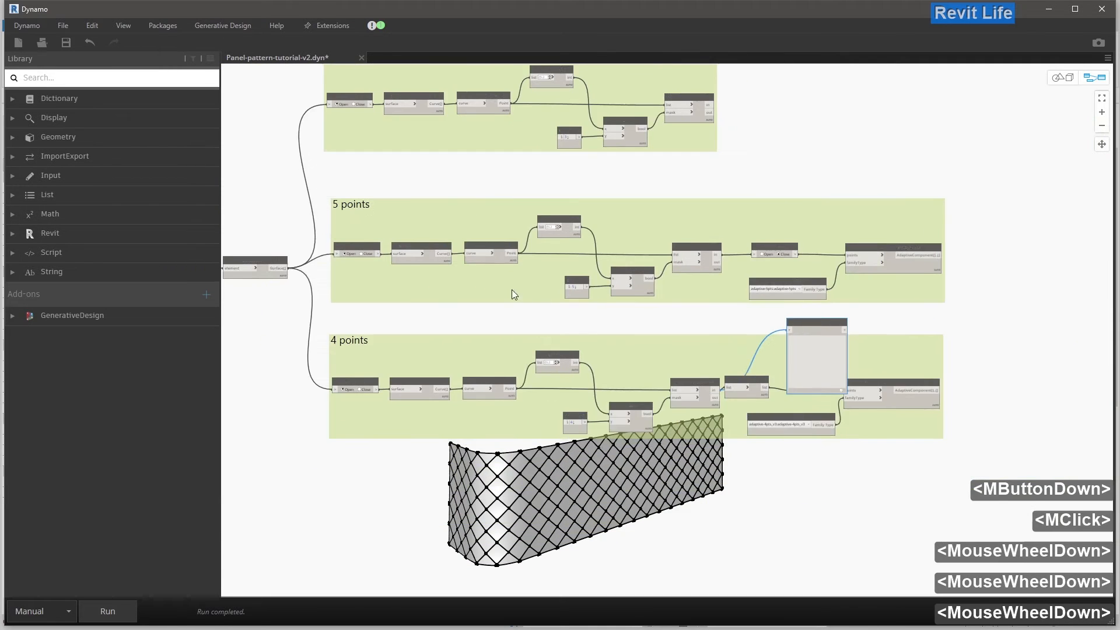
middle_drag(278, 243, 378, 241)
click(460, 251)
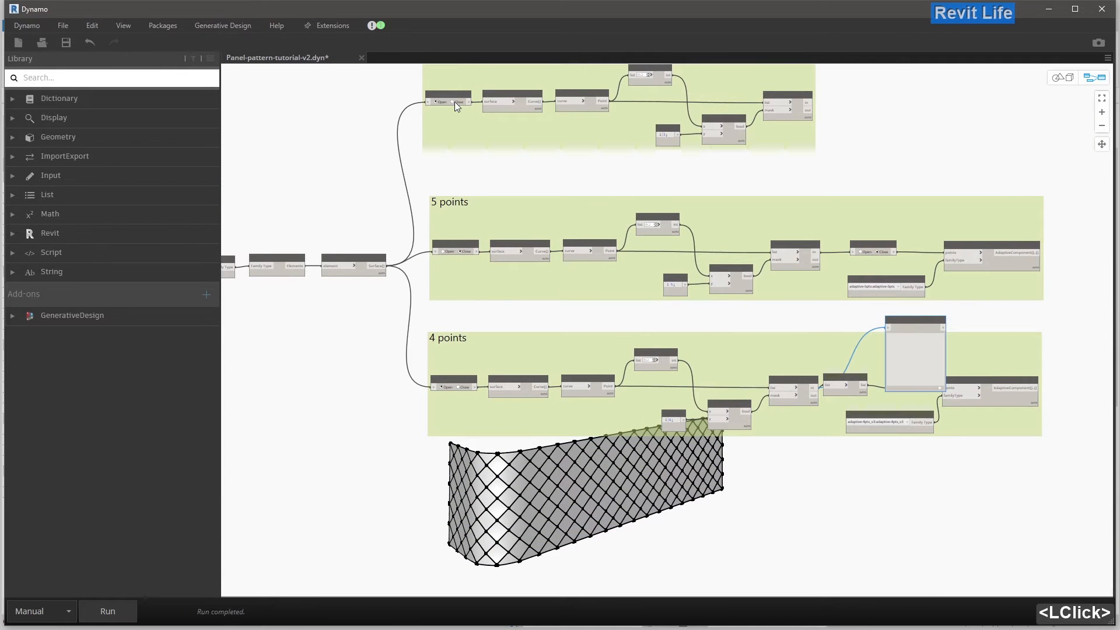
middle_drag(575, 285, 465, 275)
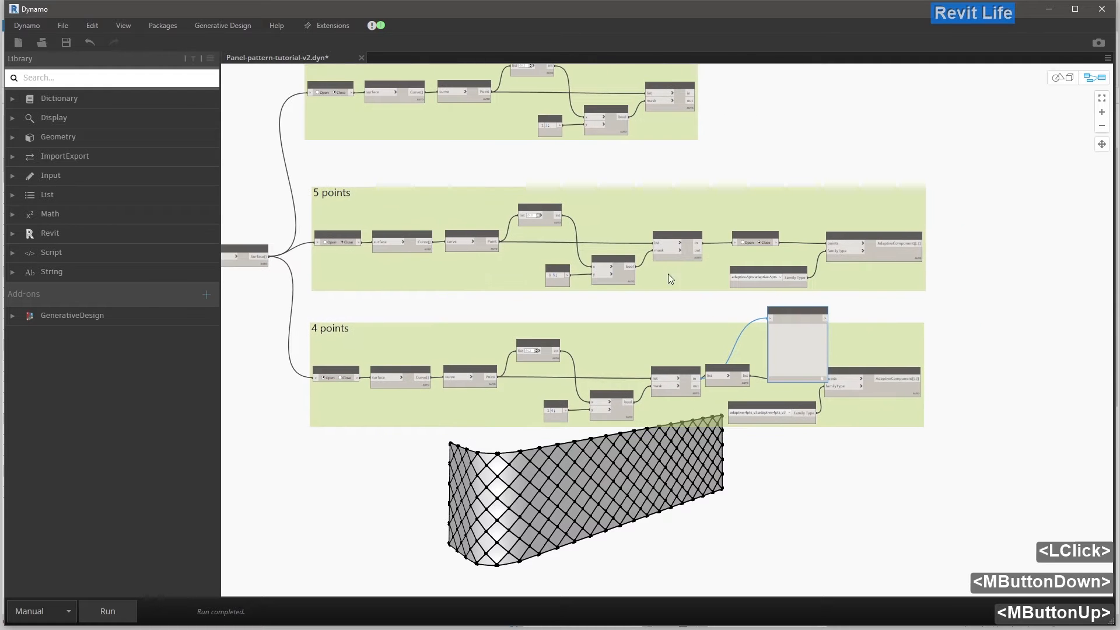
middle_drag(655, 278, 487, 272)
scroll(622, 344, up, 5)
scroll(601, 338, up, 5)
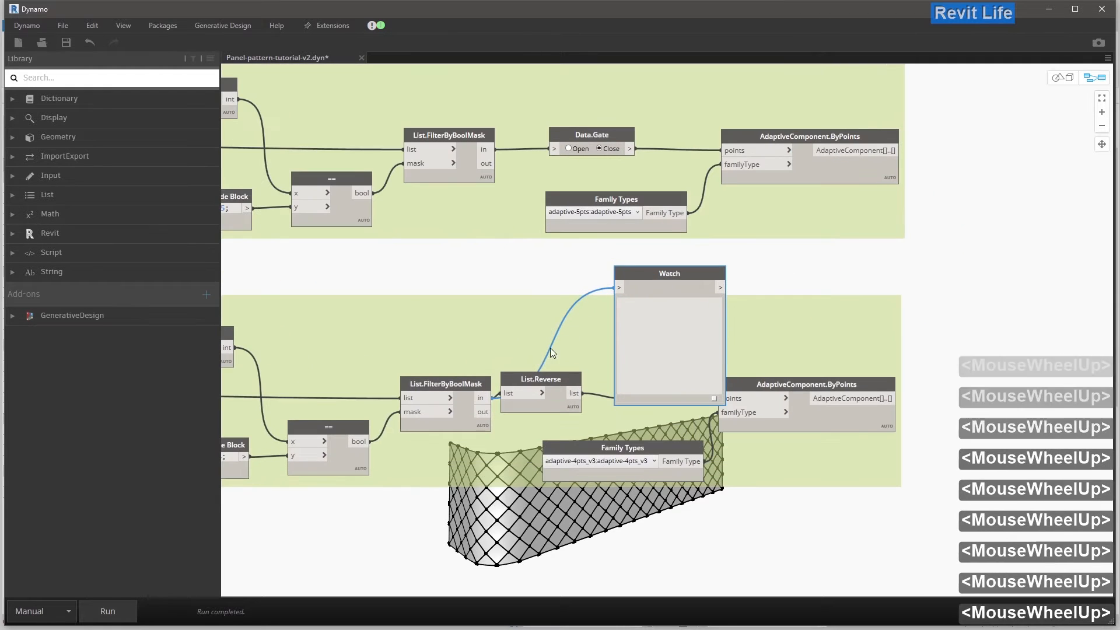
- Run the graph and move the "4 points" group's AdaptiveComponent.ByPoints, Family Types and Data.Gate nodes down, clear of the Watch node
click(133, 612)
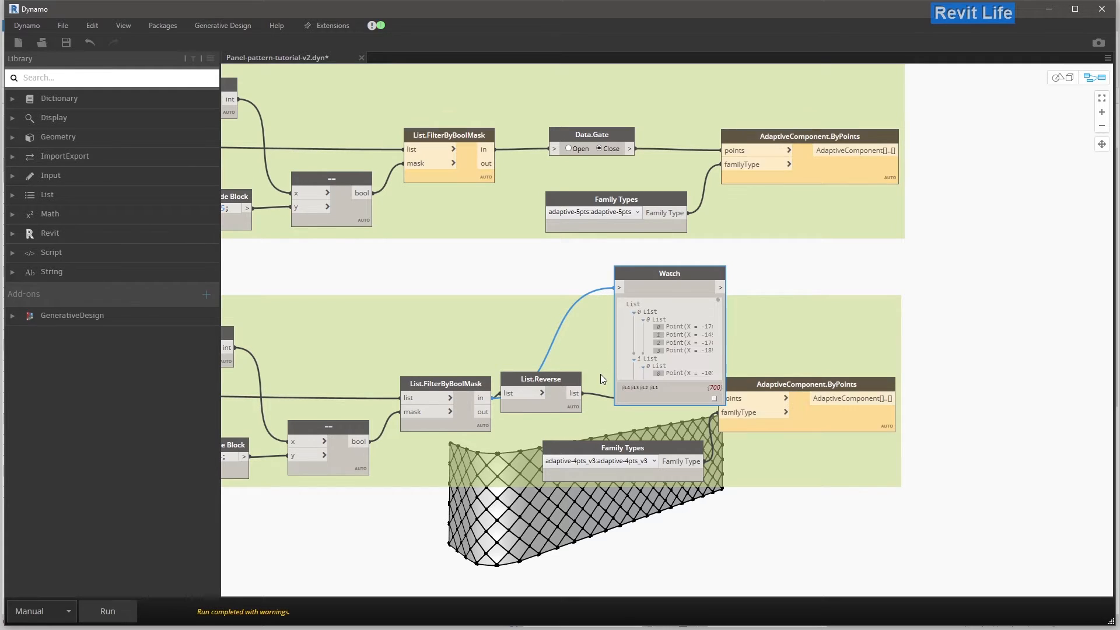
middle_drag(577, 331, 530, 328)
scroll(531, 328, up, 2)
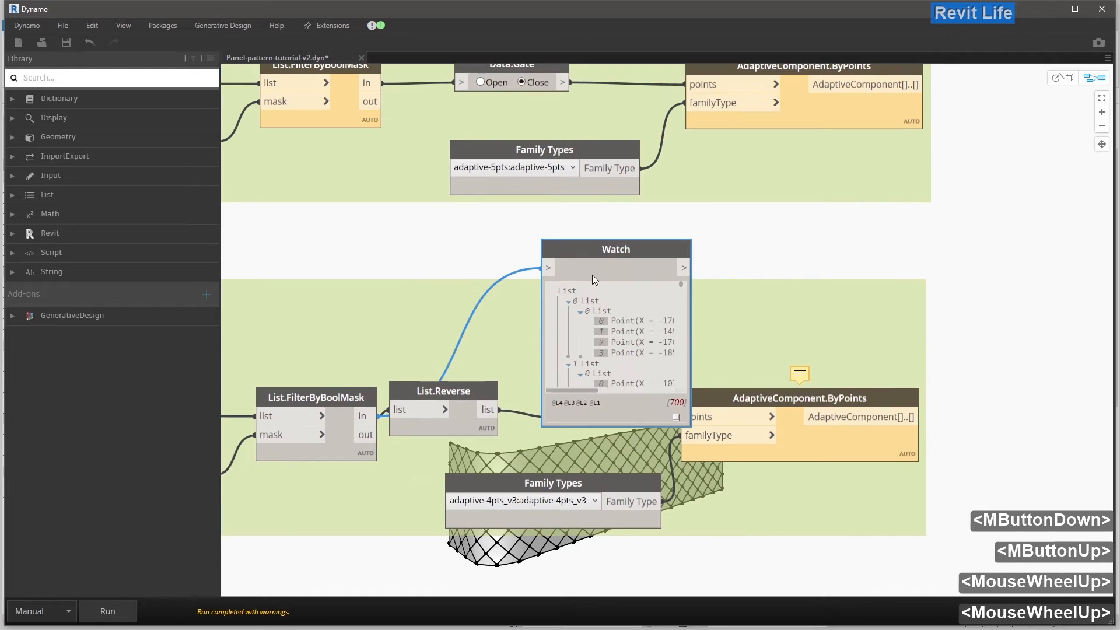
drag(594, 243, 564, 220)
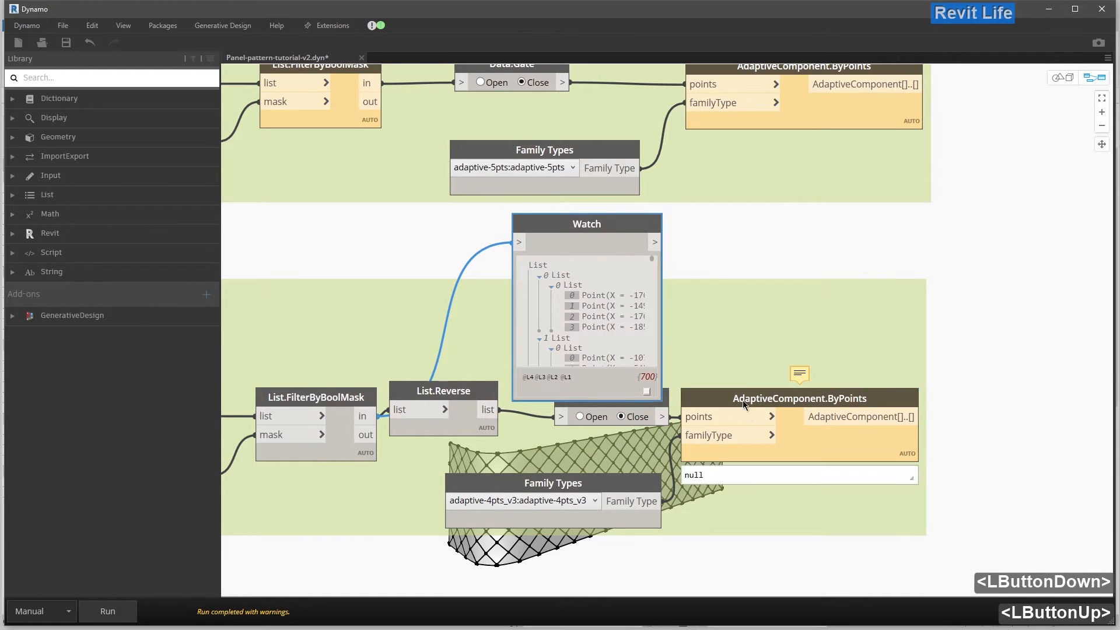
drag(750, 425, 765, 467)
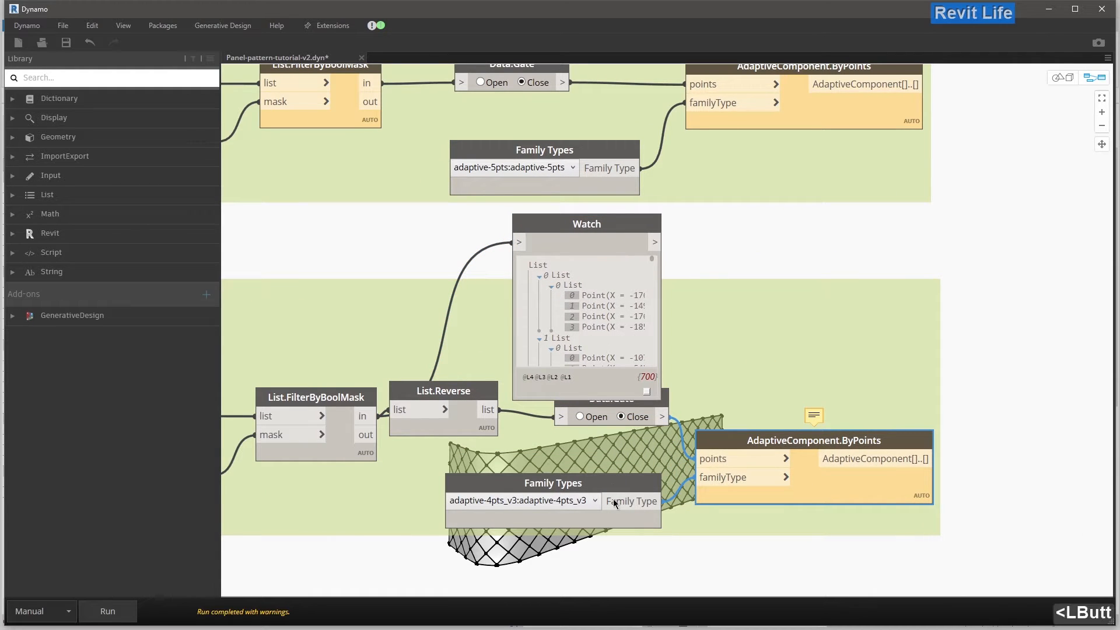
drag(614, 498, 613, 551)
click(632, 425)
drag(637, 408, 636, 480)
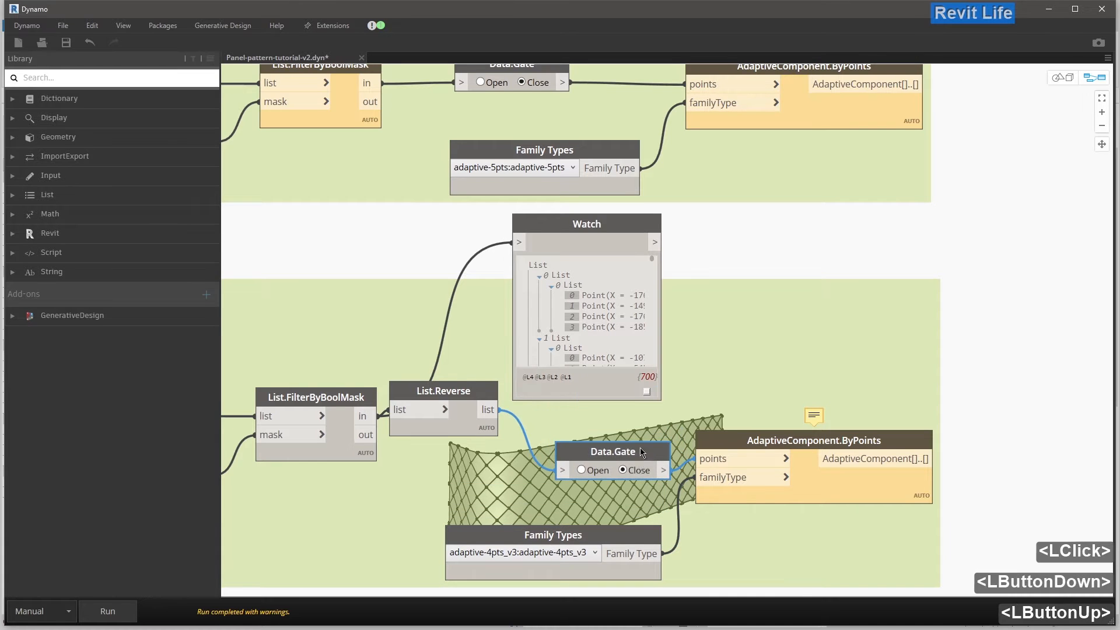
- Duplicate the Watch node beside the original, connect the copy to the List.Reverse output and run the graph
middle_drag(615, 440, 467, 447)
scroll(565, 331, down, 1)
scroll(565, 331, down, 1)
middle_drag(609, 323, 495, 331)
scroll(495, 331, up, 1)
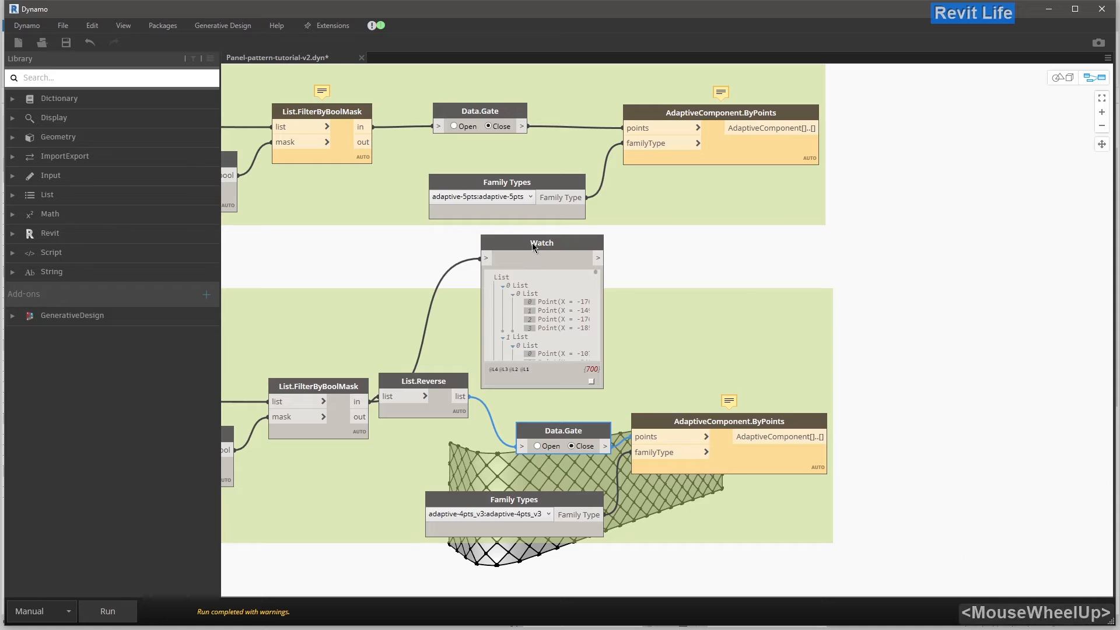
ctrl+drag(532, 243, 690, 252)
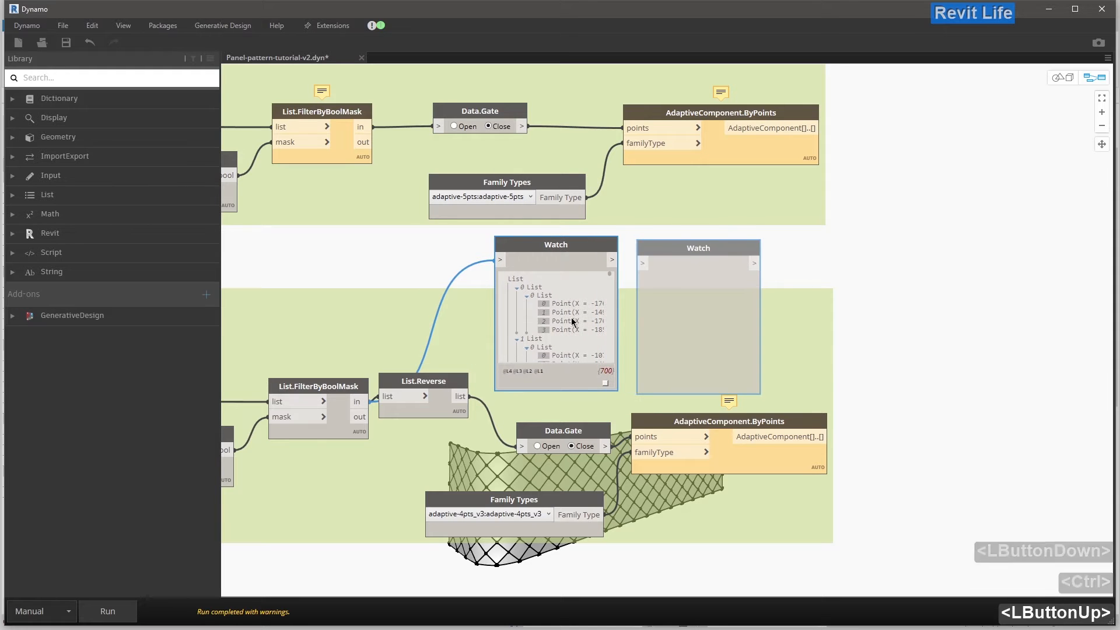
click(675, 287)
drag(587, 246, 559, 243)
click(108, 611)
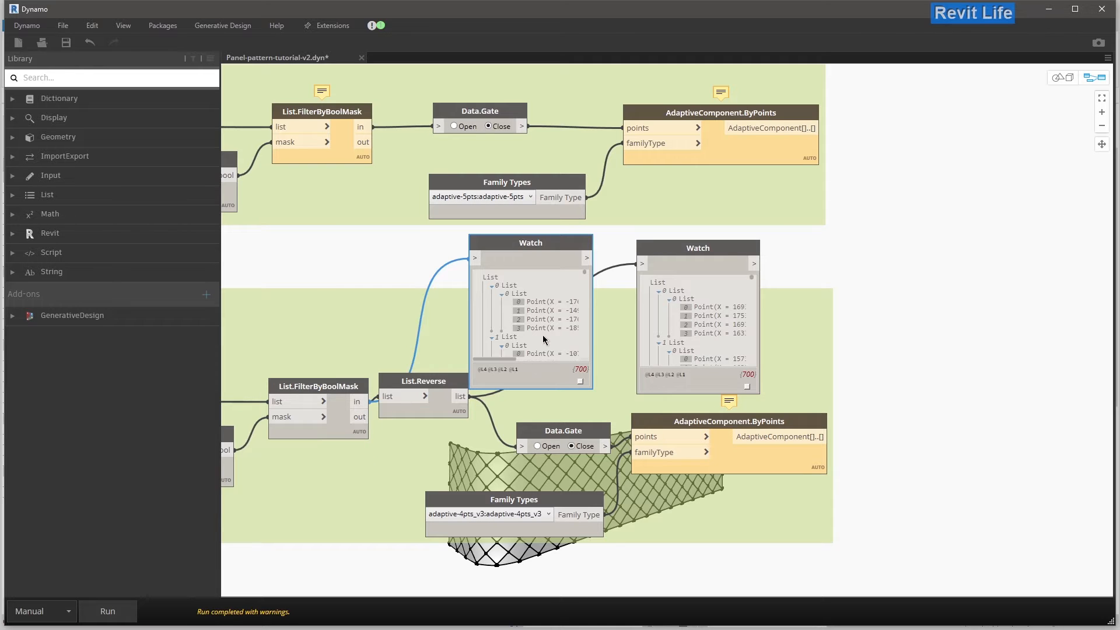
- Compare the point order before and after List.Reverse in the two Watch nodes, from the first sublist to the last
drag(509, 358, 519, 358)
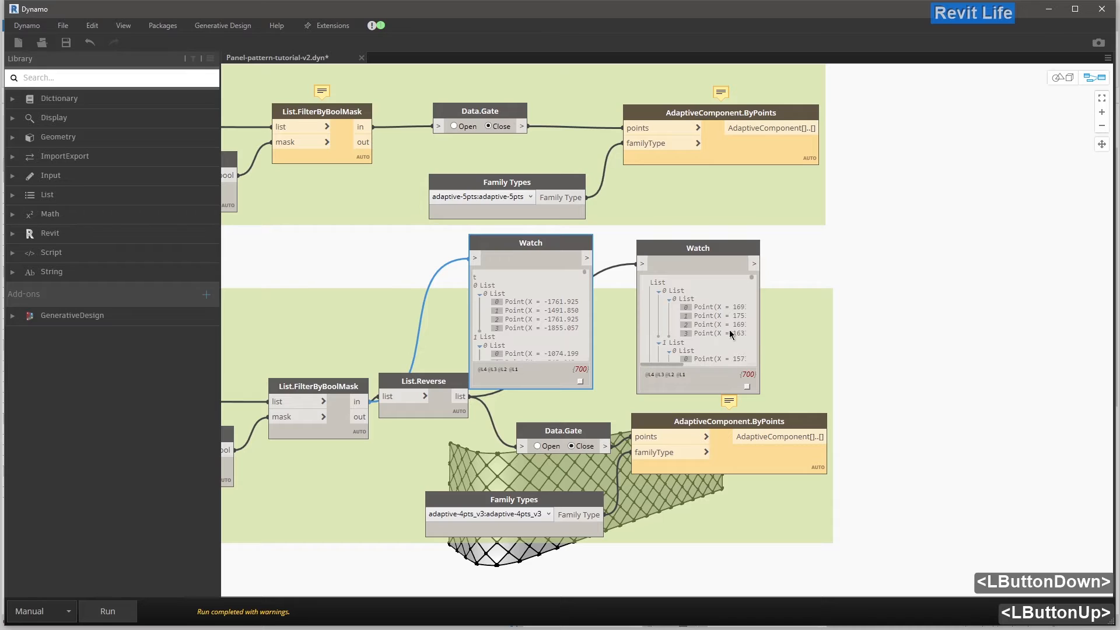
drag(669, 365, 678, 366)
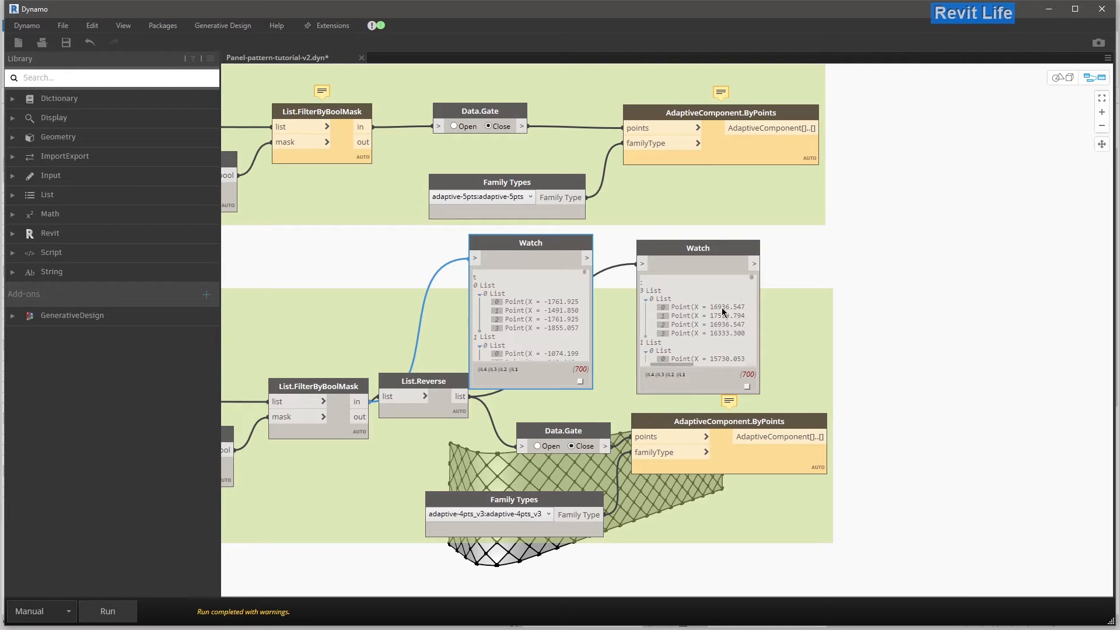
drag(753, 277, 749, 365)
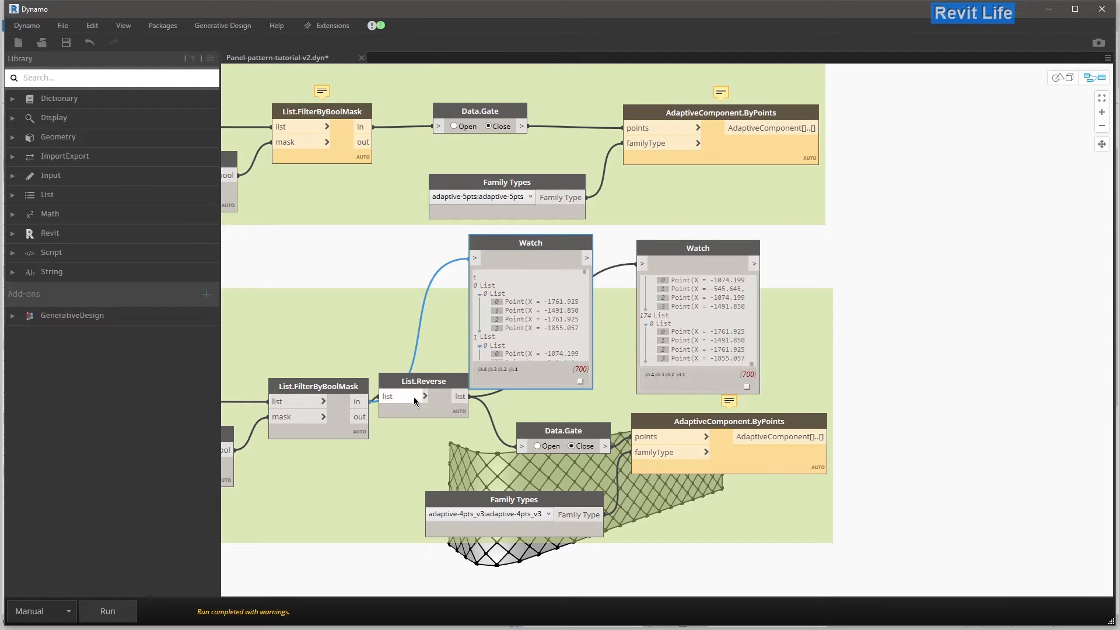
mouse_move(424, 402)
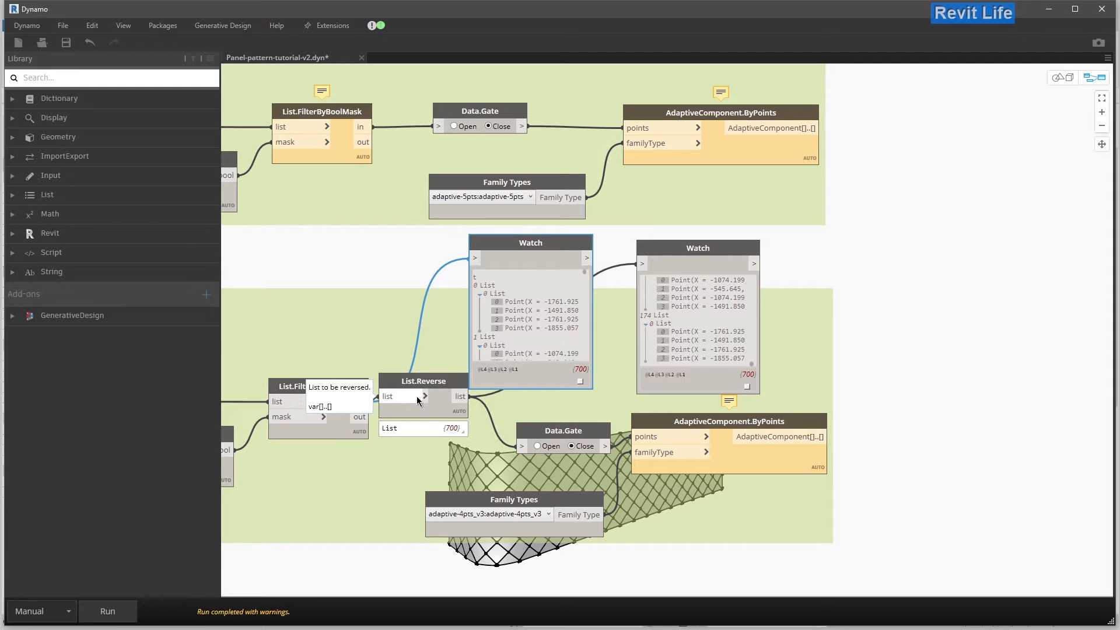
click(425, 397)
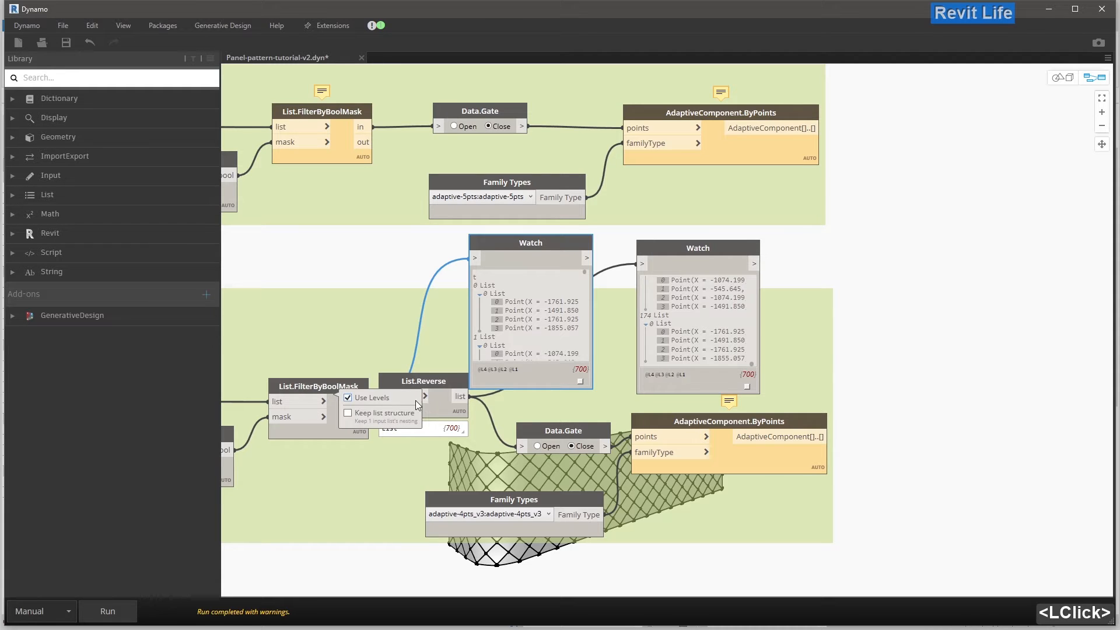
click(443, 416)
click(106, 619)
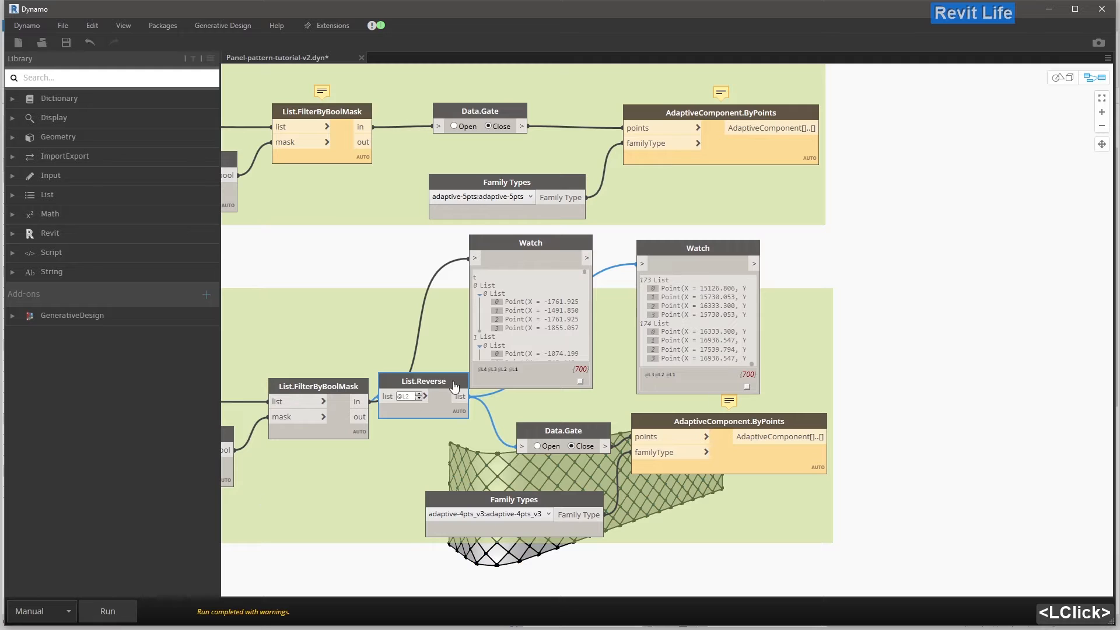
drag(751, 360, 753, 275)
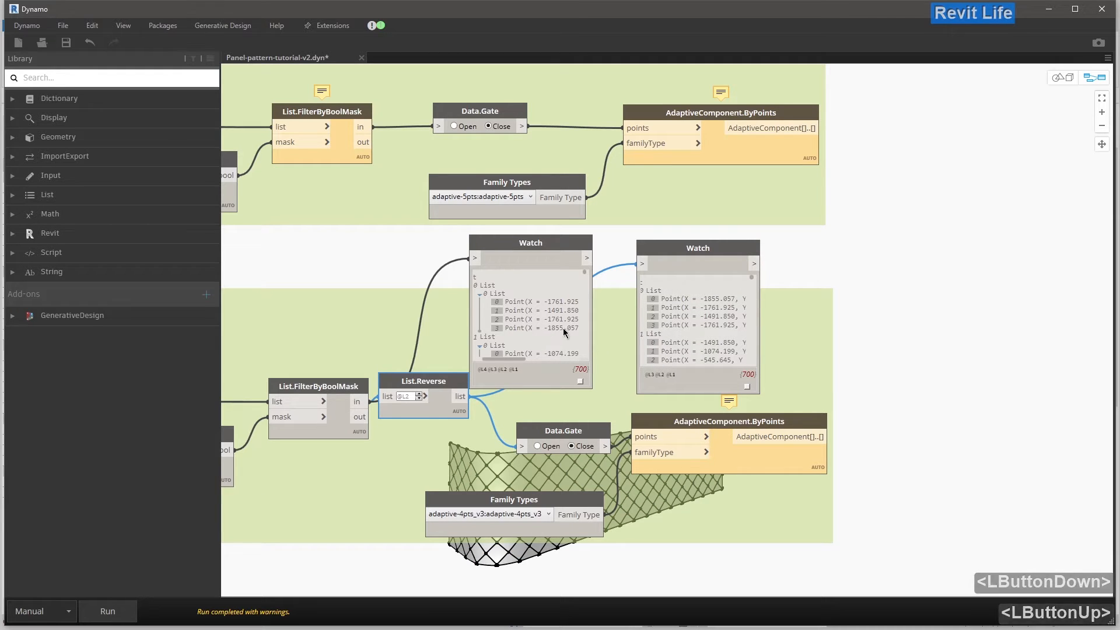
- Delete both Watch nodes above the "4 points" group
drag(711, 251, 709, 244)
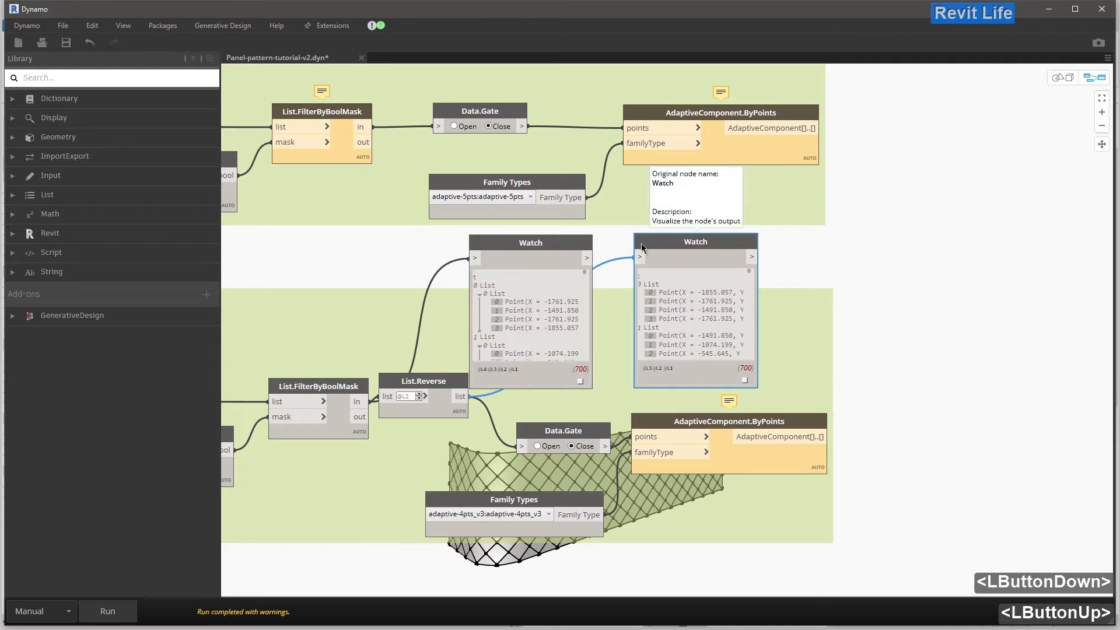
key(Delete)
click(540, 245)
key(Delete)
- Move the "4 points" Data.Gate, AdaptiveComponent.ByPoints and Family Types nodes back up in line with List.Reverse
drag(555, 434, 533, 381)
click(674, 415)
drag(673, 415, 667, 379)
drag(561, 498, 567, 456)
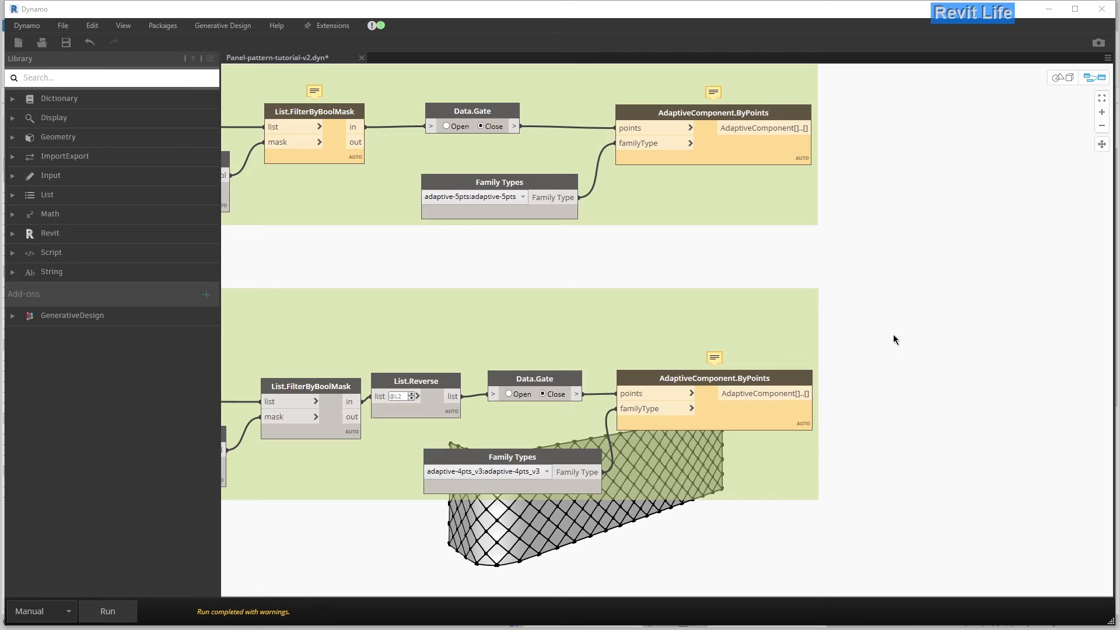
- Add an Element.SetParameterByName node beside the "4 points" AdaptiveComponent.ByPoints node
right_click(893, 340)
text(element)
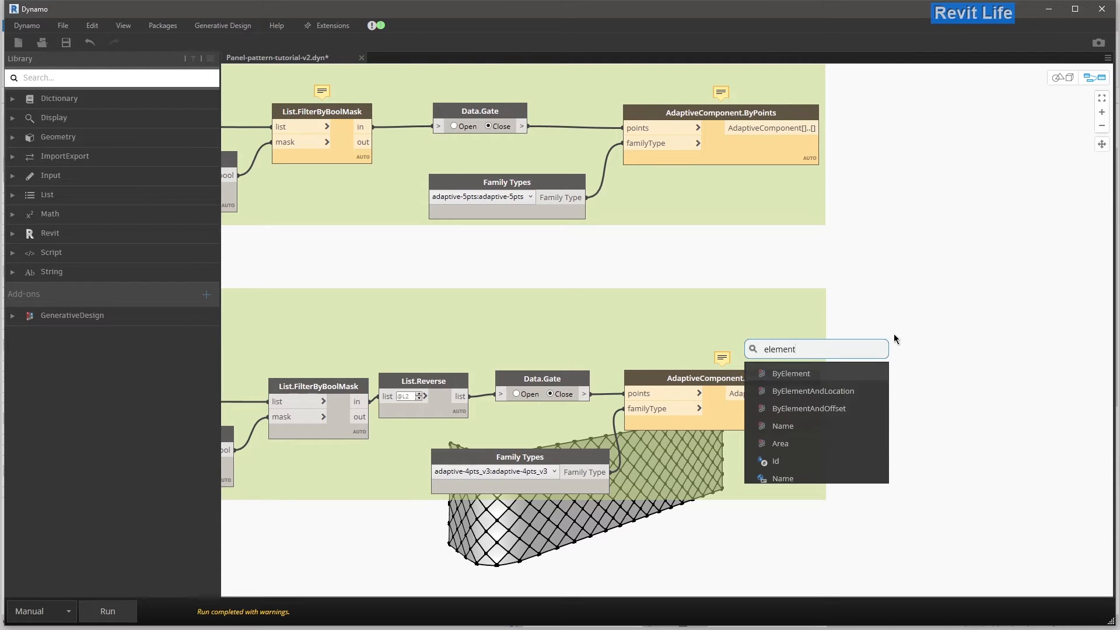
text(.set)
click(827, 427)
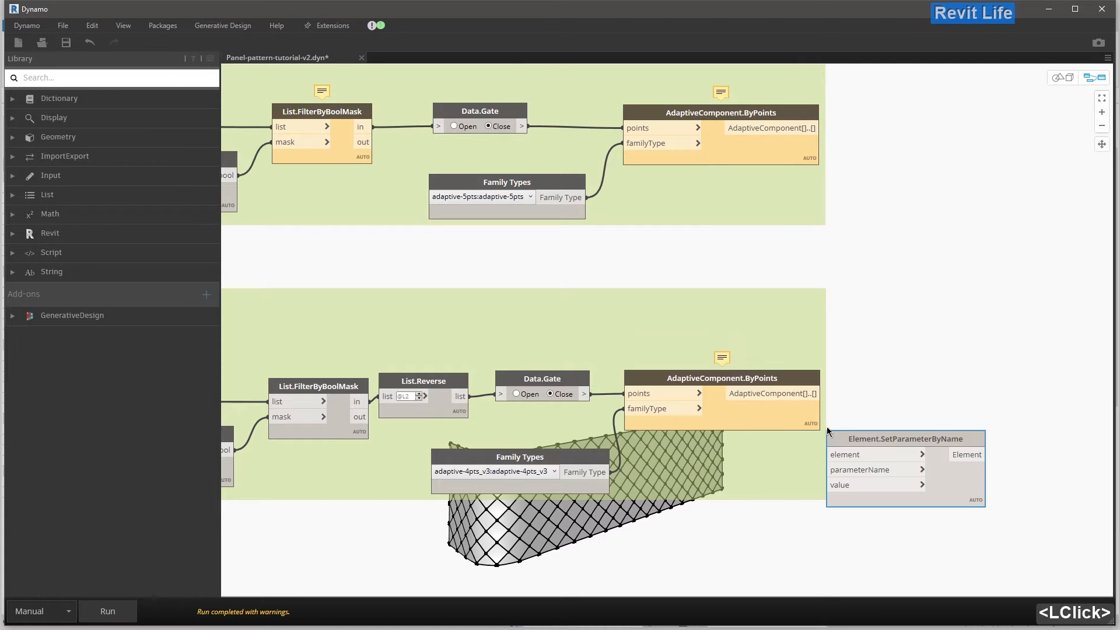
drag(865, 441, 908, 440)
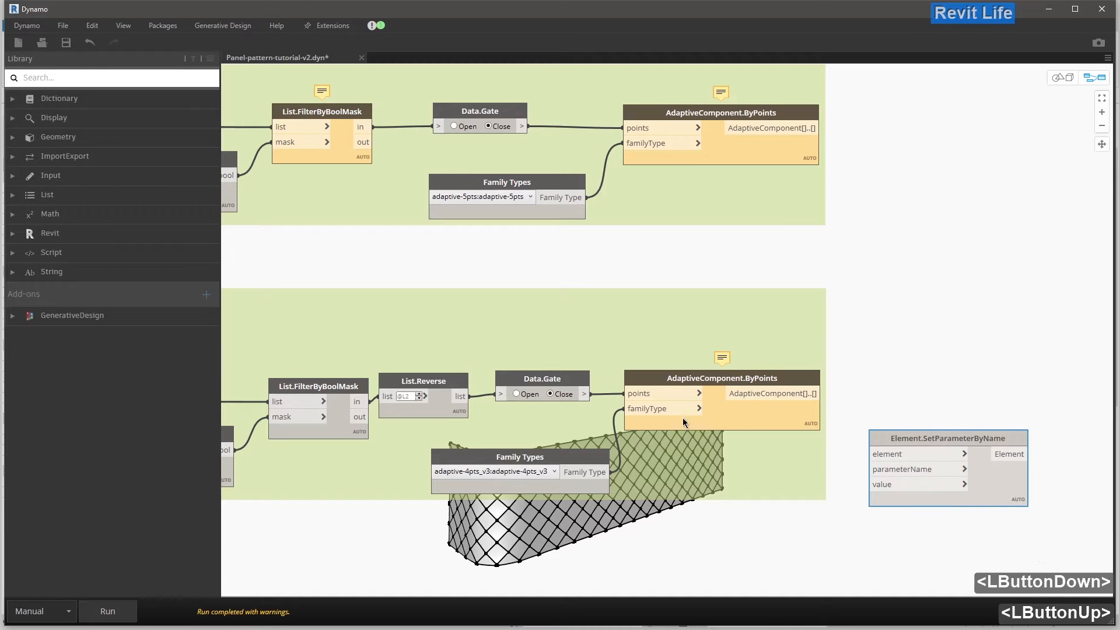
- Connect the "4 points" AdaptiveComponent.ByPoints output to the element input of Element.SetParameterByName and place that node below the group
click(817, 393)
double_click(872, 454)
middle_drag(779, 335, 476, 288)
drag(645, 403, 683, 497)
middle_drag(692, 417, 787, 297)
right_click(554, 408)
text(fill)
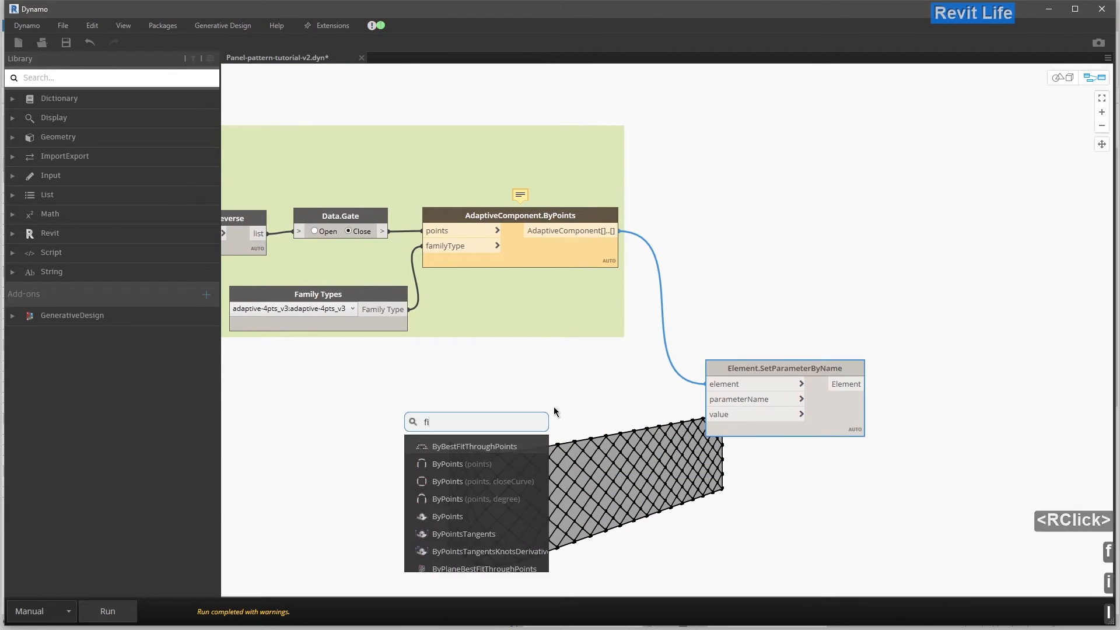
key(BackSpace)
key(BackSpace)
key(BackSpace)
key(BackSpace)
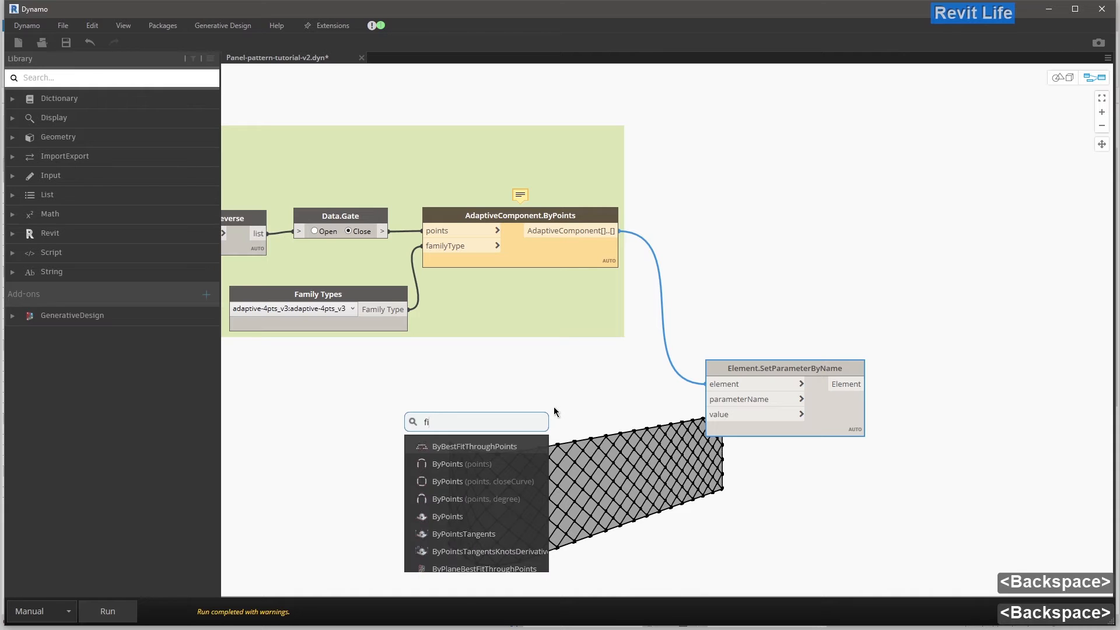
text(offset)
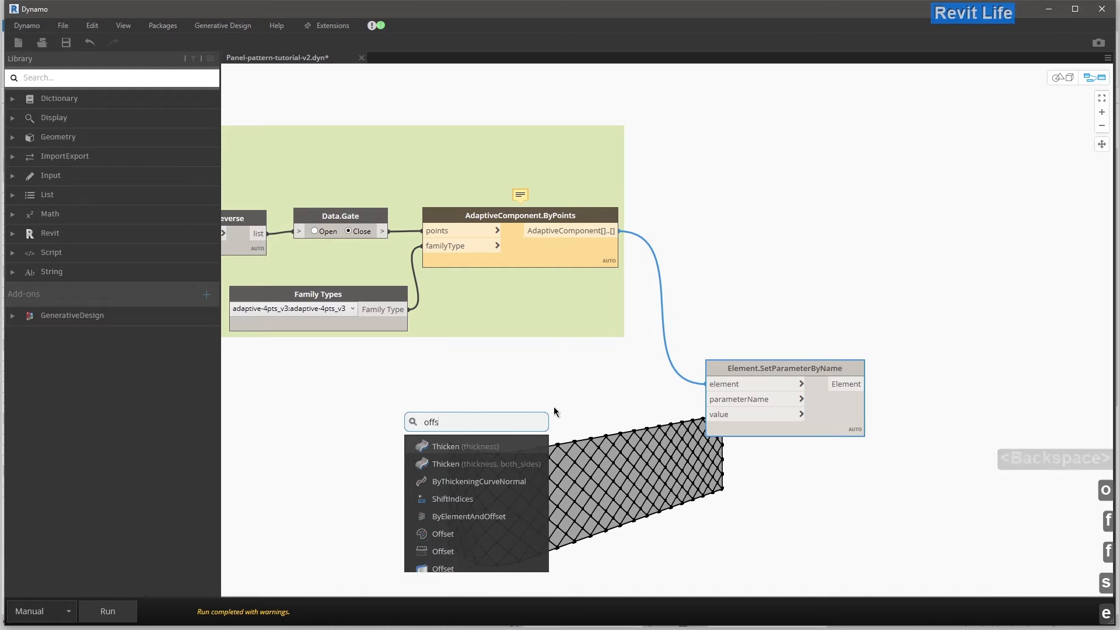
click(558, 395)
- Add a String node containing Offset_back and connect it to the parameterName input of Element.SetParameterByName
right_click(561, 404)
text(string)
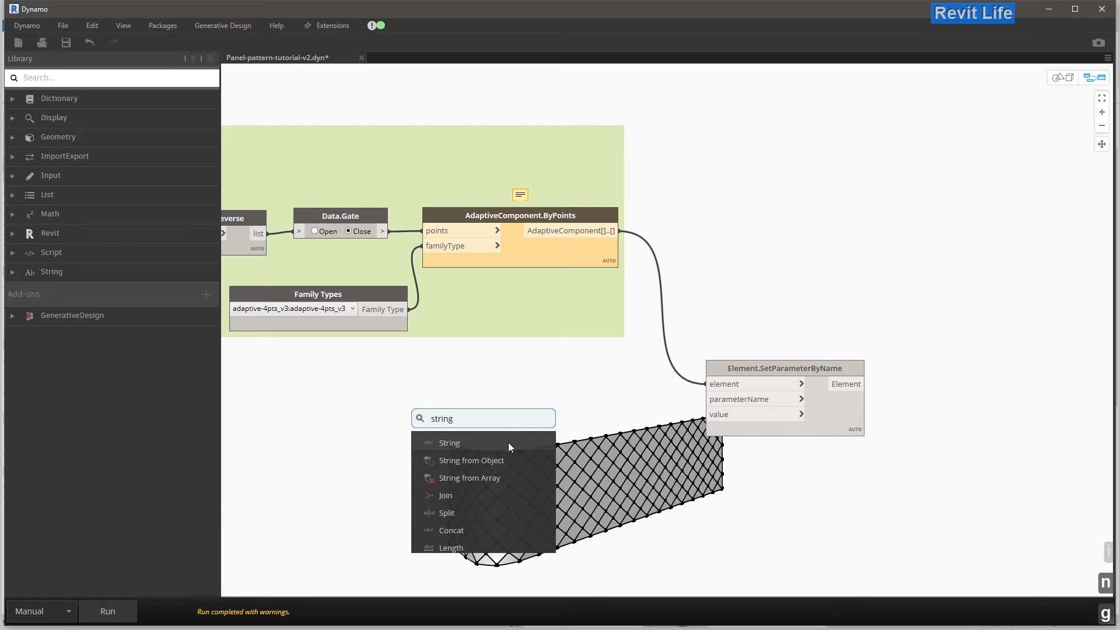
click(510, 443)
drag(533, 450, 578, 396)
click(567, 418)
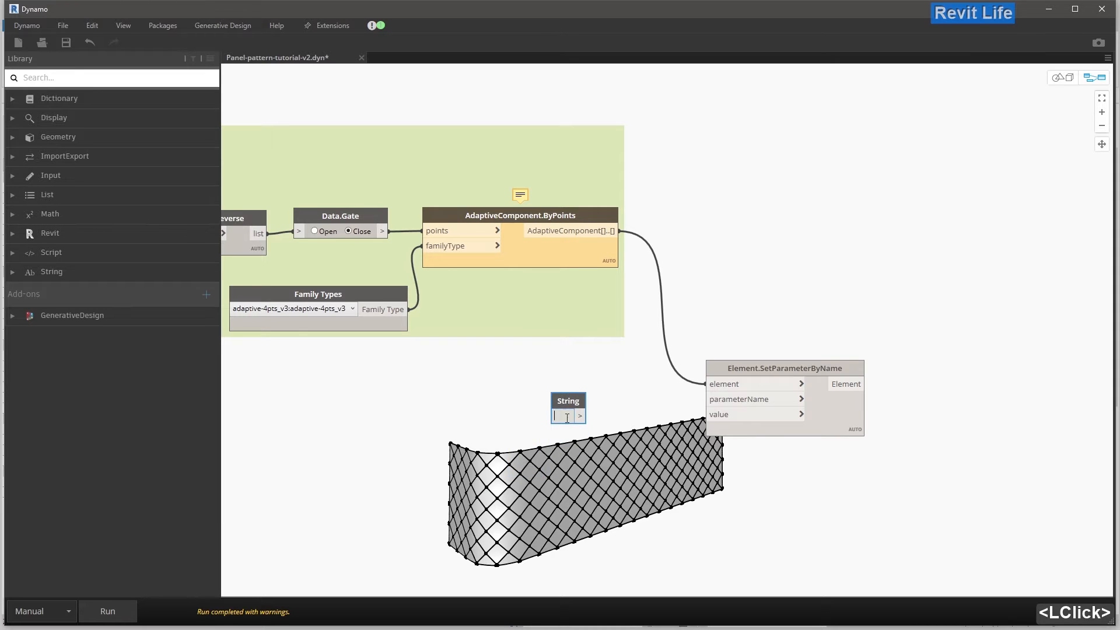
text(Offset_)
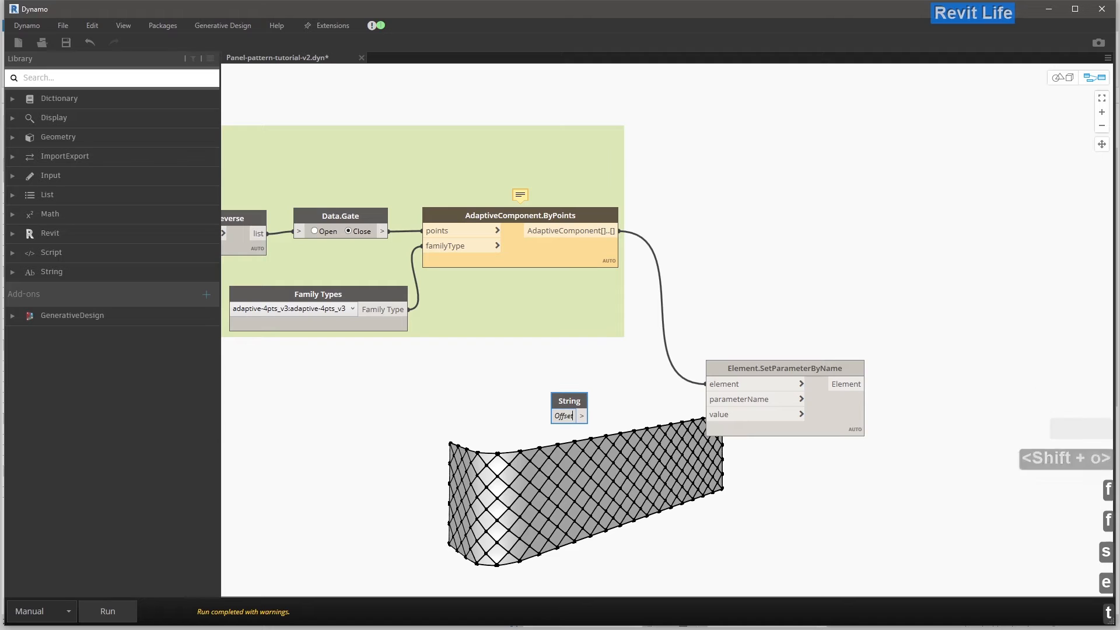
text(back)
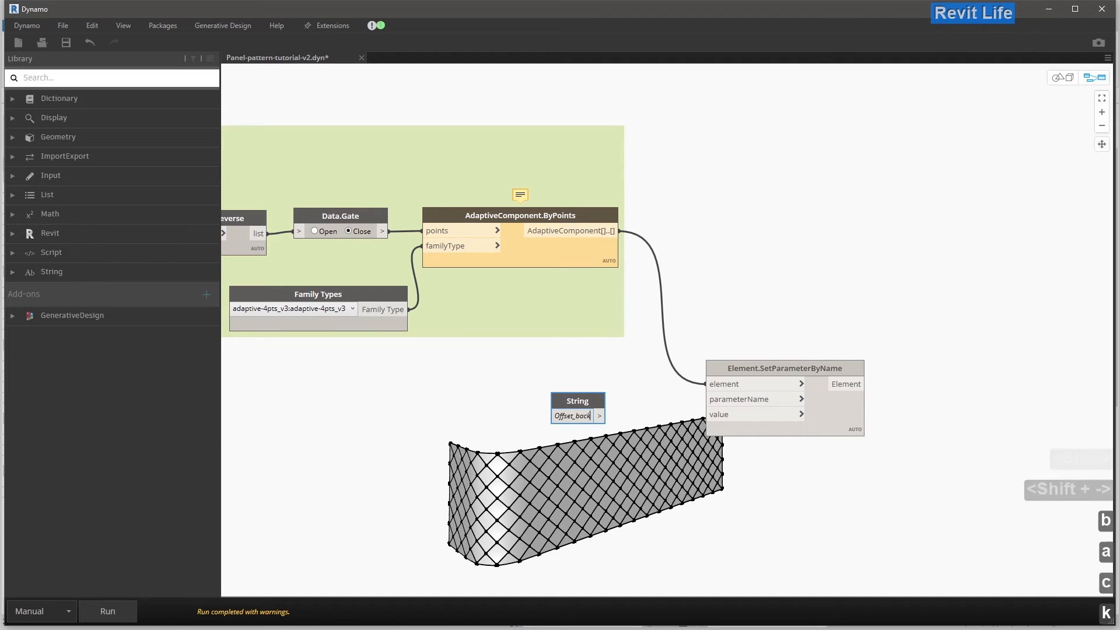
click(615, 391)
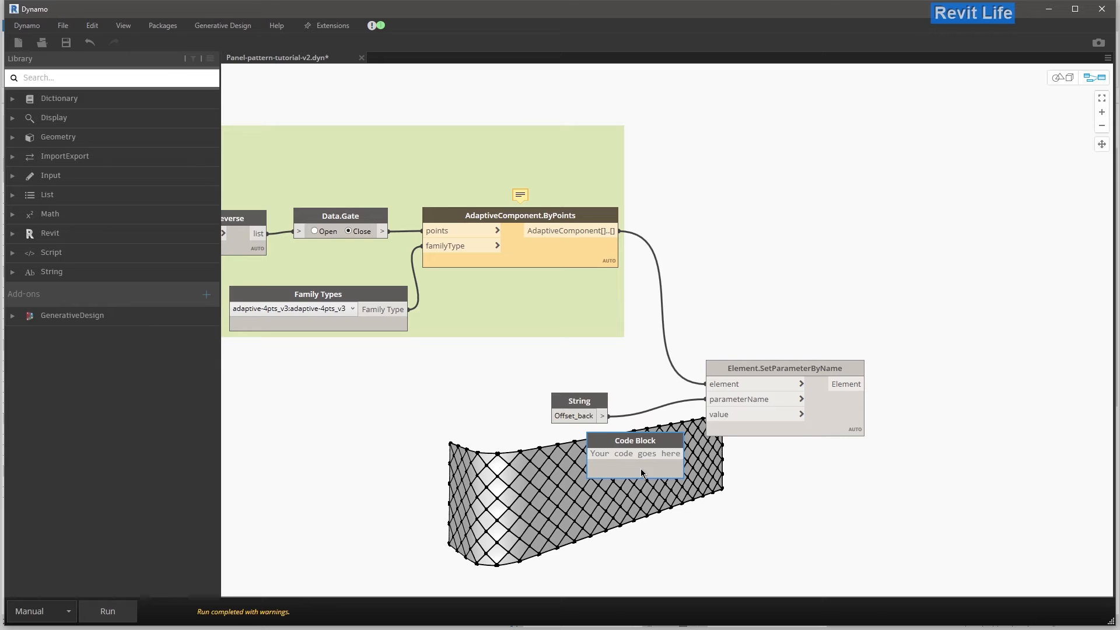
- Create a Code Block with the value 150, connect it to the value input of Element.SetParameterByName and align it under the String node
text(150)
click(670, 468)
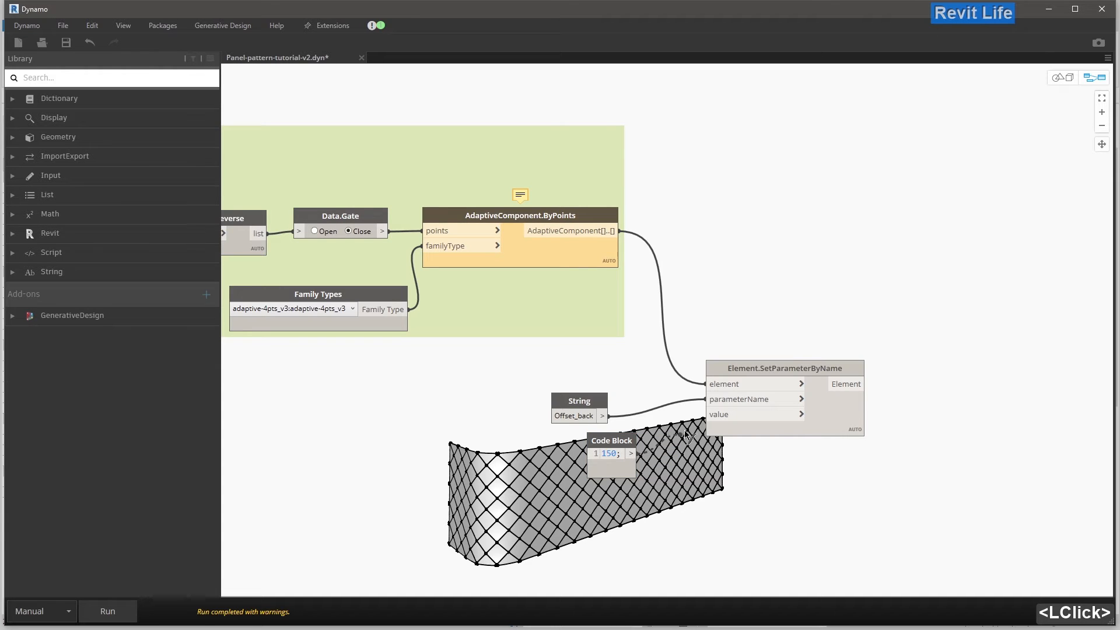
click(707, 414)
drag(605, 445, 570, 440)
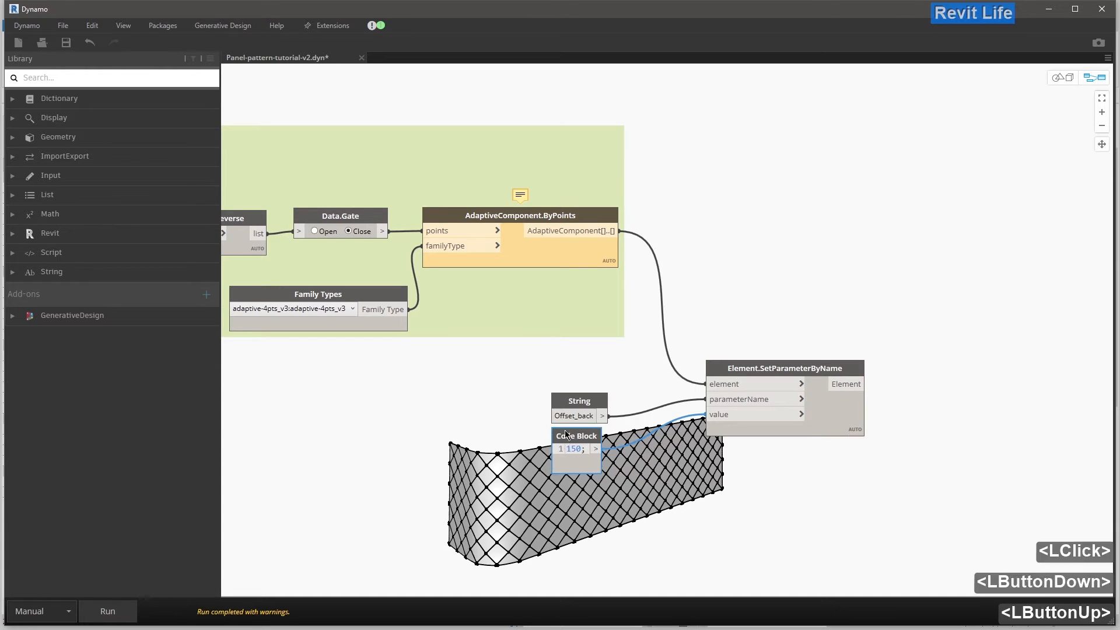
- Set the "4 points" group's Data.Gate to Open and run the graph
scroll(551, 376, down, 4)
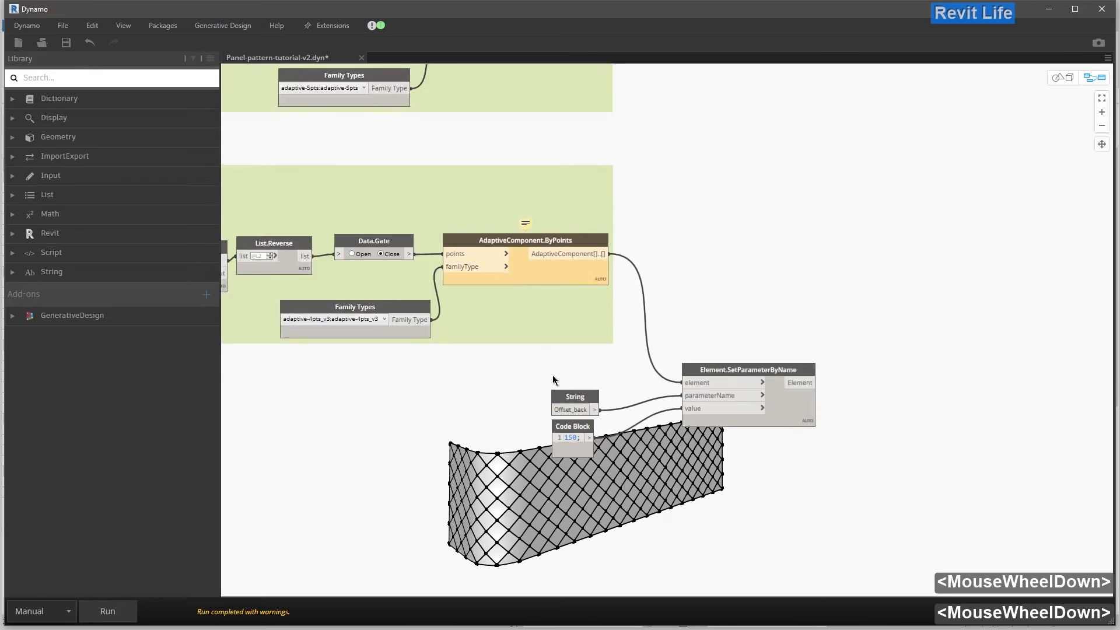
middle_drag(549, 379, 503, 388)
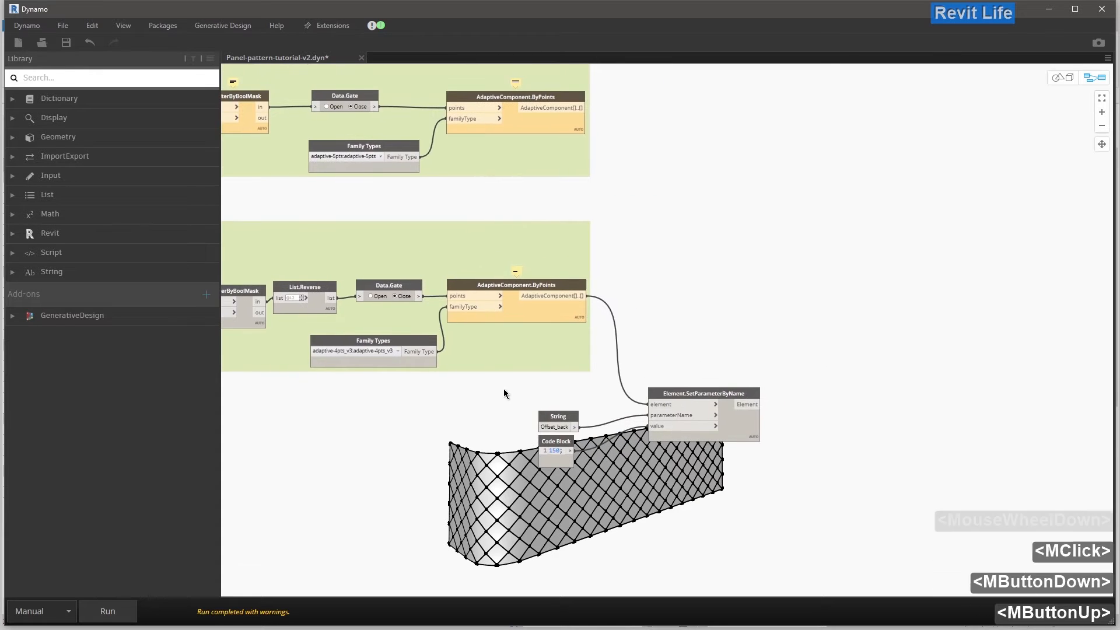
click(371, 296)
click(116, 610)
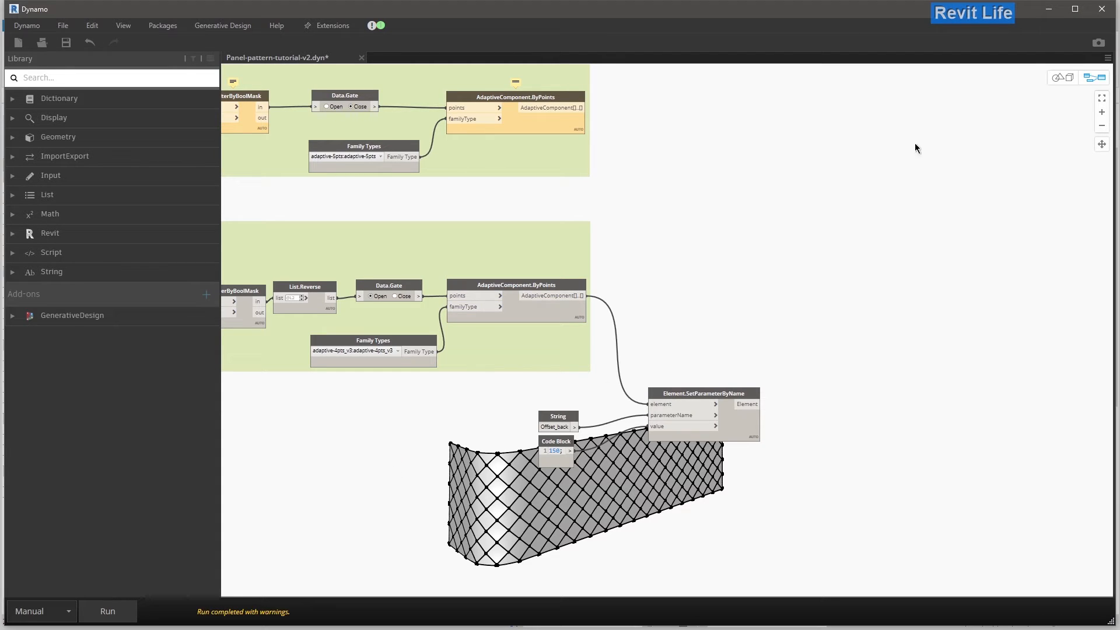
- Switch to Revit and examine the orientation and depth of the four-point adaptive panels in the 3D view
click(1053, 9)
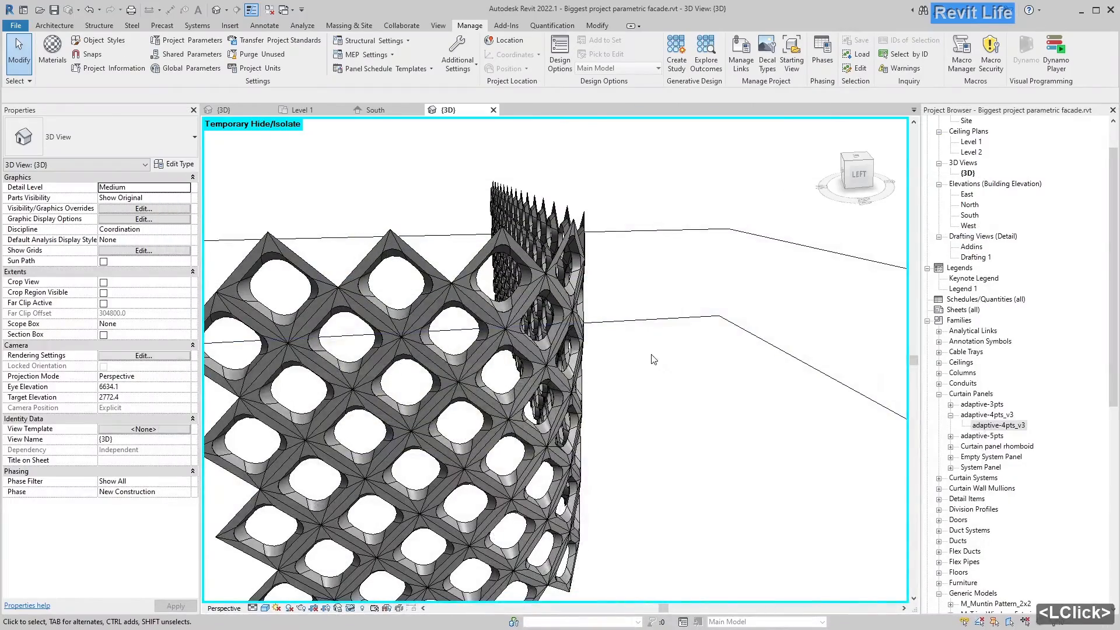
scroll(653, 358, down, 4)
scroll(444, 420, up, 5)
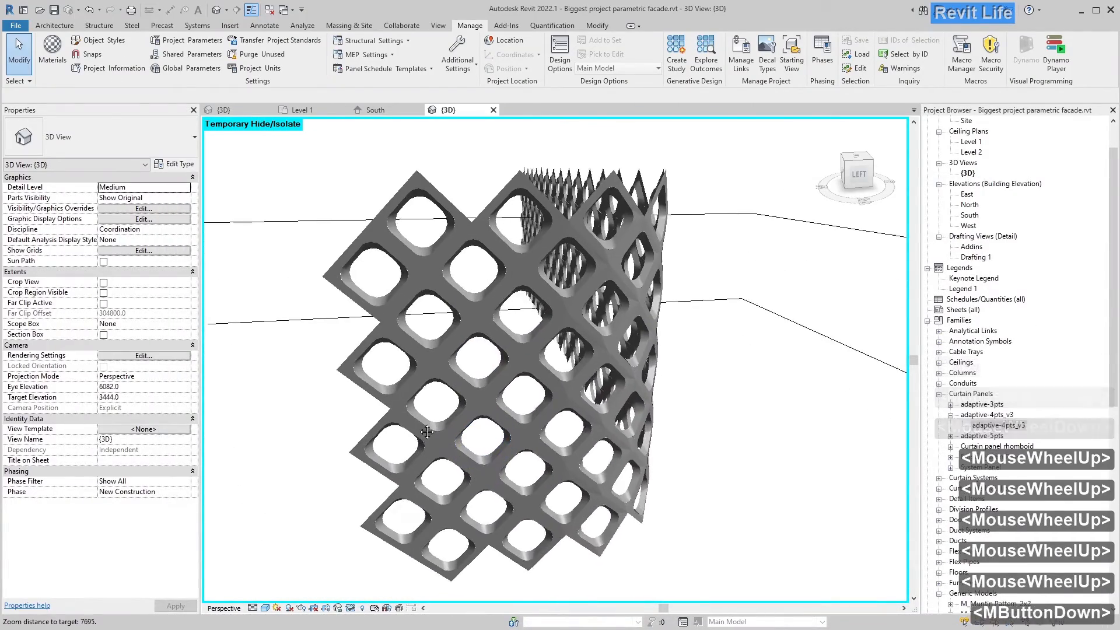
- Examine the curved corner and the long side of the panel facade in the 3D view from several angles
middle_click(428, 431)
scroll(477, 457, up, 4)
mouse_move(477, 457)
shift+middle_down()
mouse_move(500, 441)
mouse_move(475, 580)
mouse_move(487, 463)
shift+middle_up()
scroll(424, 375, down, 3)
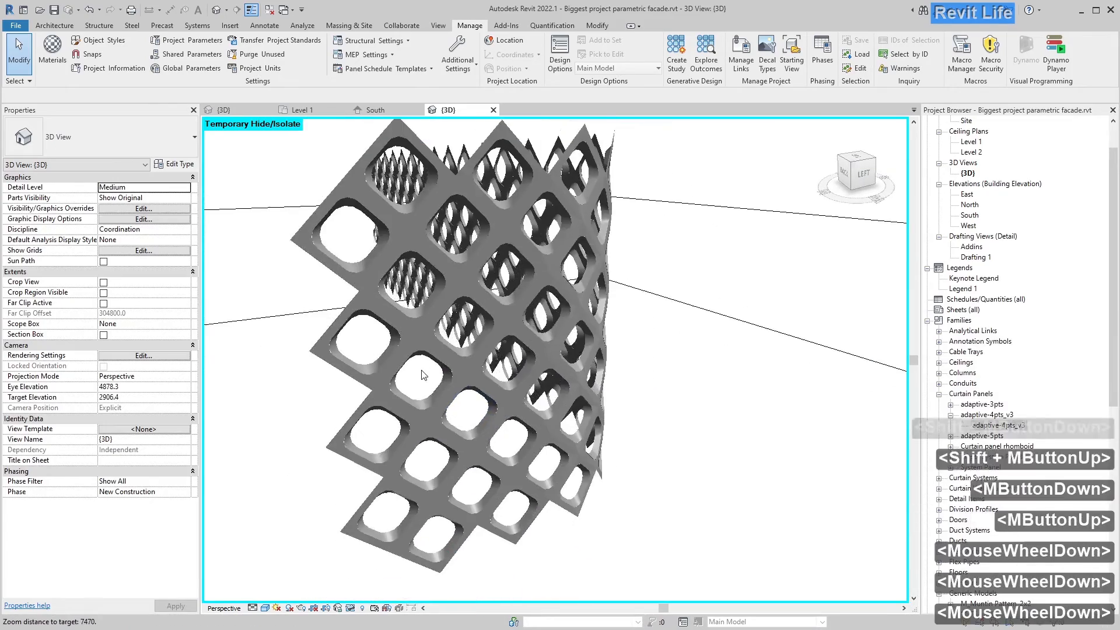
shift+middle_drag(424, 375, 413, 407)
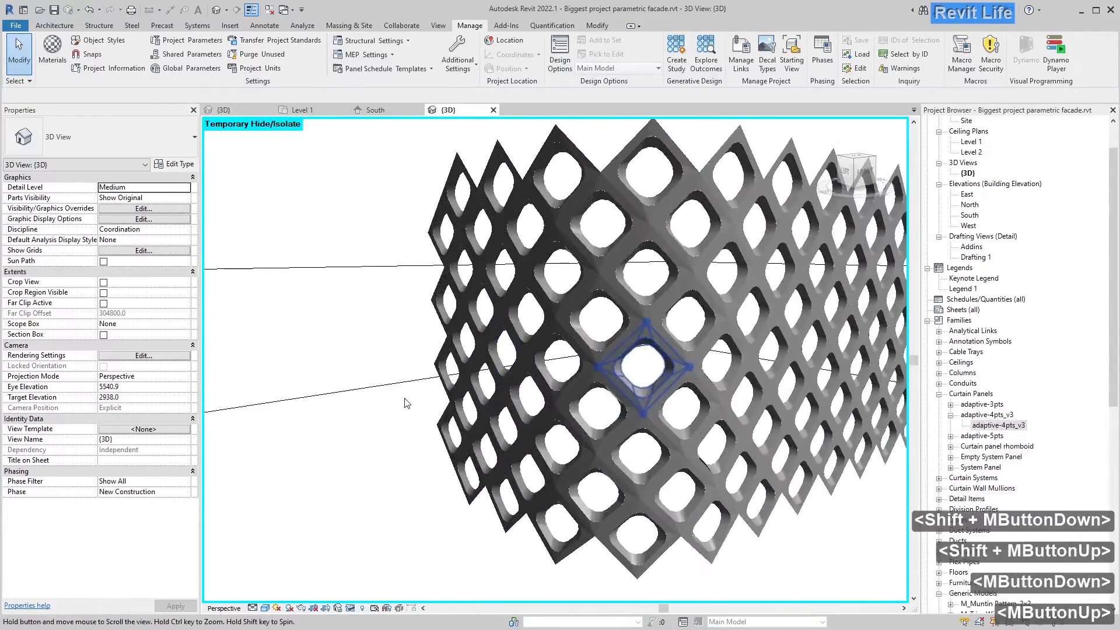
scroll(413, 407, down, 8)
scroll(736, 369, up, 6)
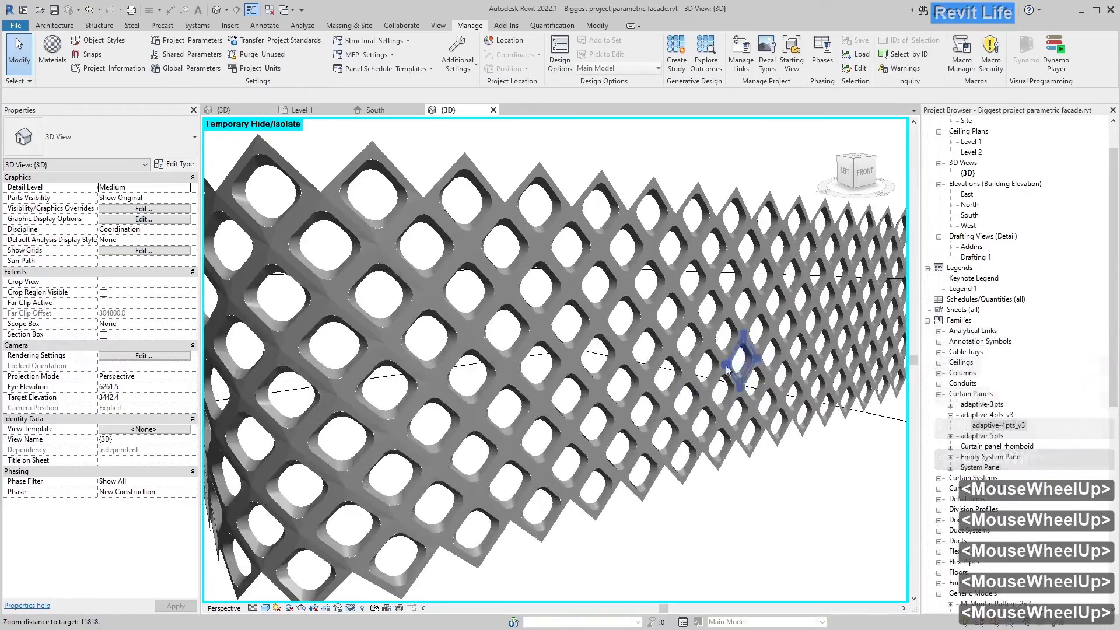
scroll(487, 464, down, 3)
shift+middle_drag(487, 463, 460, 347)
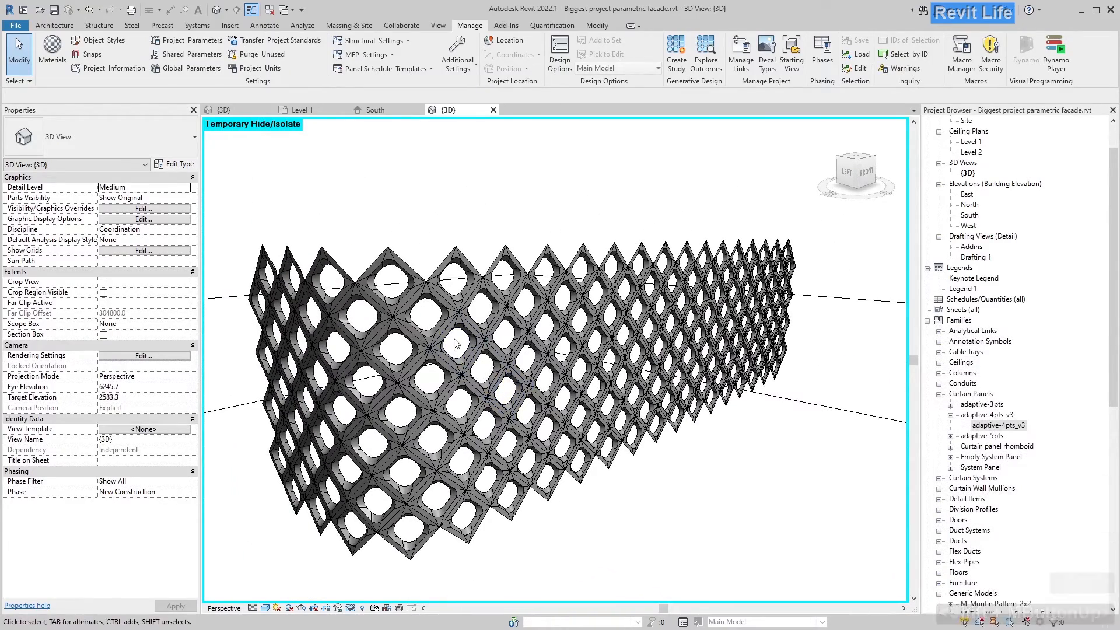
- Check the Offset_back instance parameter of the lowest four-point panel near the facade's corner
click(412, 523)
drag(192, 430, 191, 561)
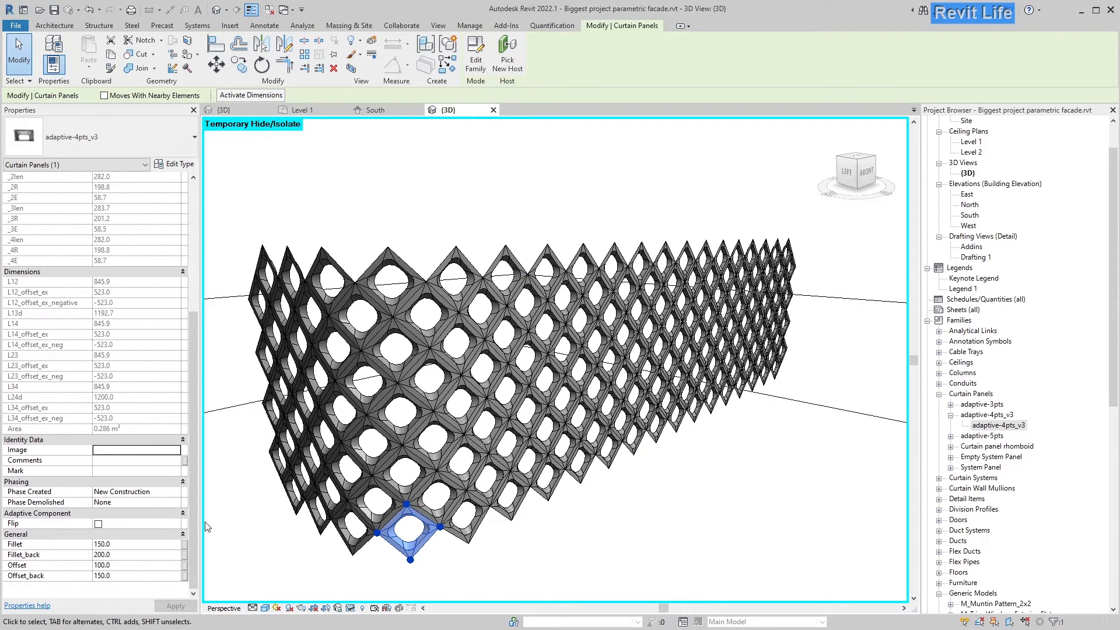
click(440, 225)
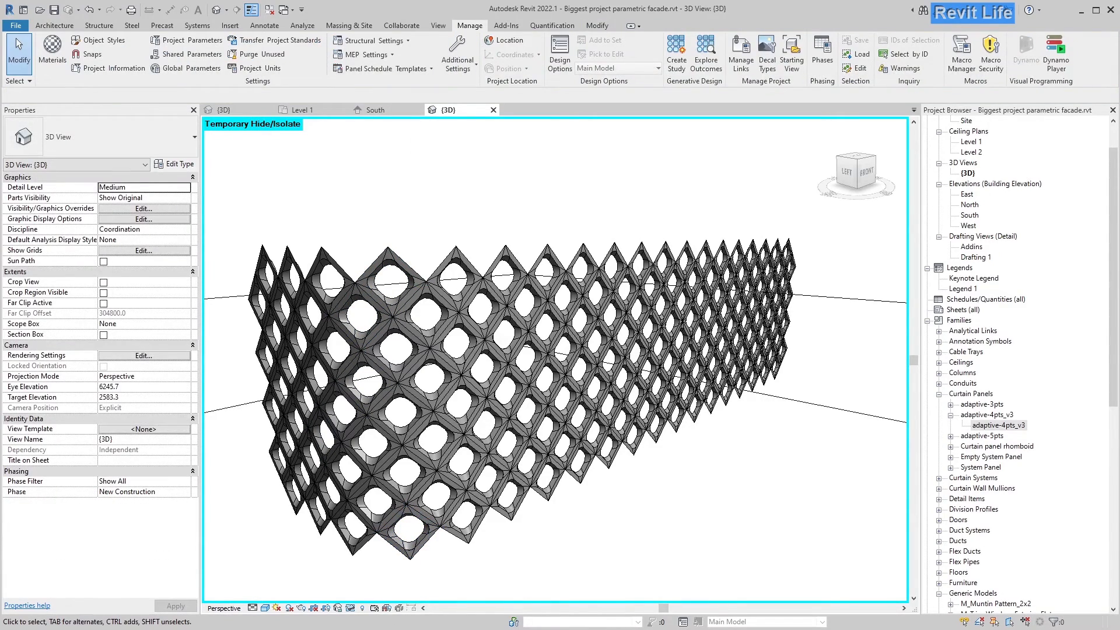
- Switch to Dynamo, add an AdaptiveComponent.Locations node and feed it from the "4 points" group's AdaptiveComponent.ByPoints output
key(alt+Tab)
middle_drag(726, 332, 611, 291)
right_click(611, 291)
text(adaptivecomponent.lo)
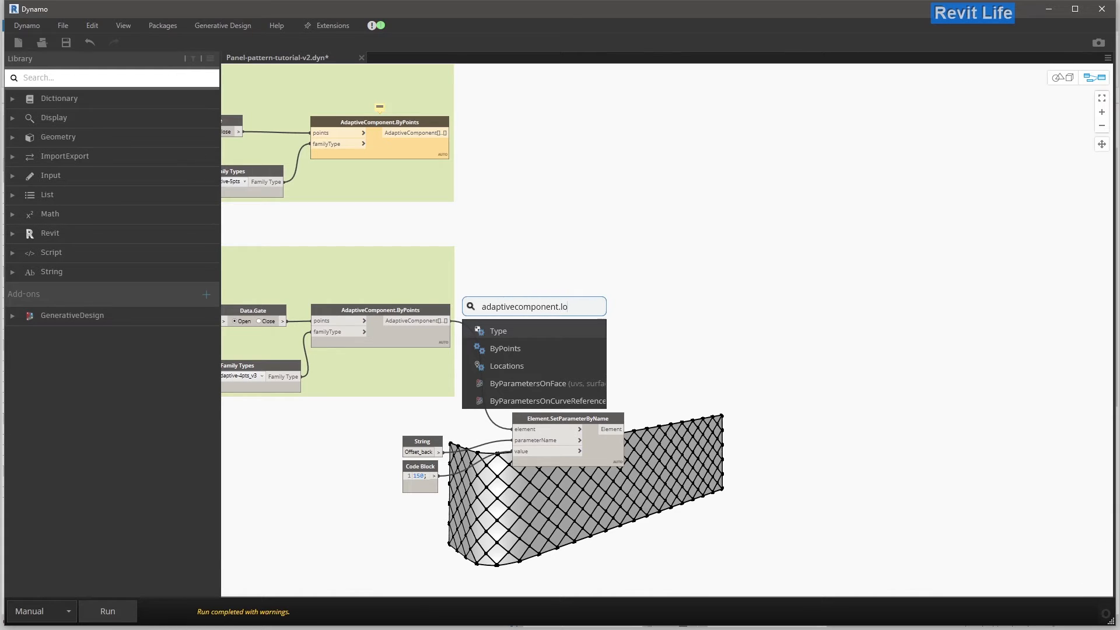
click(526, 366)
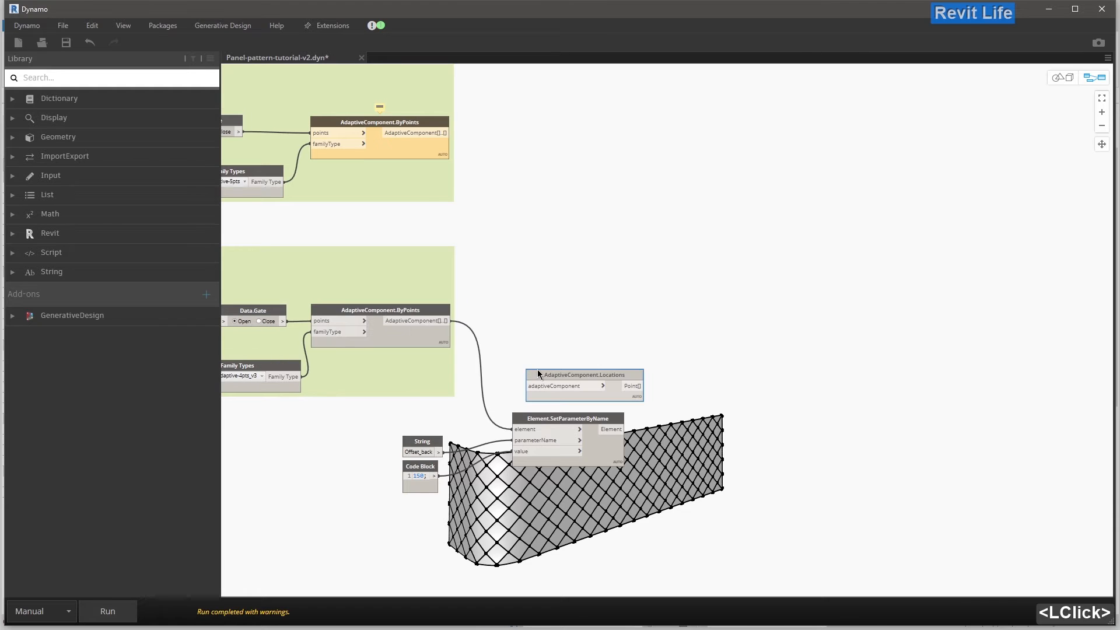
drag(550, 355, 576, 302)
click(437, 321)
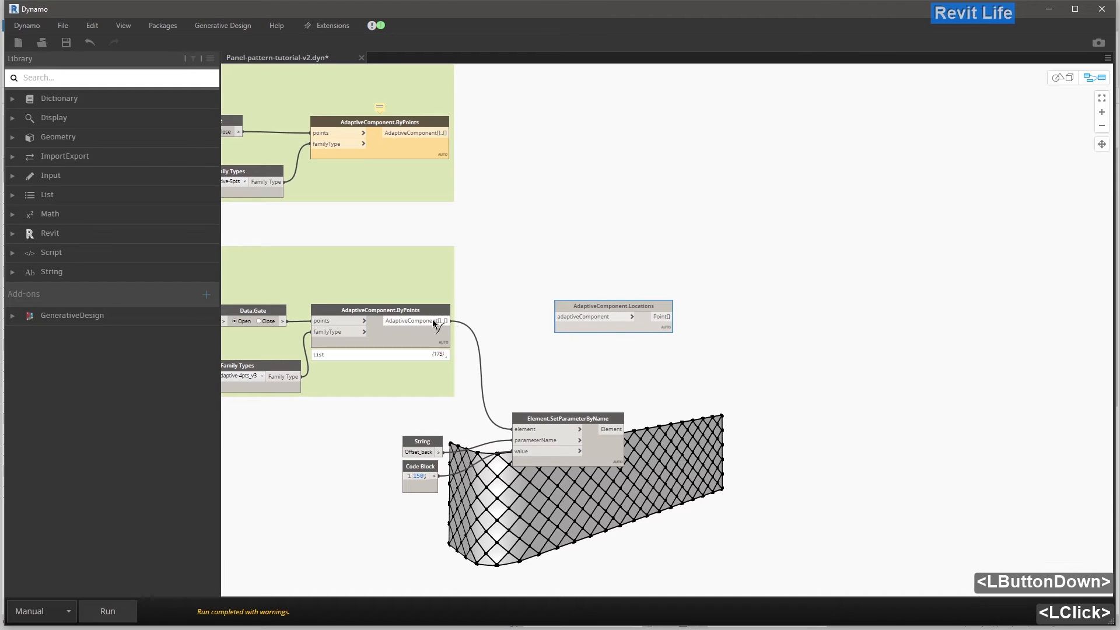
click(558, 316)
middle_drag(622, 292, 447, 308)
drag(447, 309, 404, 317)
click(477, 288)
- Add a Point.Z node beside AdaptiveComponent.Locations and connect the Locations points output to its point input
right_click(477, 289)
text(p)
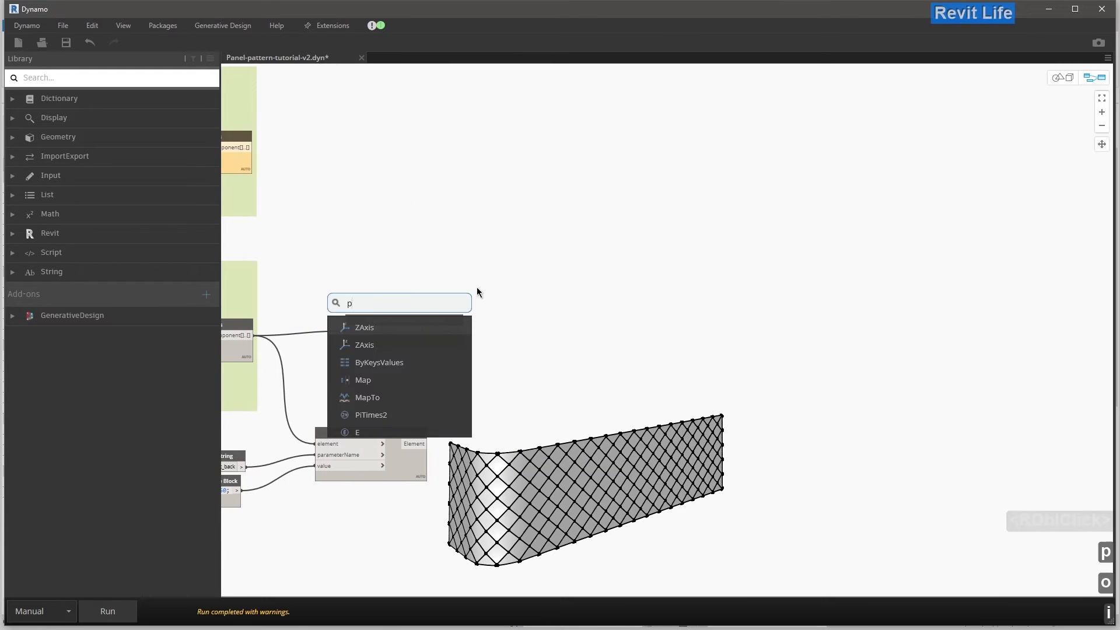
text(oint.z)
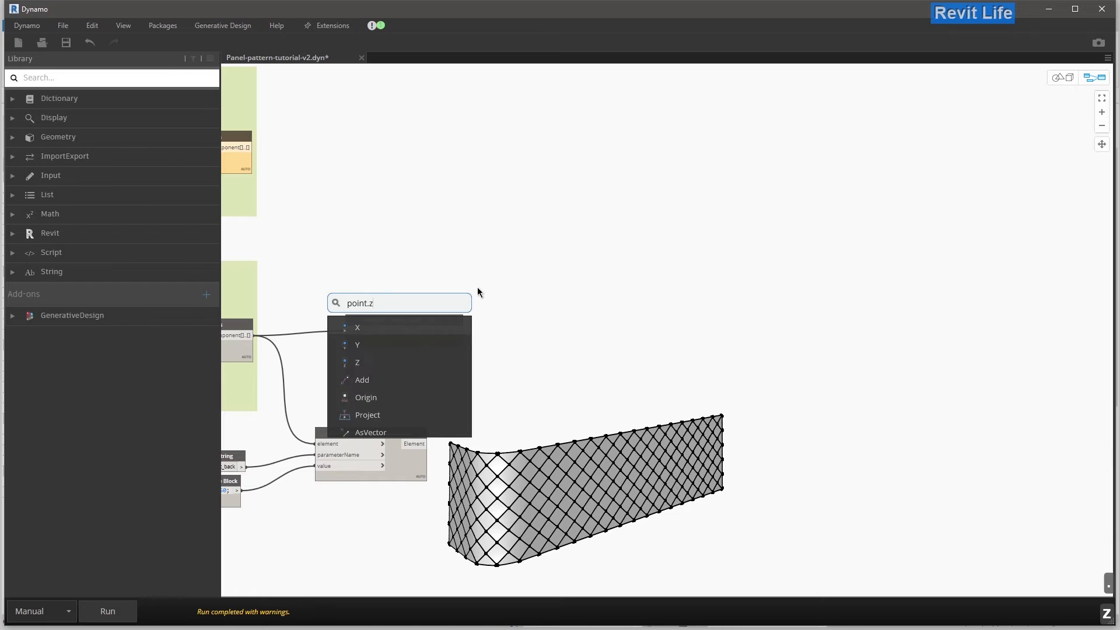
click(402, 360)
drag(446, 367, 540, 309)
click(495, 326)
drag(518, 312, 501, 318)
- Add a Math.Average node after Point.Z and connect the Point.Z output to its numbers input
middle_drag(513, 296, 478, 299)
right_click(588, 291)
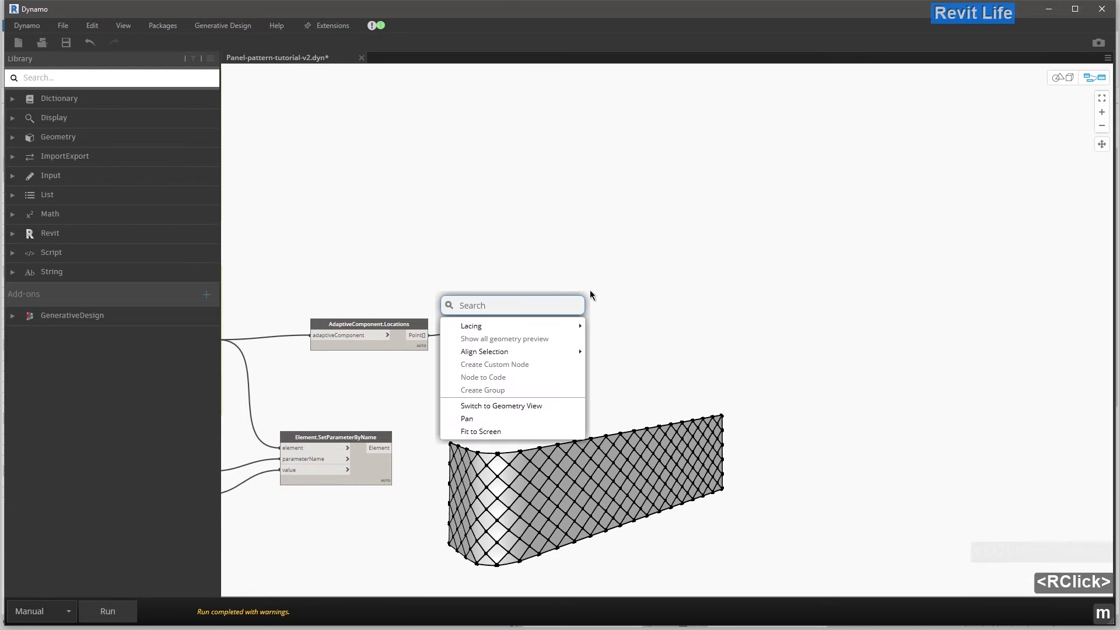
text(math.aver)
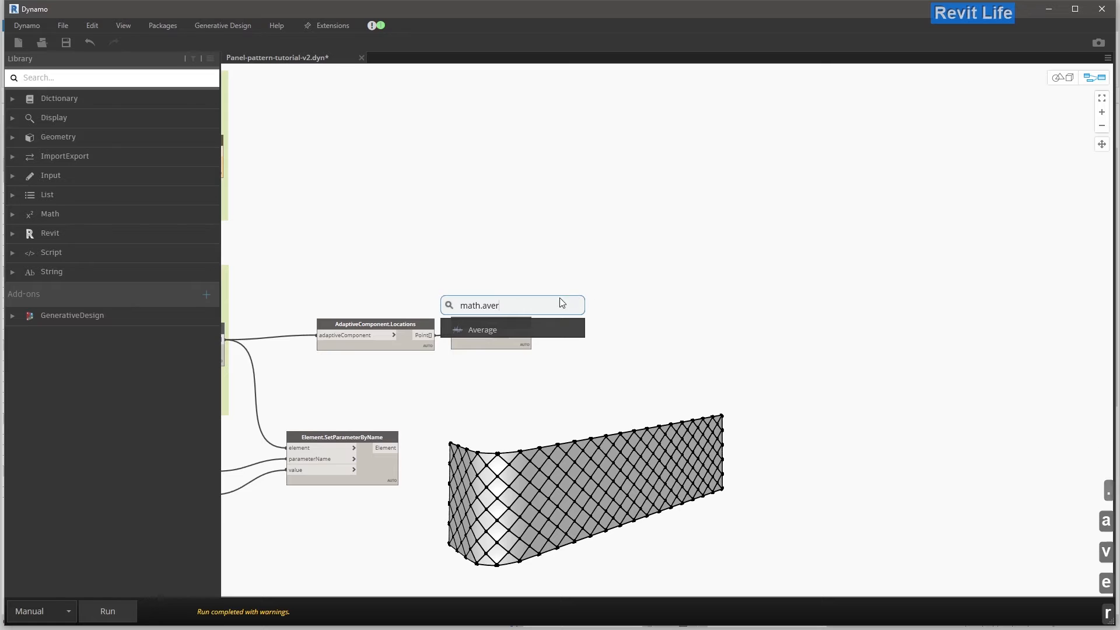
click(522, 325)
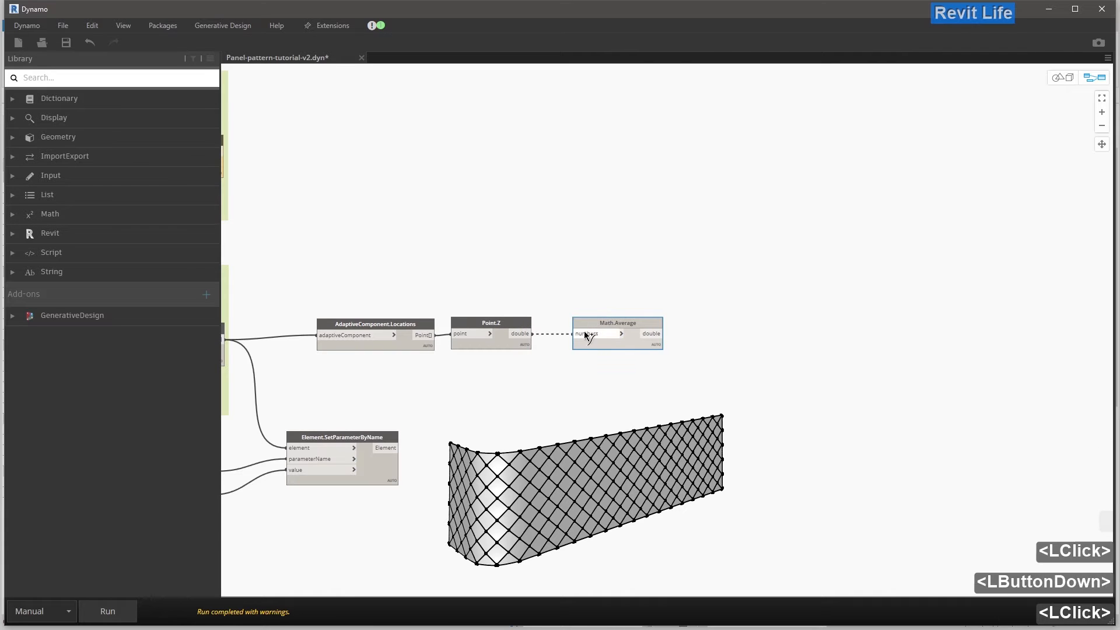
click(585, 333)
drag(590, 322, 562, 320)
- Group the AdaptiveComponent.Locations, Point.Z and Math.Average nodes and title the group "Average Z"
drag(631, 389, 558, 369)
middle_drag(609, 375, 572, 377)
middle_drag(646, 349, 753, 345)
drag(727, 407, 423, 313)
key(ctrl+g)
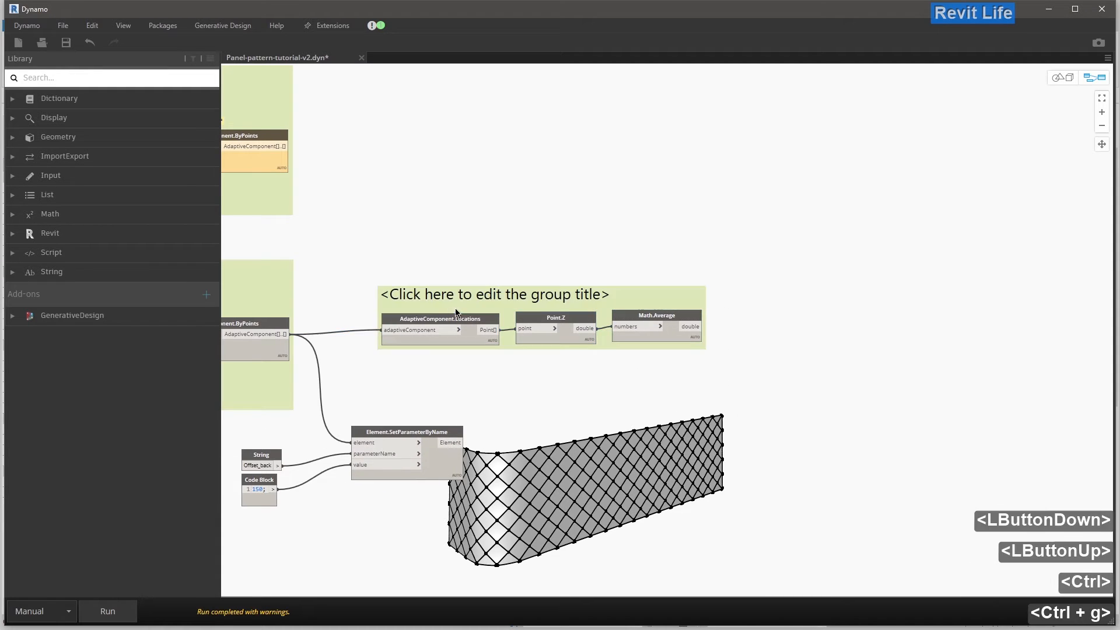
double_click(474, 296)
text(A)
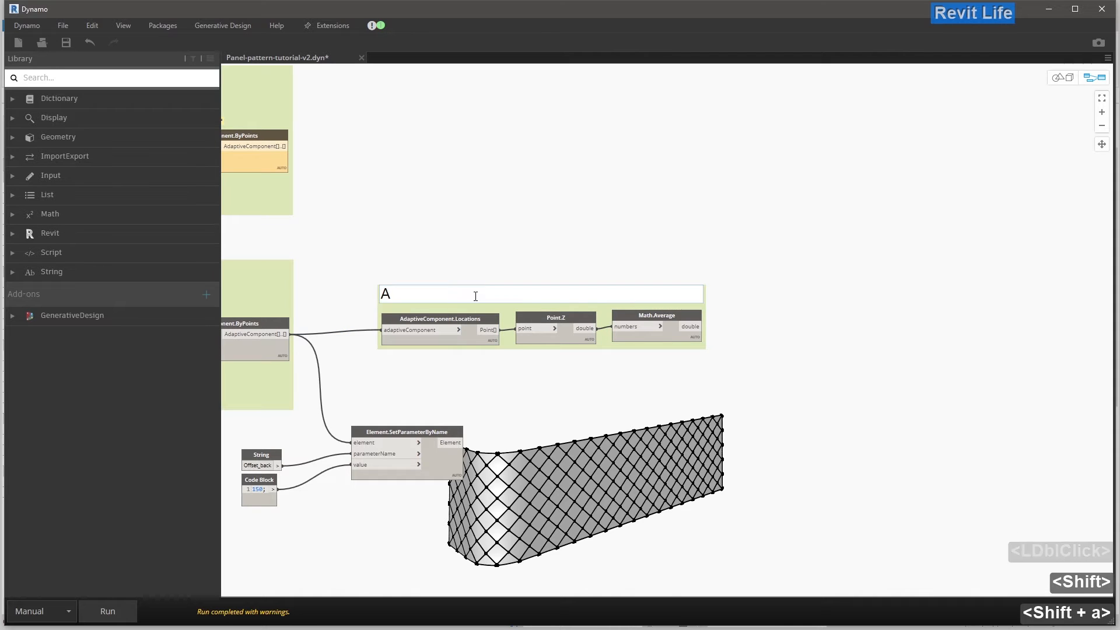
text(verage Z)
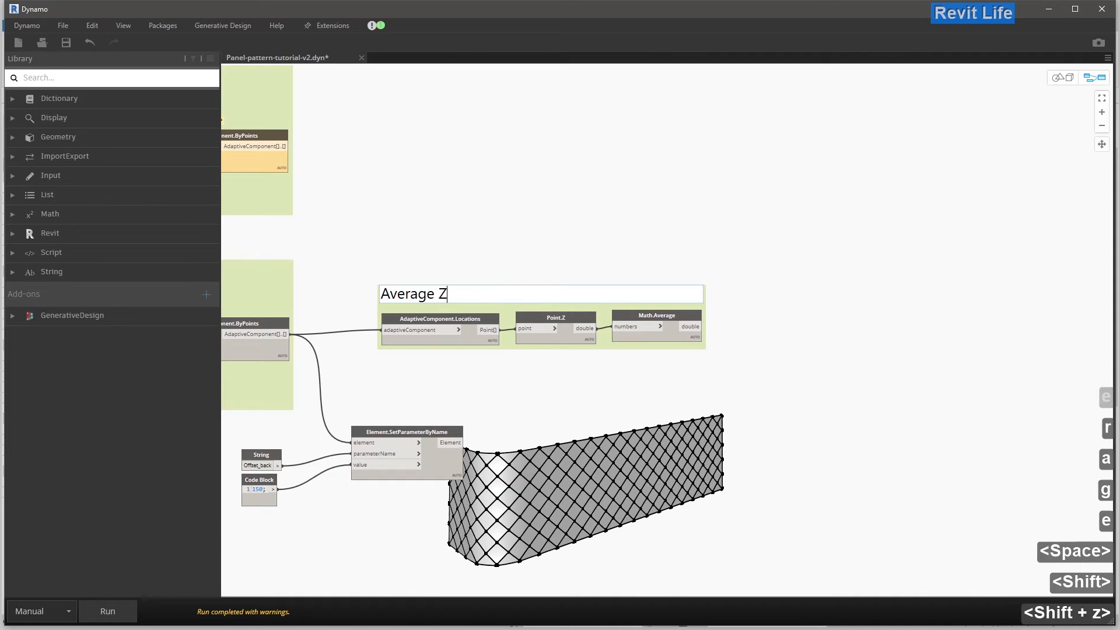
click(450, 236)
- Raise the Average Z group and relocate the String, Code Block and Element.SetParameterByName nodes to the right beyond it
drag(479, 297, 480, 235)
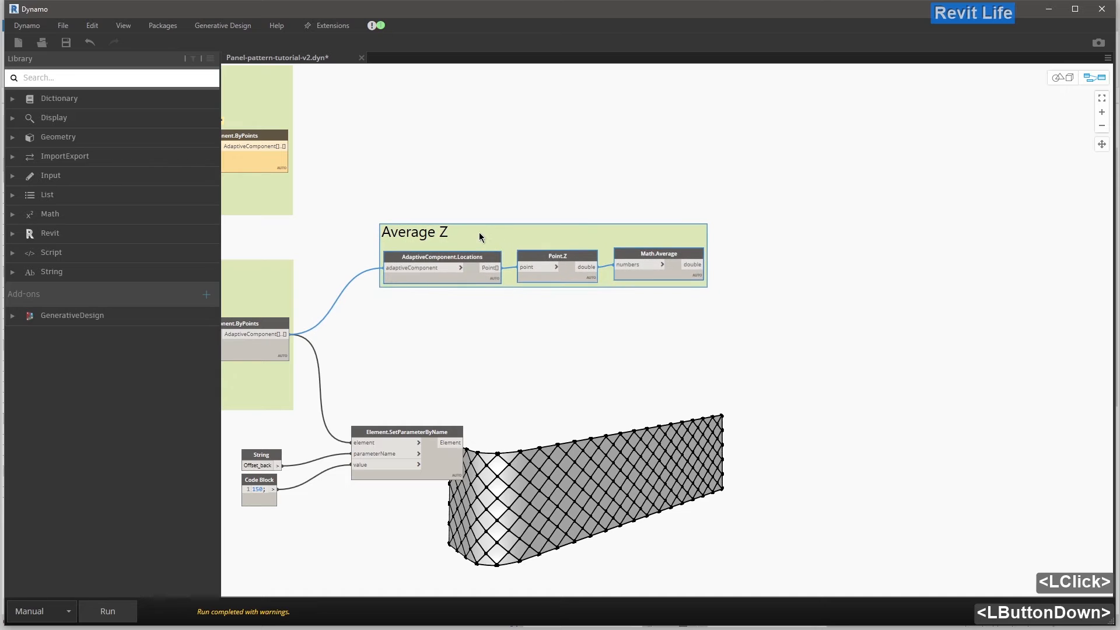
click(469, 424)
drag(463, 513, 239, 436)
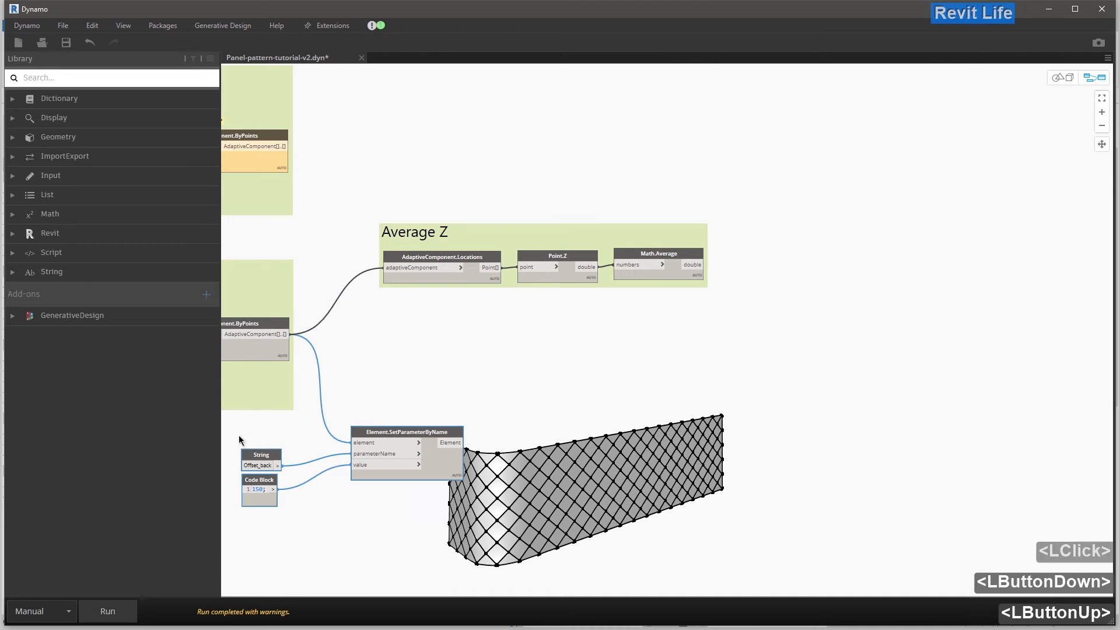
drag(401, 433, 935, 388)
click(869, 328)
- Add a Math.RemapRange node and connect the Math.Average output to its numbers input
middle_drag(837, 310, 615, 327)
right_click(692, 267)
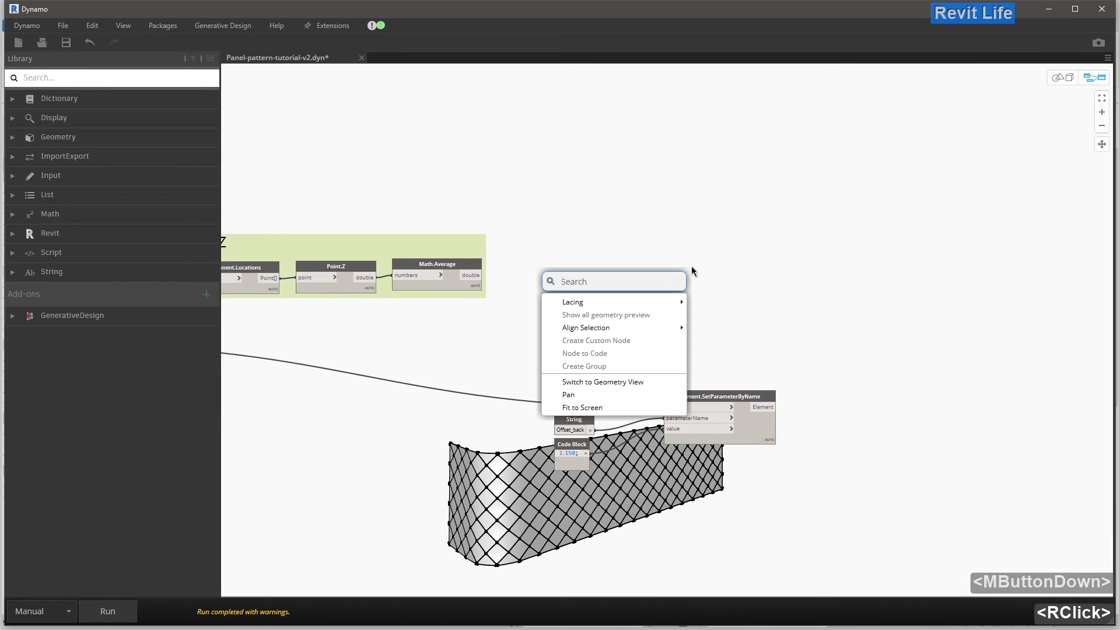
text(math.)
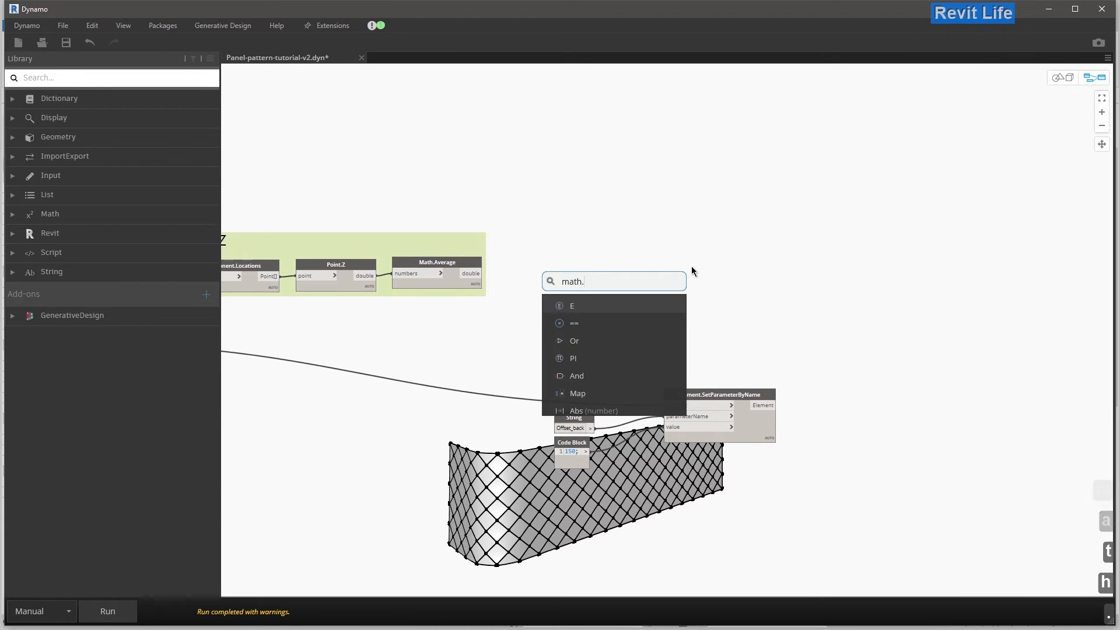
text(rema)
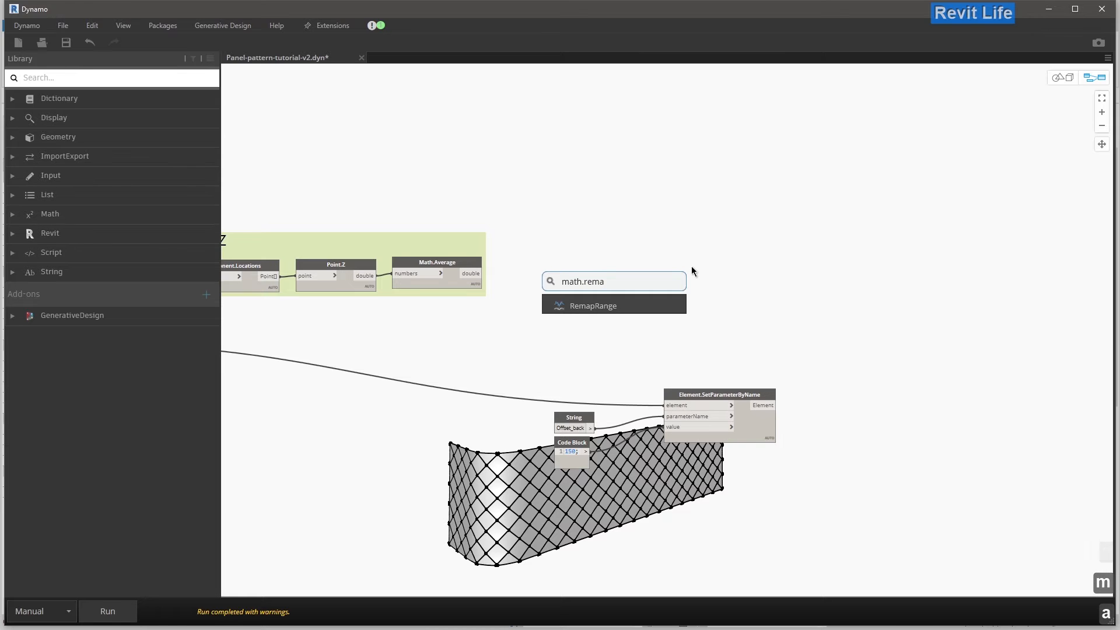
click(633, 306)
drag(643, 302, 605, 300)
click(477, 272)
click(597, 286)
- Add a Number Slider set to 280 and connect it to the newMin input of Math.RemapRange
scroll(613, 337, up, 1)
middle_drag(484, 331, 517, 324)
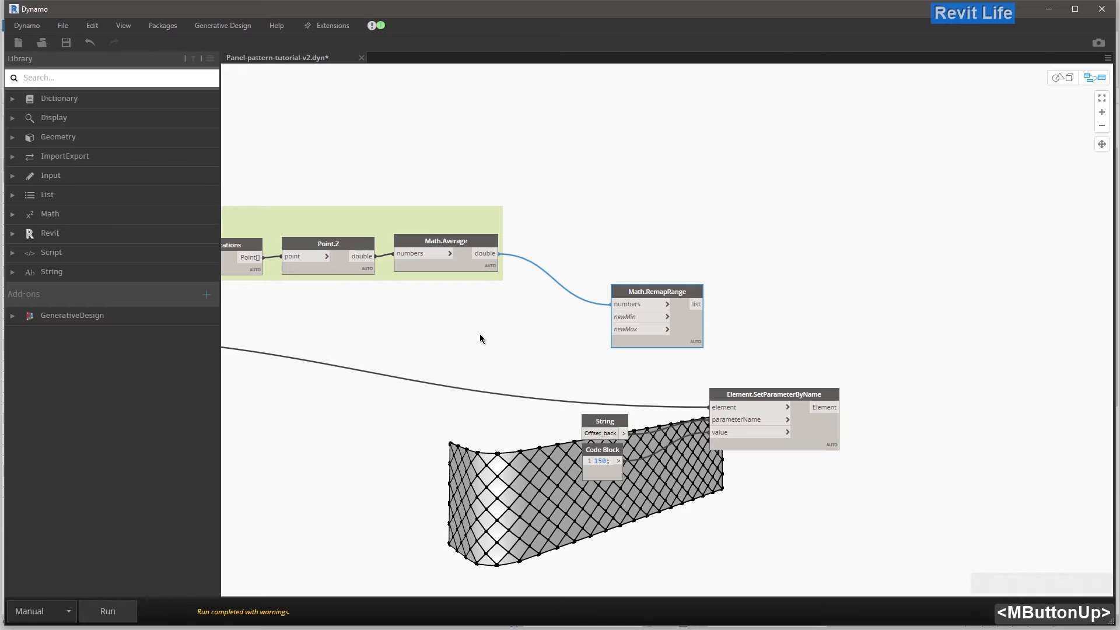
right_click(480, 335)
text(number)
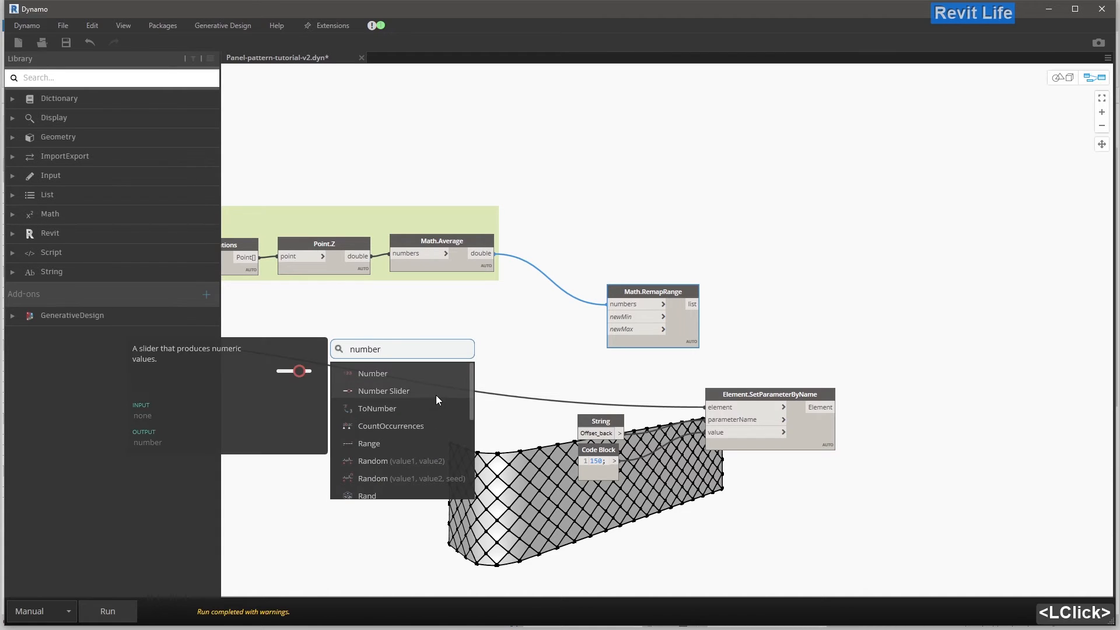
click(436, 394)
drag(460, 402, 455, 322)
click(459, 333)
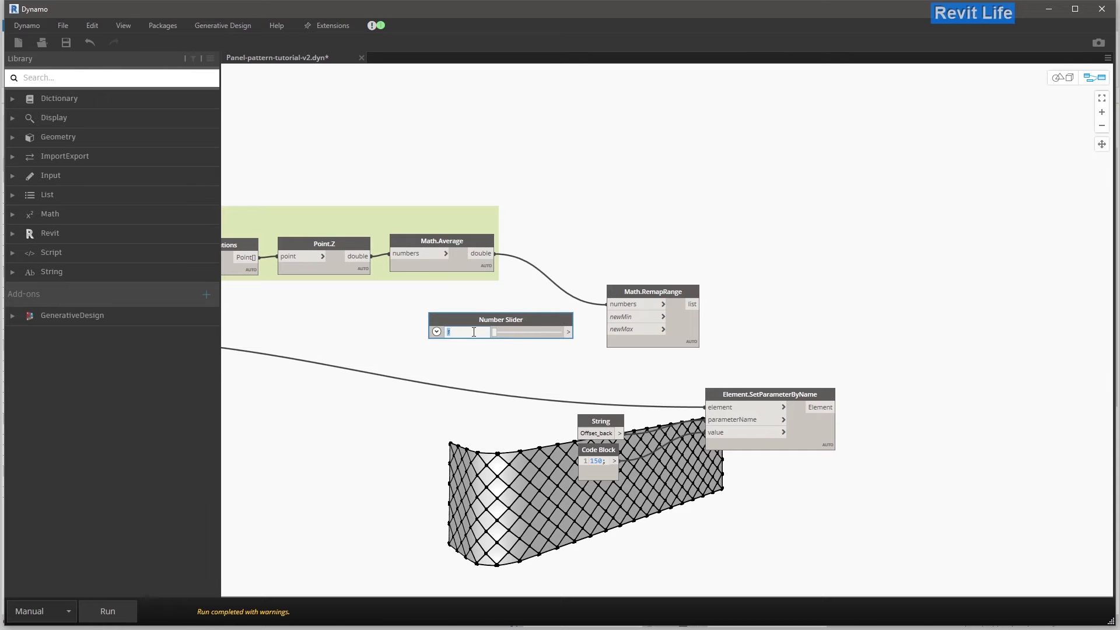
click(481, 349)
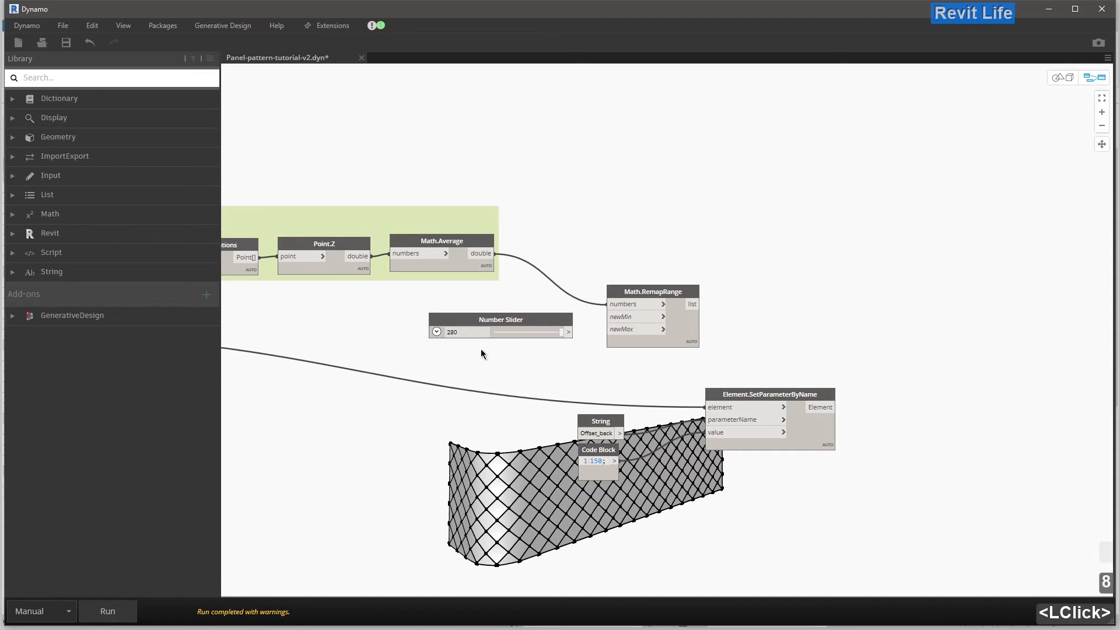
drag(471, 318, 443, 320)
click(540, 336)
click(607, 317)
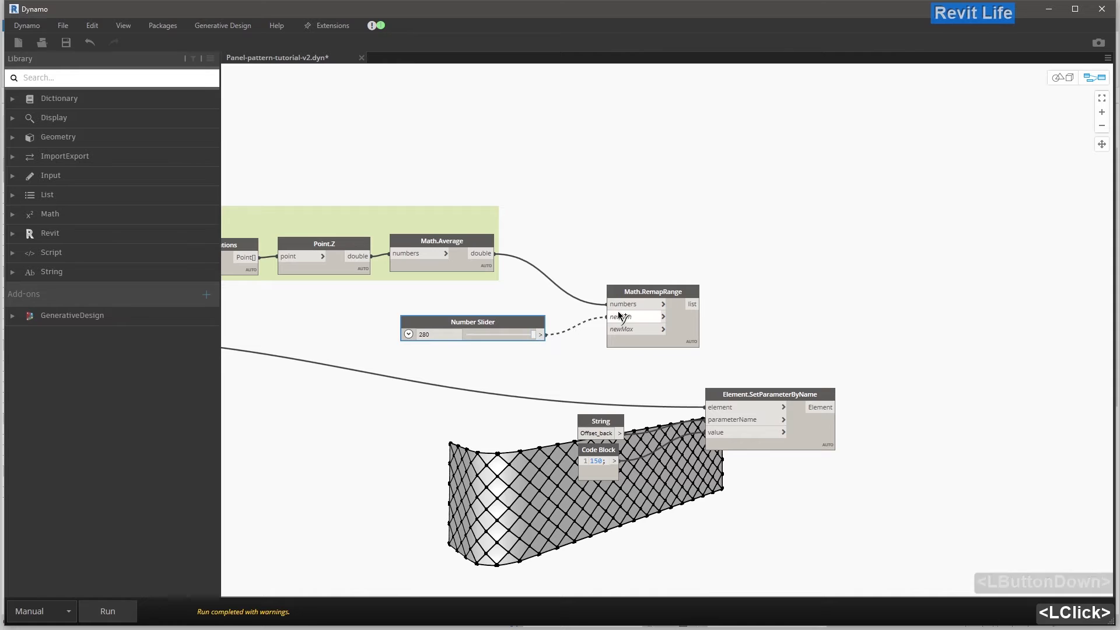
drag(533, 321, 554, 308)
- Duplicate the Number Slider below the first, set the copy to 150 and connect it to the newMax input of Math.RemapRange
click(502, 334)
scroll(502, 333, up, 2)
drag(504, 306, 507, 364)
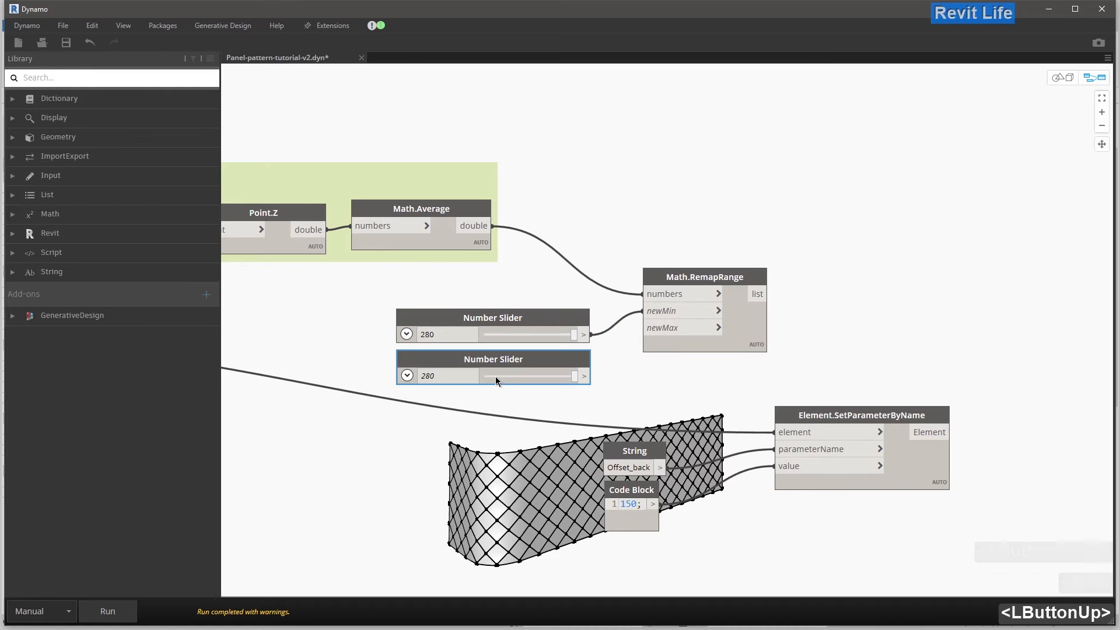
click(457, 377)
text(15)
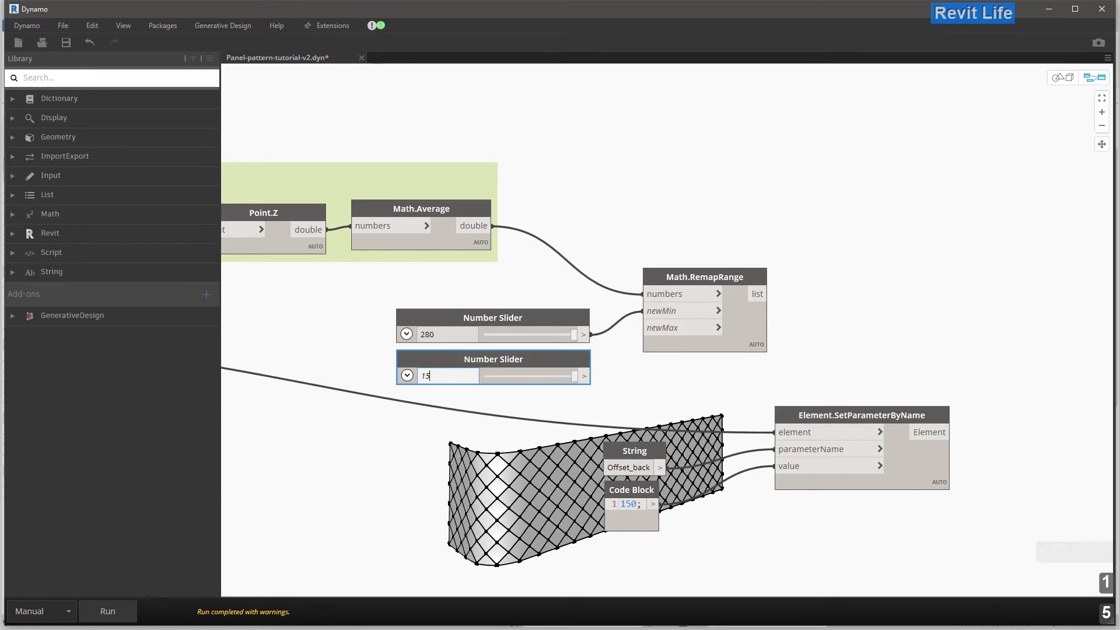
click(477, 424)
double_click(645, 328)
drag(561, 317, 560, 300)
drag(560, 356, 554, 343)
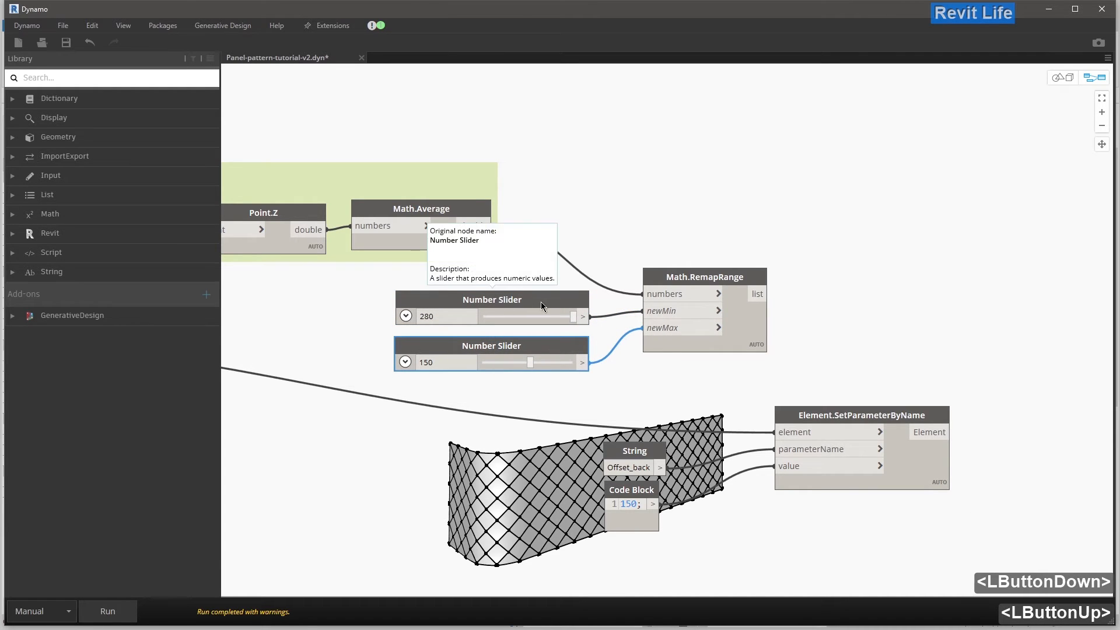
- Connect the list output of Math.RemapRange to the value input of Element.SetParameterByName, replacing the Code Block connection
middle_drag(541, 302, 400, 301)
click(623, 294)
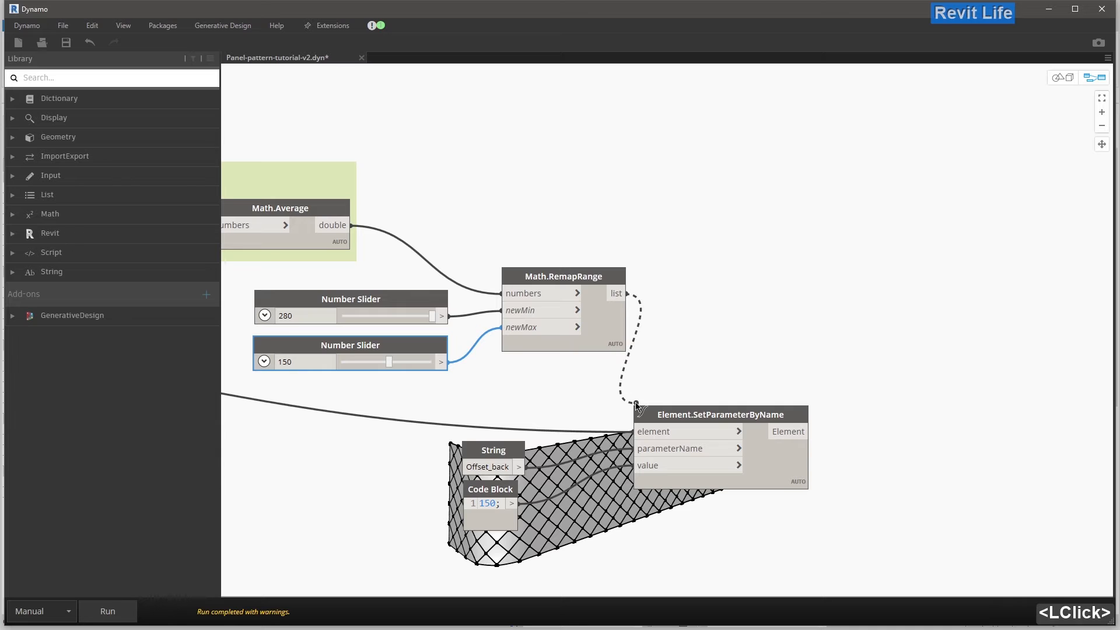
click(635, 471)
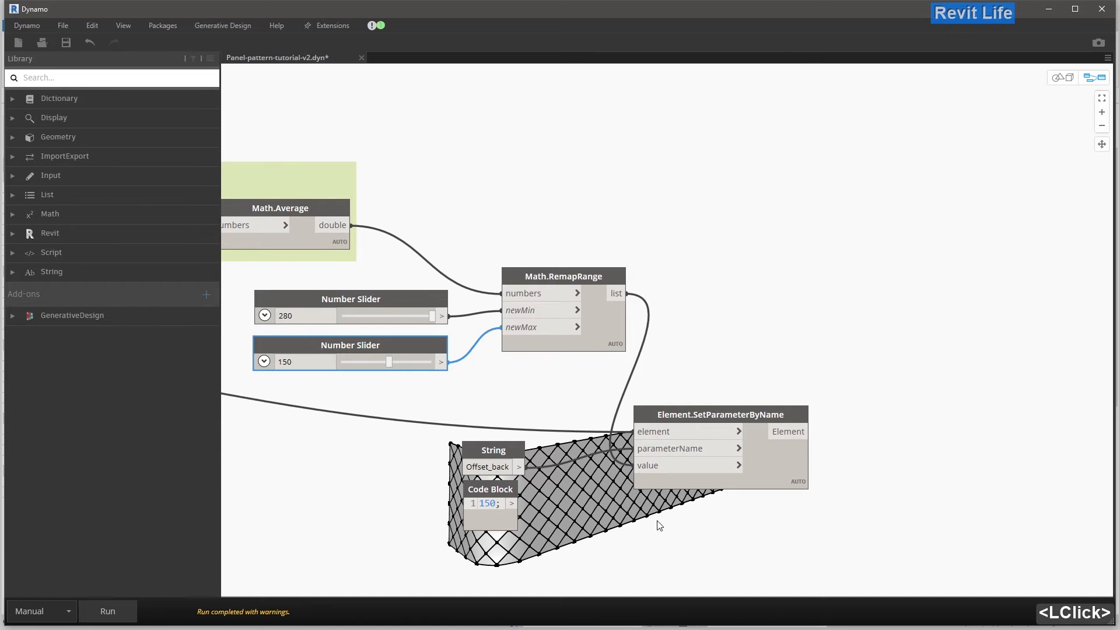
- Place Element.SetParameterByName to the right of Math.RemapRange and set the Offset_back String node just before it
drag(695, 409, 799, 217)
scroll(793, 219, down, 2)
click(704, 242)
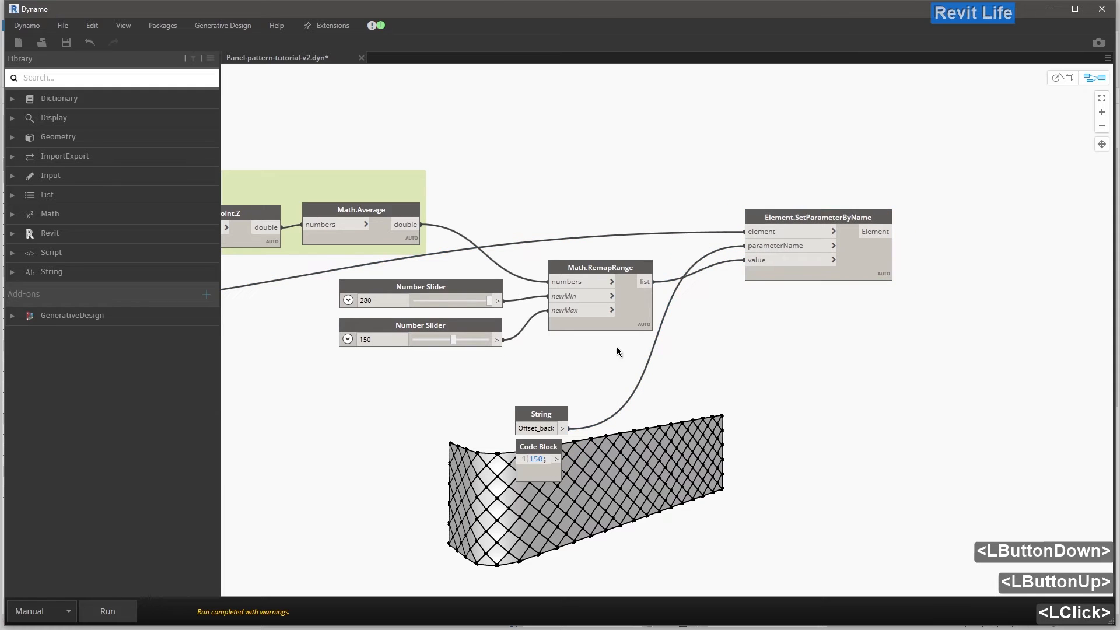
drag(554, 414, 724, 269)
drag(709, 231, 713, 232)
click(708, 185)
middle_drag(676, 191, 638, 194)
- Shift Math.RemapRange and its two sliders closer to Element.SetParameterByName and delete the unused 150 Code Block
click(640, 291)
drag(639, 292, 437, 182)
drag(537, 273, 630, 319)
click(637, 250)
middle_drag(611, 225, 386, 215)
click(280, 431)
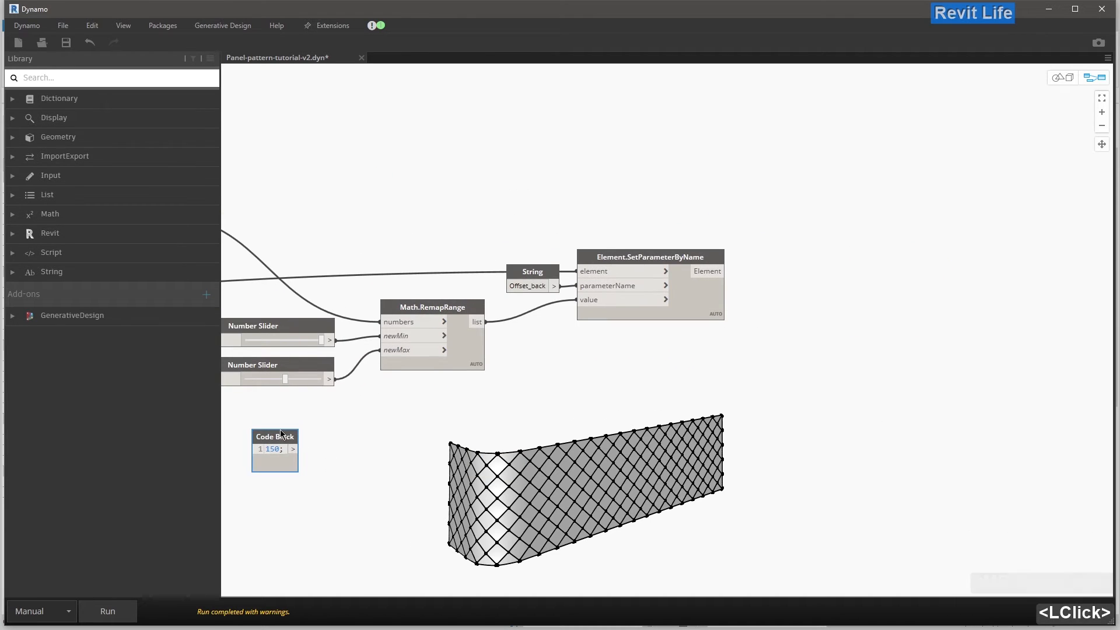
key(Delete)
- Group the two Number Sliders, Math.RemapRange, String and Element.SetParameterByName nodes and title the group Offset_back
middle_drag(542, 410, 768, 385)
drag(920, 407, 506, 194)
key(ctrl+g)
double_click(543, 204)
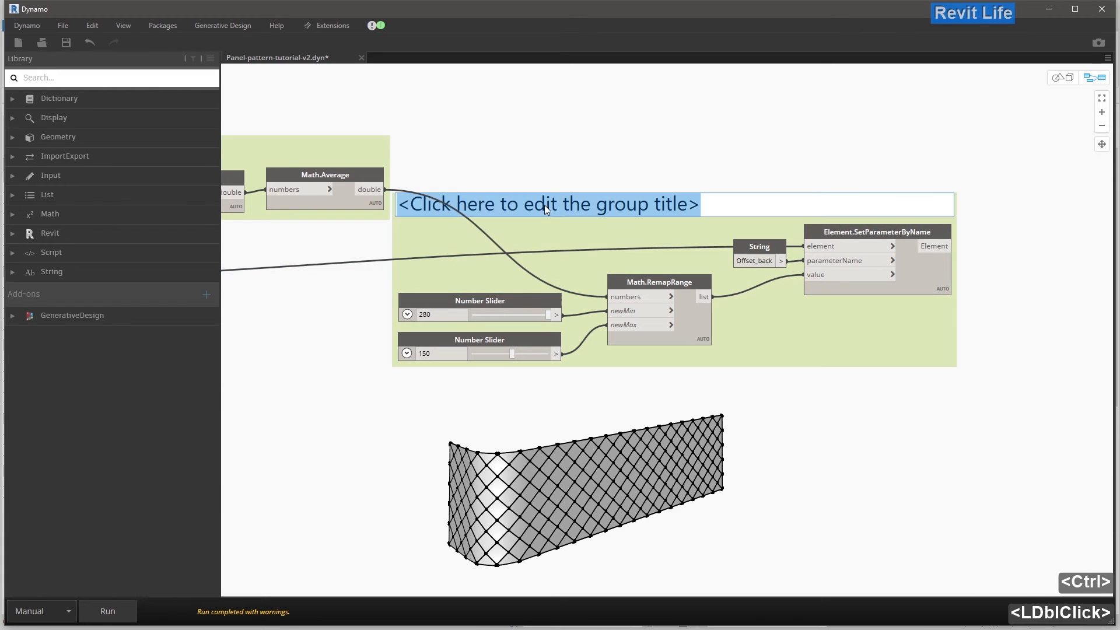
text(Offset)
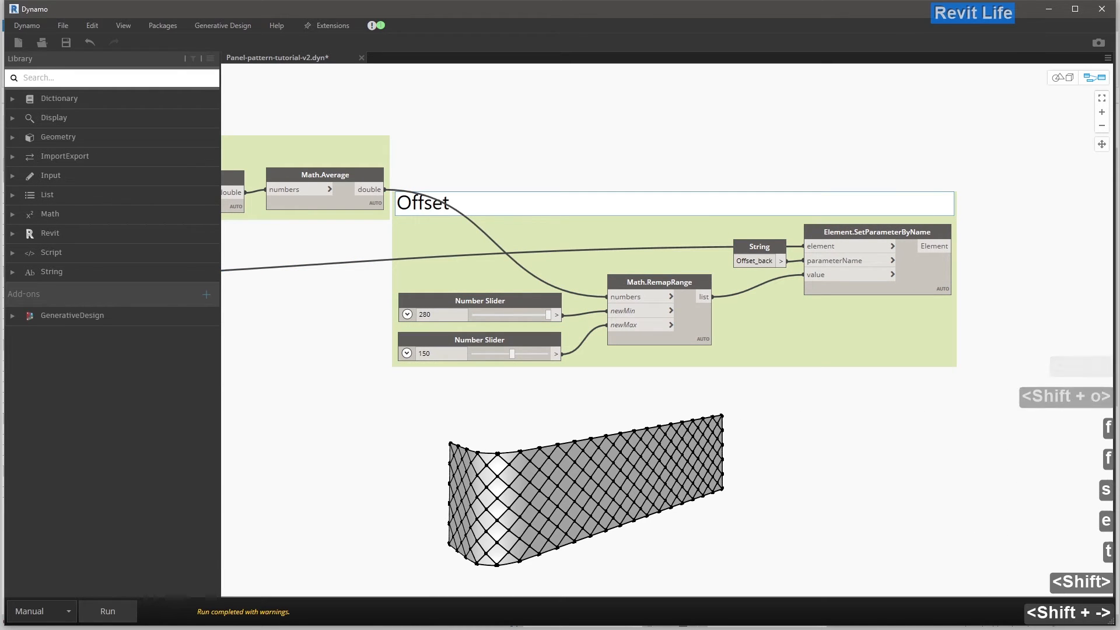
text(_back)
drag(563, 237, 577, 260)
click(580, 163)
middle_drag(579, 163, 473, 185)
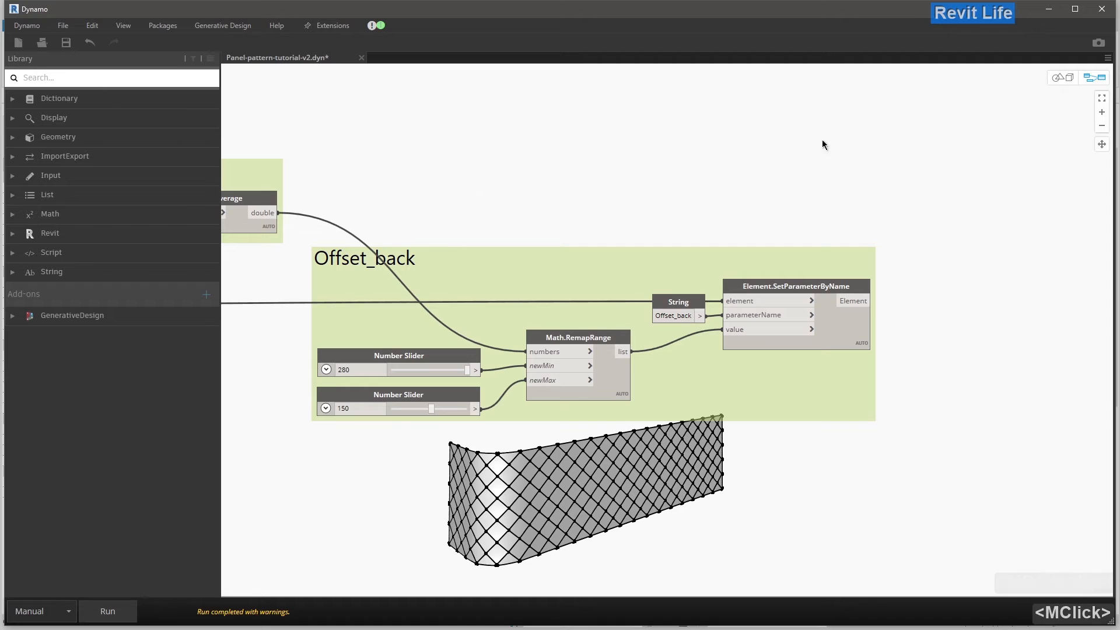
- Run the graph, switch to Revit and inspect the panel openings from bottom to top of the facade in the 3D view
click(111, 611)
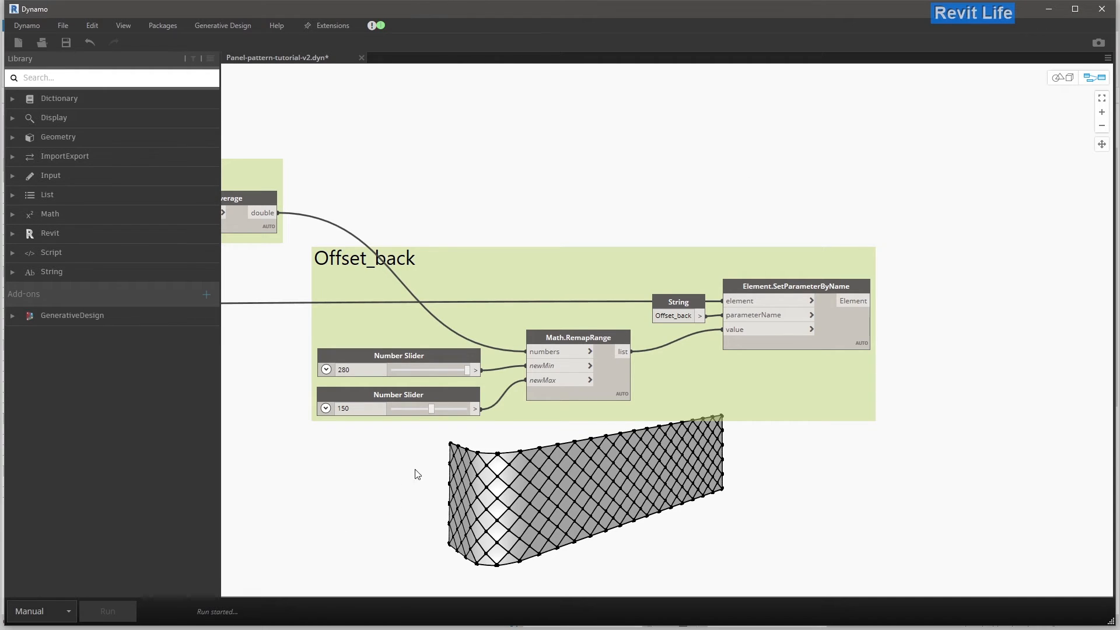
click(1054, 12)
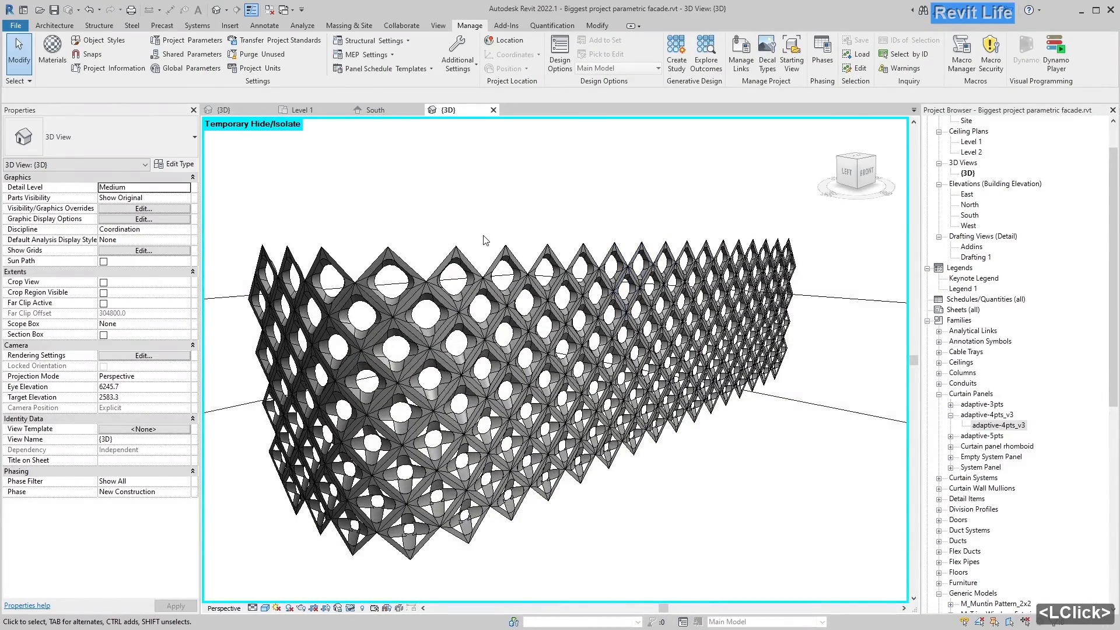
middle_drag(444, 337, 442, 497)
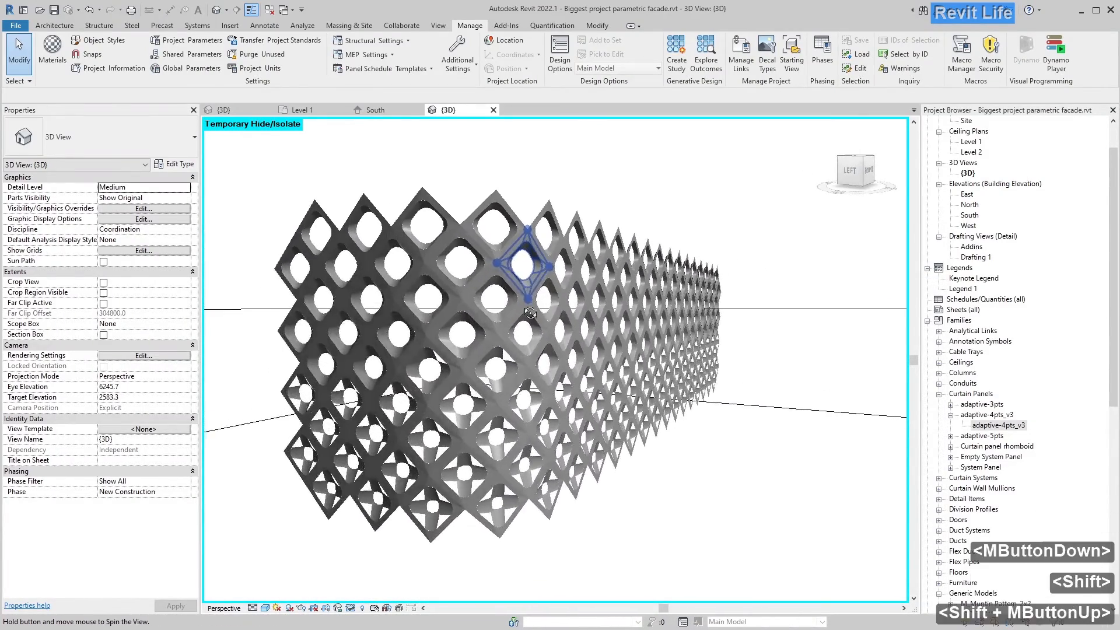
click(430, 510)
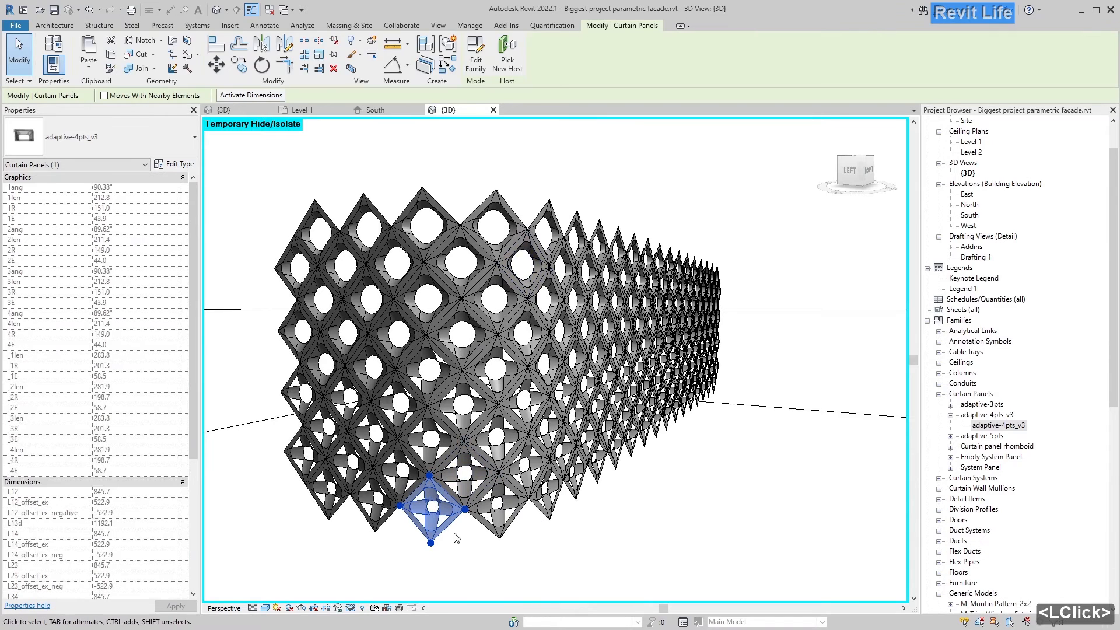
click(430, 513)
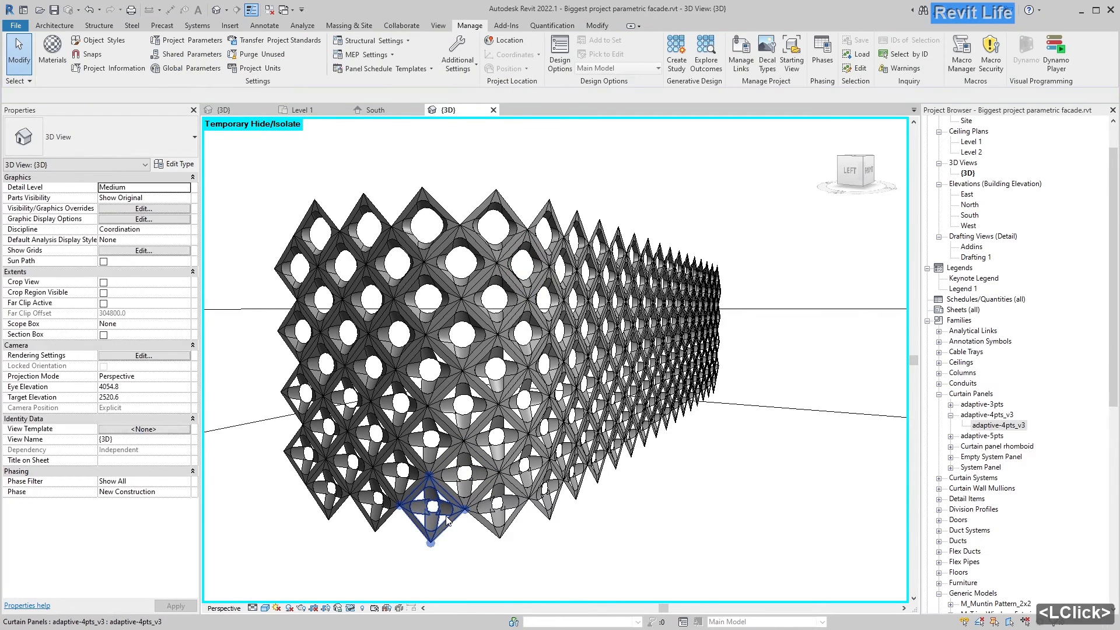
shift+middle_drag(487, 495, 463, 528)
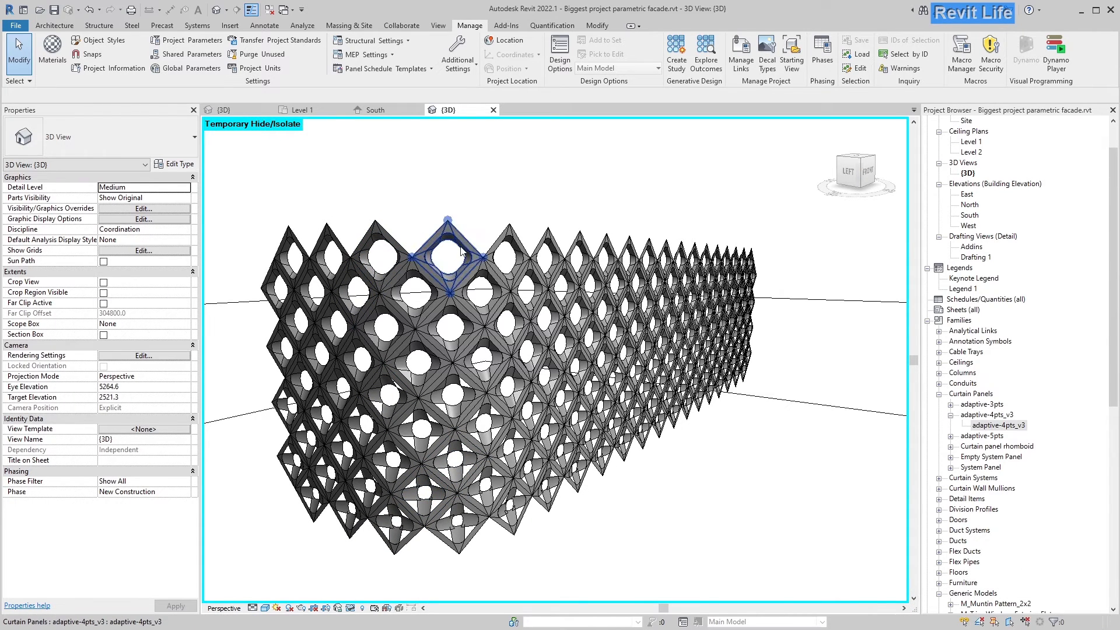
- Select a panel in the lowest row of the facade and set its Offset_back to 250, accepting the warning
click(394, 529)
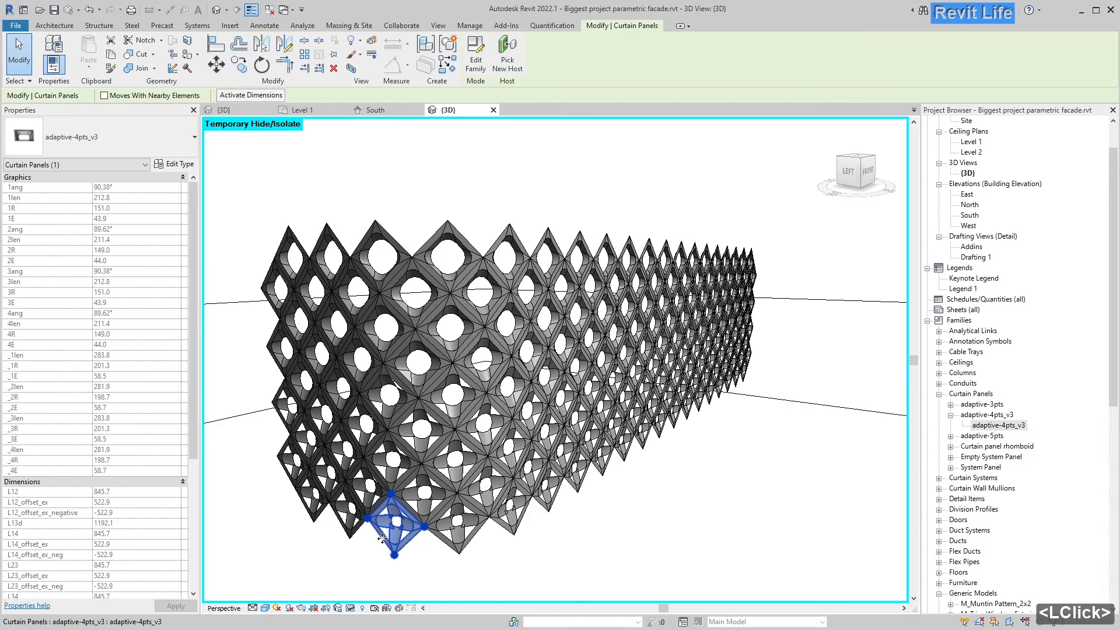
drag(193, 443, 193, 579)
click(136, 575)
text(250)
key(Return)
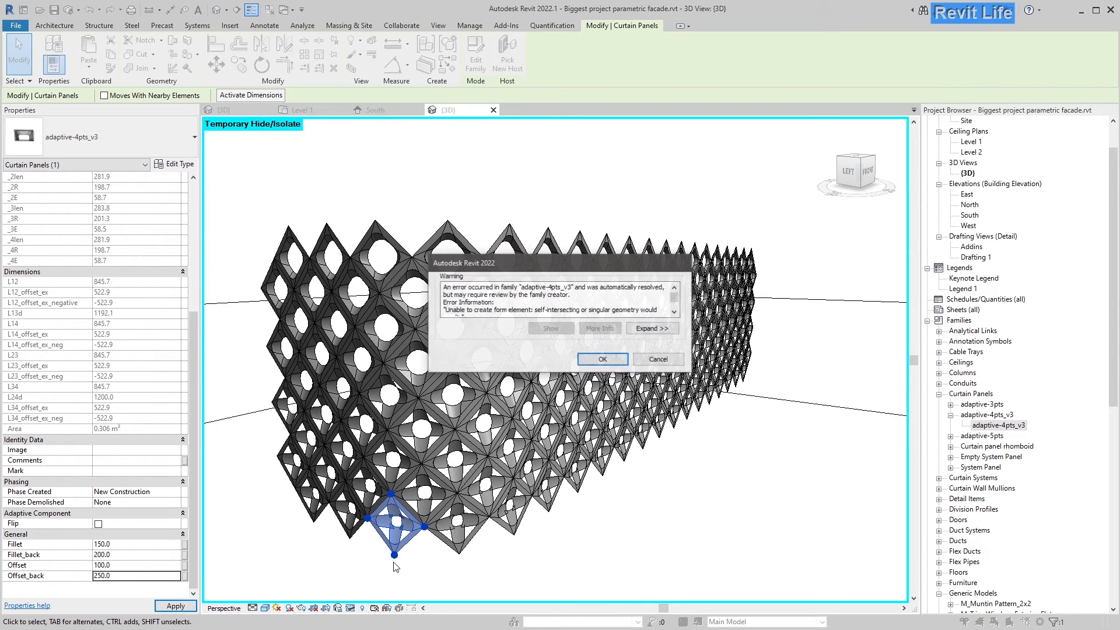
click(601, 360)
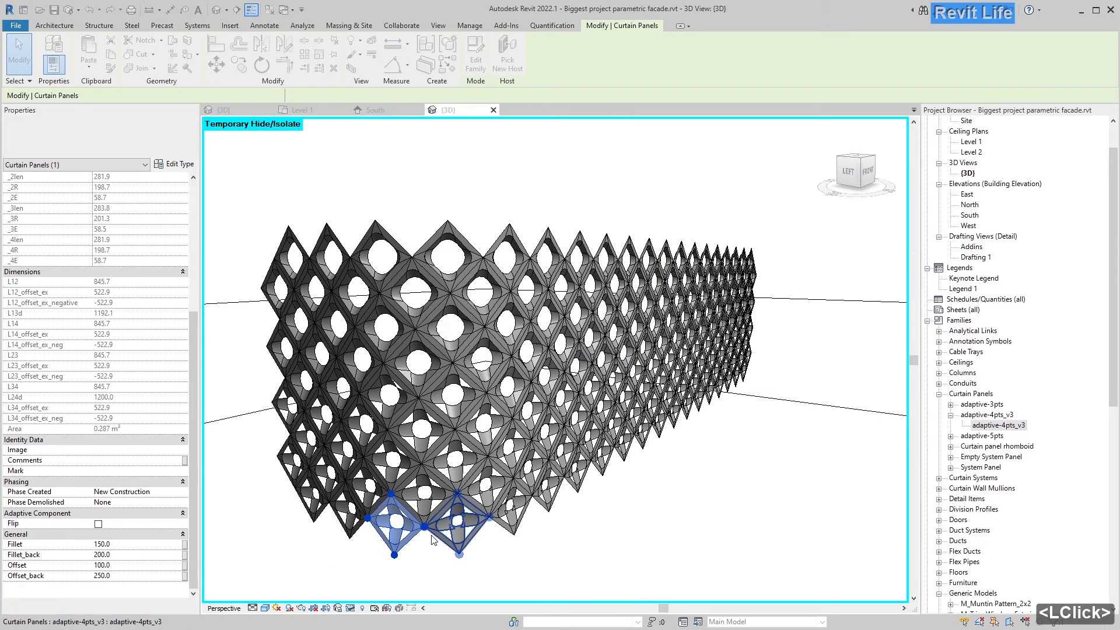
- Set the selected bottom panel's Offset_back to 220 and its Fillet_back to 150
click(116, 575)
drag(117, 575, 94, 576)
text(220)
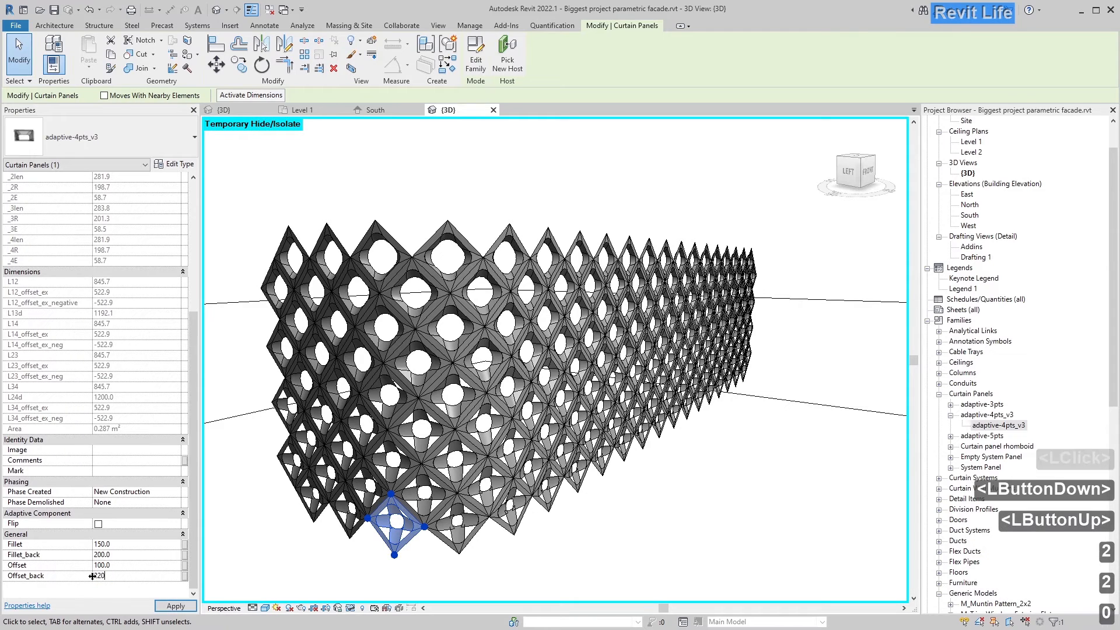
click(159, 605)
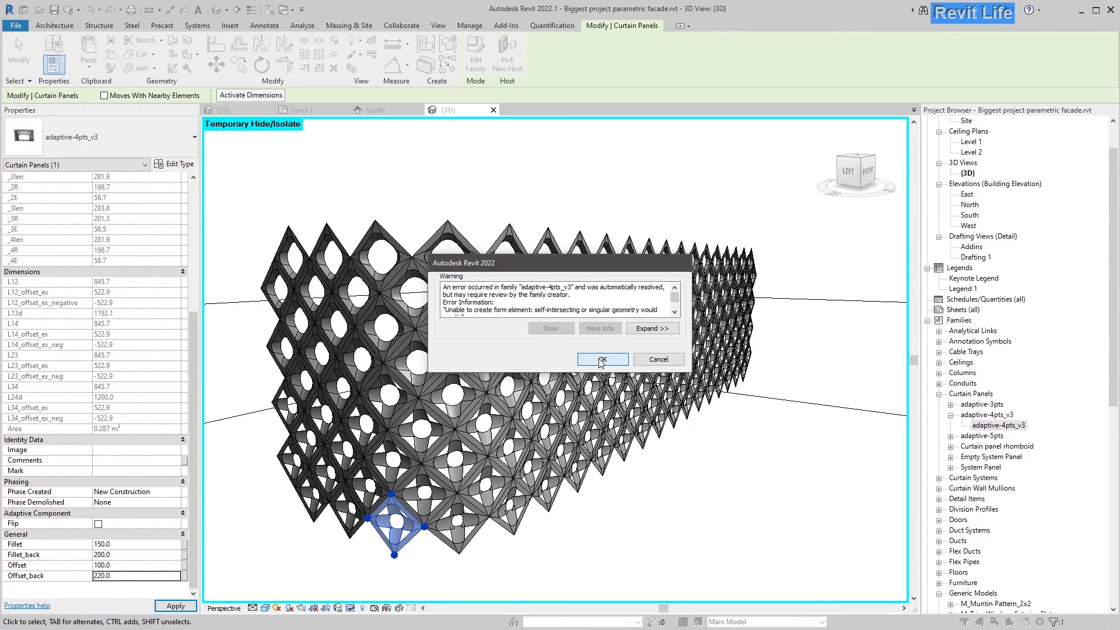
click(601, 360)
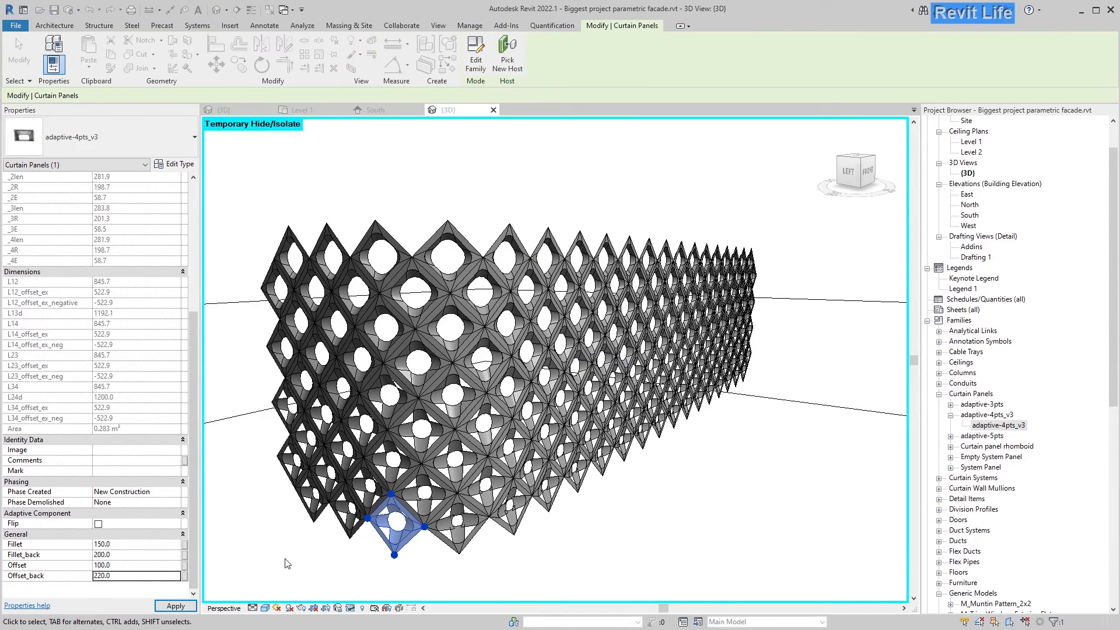
click(122, 555)
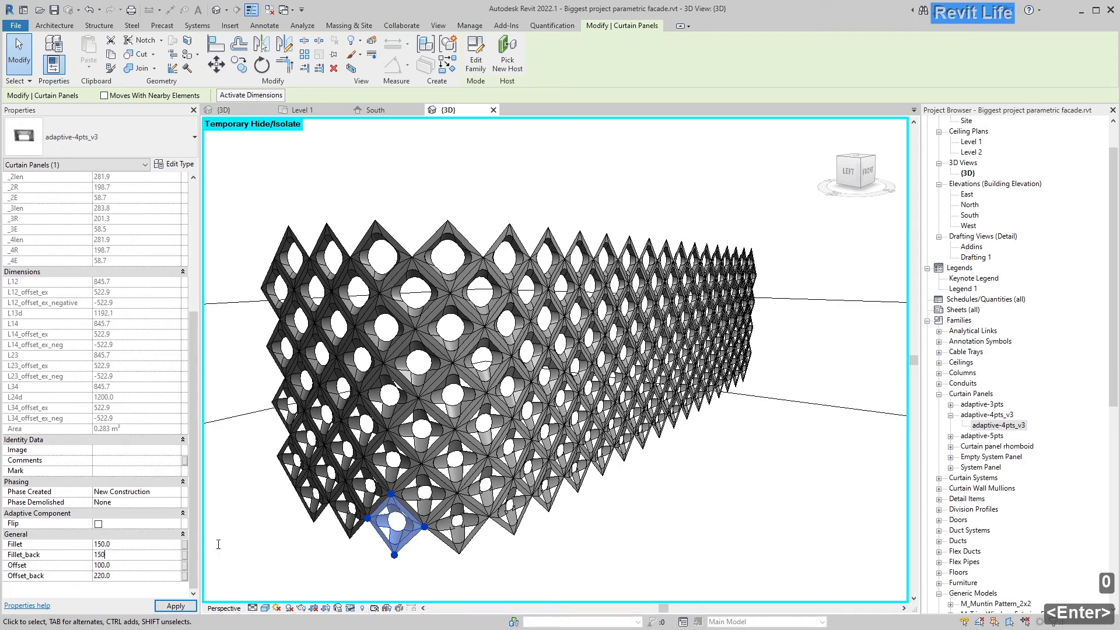
click(327, 560)
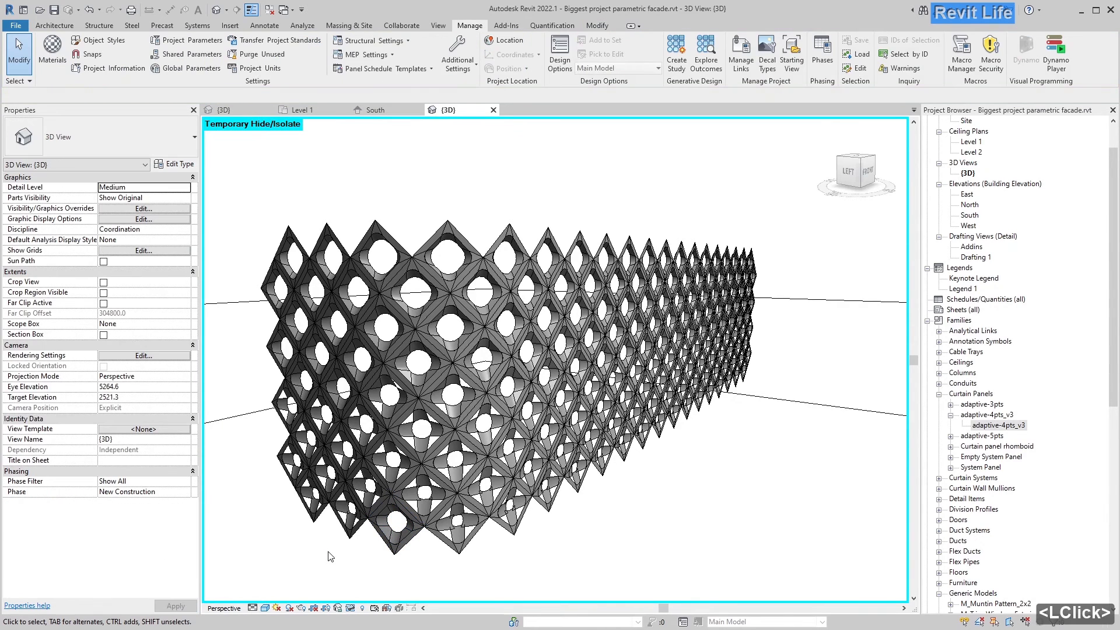
- Reselect the bottom panel and set its Offset_back to 280
click(382, 547)
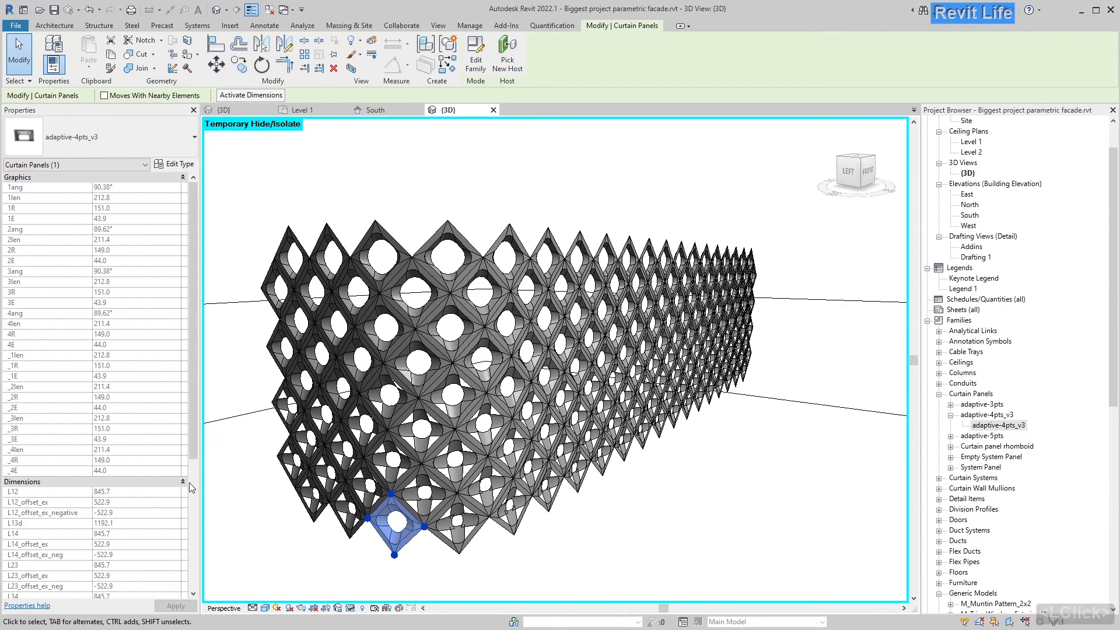
click(191, 487)
click(138, 576)
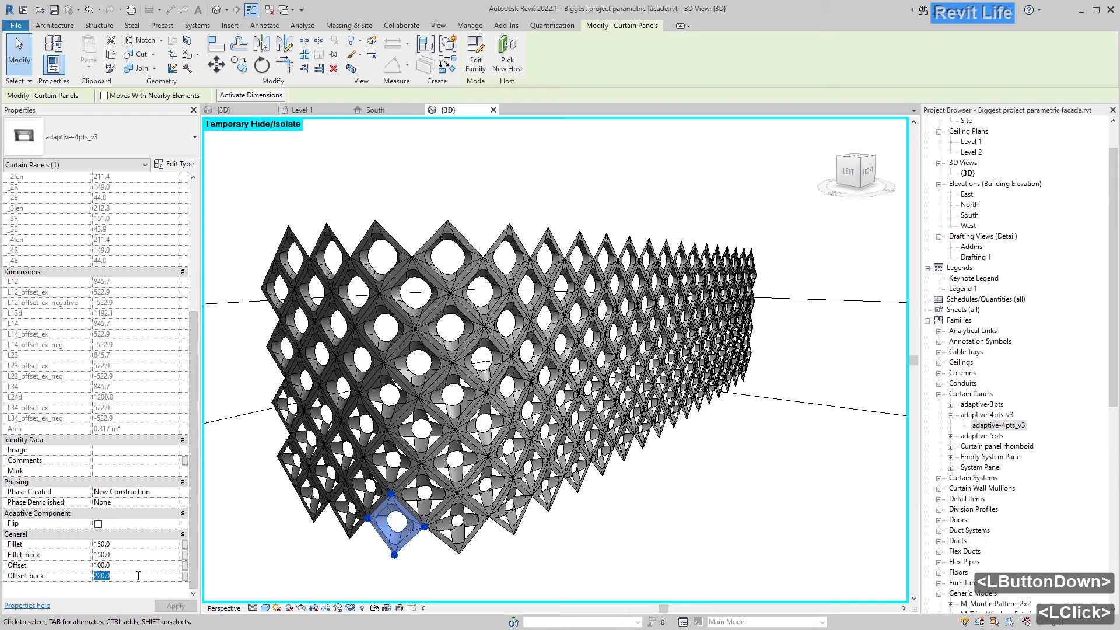
text(280)
key(Return)
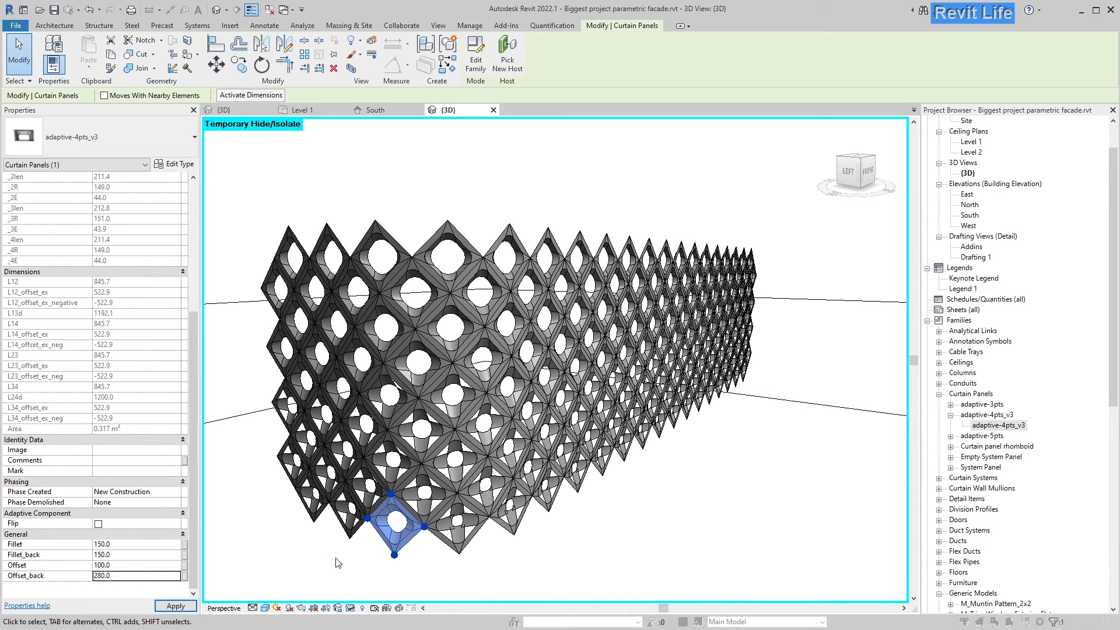
click(602, 359)
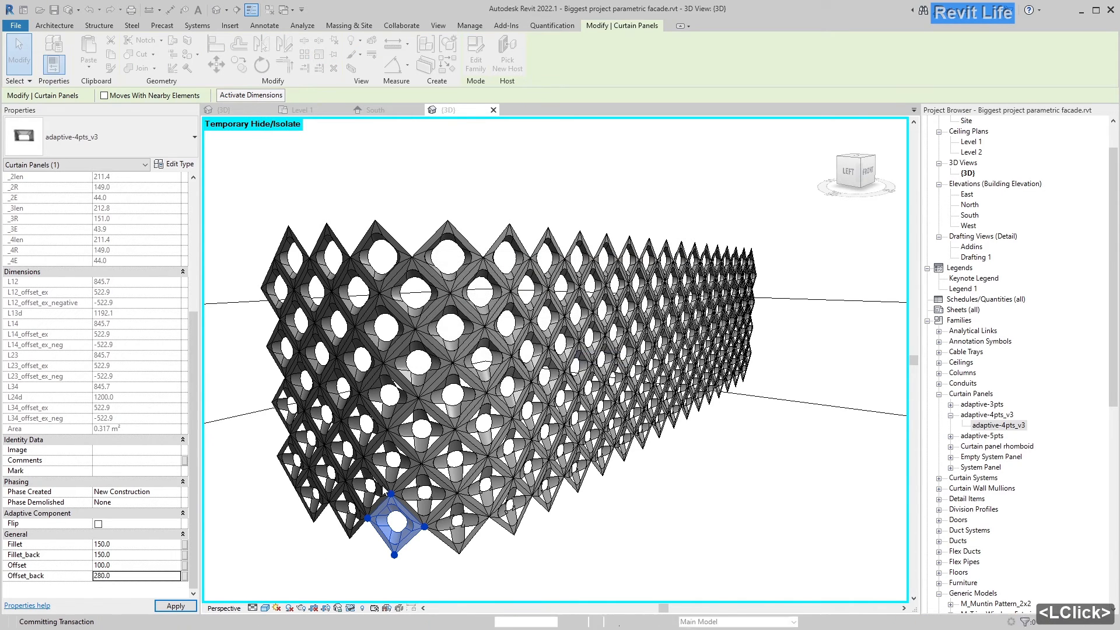
- Set the bottom panel's Fillet_back to 100 and switch back to Dynamo
click(194, 509)
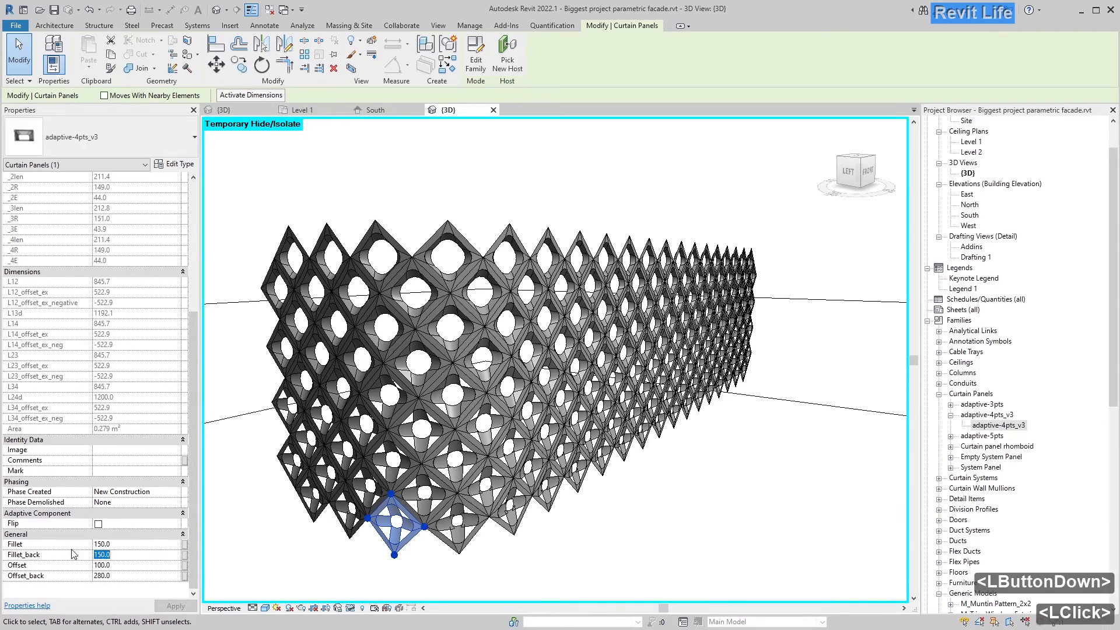
text(10)
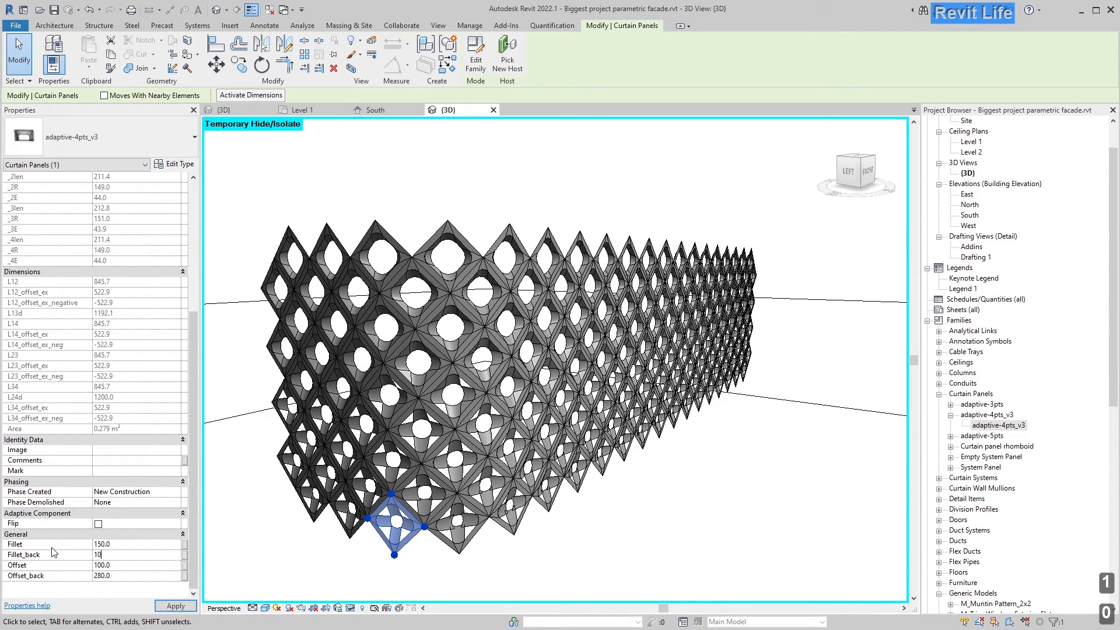
click(188, 607)
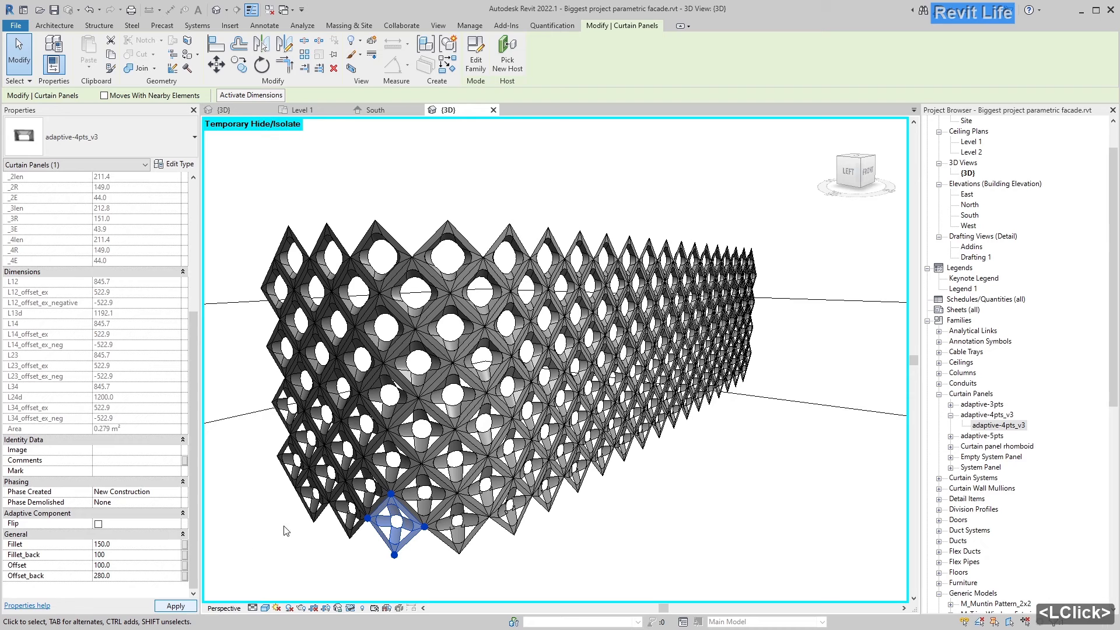
click(275, 537)
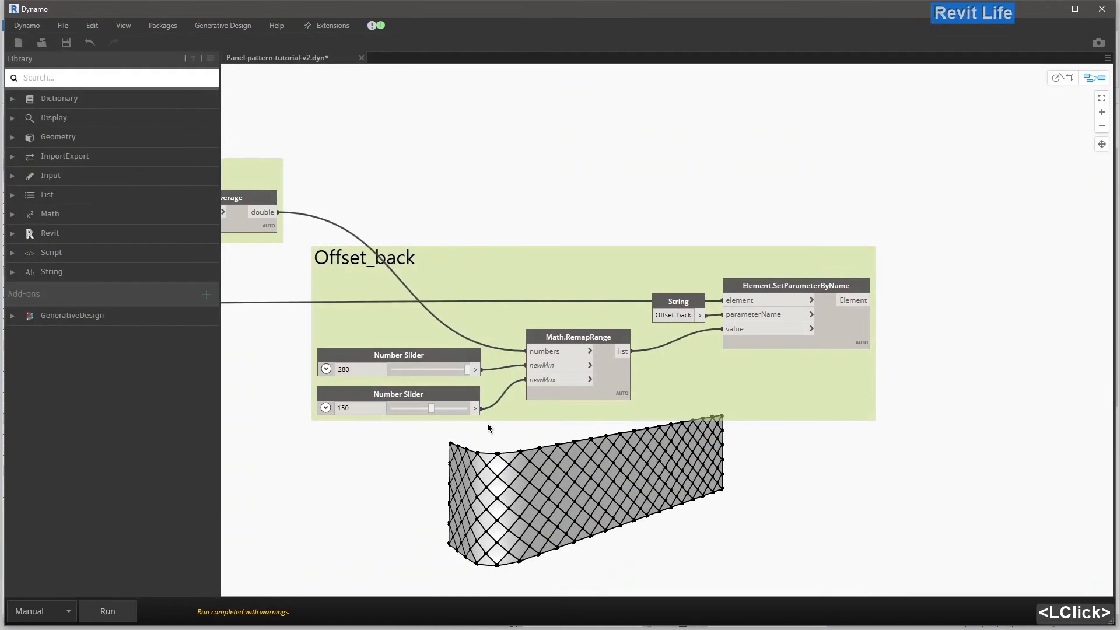
- Move the Offset_back group lower on the canvas and place a duplicate of the whole group directly above it
click(525, 279)
scroll(531, 253, down, 2)
middle_drag(531, 259, 530, 343)
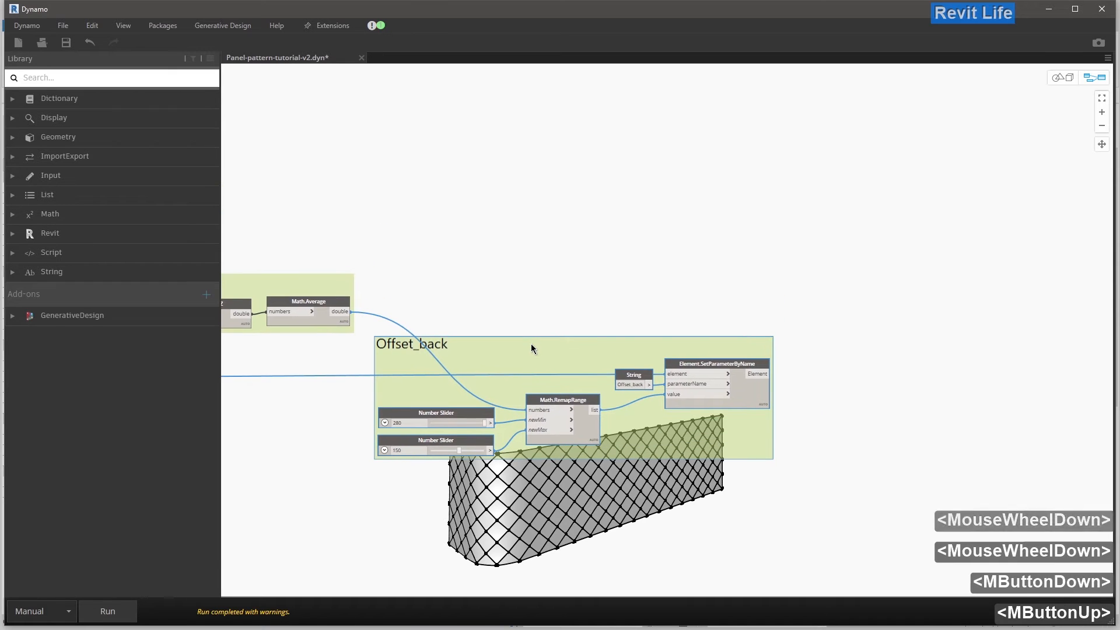
drag(531, 348, 530, 410)
ctrl+drag(542, 290, 521, 281)
click(540, 235)
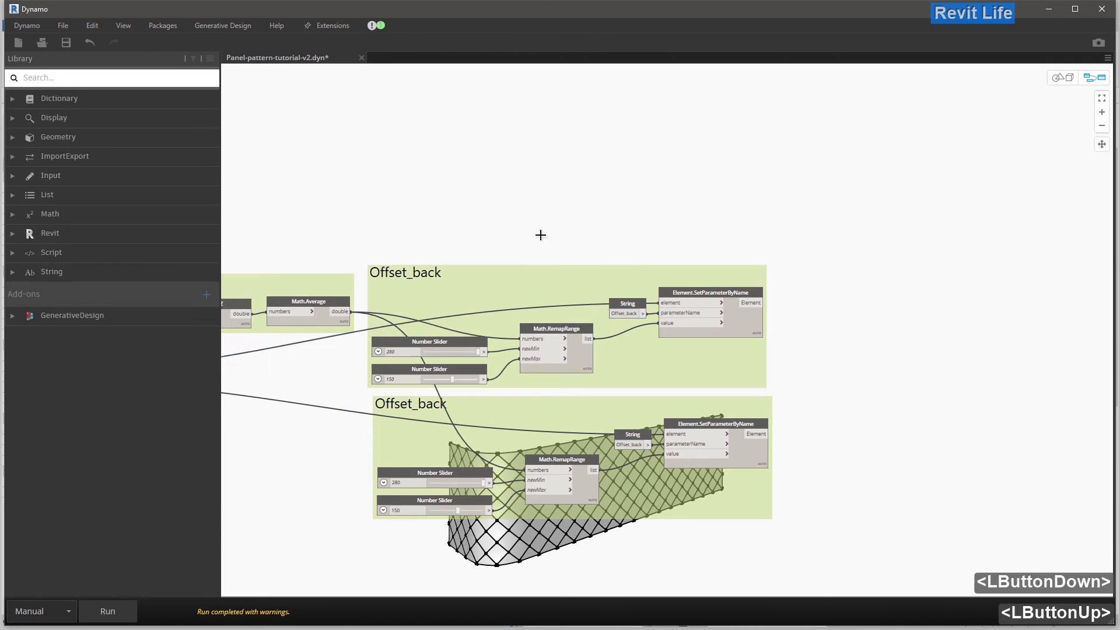
- Change the parameter name in the duplicated group's String node to Fillet_back
scroll(610, 313, up, 4)
double_click(609, 315)
click(624, 314)
drag(624, 314, 597, 313)
text(F)
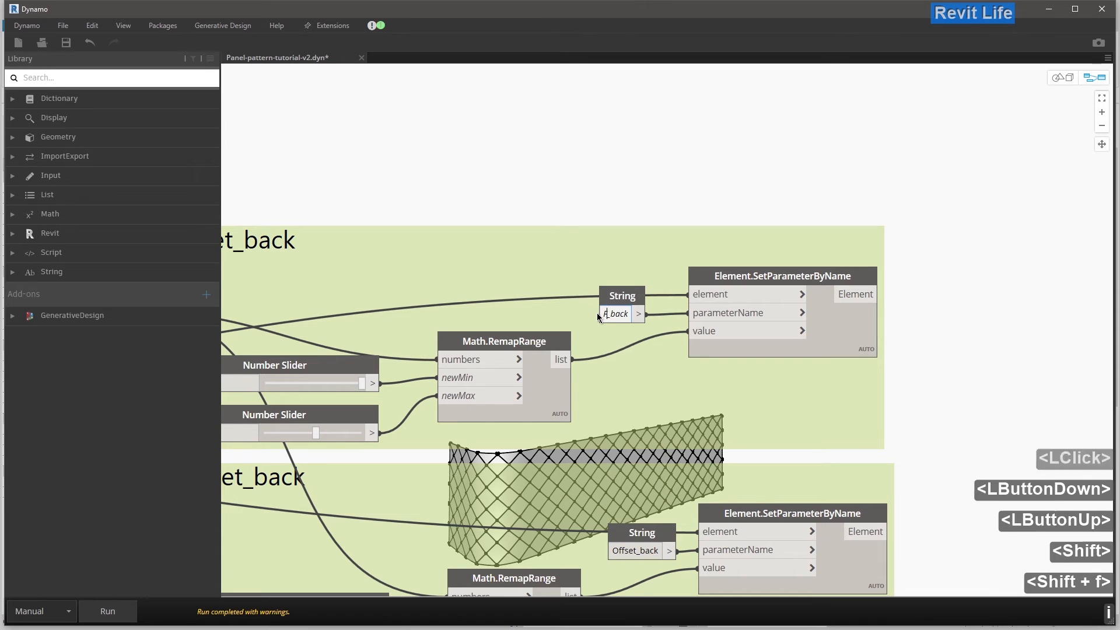
text(illet)
click(390, 212)
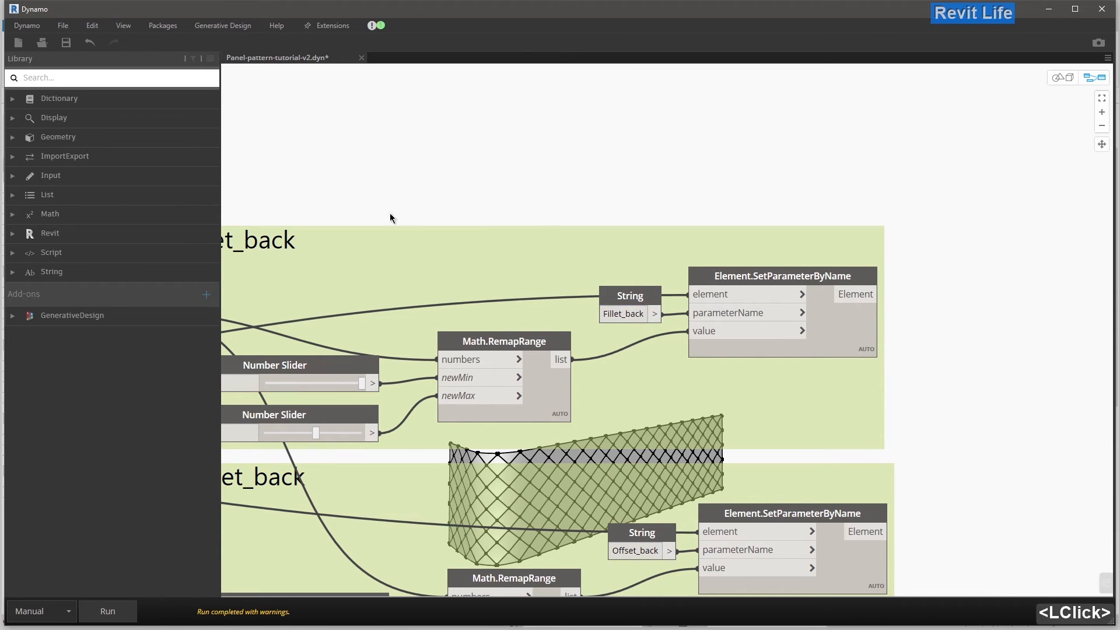
- In the duplicated group, set the newMax Number Slider to 100 and the newMin Number Slider to 150
middle_drag(390, 218, 566, 217)
click(435, 383)
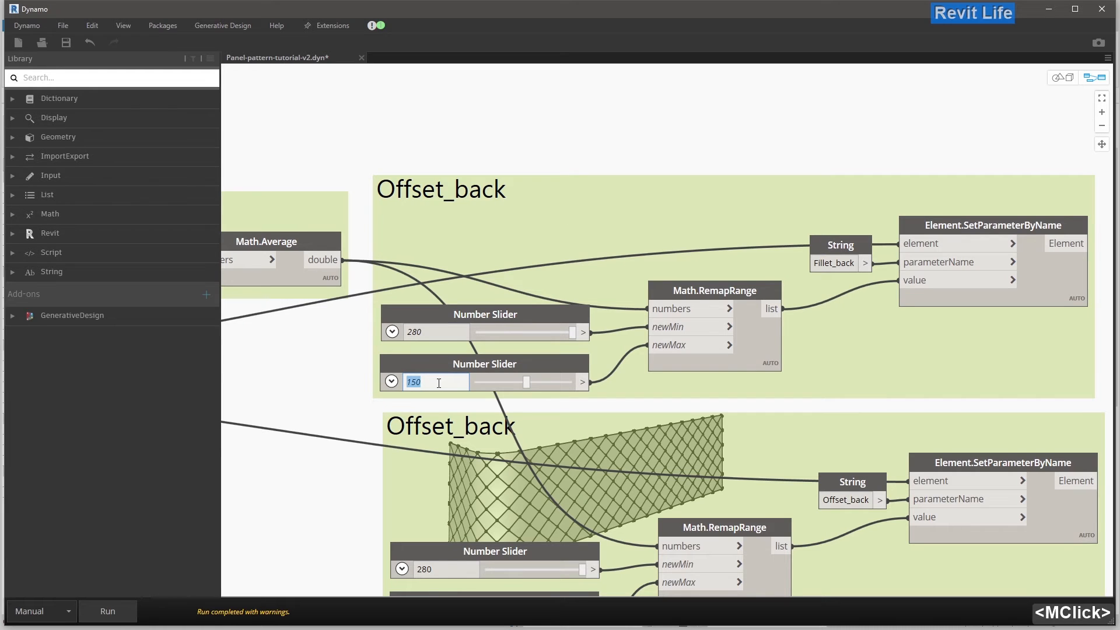
text(10)
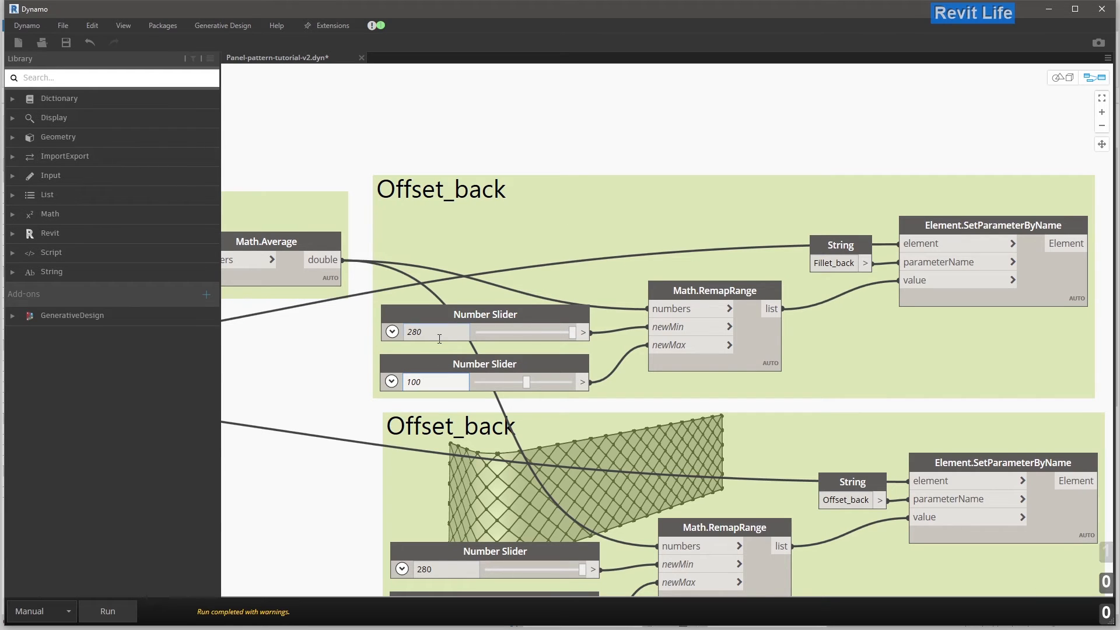
click(439, 338)
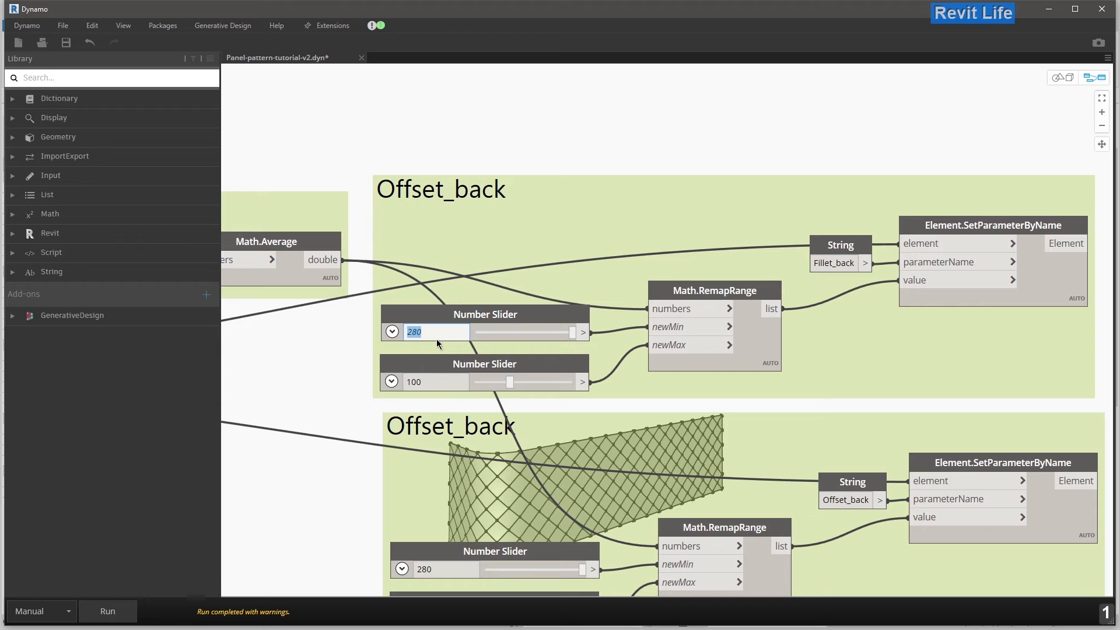
click(348, 351)
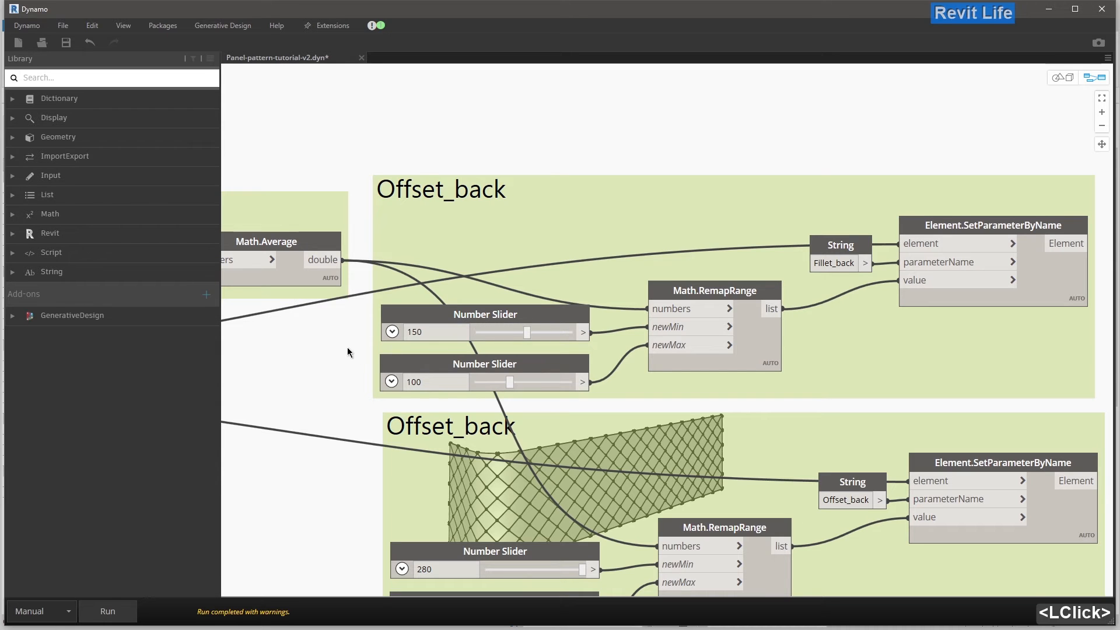
- In the duplicated Fillet_back group, set the newMin Number Slider to 100 and the newMax Number Slider to 150
scroll(343, 350, down, 2)
middle_drag(409, 397, 399, 377)
scroll(405, 376, up, 1)
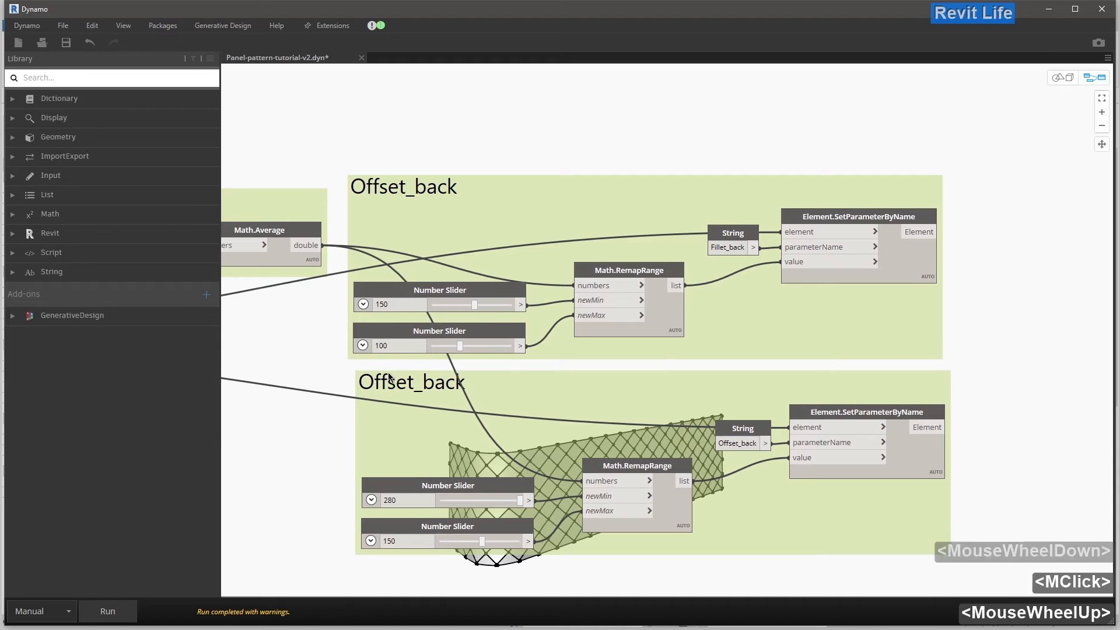
click(396, 305)
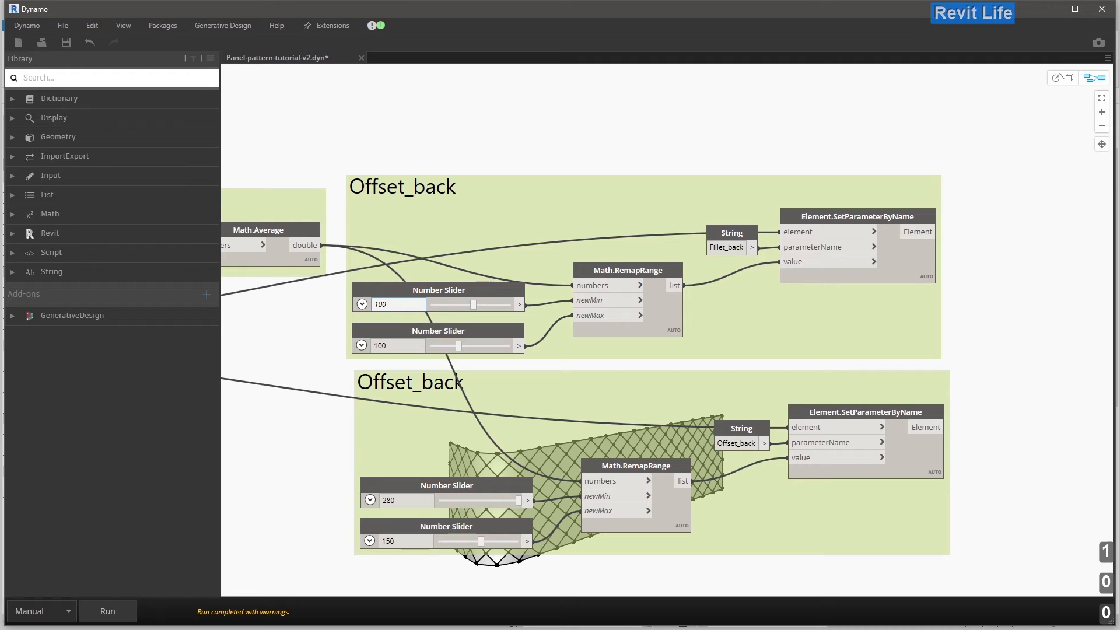
click(396, 347)
text(150)
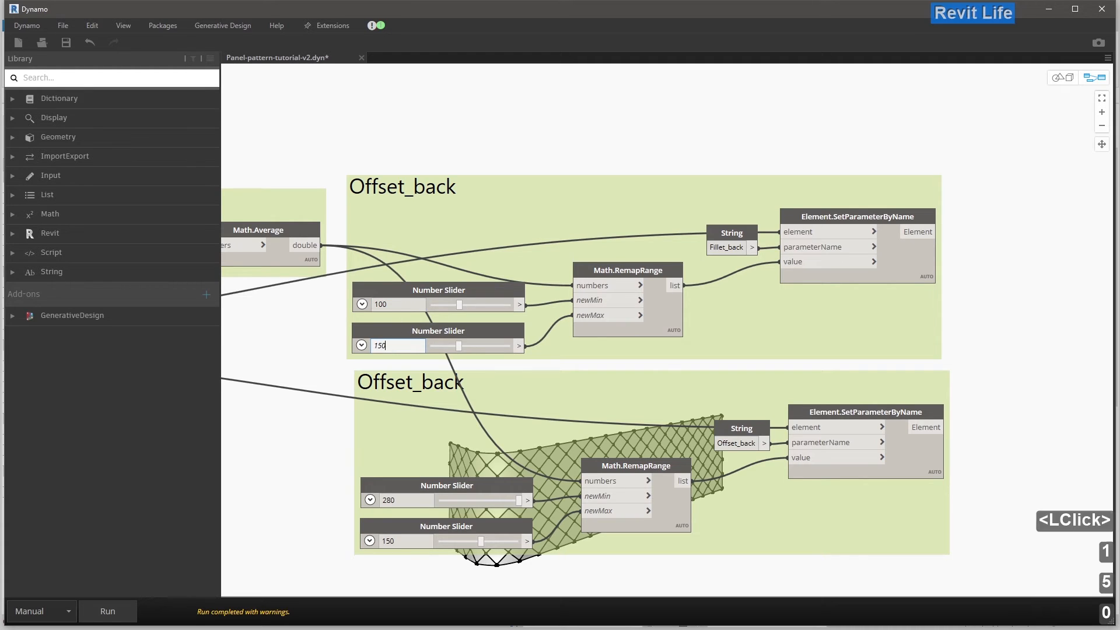
click(299, 338)
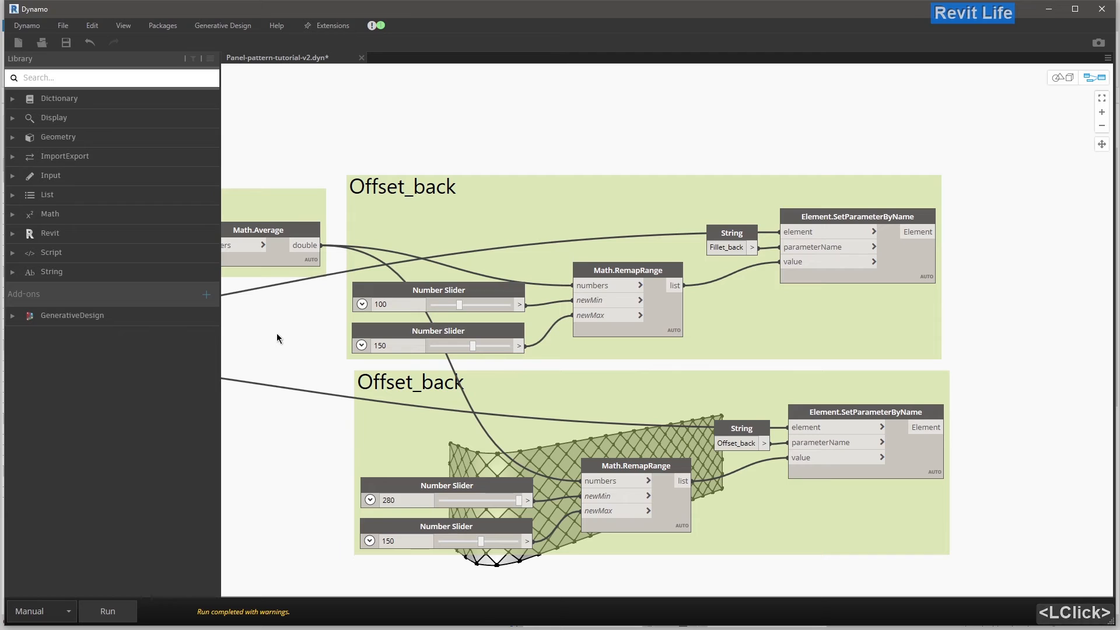
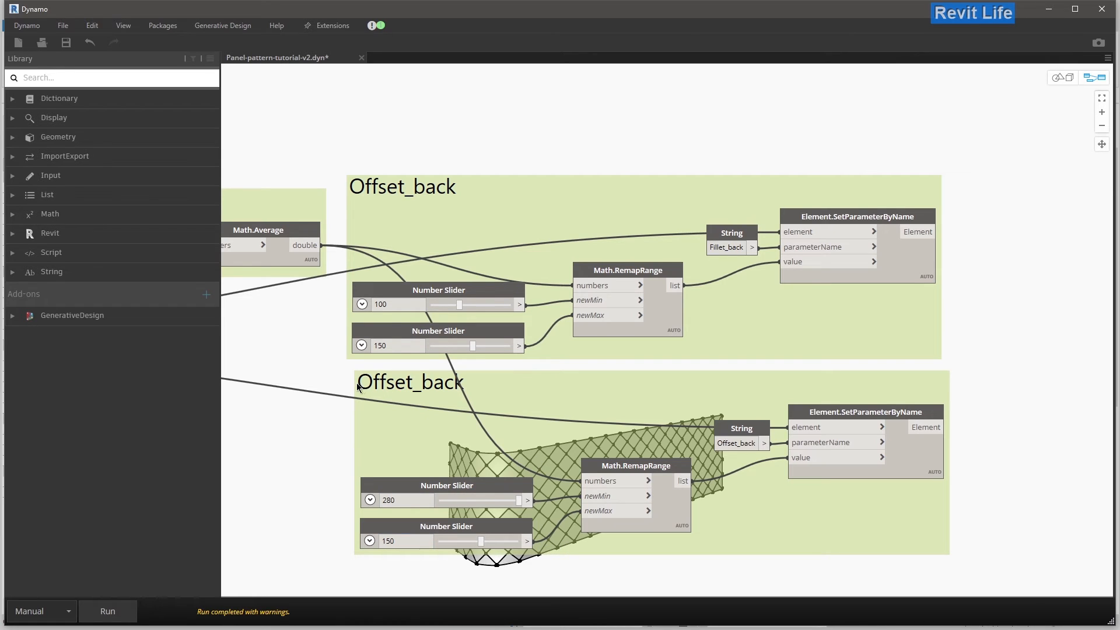
- Set the Fillet_back group's newMin Number Slider to 80 and the Offset_back group's newMax Number Slider to 100
click(381, 322)
click(306, 331)
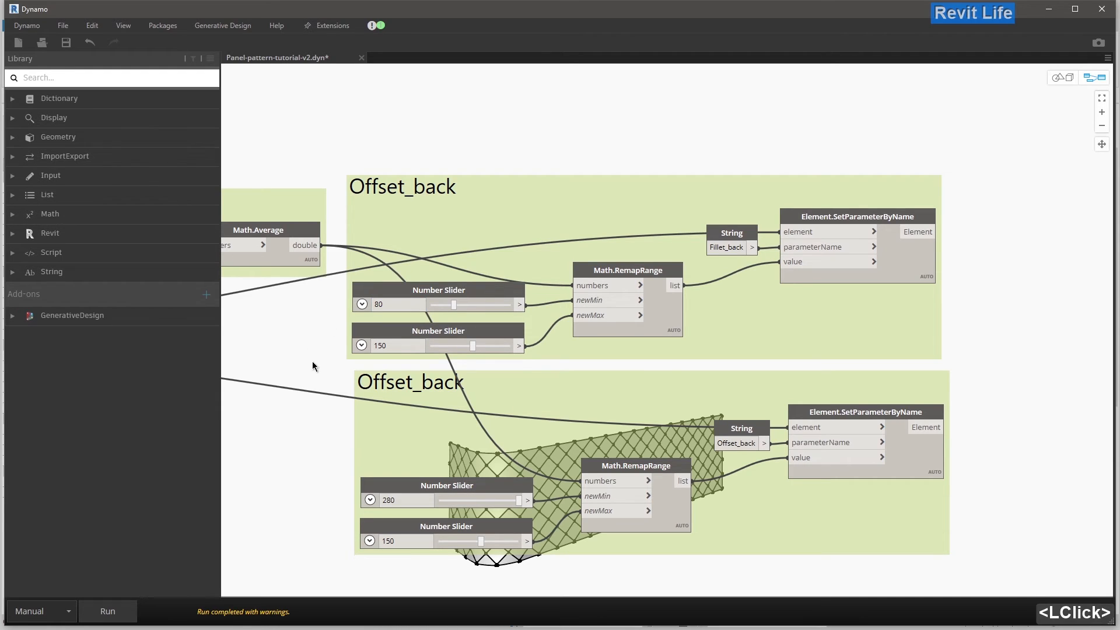
click(412, 542)
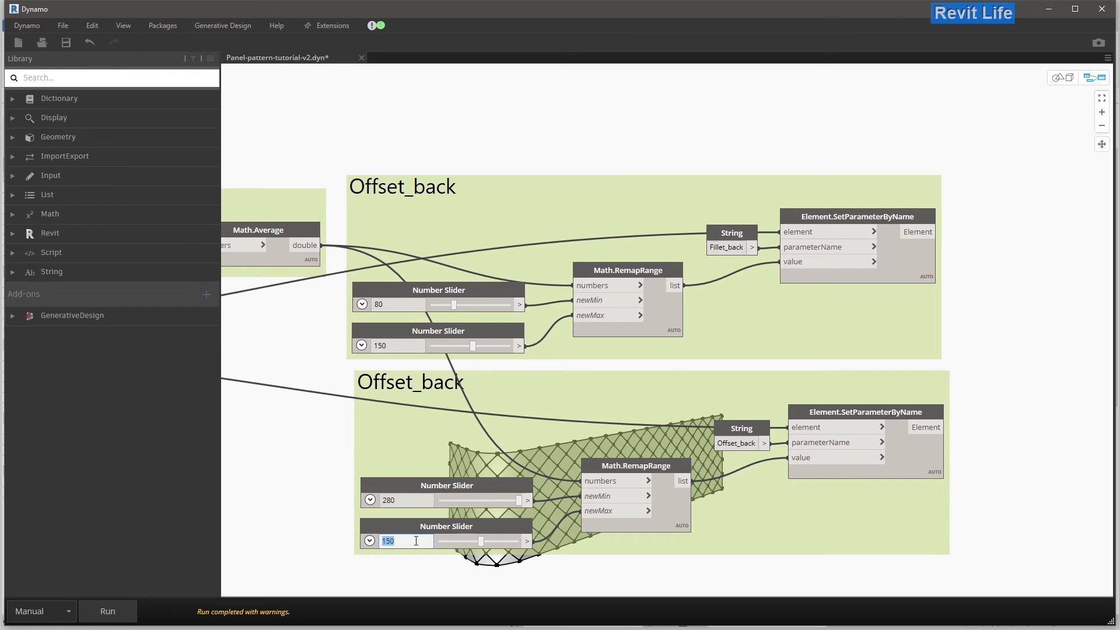
click(315, 500)
click(401, 345)
click(331, 375)
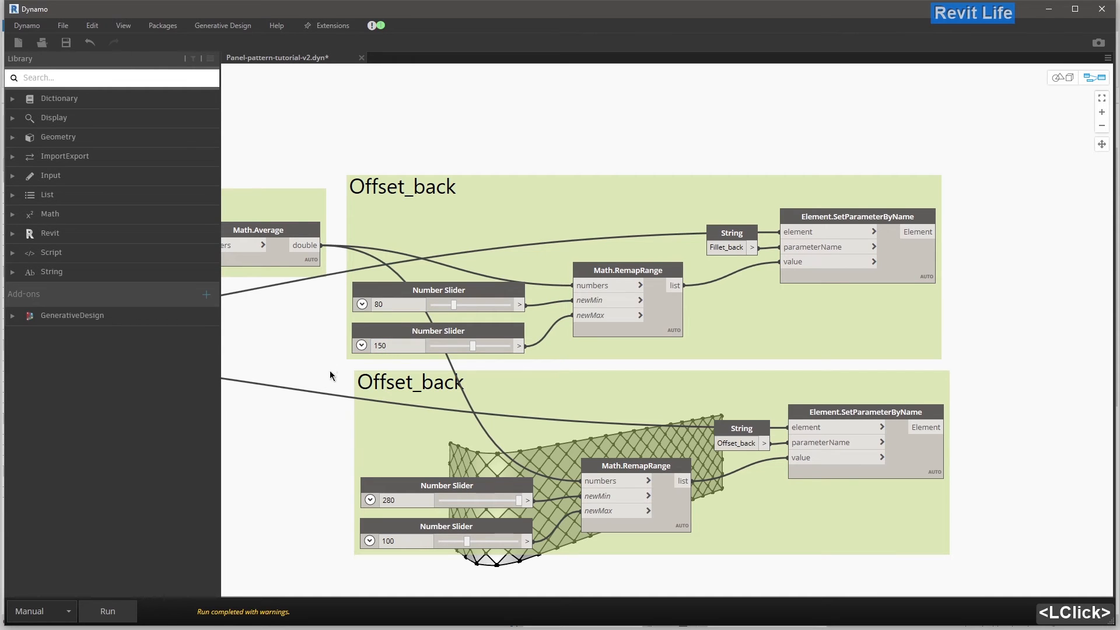
- Review the 5-point and 4-point panel creation groups with their Data.Gate nodes, and the Average Z and parameter groups
scroll(665, 285, down, 3)
middle_drag(667, 307, 823, 551)
scroll(742, 236, down, 3)
scroll(386, 335, up, 6)
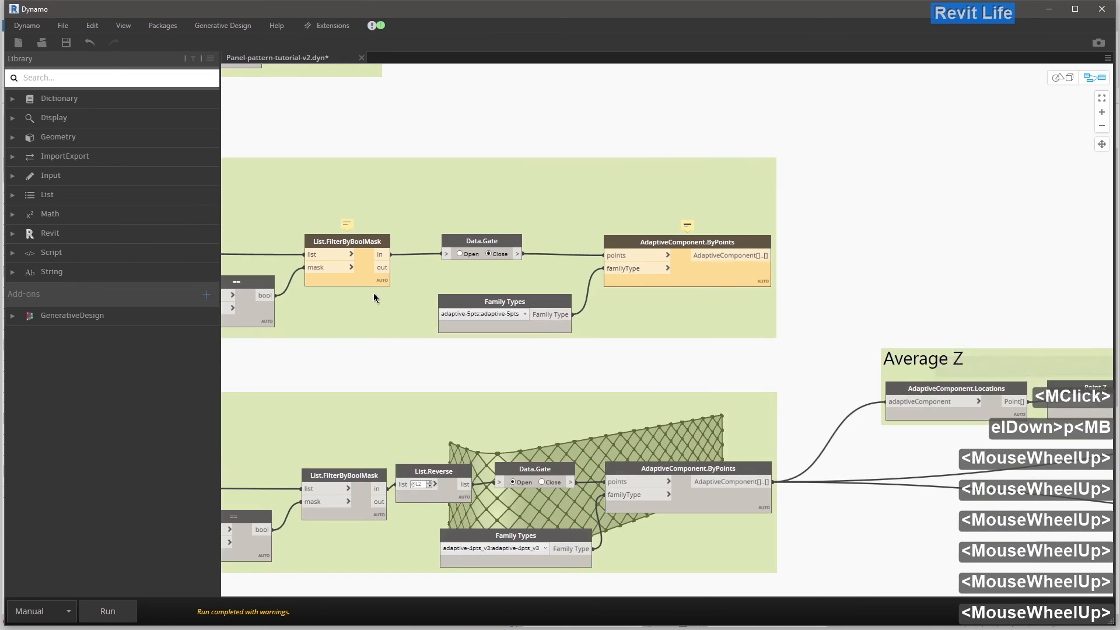
middle_drag(372, 293, 473, 330)
click(565, 286)
scroll(363, 327, down, 2)
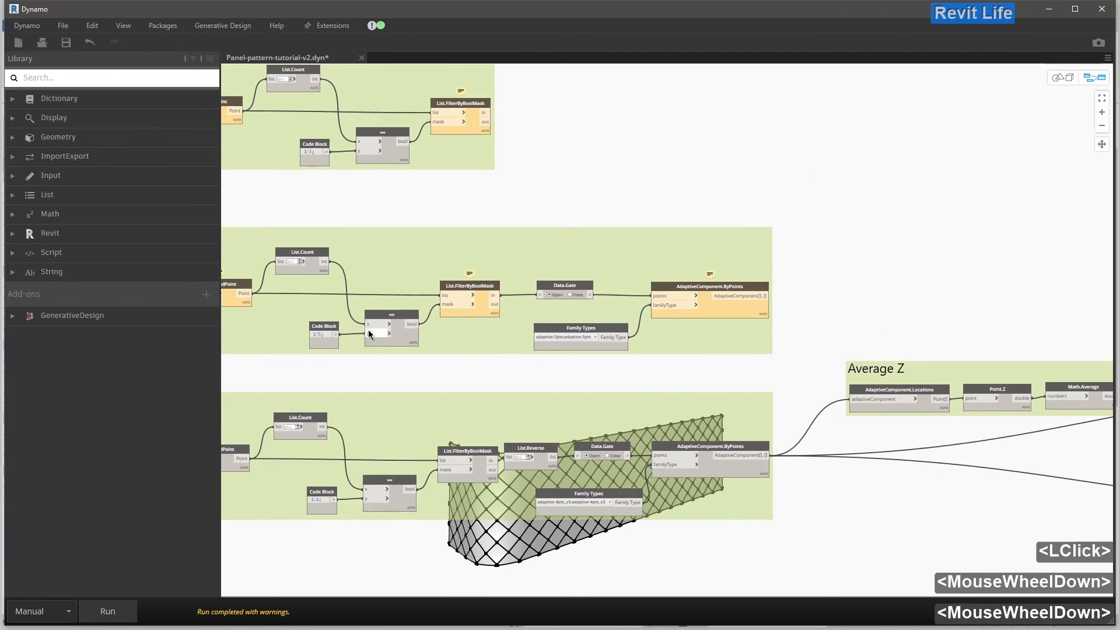
middle_drag(363, 327, 485, 303)
middle_drag(648, 318, 271, 321)
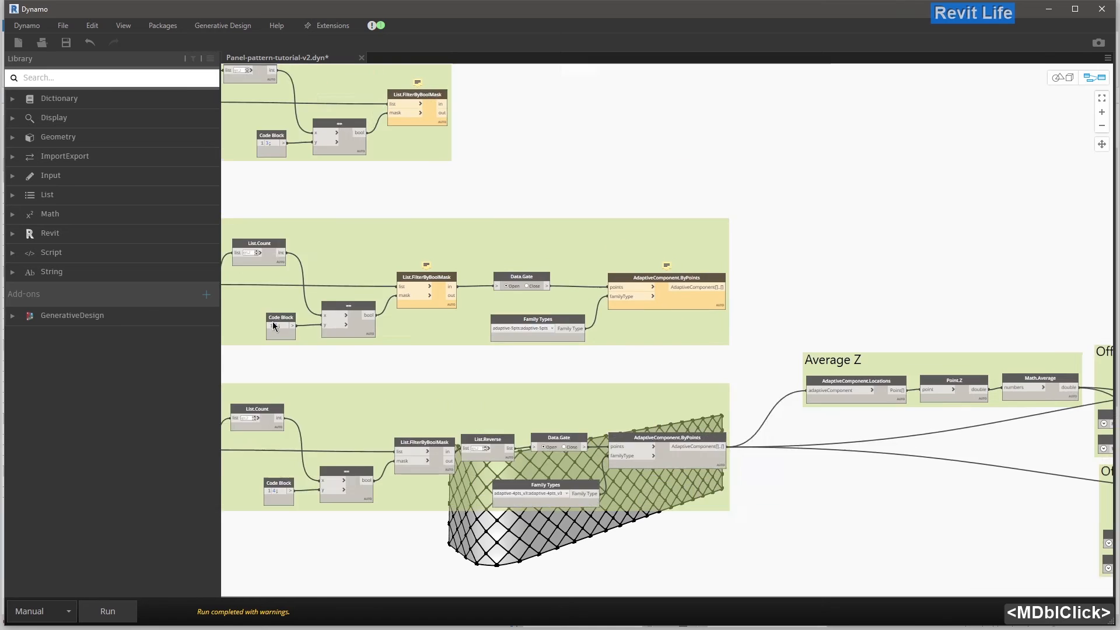
middle_drag(936, 303, 510, 295)
middle_drag(804, 332, 684, 264)
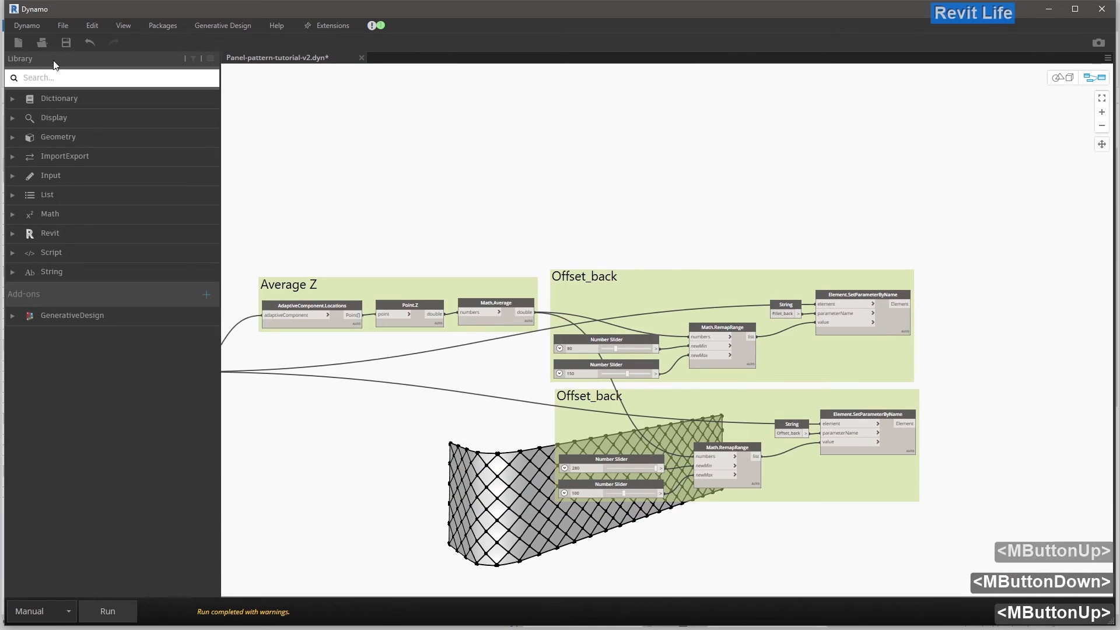
- Save the graph, run it and switch to the Revit 3D view
click(67, 43)
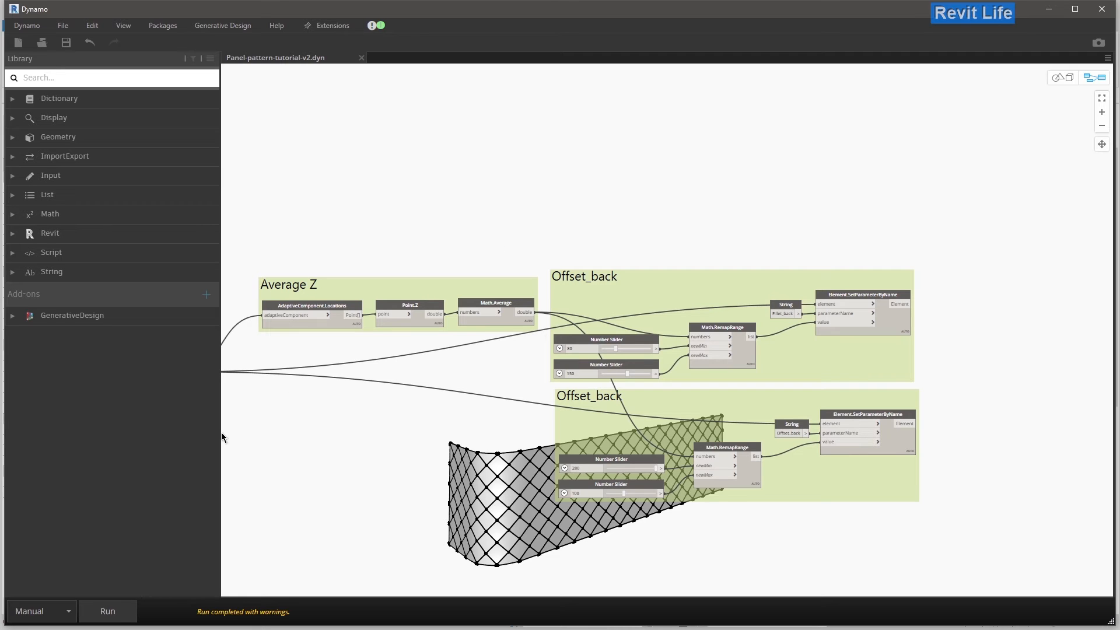
click(108, 610)
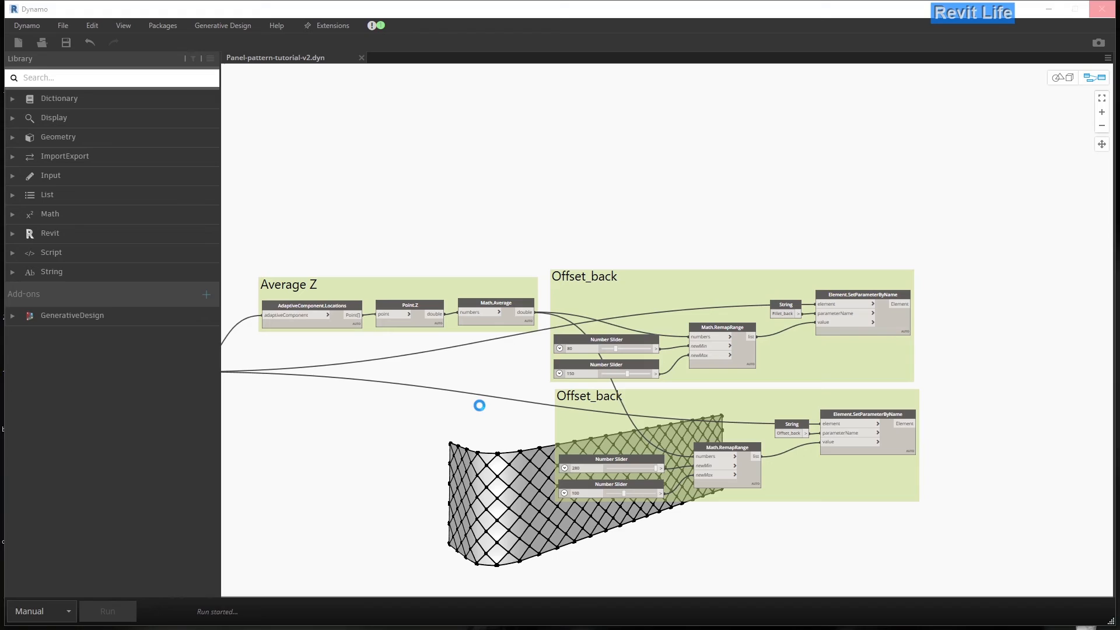
click(1053, 13)
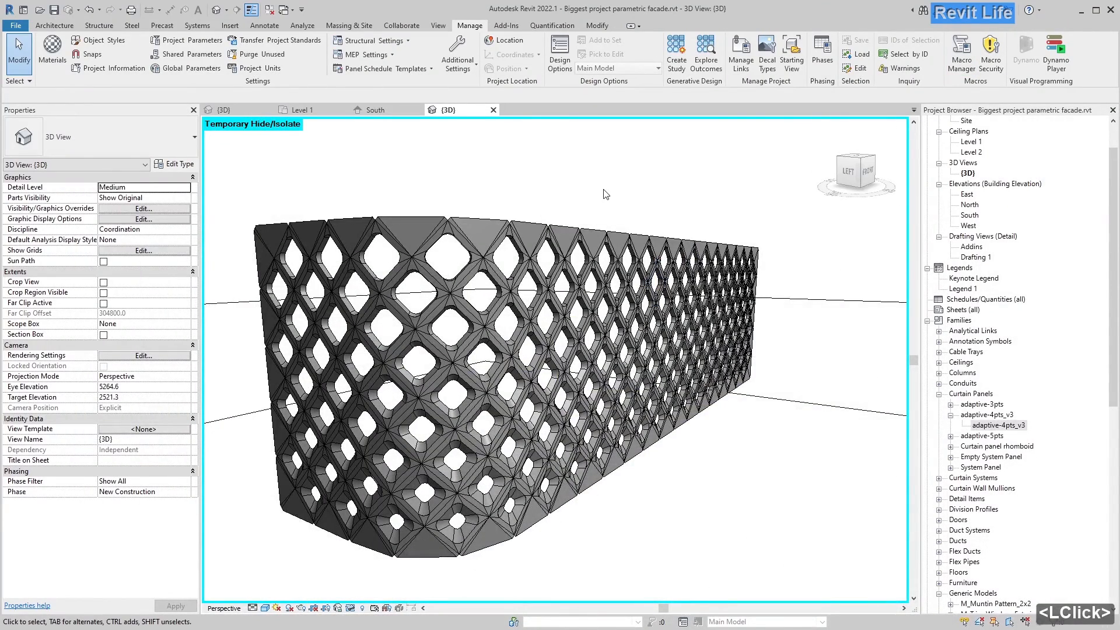
- Set the Fillet parameter of the top-row panel at the facade's curved end to 250
shift+middle_drag(471, 252, 410, 284)
scroll(409, 284, down, 3)
click(452, 205)
mouse_move(452, 205)
shift+middle_down()
mouse_move(502, 192)
mouse_move(519, 209)
mouse_move(601, 209)
mouse_move(437, 207)
shift+middle_up()
scroll(450, 205, up, 3)
click(472, 254)
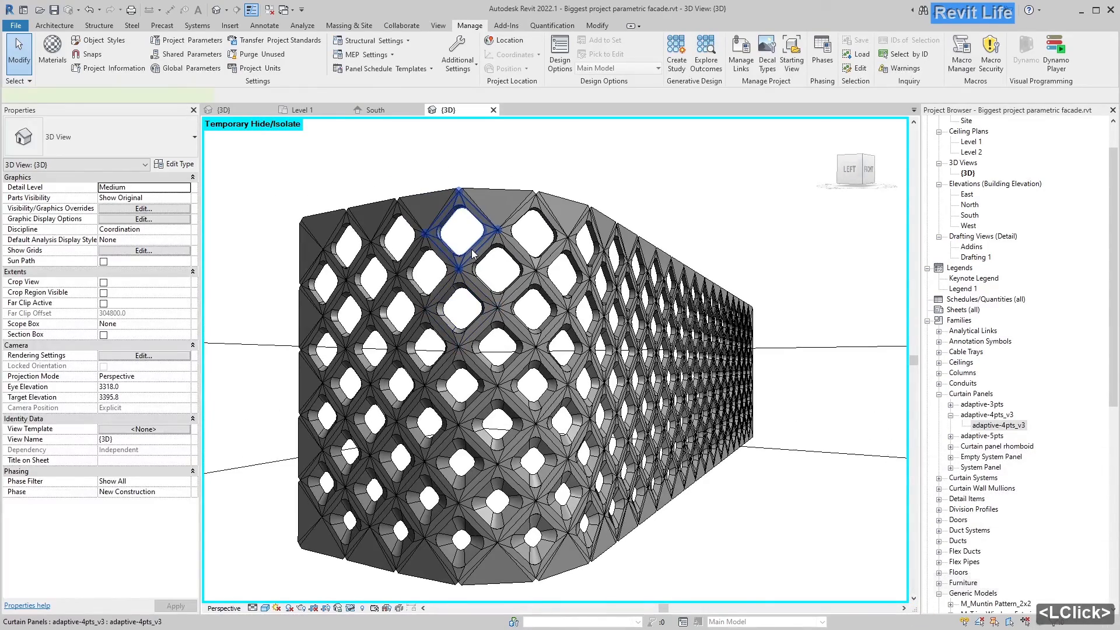
scroll(185, 532, down, 7)
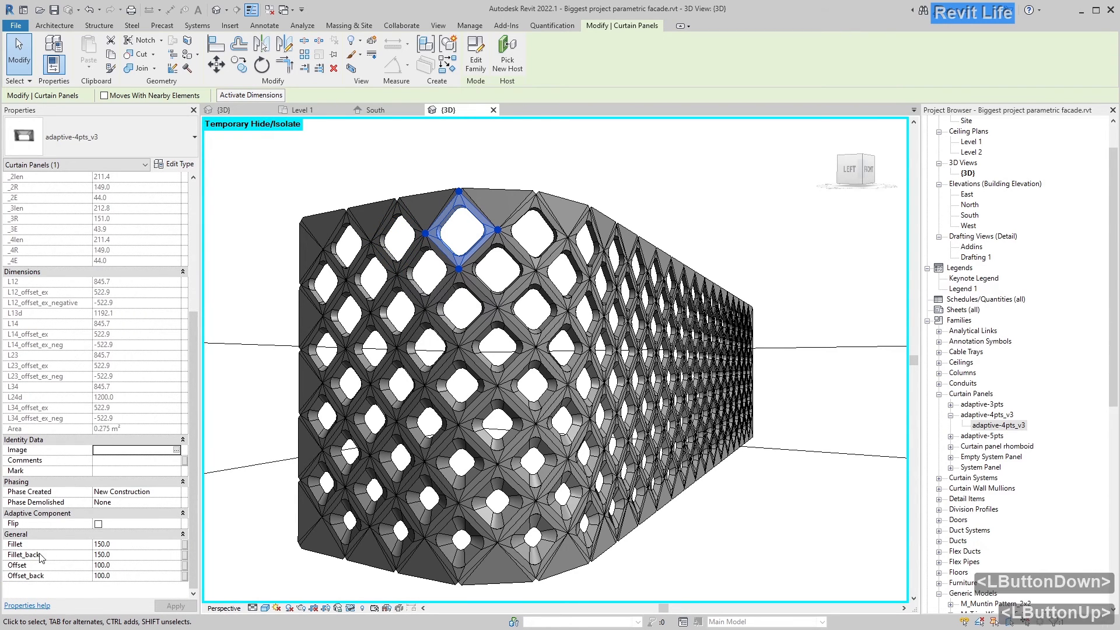
click(128, 546)
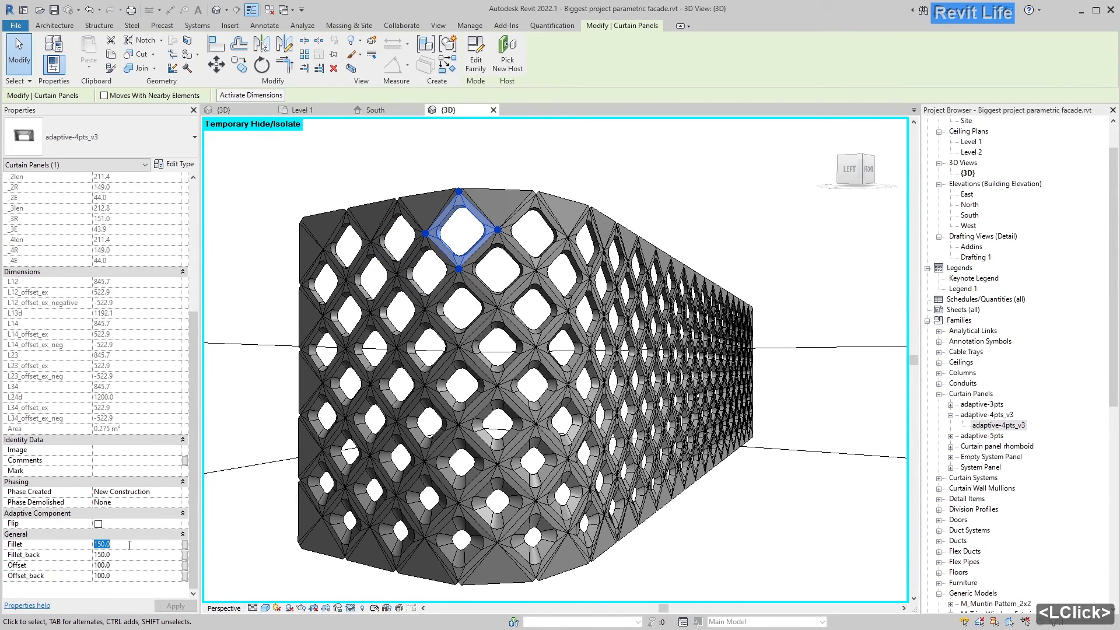
text(250)
click(187, 605)
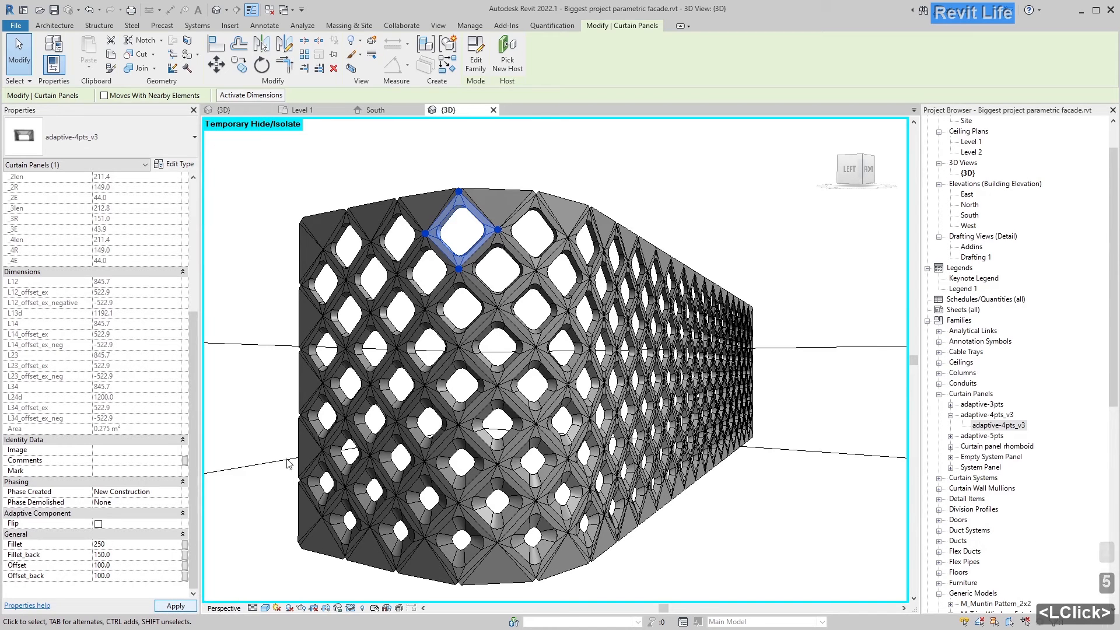
click(405, 183)
- Set the same top-row panel's Fillet_back parameter to 250
scroll(438, 211, up, 6)
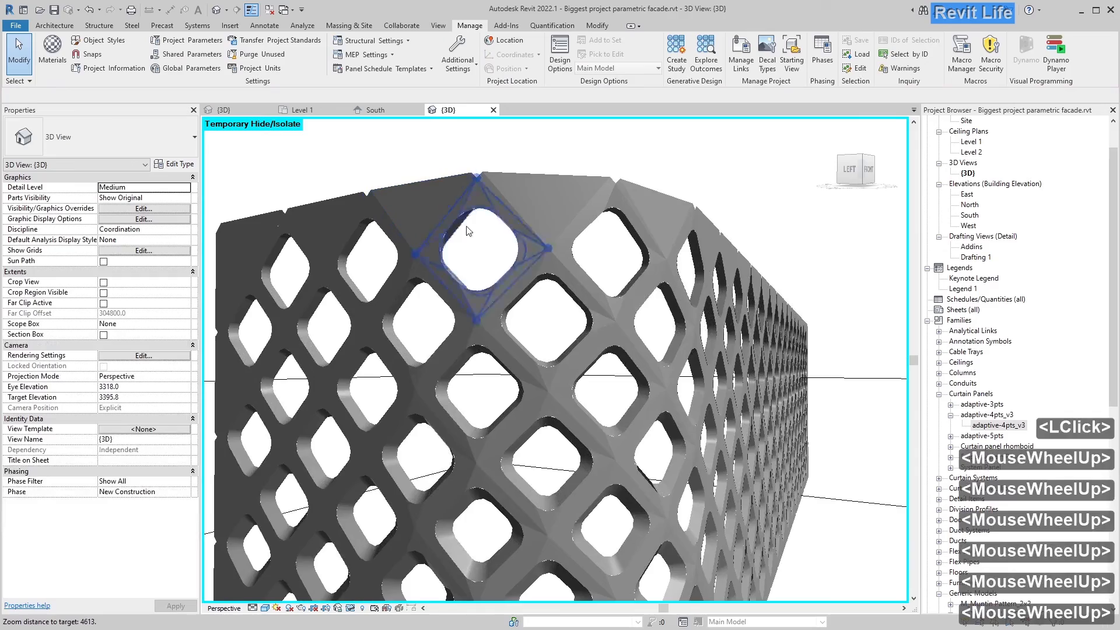
click(467, 226)
mouse_move(464, 225)
shift+middle_down()
mouse_move(417, 212)
mouse_move(456, 239)
shift+middle_up()
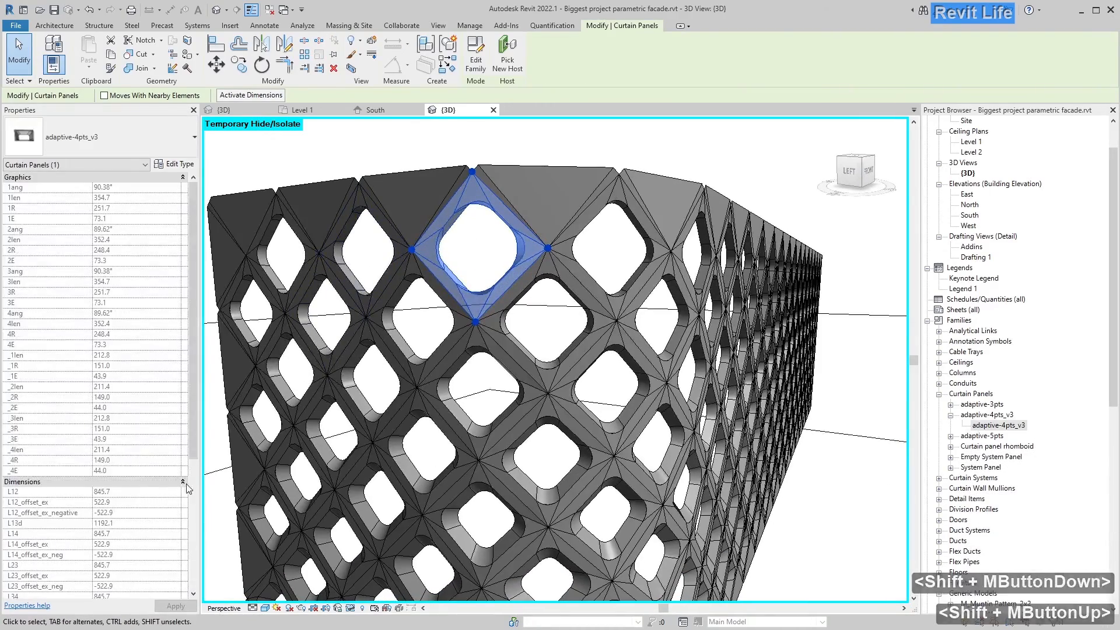
drag(193, 449, 195, 596)
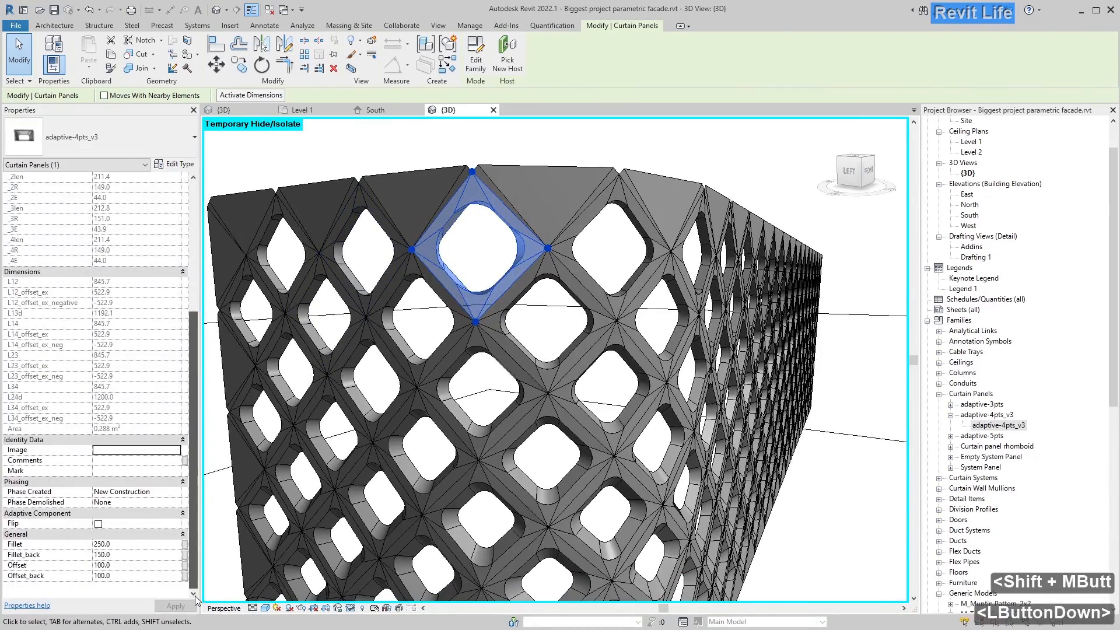
click(121, 554)
text(250)
key(Return)
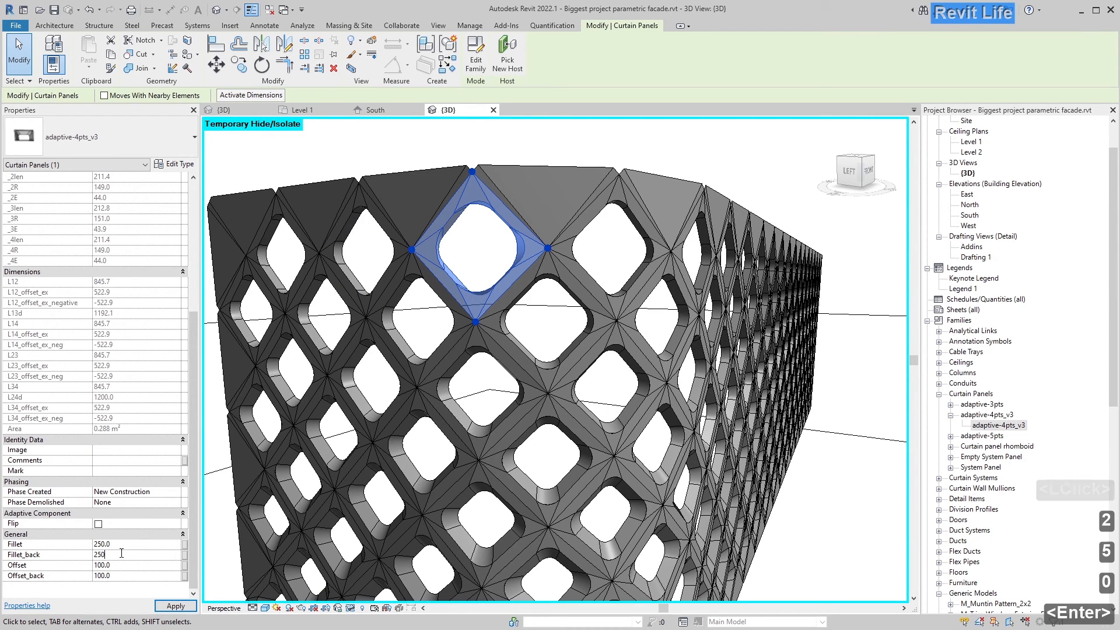
click(439, 155)
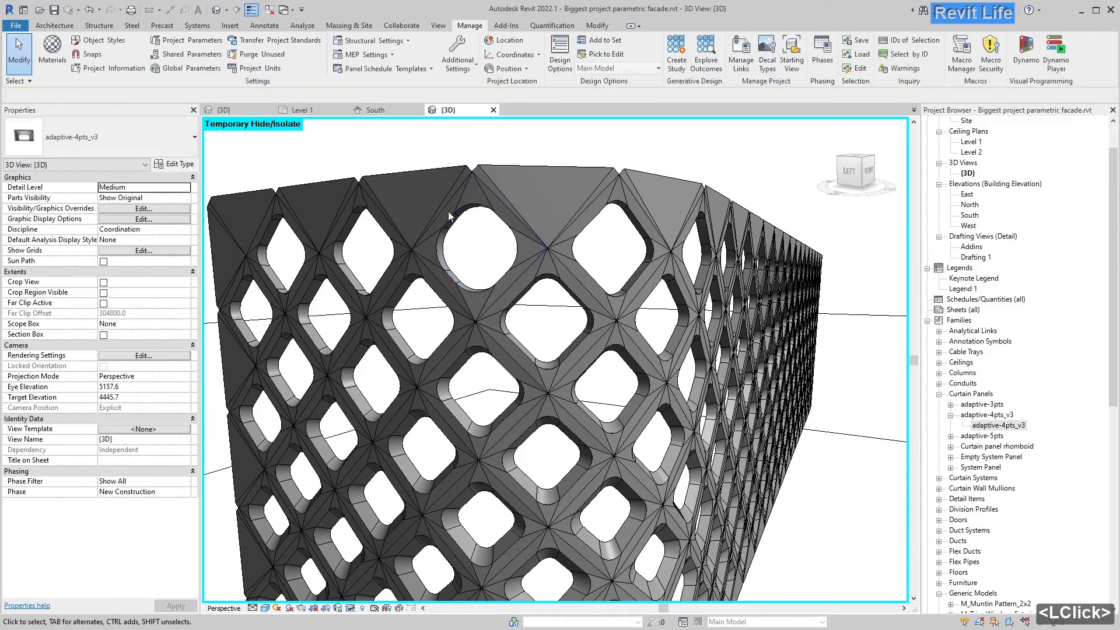
- Set the same top-row panel's Offset_back to 150 and switch back to Dynamo
click(446, 221)
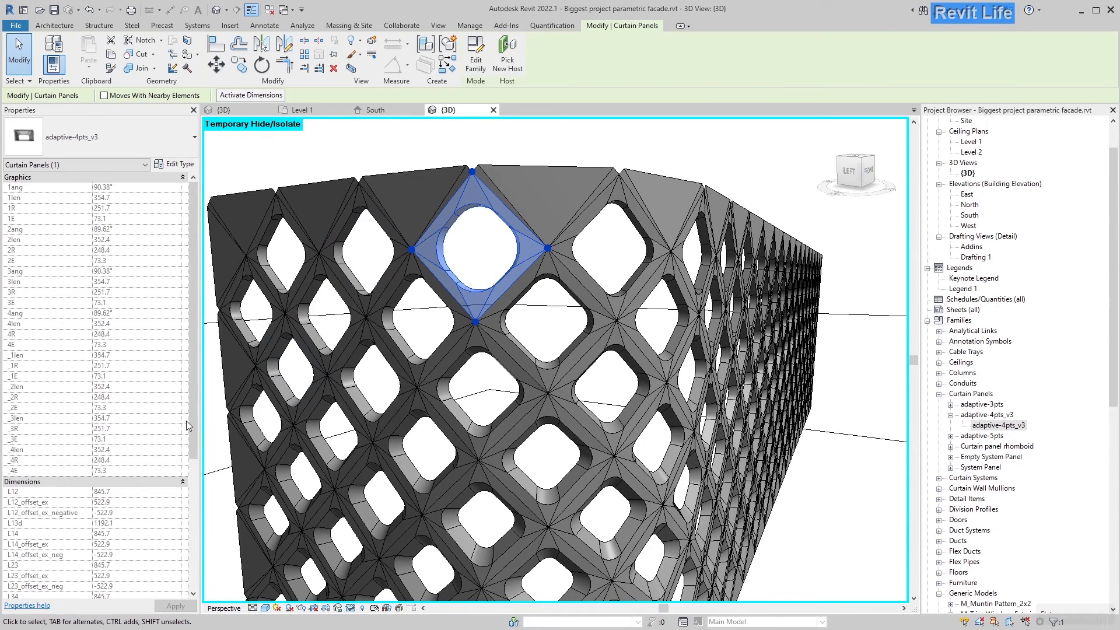
click(195, 540)
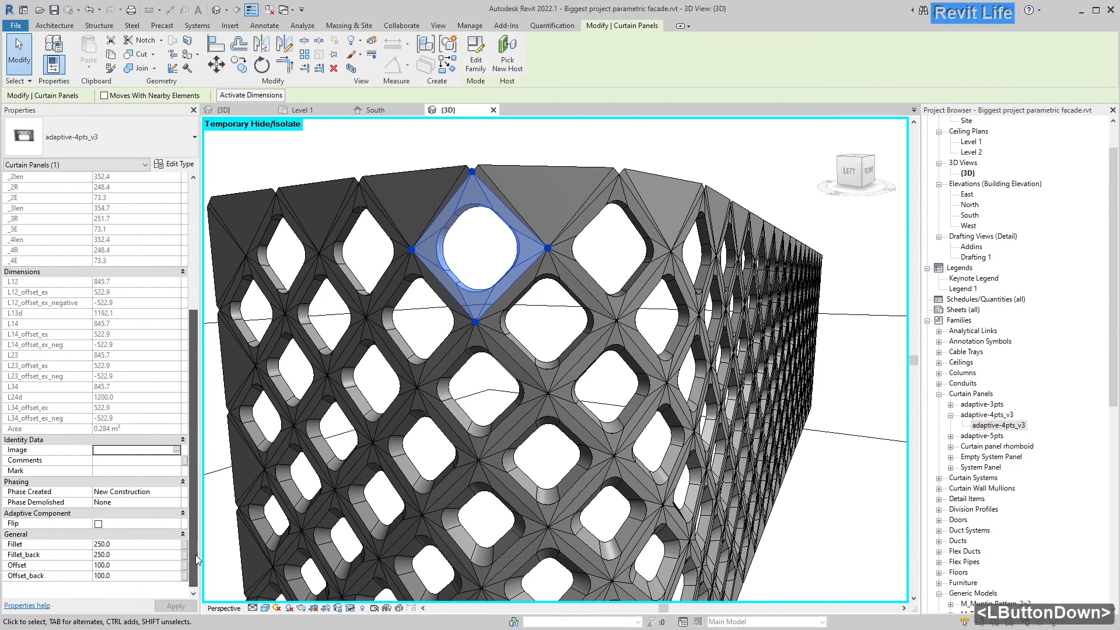
click(125, 575)
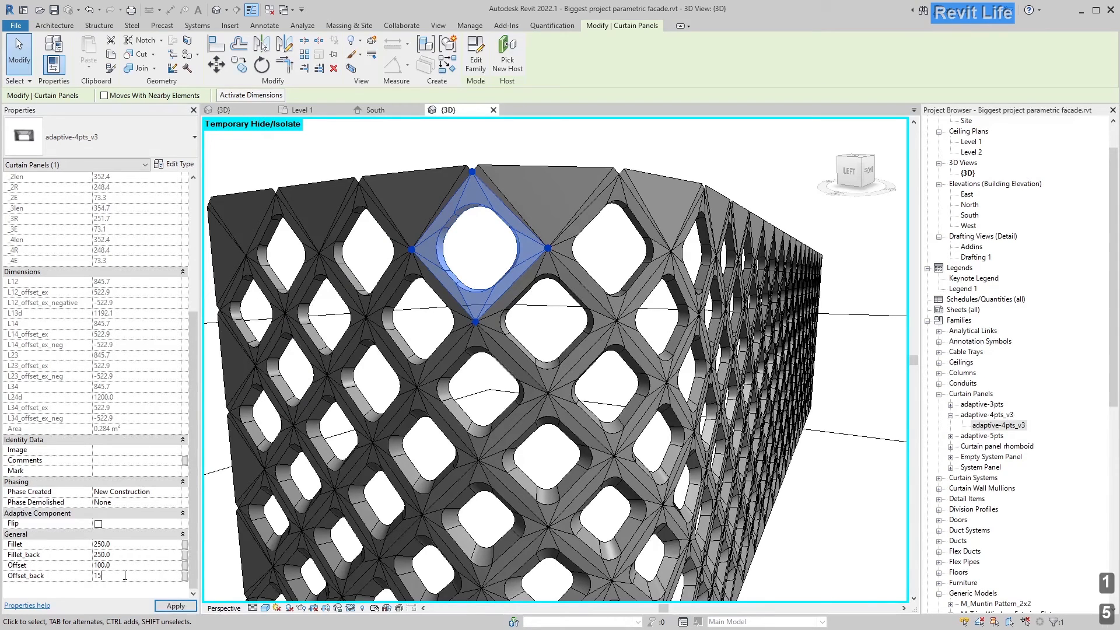
click(169, 605)
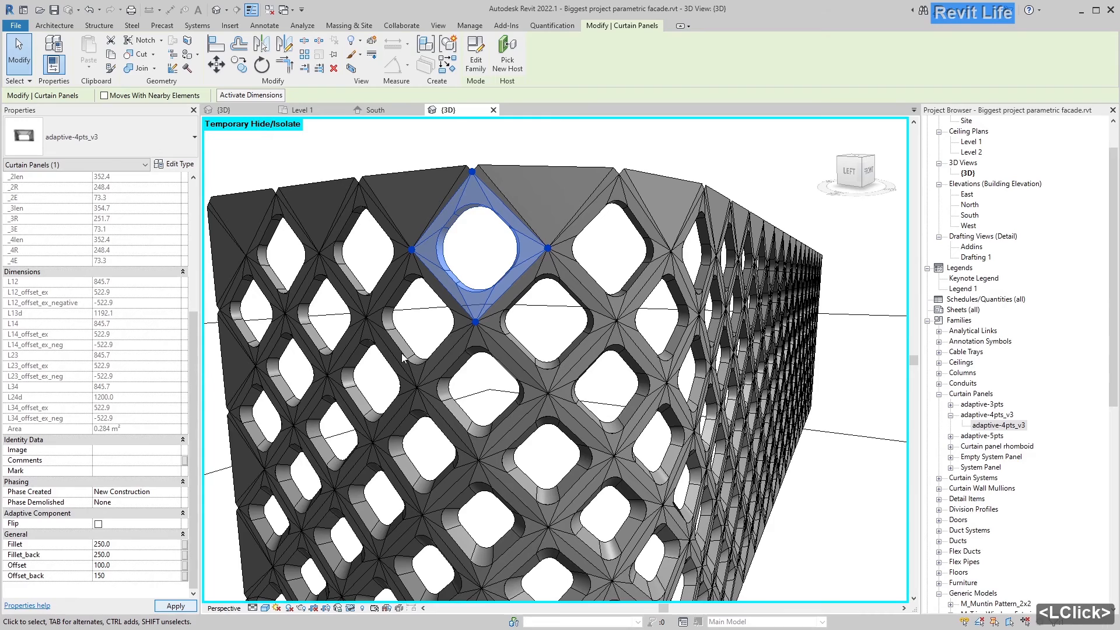
click(496, 153)
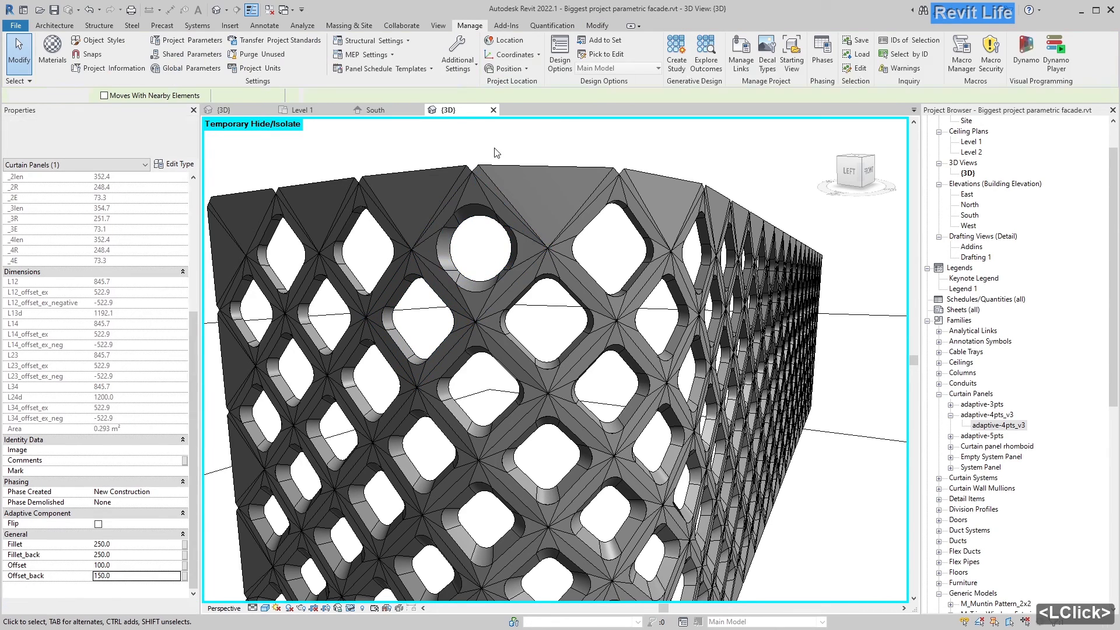
scroll(496, 153, down, 5)
shift+middle_drag(394, 248, 360, 452)
scroll(429, 290, down, 4)
scroll(428, 291, up, 4)
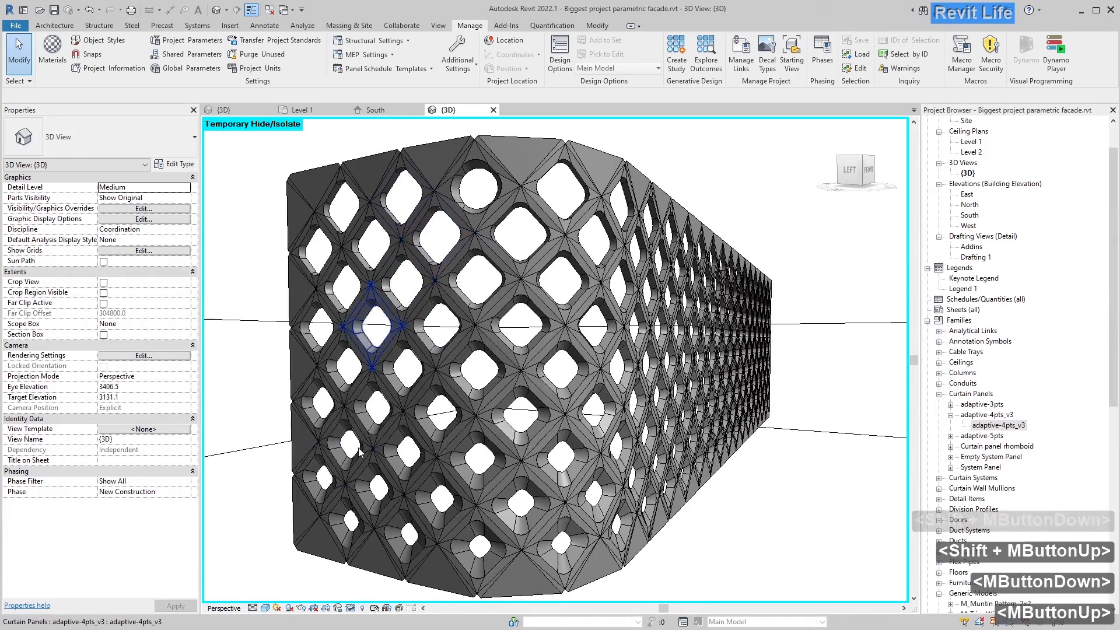
key(Escape)
click(519, 328)
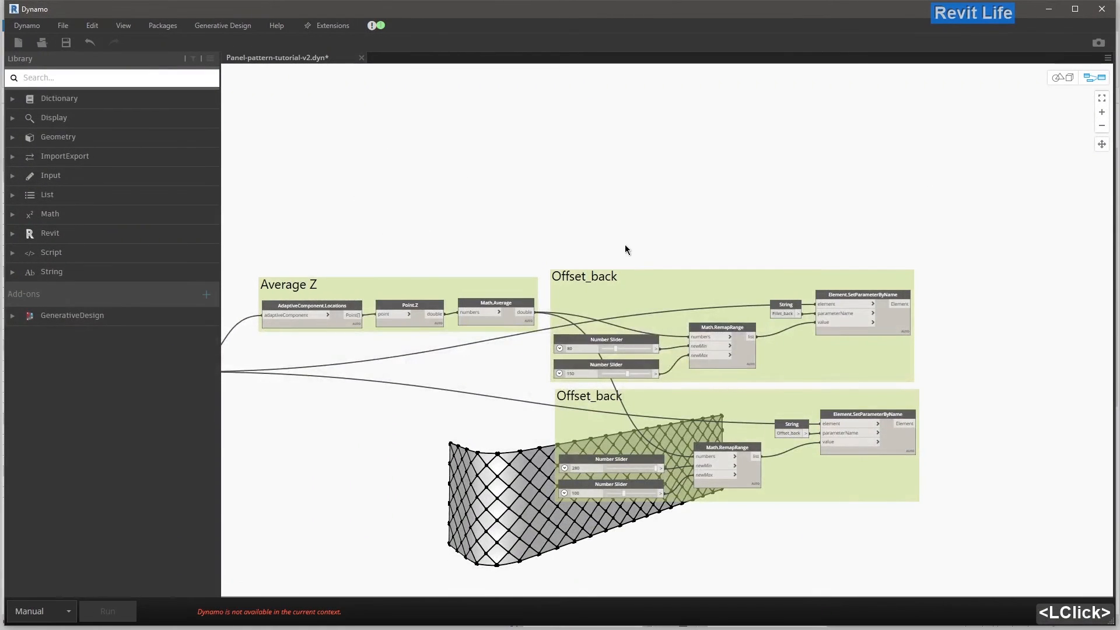
- Move the lower Offset_back group further down the canvas and set its newMax Number Slider to 150
middle_drag(626, 250, 447, 192)
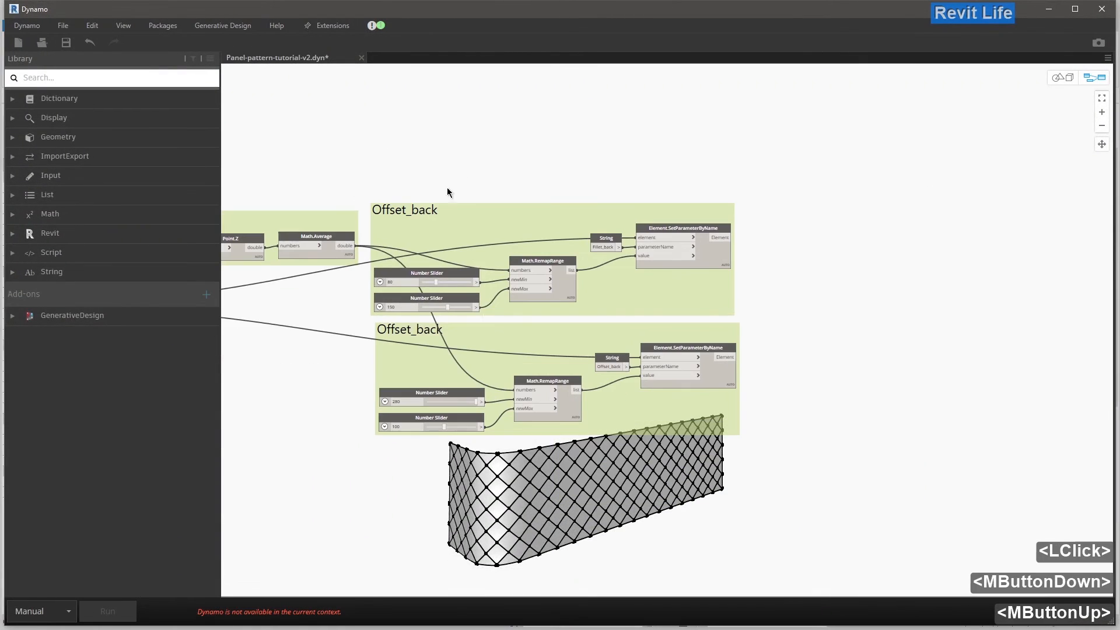
click(467, 360)
scroll(366, 415, up, 3)
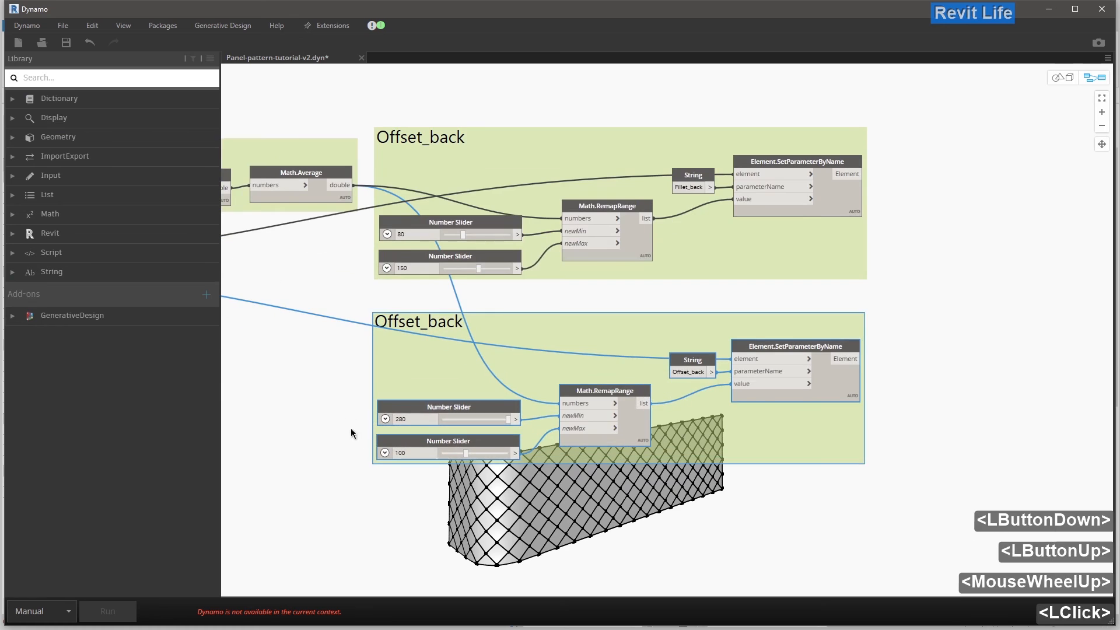
double_click(403, 453)
text(150)
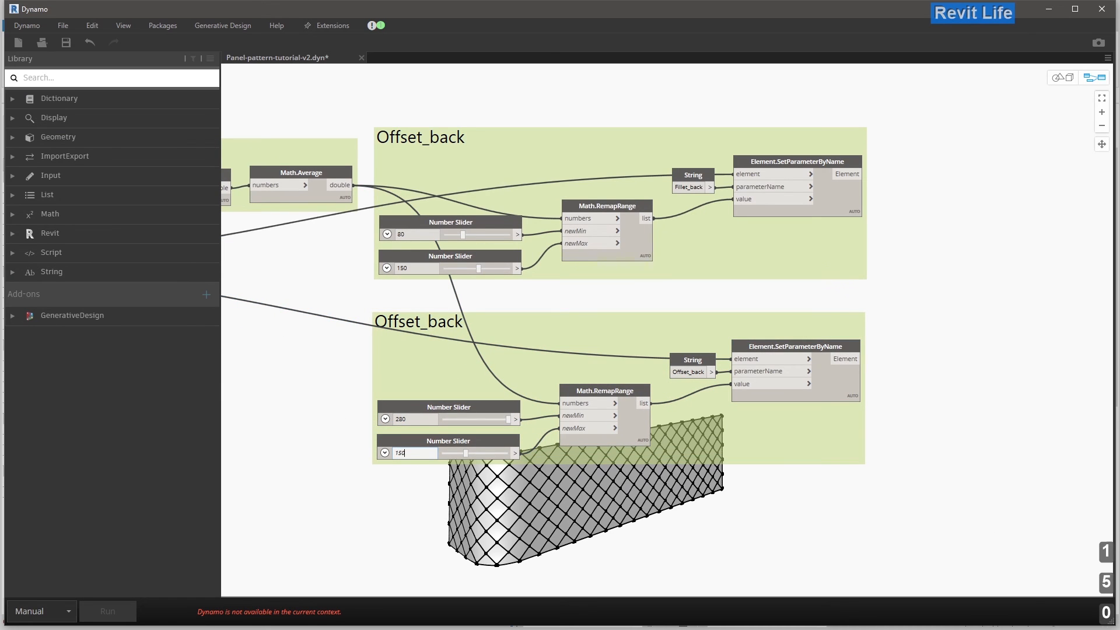
click(426, 498)
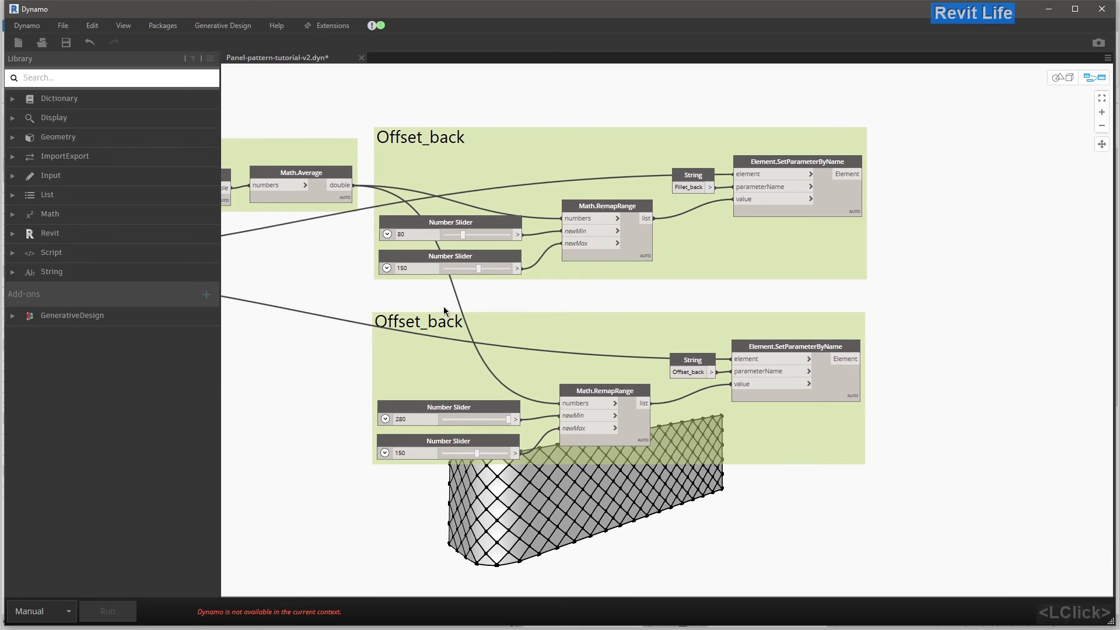
- Retitle the upper Offset_back group, whose String node reads Fillet_back, as Fillet_back
click(445, 141)
double_click(445, 141)
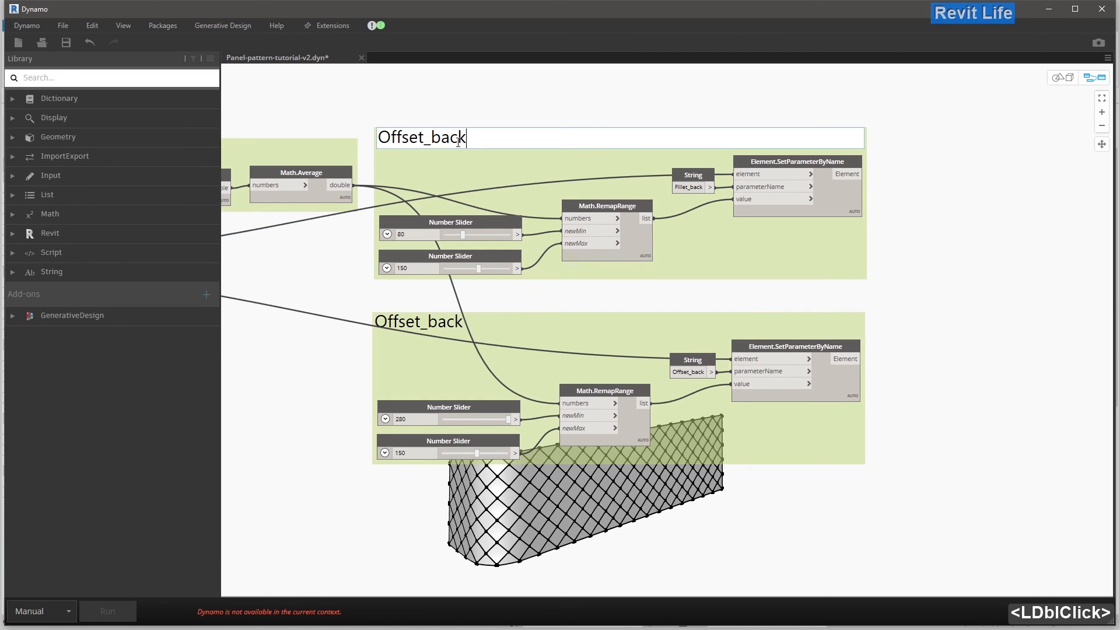
drag(423, 138, 373, 135)
text(Fillet)
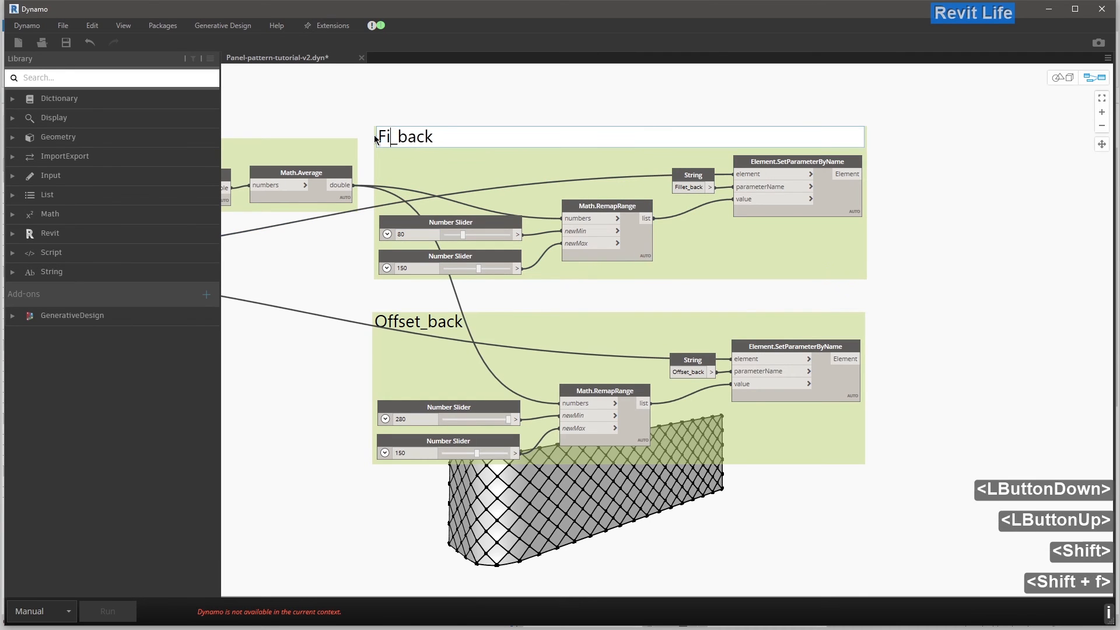
click(492, 145)
- Duplicate the Fillet_back group with its nodes and connections, and place the copy above the original
scroll(493, 151, down, 4)
click(495, 156)
middle_drag(495, 156, 463, 317)
scroll(461, 326, up, 1)
ctrl+drag(462, 331, 465, 205)
drag(463, 299, 463, 319)
click(468, 292)
scroll(418, 199, up, 3)
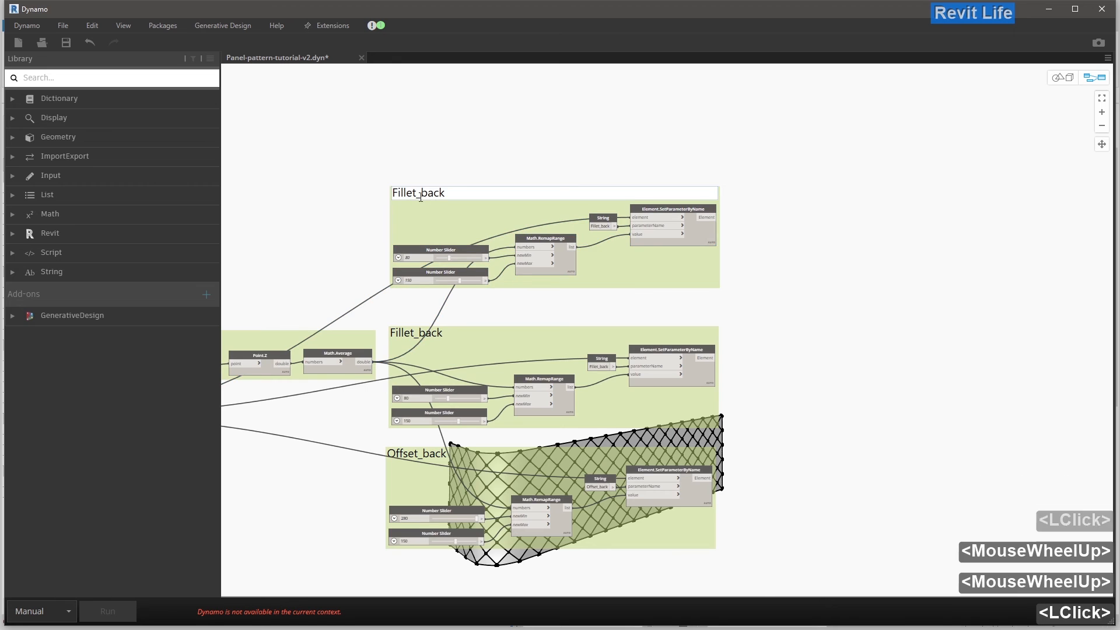
- Retitle the copied topmost group as Fillet
click(421, 195)
scroll(422, 196, up, 2)
drag(416, 193, 451, 193)
key(BackSpace)
click(454, 153)
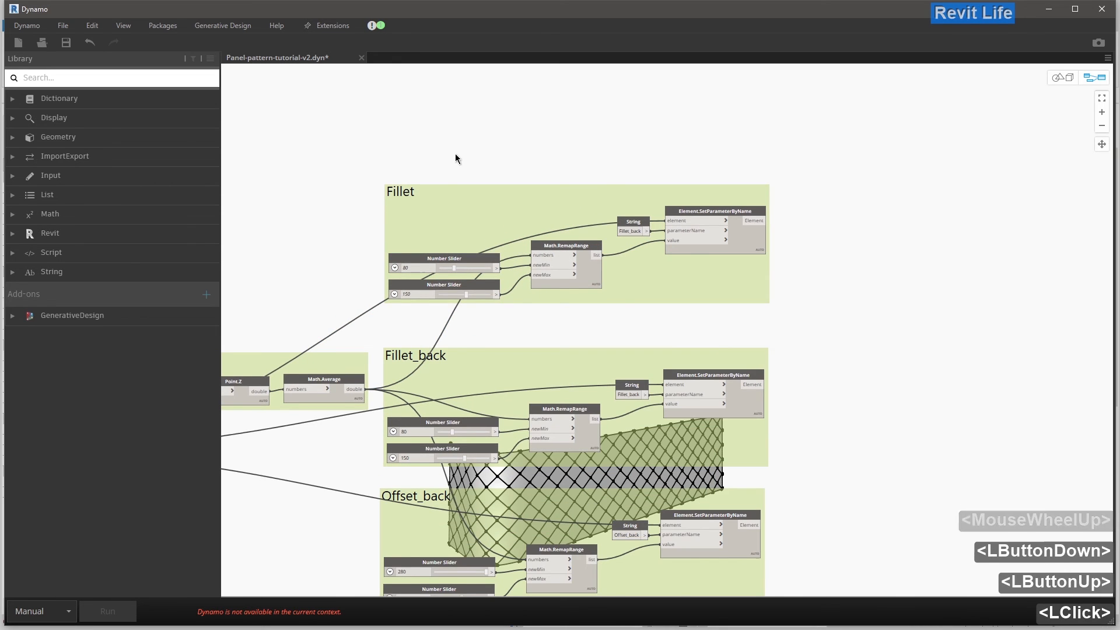
scroll(455, 153, up, 2)
click(446, 179)
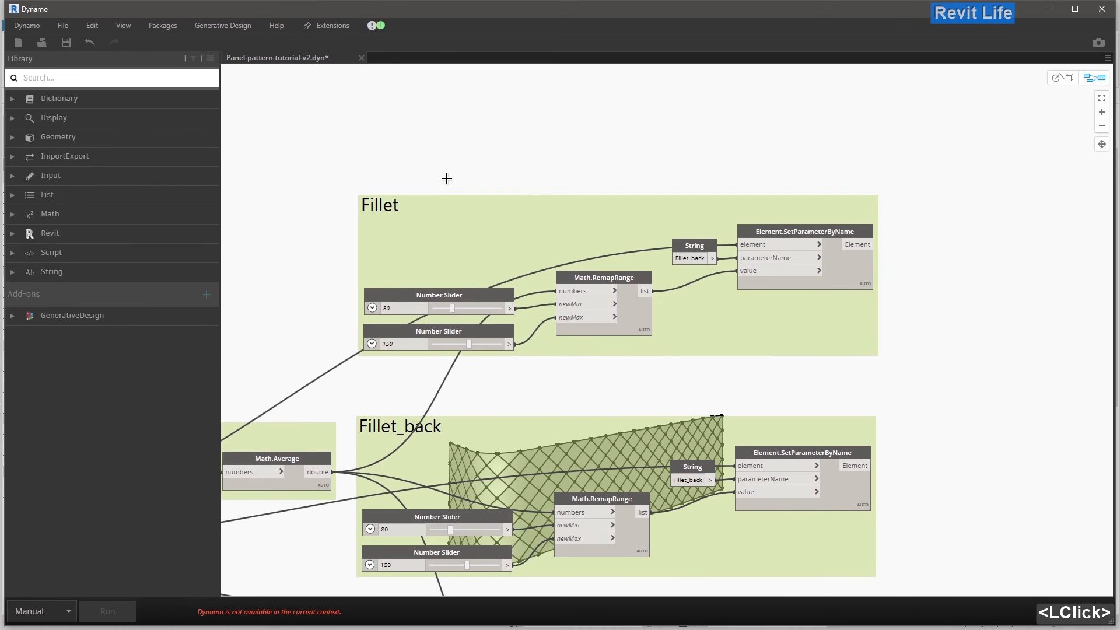
- Check the Fillet values of a bottom-row panel and the edited top-row panel in Revit, and return to Dynamo
click(1048, 12)
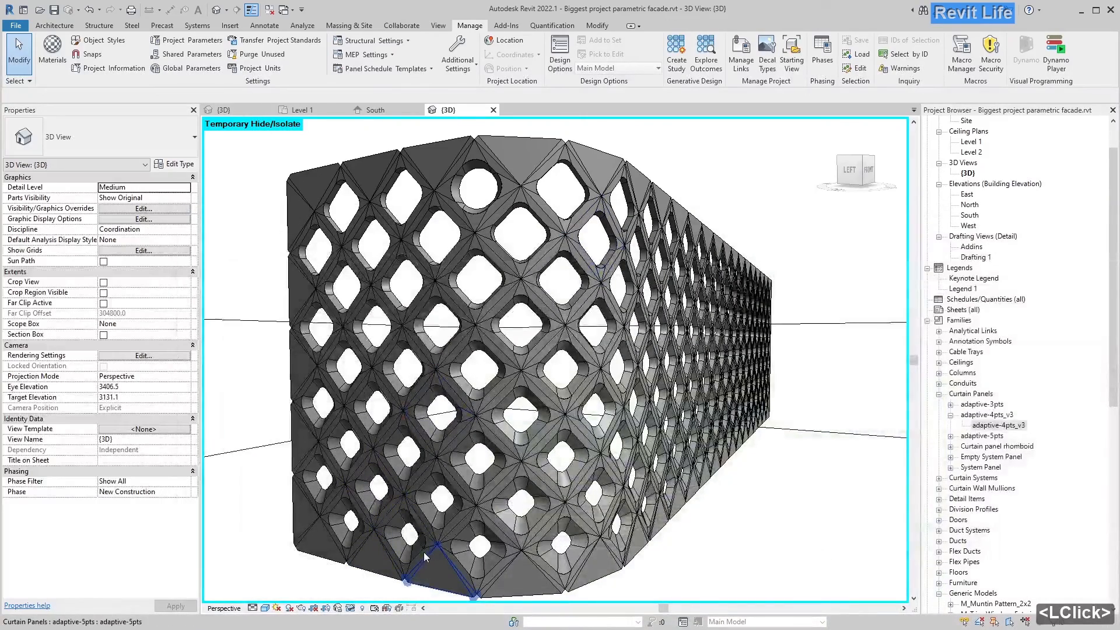
click(407, 536)
drag(192, 450, 193, 586)
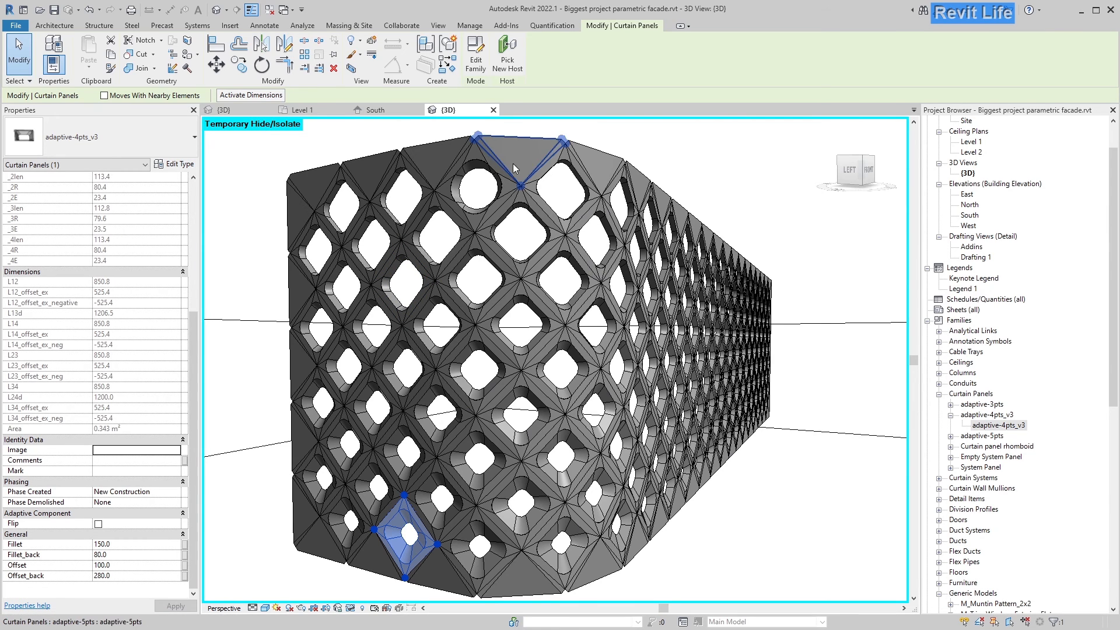
click(490, 207)
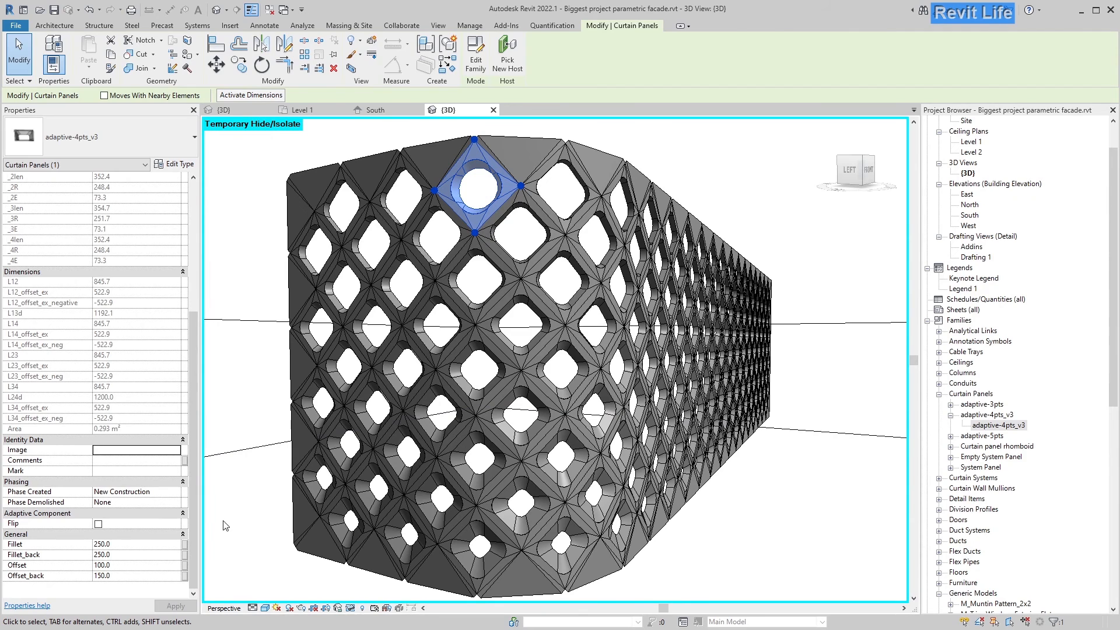
click(248, 509)
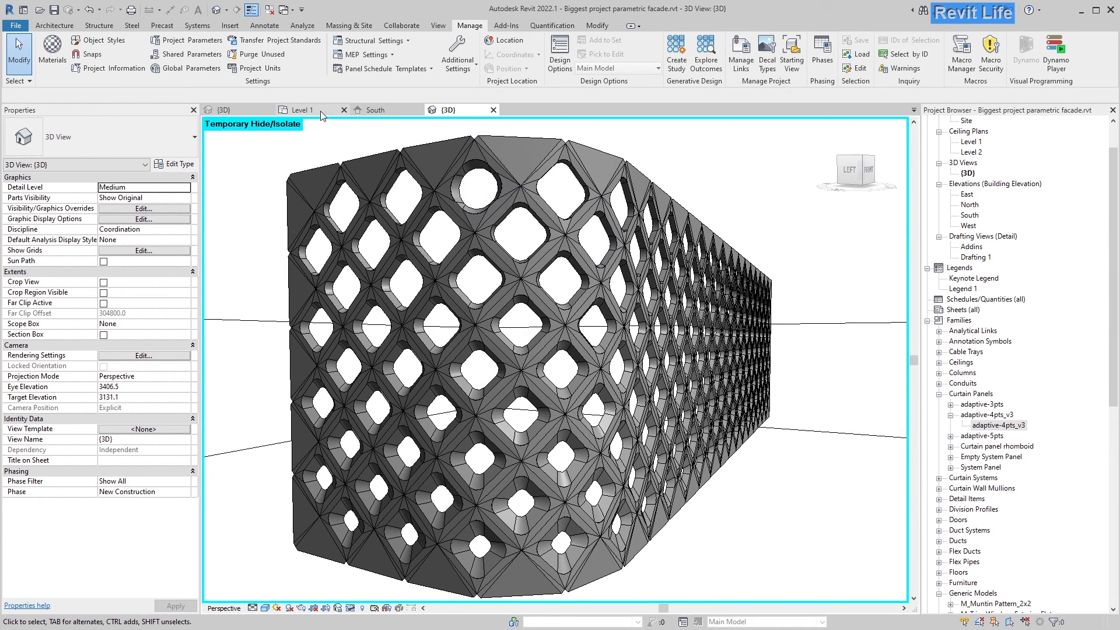
click(350, 607)
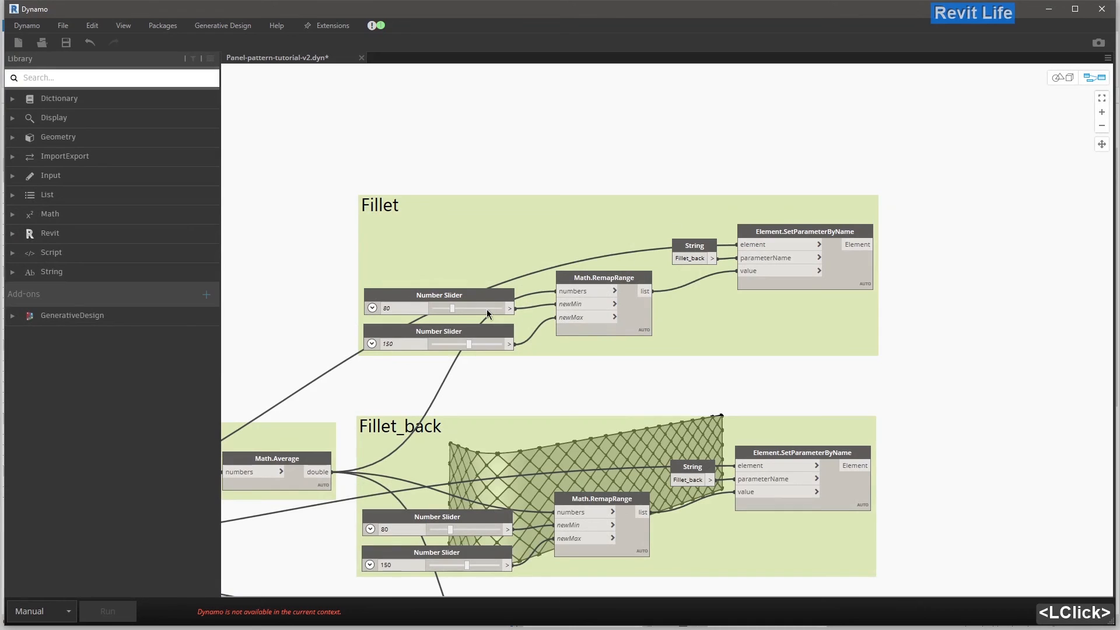
- Set the Fillet group's newMax slider to 250 and its newMin slider to 150
click(404, 347)
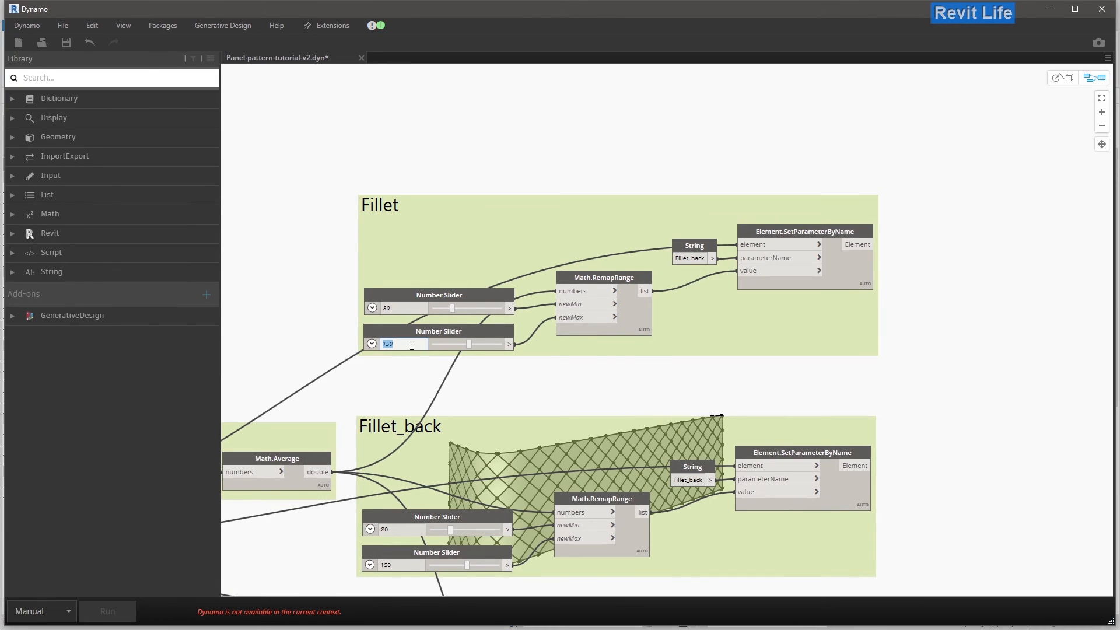
click(404, 308)
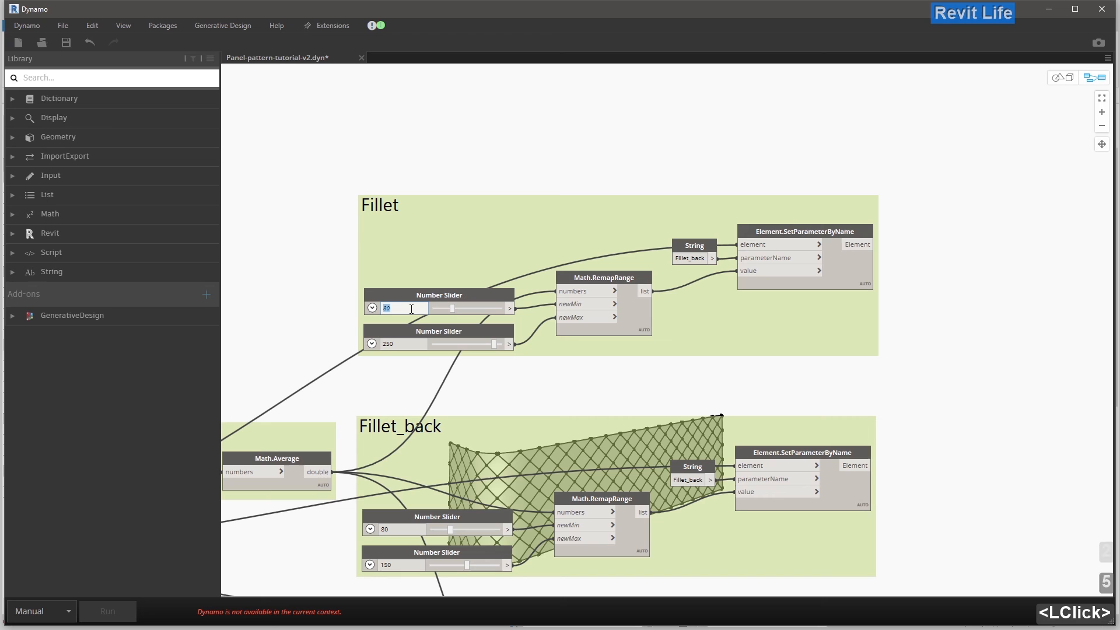
text(150)
- Change the parameter name in the Fillet group's String node to Fillet and save the graph
double_click(686, 259)
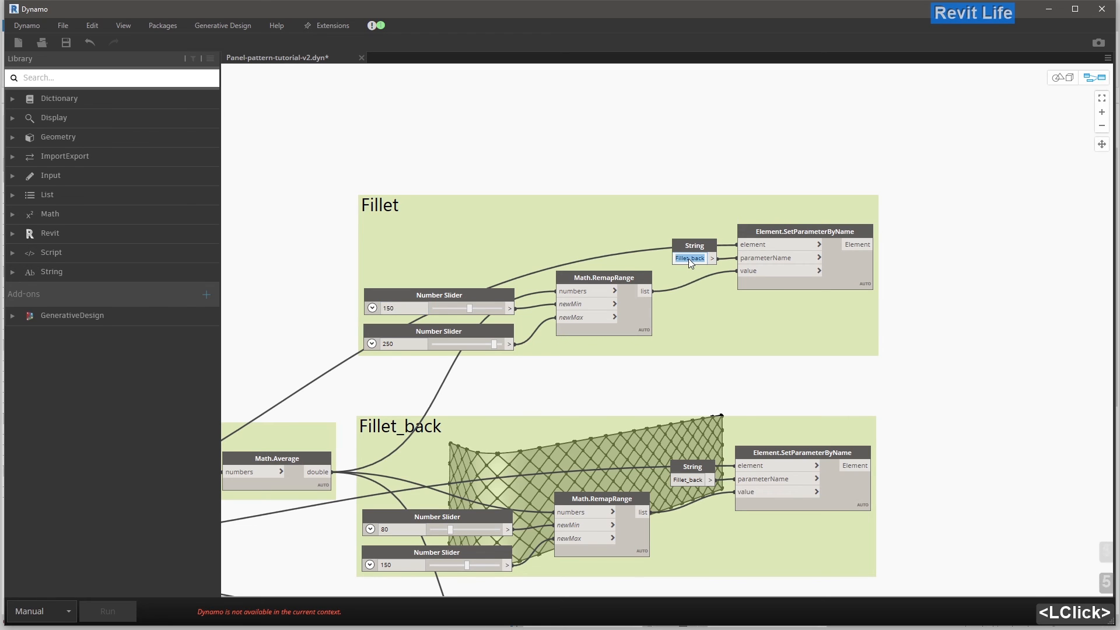
key(BackSpace)
key(BackSpace)
key(BackSpace)
key(BackSpace)
key(BackSpace)
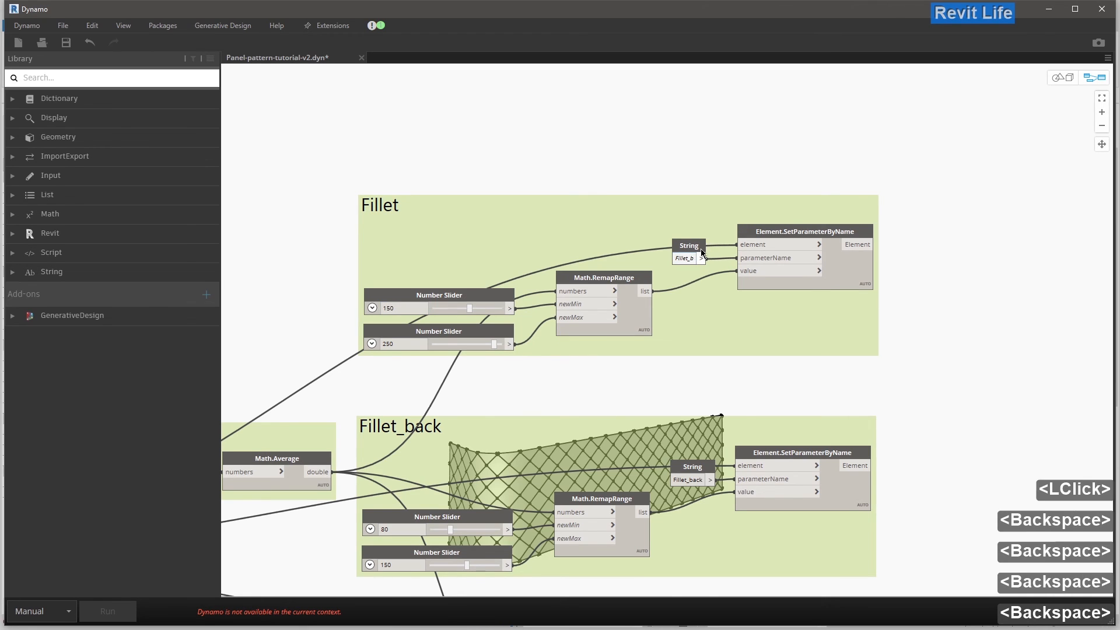
click(706, 175)
scroll(706, 175, down, 1)
middle_drag(426, 489, 428, 324)
click(418, 350)
click(341, 359)
middle_drag(340, 360, 293, 469)
scroll(386, 326, down, 2)
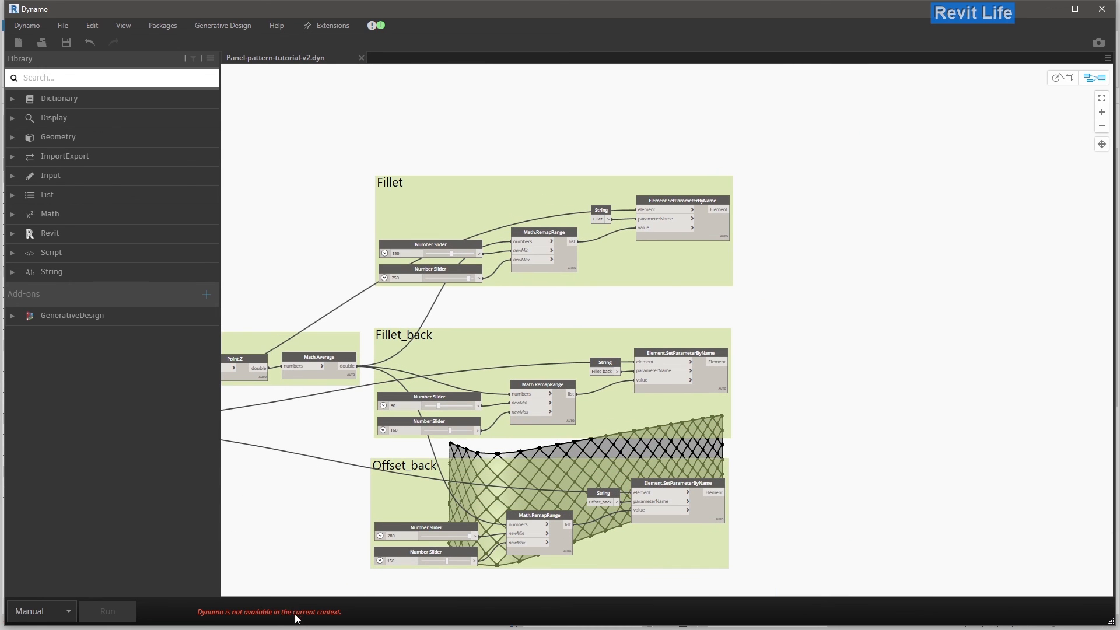
- Make the Level 1 floor plan the active Revit view, switch back to Dynamo and run the graph
click(1048, 11)
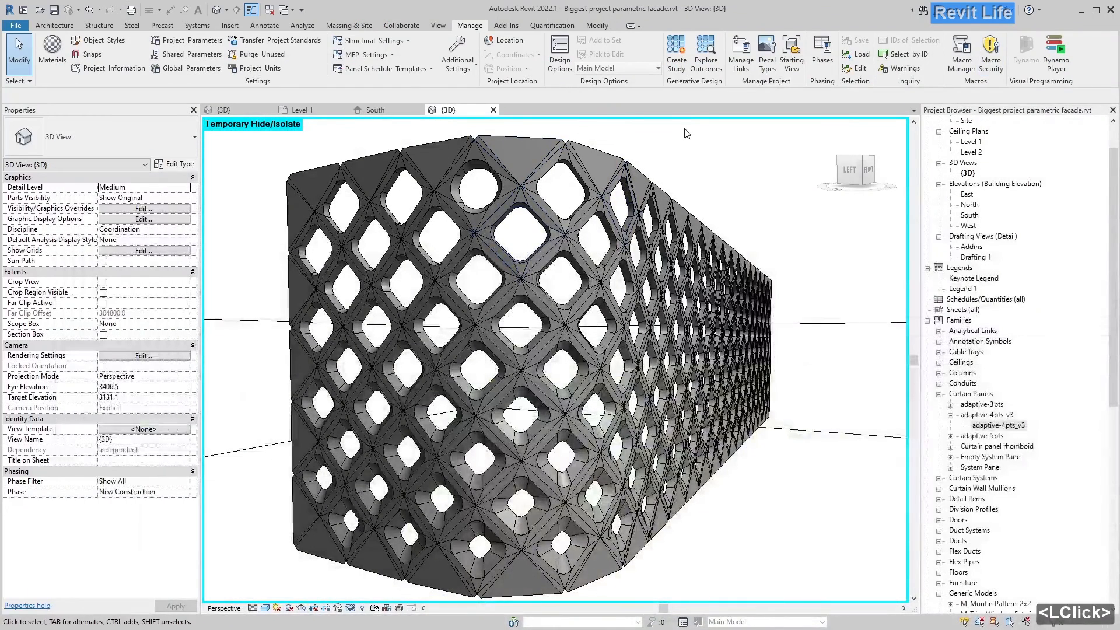
click(303, 109)
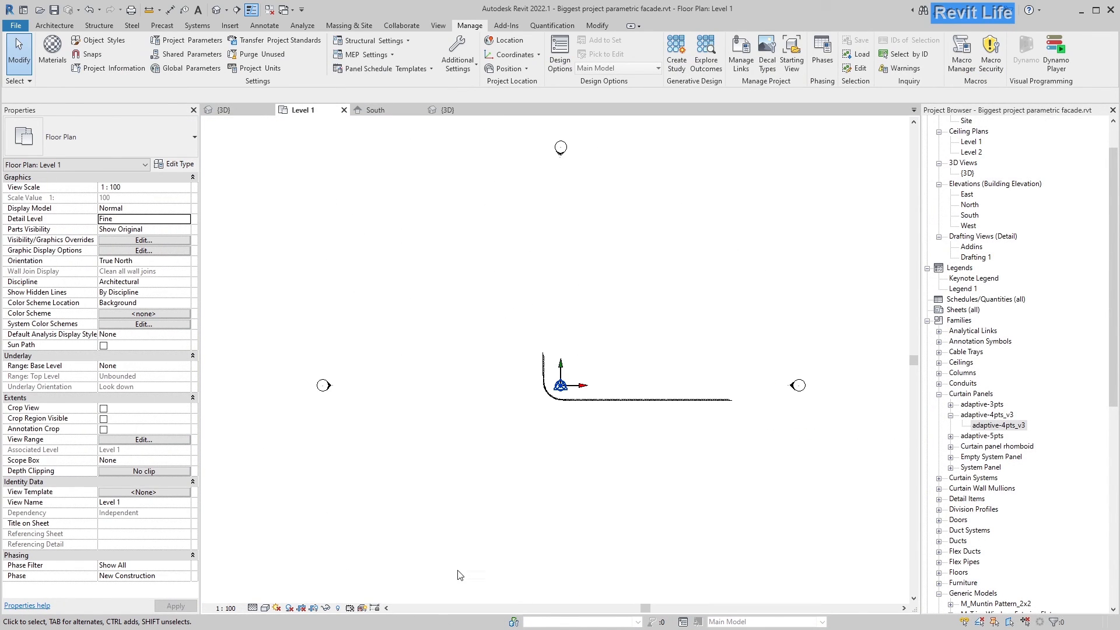
key(alt+Tab)
click(105, 613)
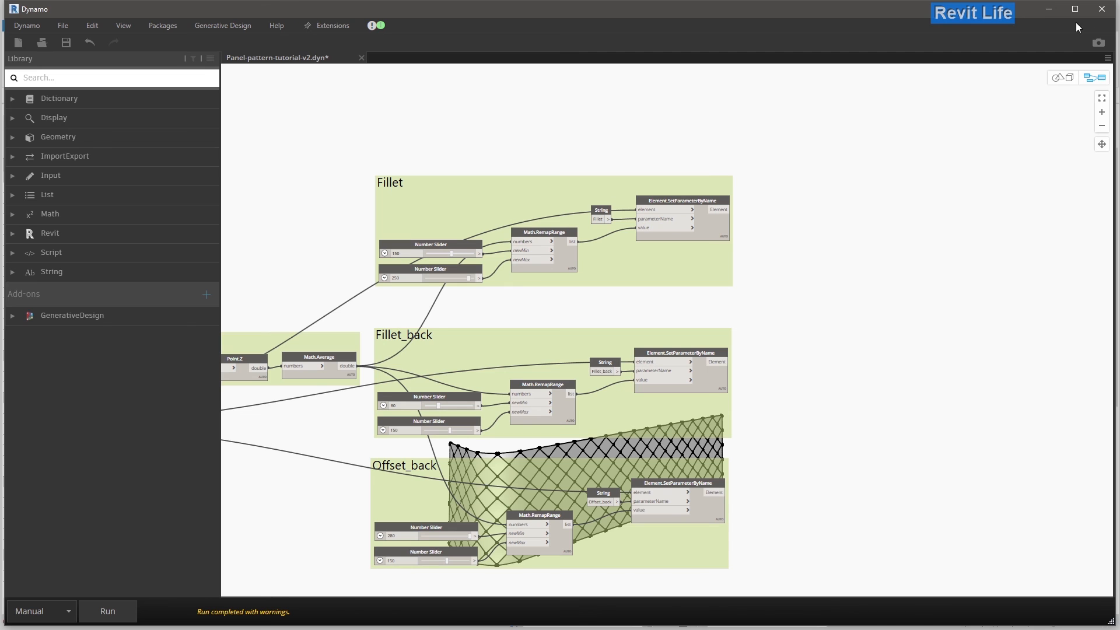
- Return to Revit's perspective 3D view and check the Fillet, Fillet_back and Offset_back values of a bottom-row panel
click(1048, 11)
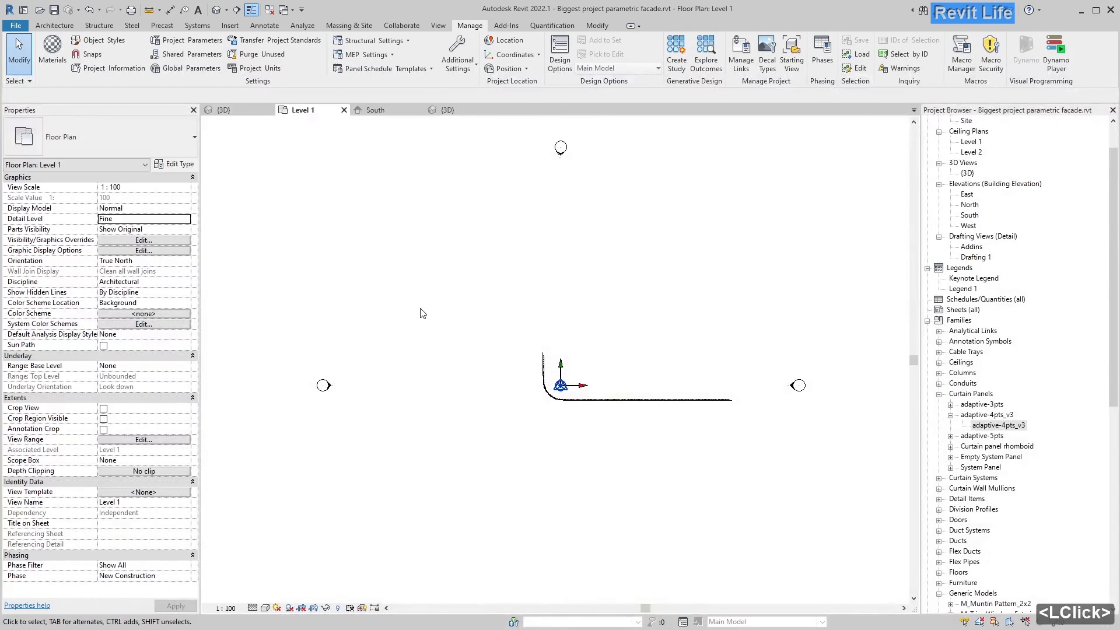
click(471, 108)
shift+middle_drag(355, 334, 447, 310)
scroll(447, 309, down, 3)
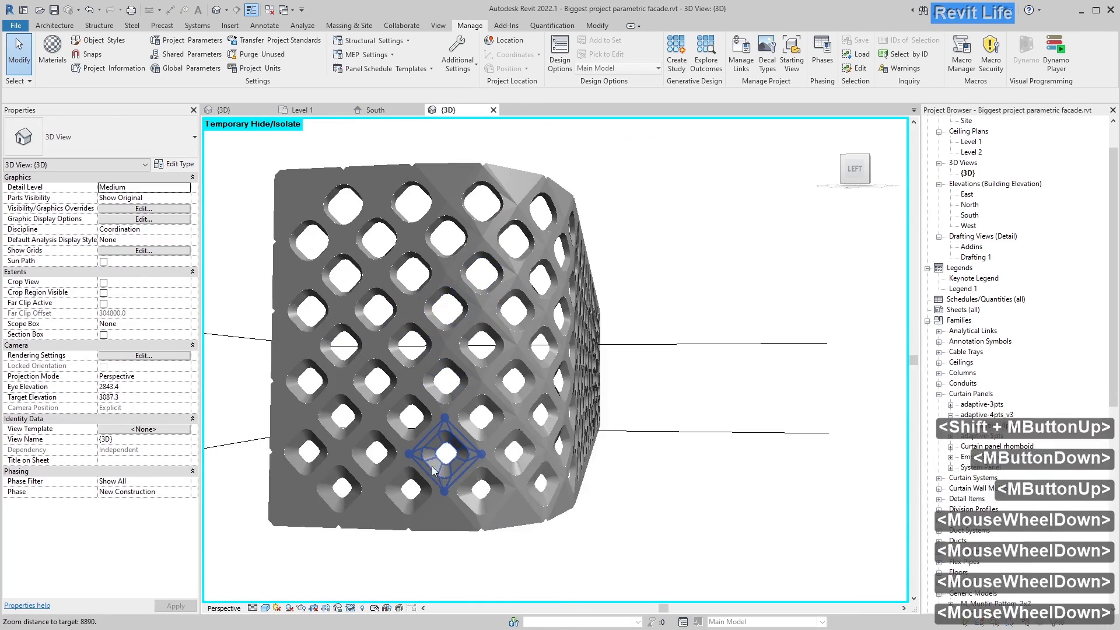
scroll(438, 472, up, 3)
click(502, 494)
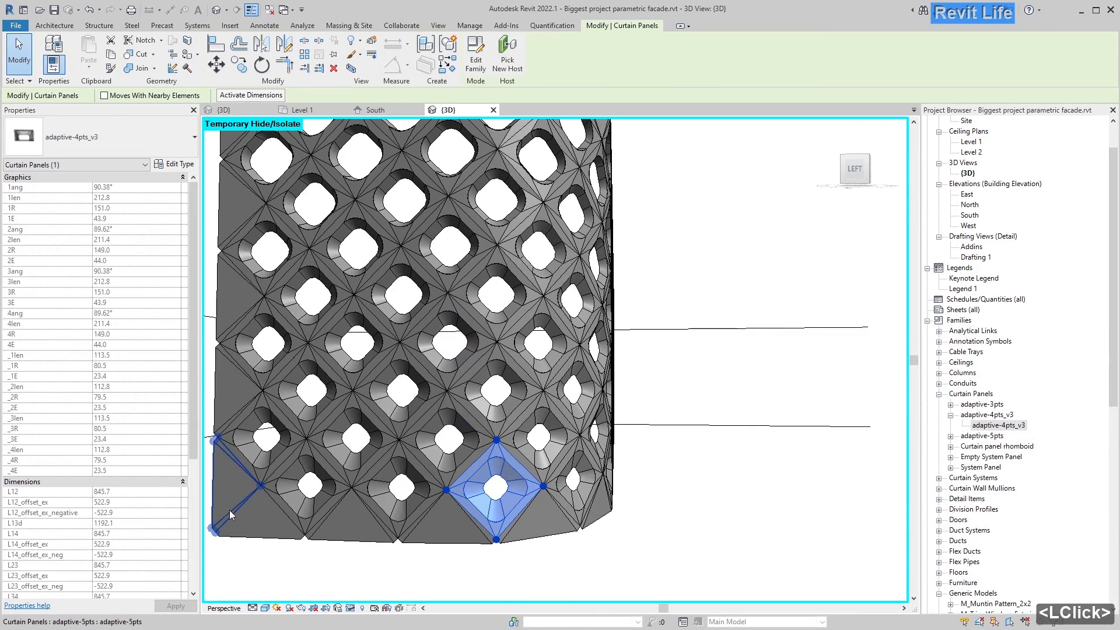
drag(192, 437, 162, 568)
click(137, 574)
click(286, 570)
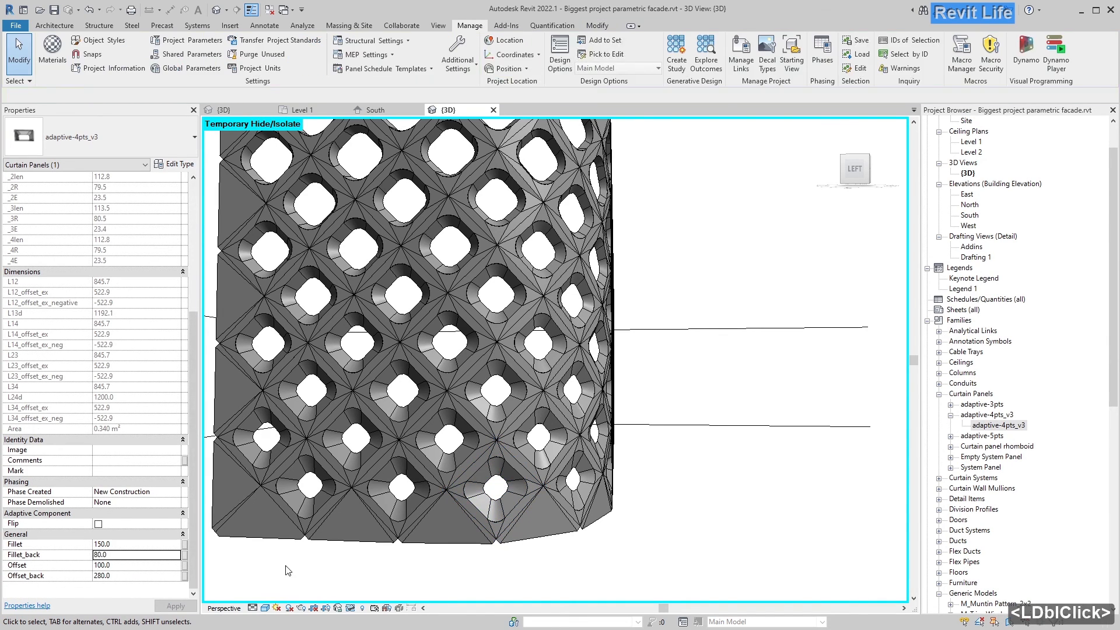
- Examine the rounding of the panel openings from the bottom row up to the top row at the facade's curved end
shift+middle_drag(491, 245, 447, 296)
middle_drag(447, 296, 419, 418)
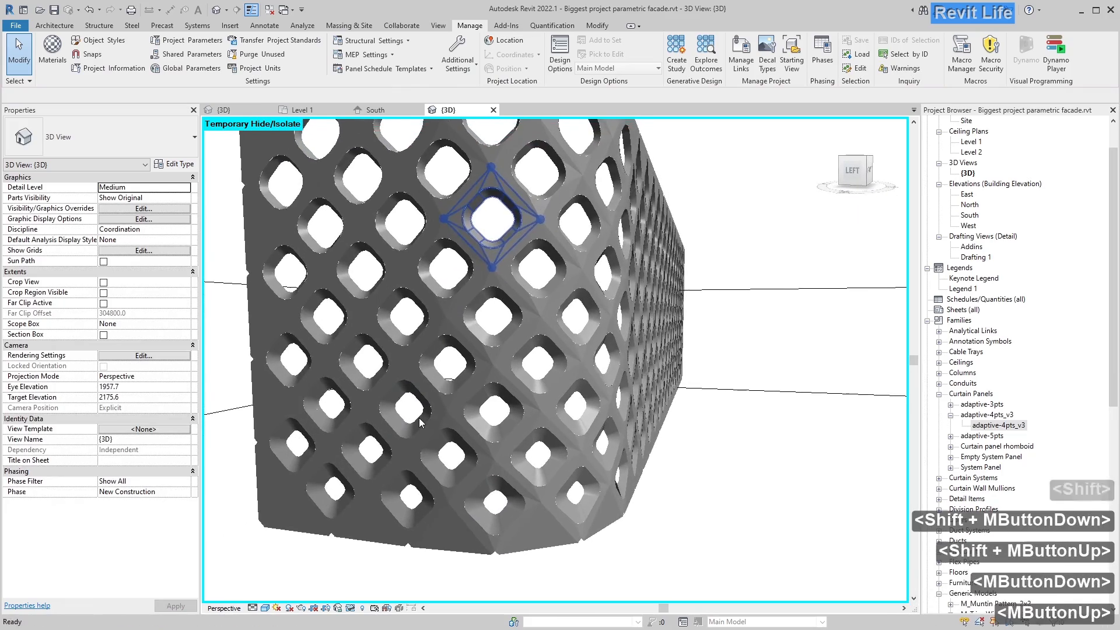
scroll(419, 417, down, 3)
scroll(519, 155, up, 5)
scroll(520, 155, up, 5)
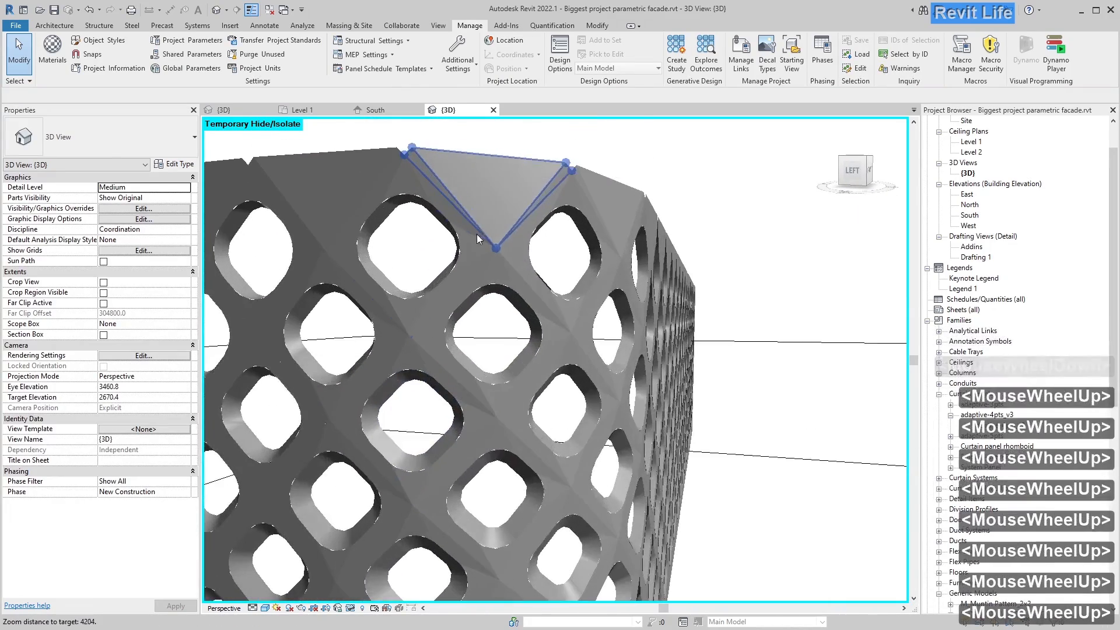
click(431, 232)
mouse_move(430, 232)
shift+middle_down()
mouse_move(390, 234)
mouse_move(425, 253)
shift+middle_up()
scroll(428, 255, up, 8)
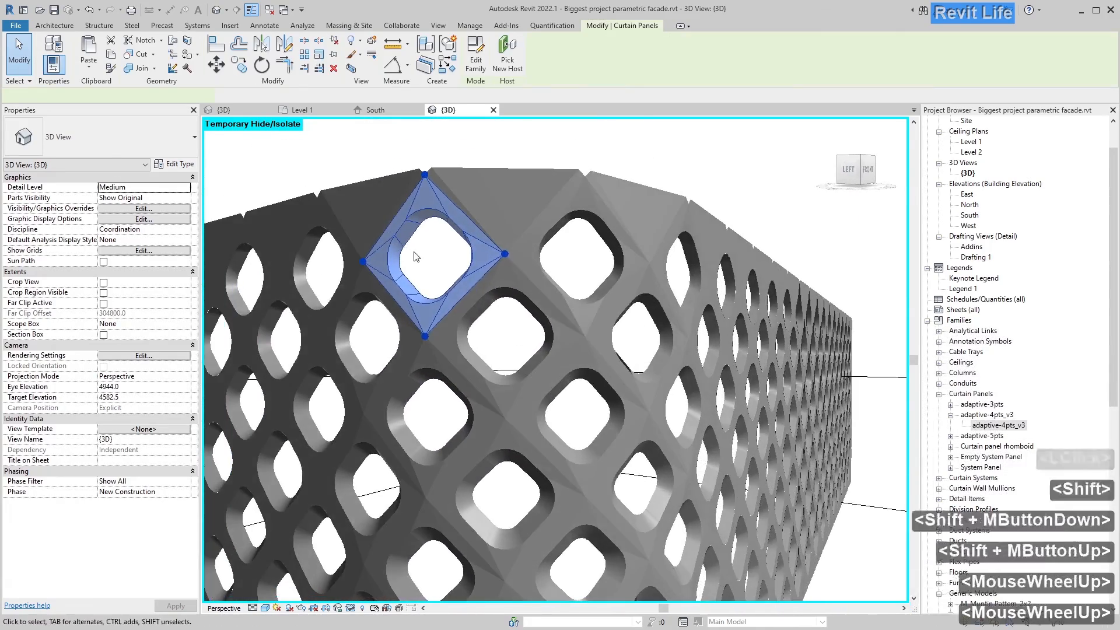
key(Escape)
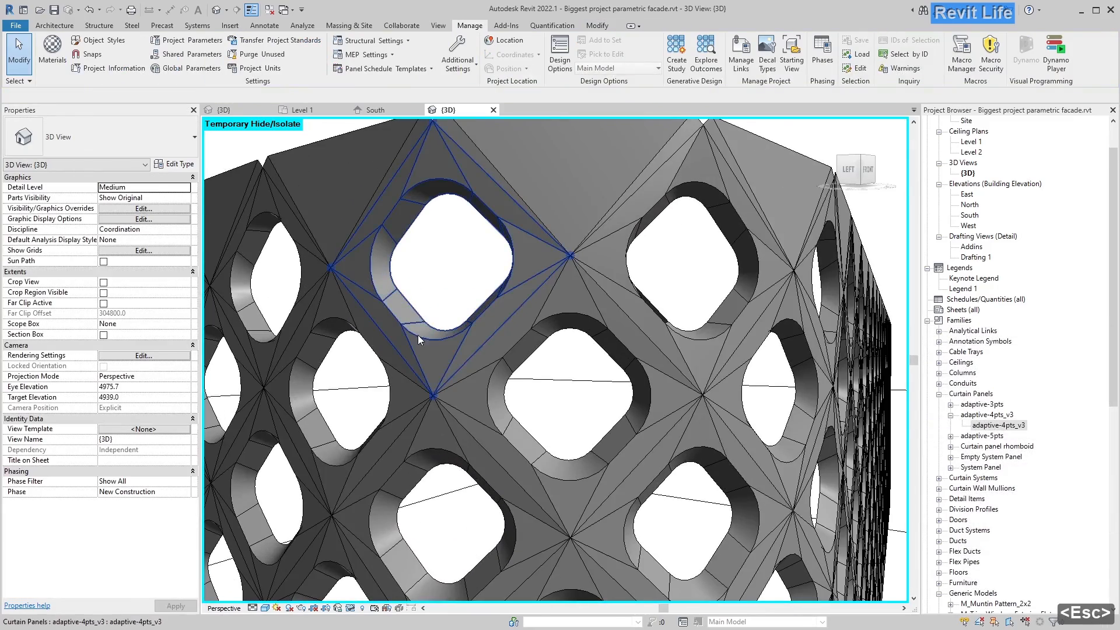
scroll(440, 267, down, 10)
scroll(440, 267, down, 1)
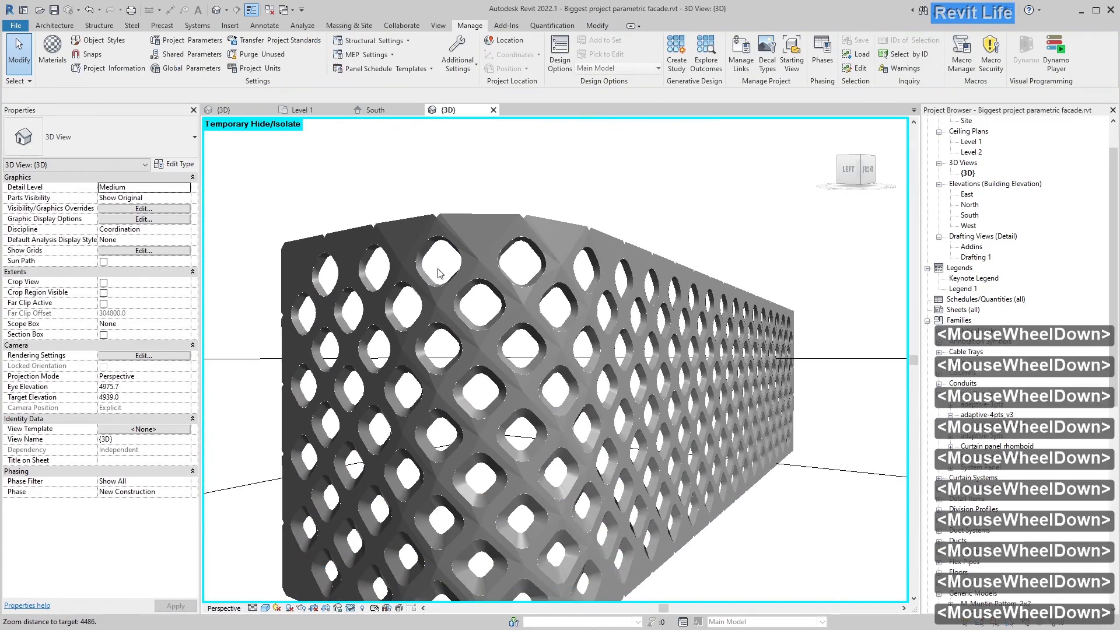
click(266, 609)
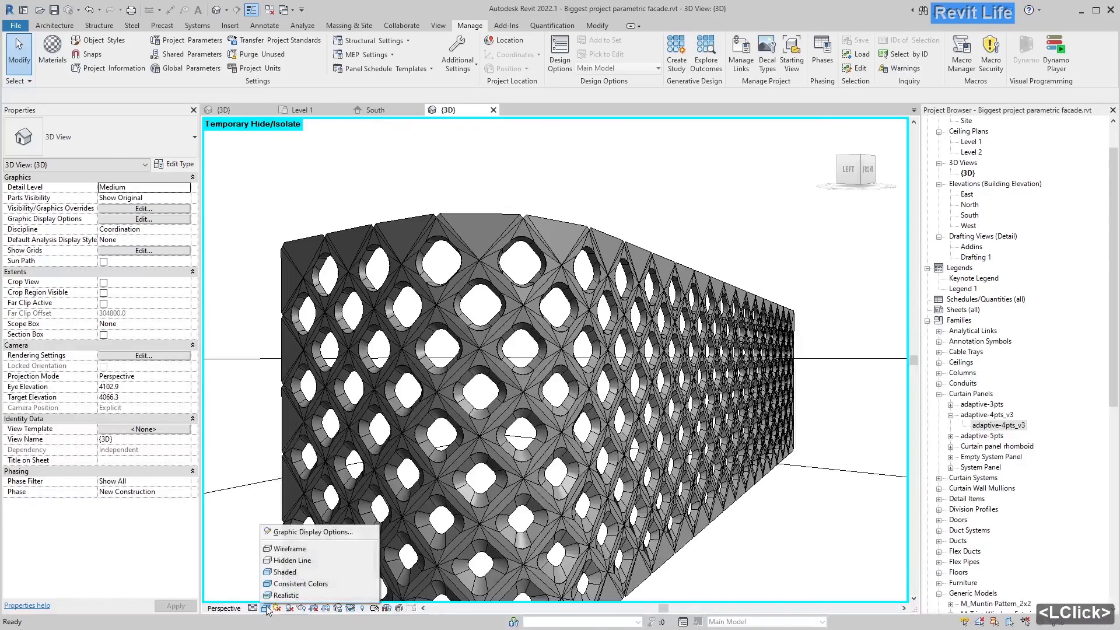
click(297, 547)
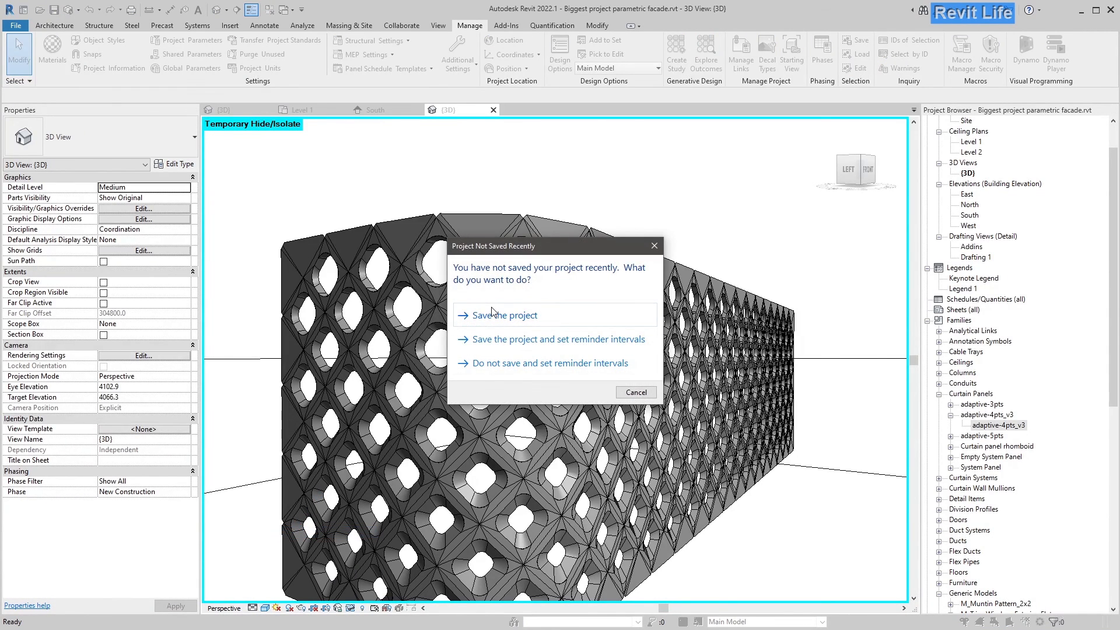
key(Escape)
click(544, 254)
click(495, 428)
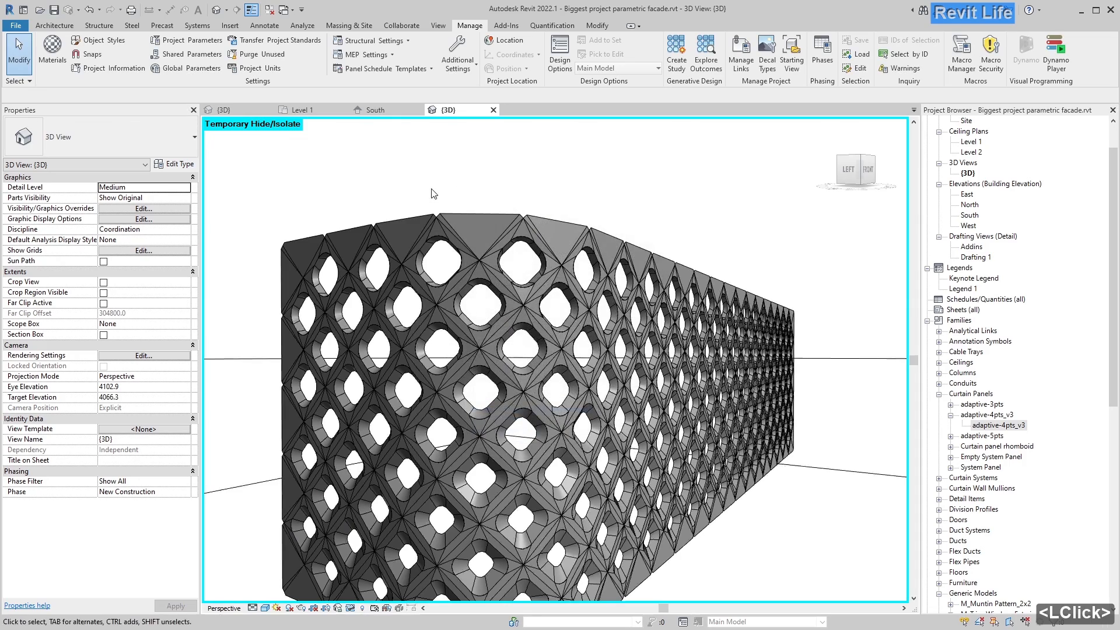
- Orbit the camera towards the facade's curved corner and set the 3D view's Eye Elevation and Target Elevation to 3000
scroll(439, 258, down, 6)
shift+middle_drag(570, 470, 604, 472)
scroll(595, 496, down, 8)
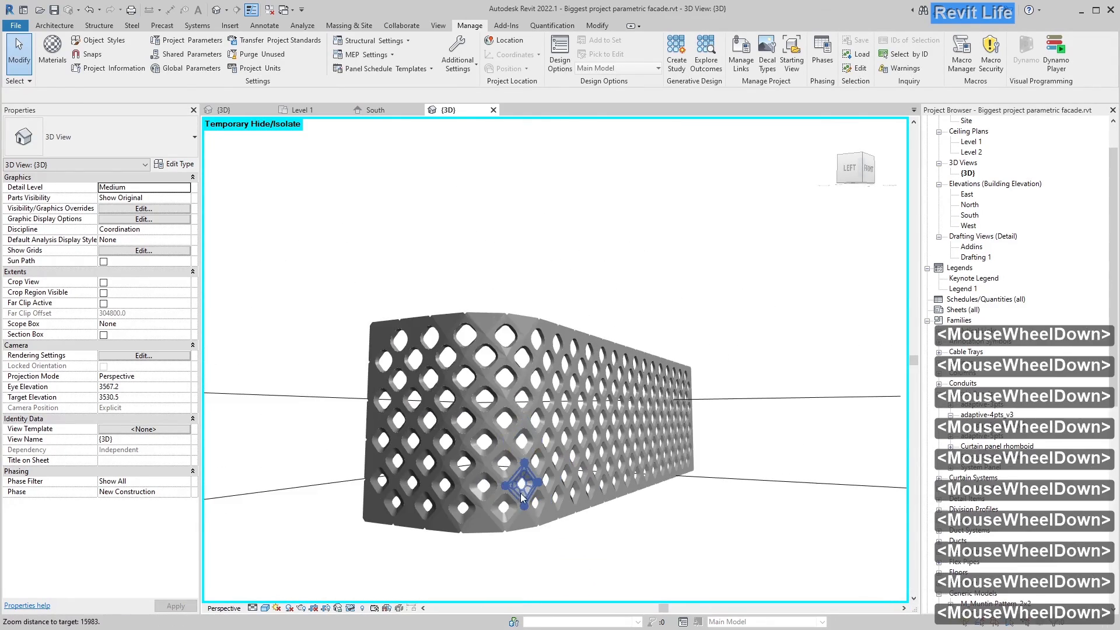
scroll(590, 514, up, 6)
shift+middle_drag(536, 446, 522, 458)
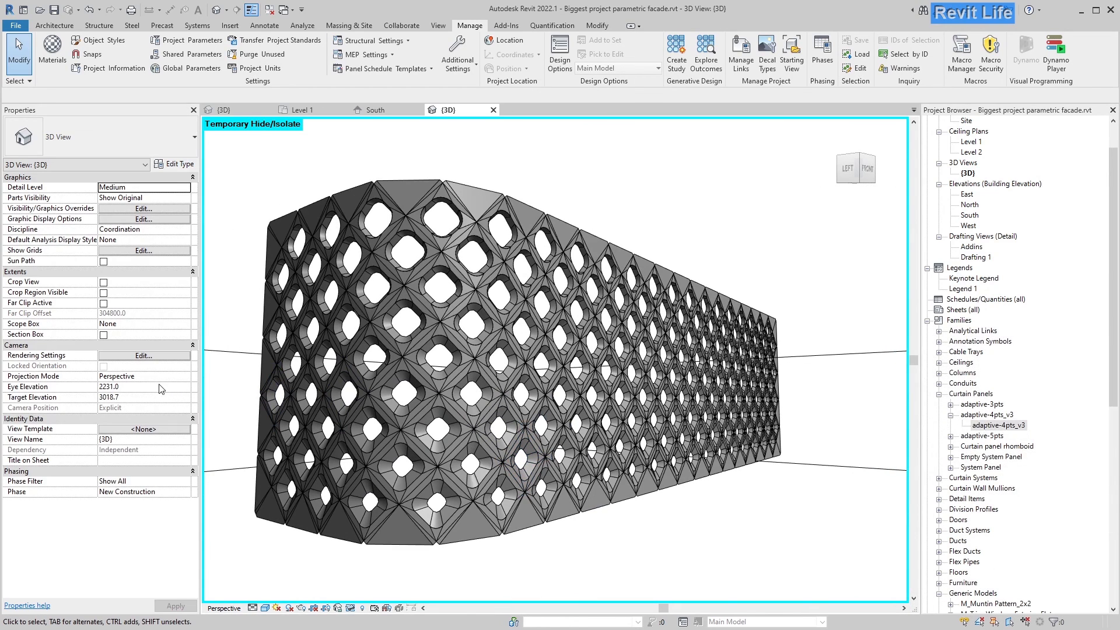
click(152, 385)
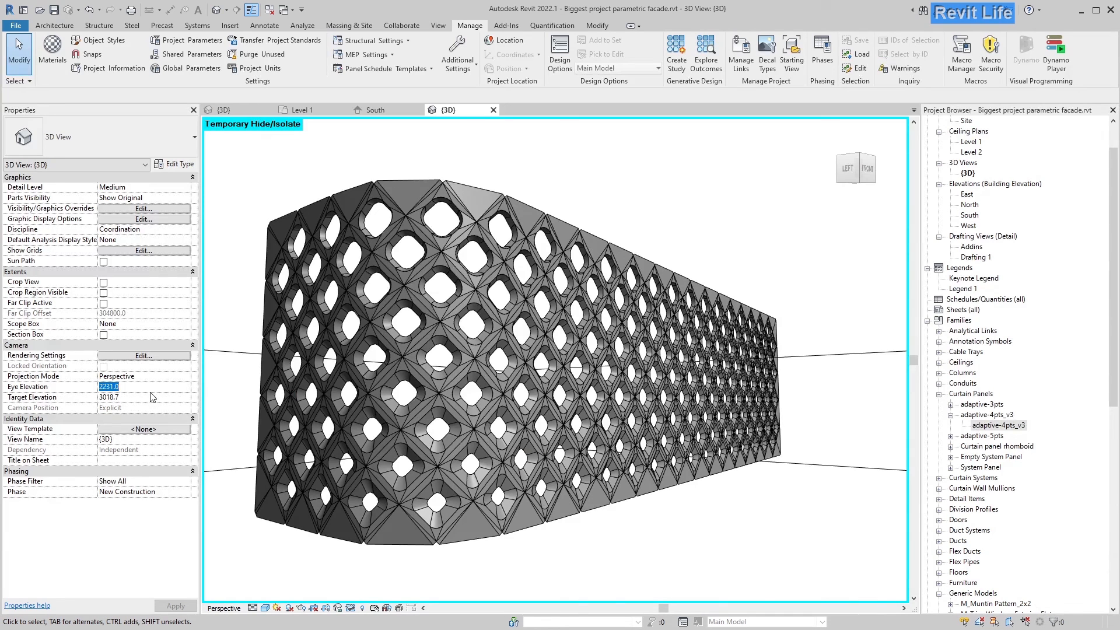
click(150, 398)
text(3000)
click(158, 604)
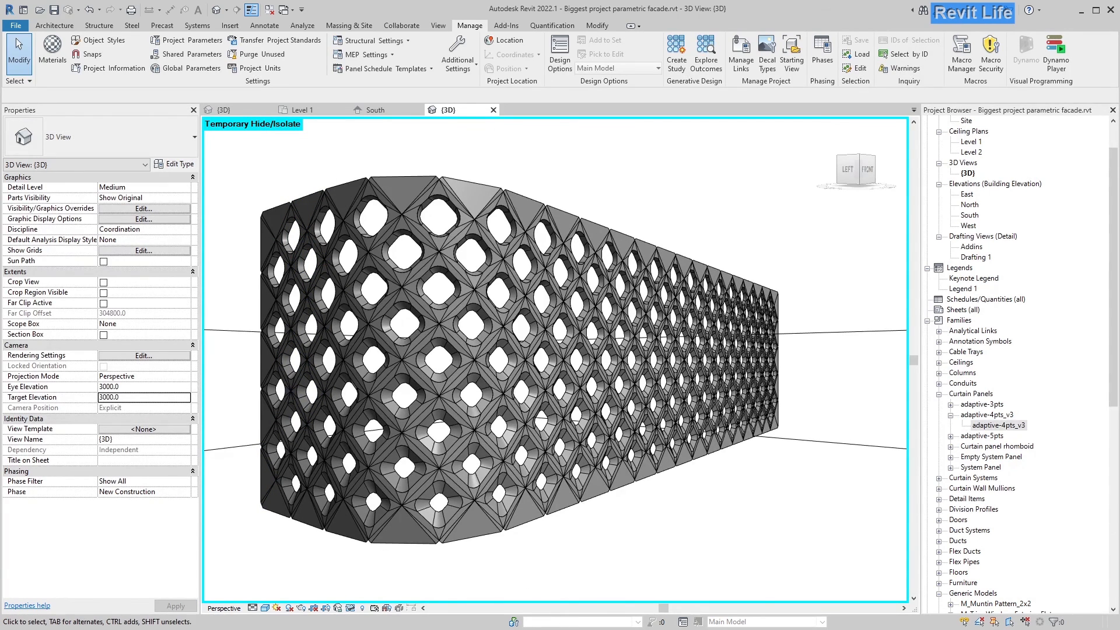
- Switch to Dynamo, review the complete node graph, save it and return to Revit
click(591, 521)
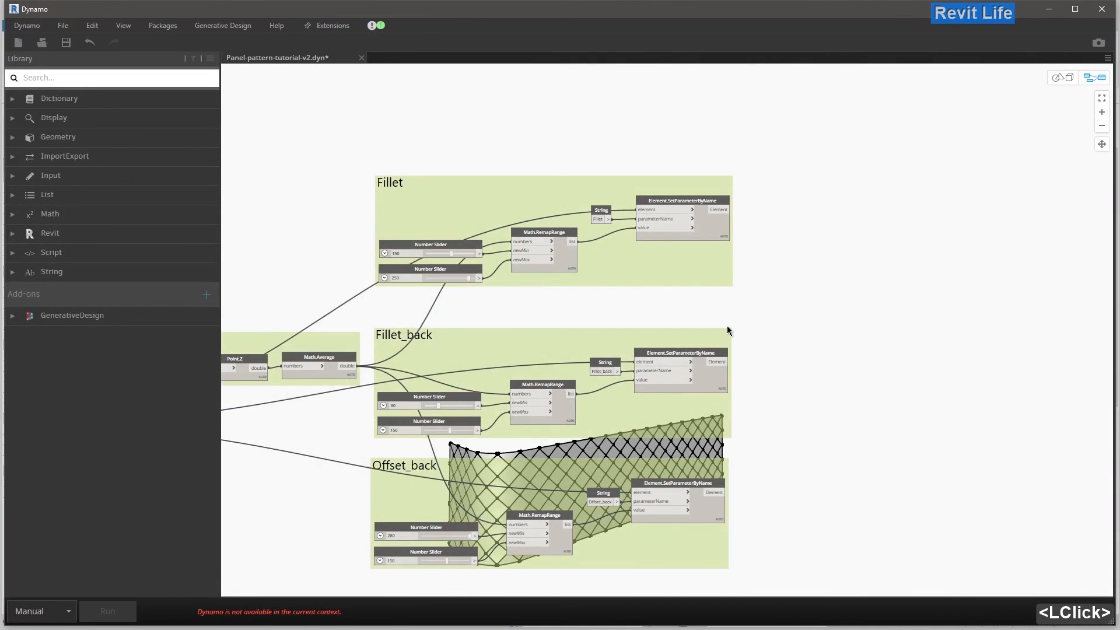
scroll(691, 305, down, 4)
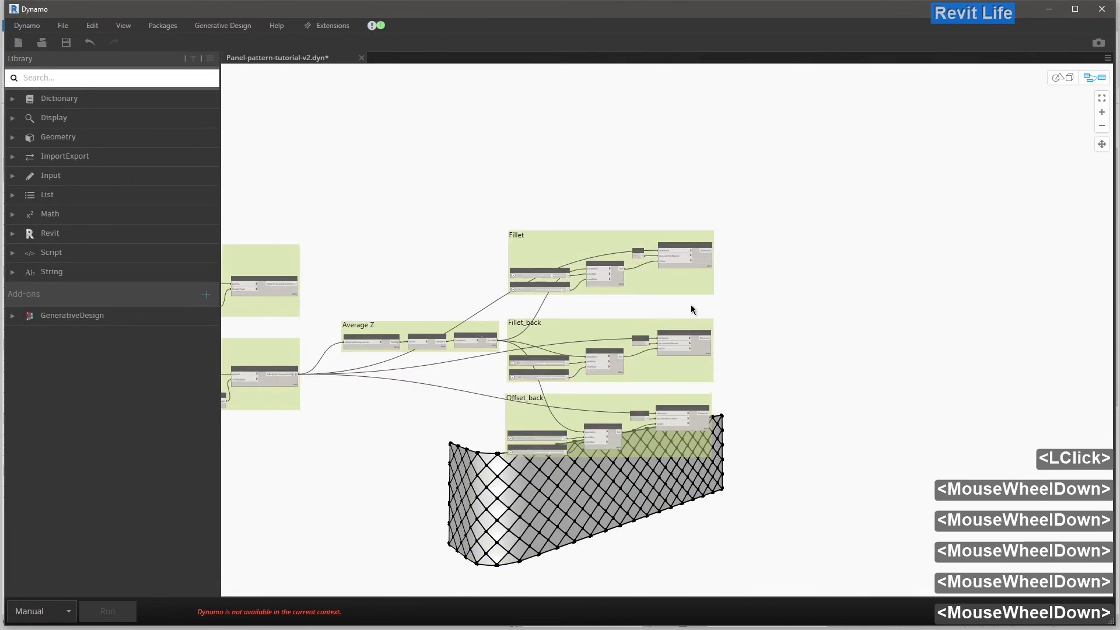
scroll(373, 284, down, 4)
scroll(426, 290, up, 4)
middle_drag(373, 283, 407, 305)
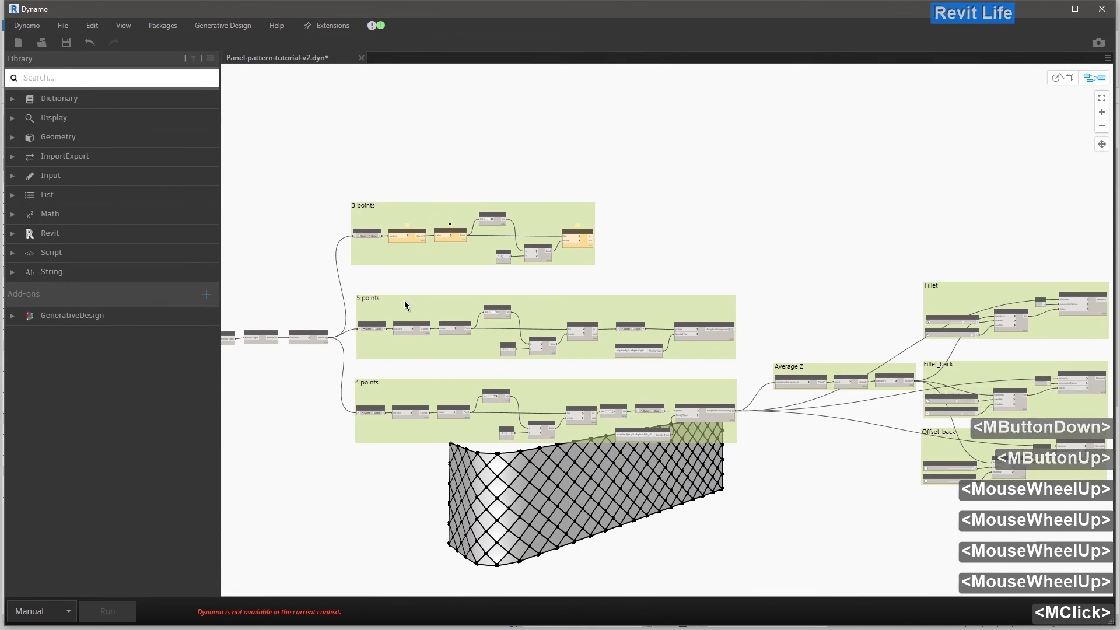
scroll(414, 300, down, 1)
middle_drag(488, 288, 528, 278)
click(66, 43)
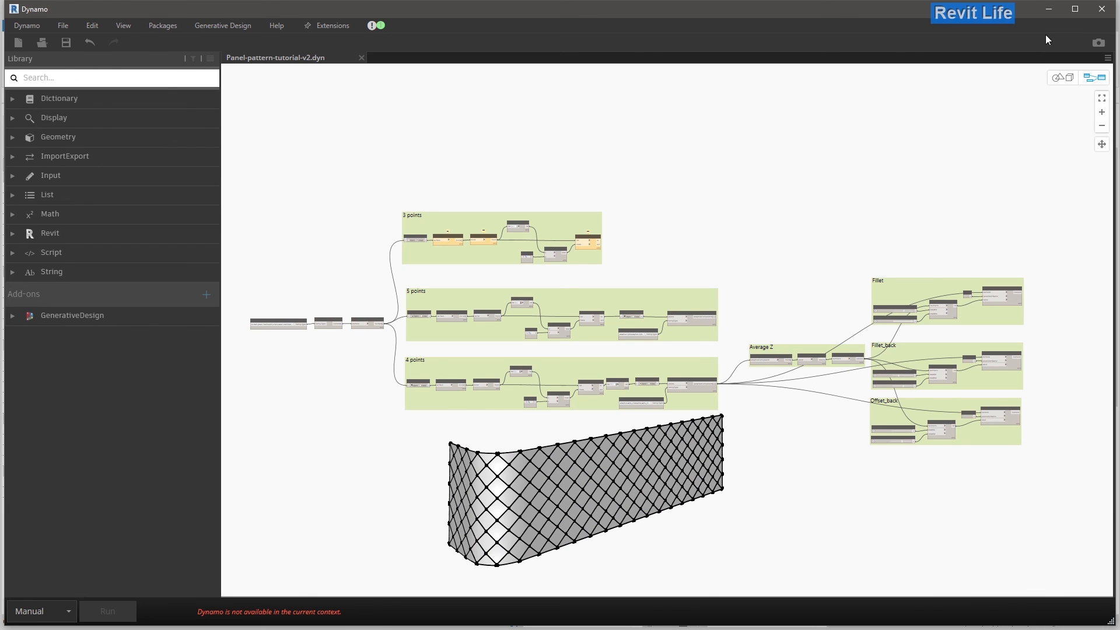
click(1048, 12)
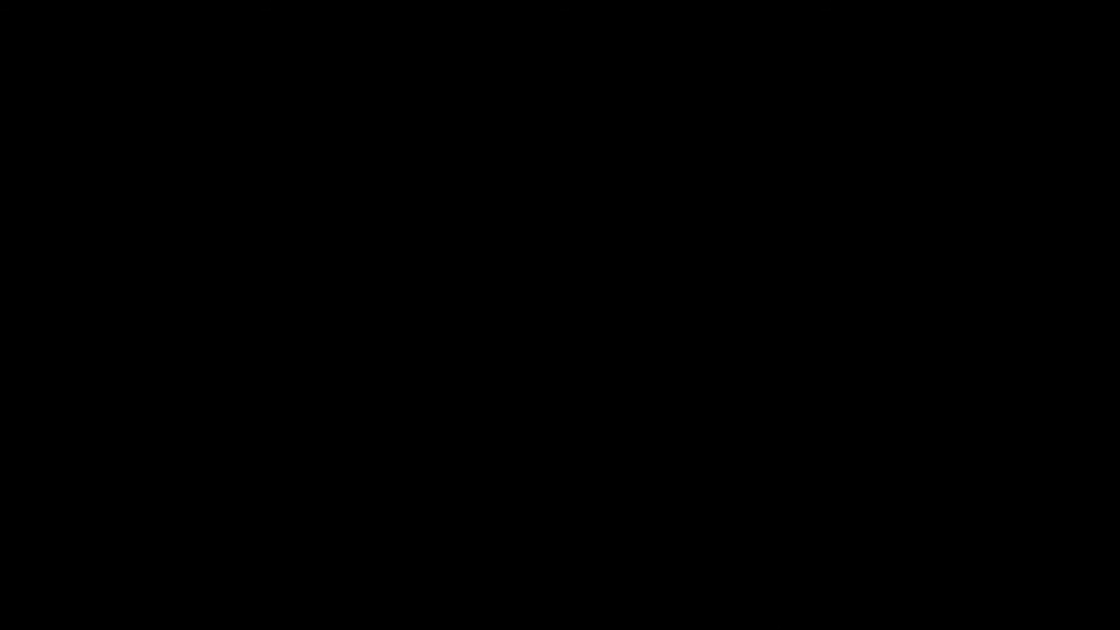